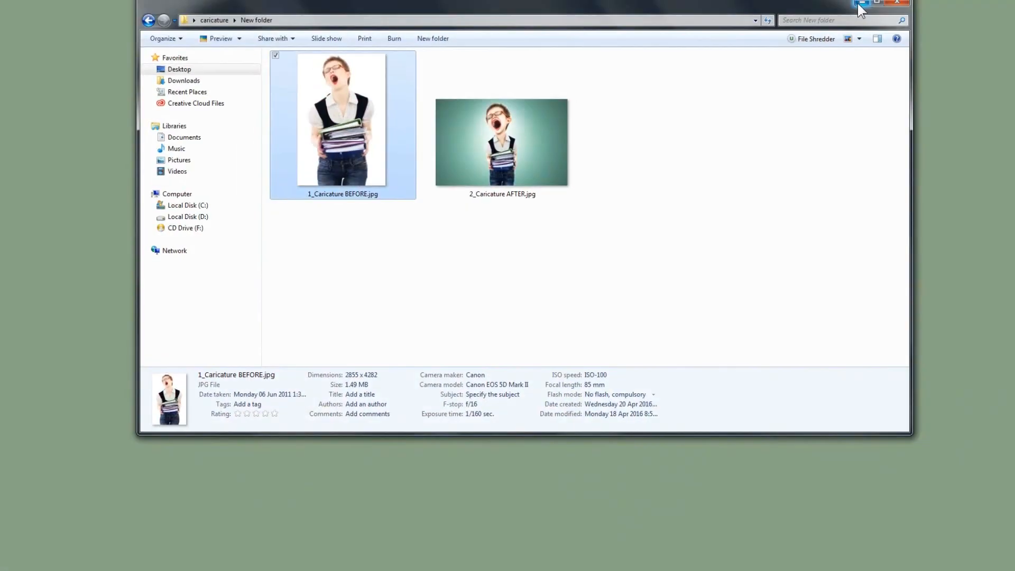
Switch to Photoshop, open the photo of the woman holding binders and fit it to the window.
key("super+d")
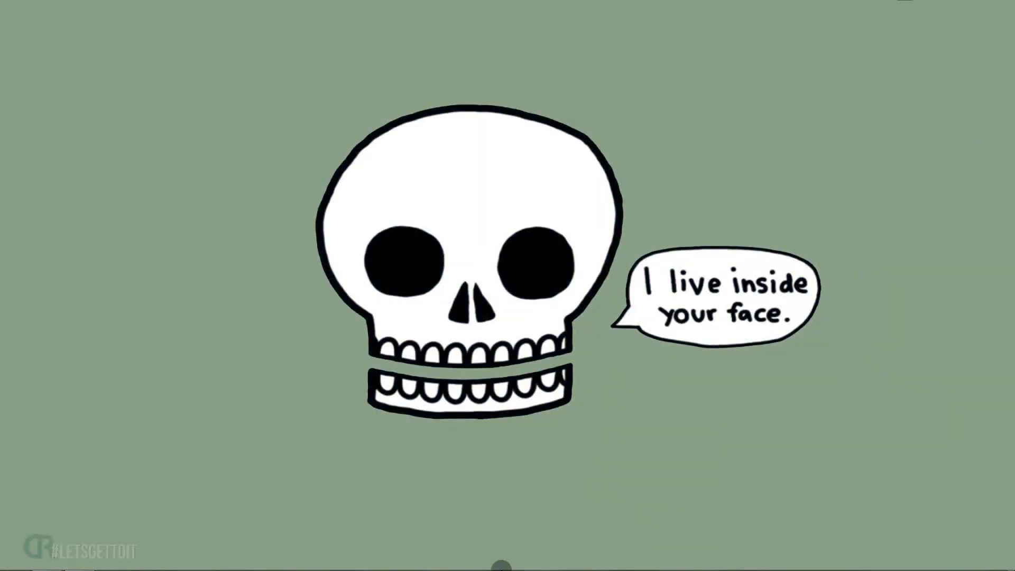
left_click(78, 564)
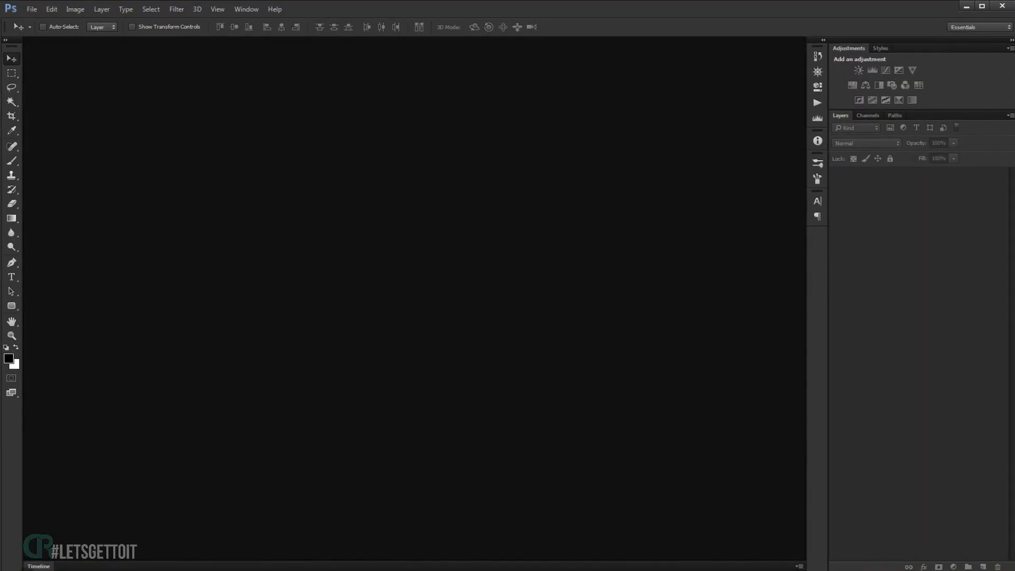
left_click(45, 564)
left_click_drag(312, 120, 514, 477)
key("ctrl+0")
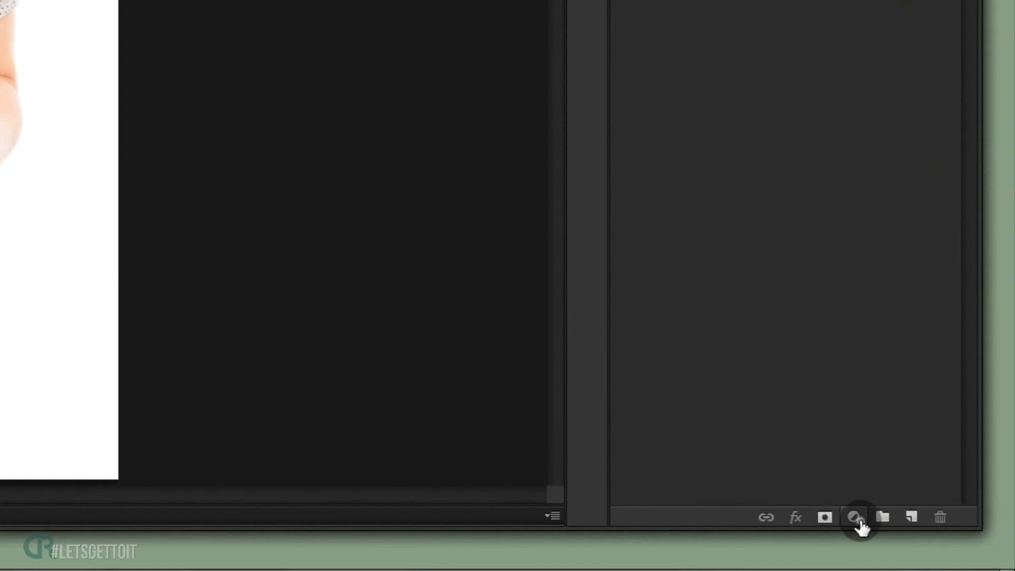
Add a Levels adjustment layer with the midtones at 0.24 and the black input level at 125.
left_click(953, 566)
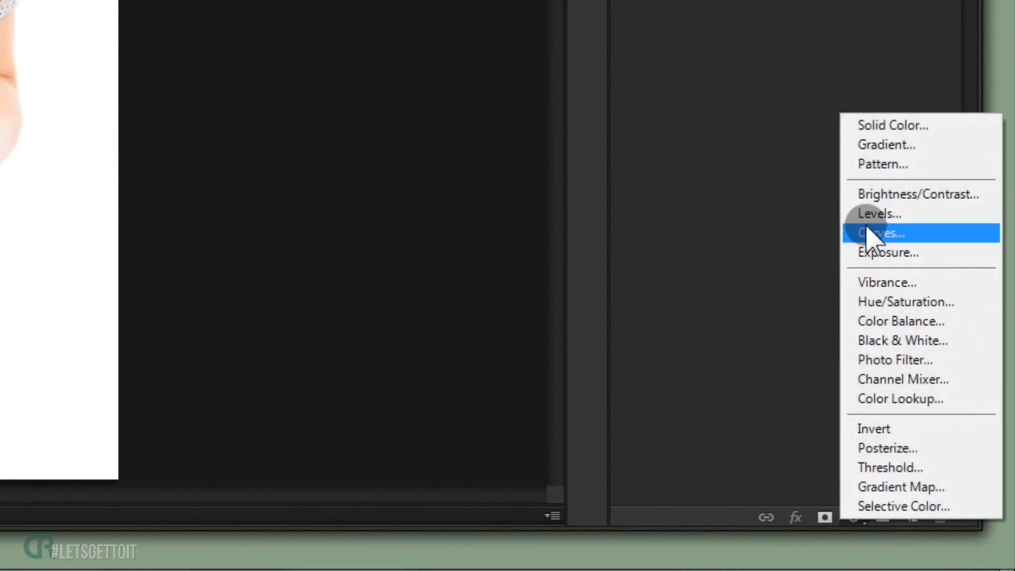
left_click(893, 214)
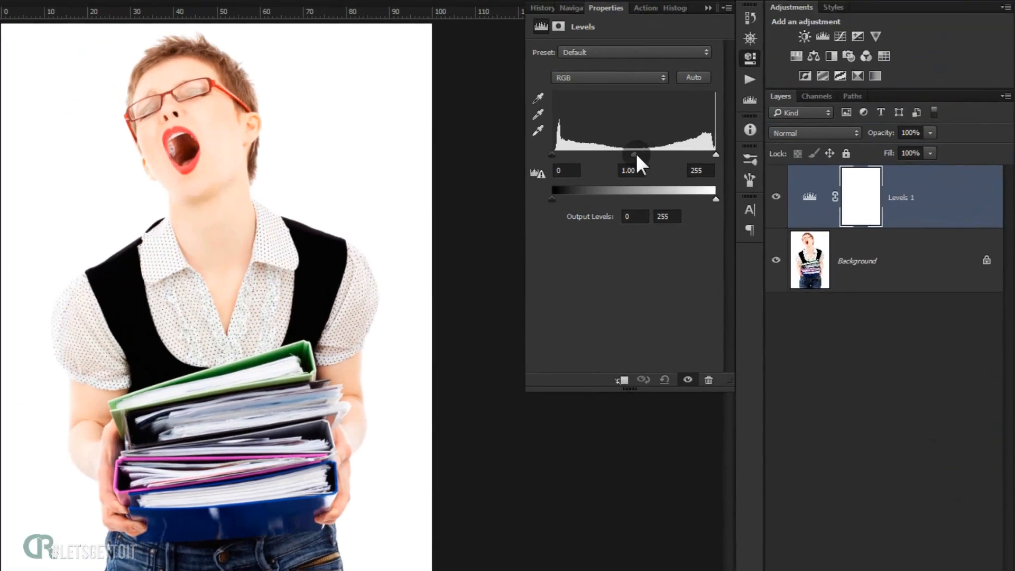
left_click_drag(636, 154, 689, 153)
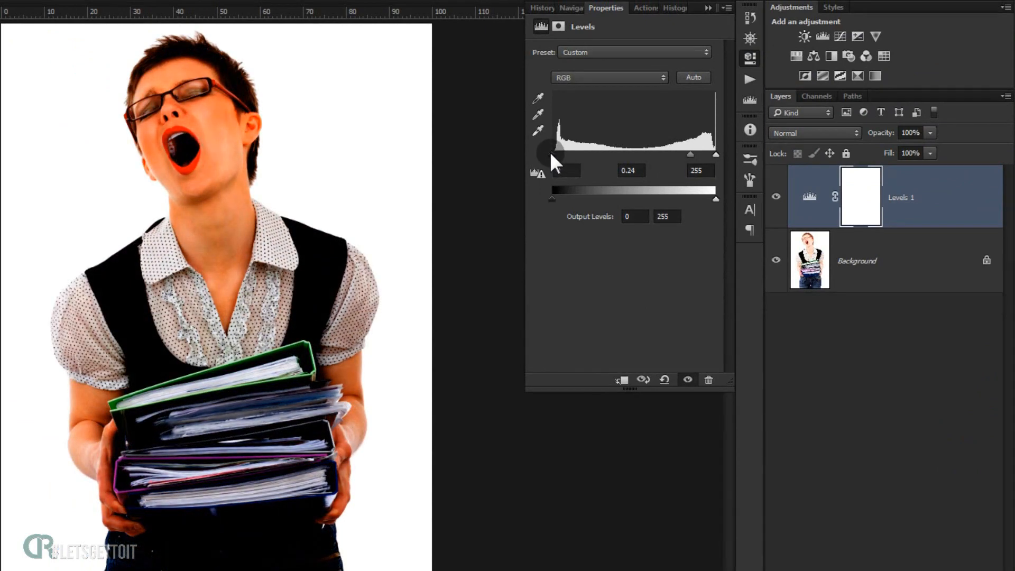
left_click_drag(550, 152, 629, 156)
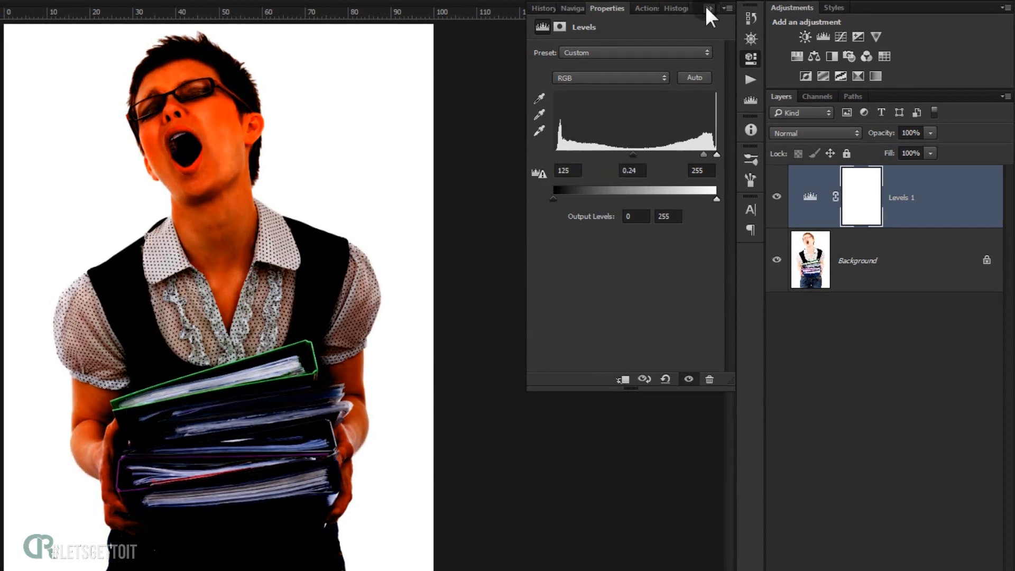
left_click(708, 7)
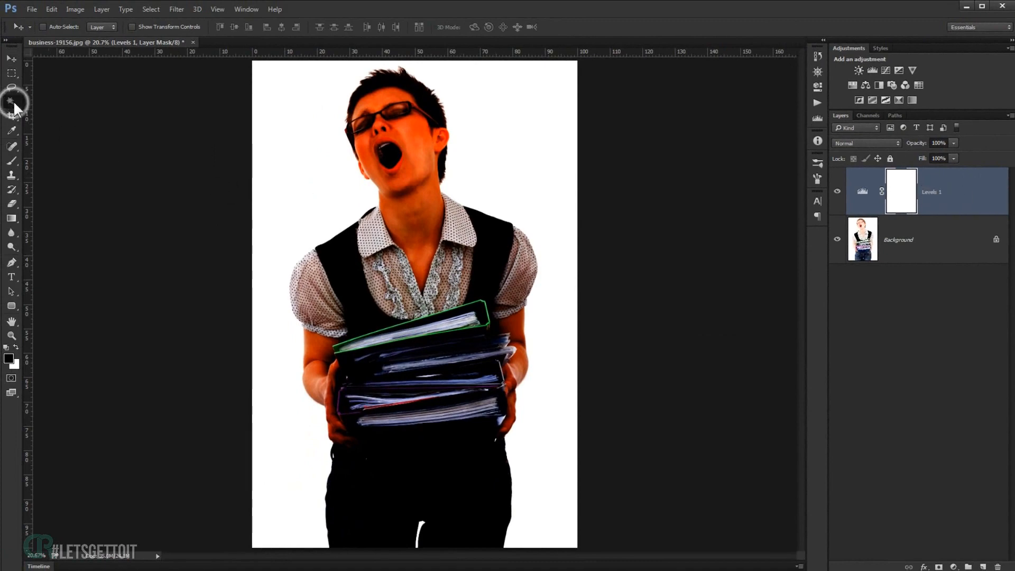
Select the white background around the woman with the Magic Wand and delete the Levels 1 adjustment layer.
left_click_drag(11, 102, 43, 113)
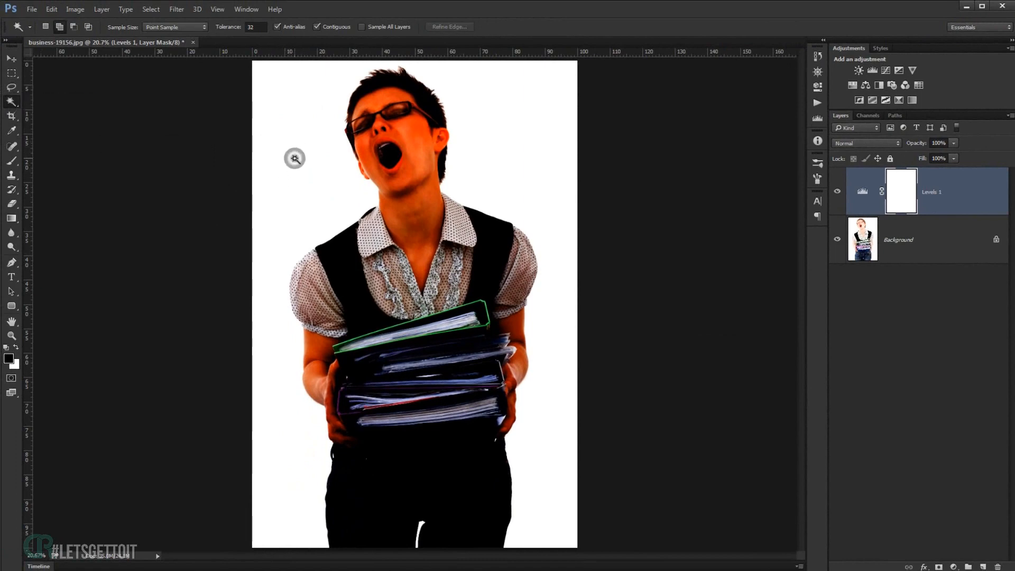
left_click(273, 181)
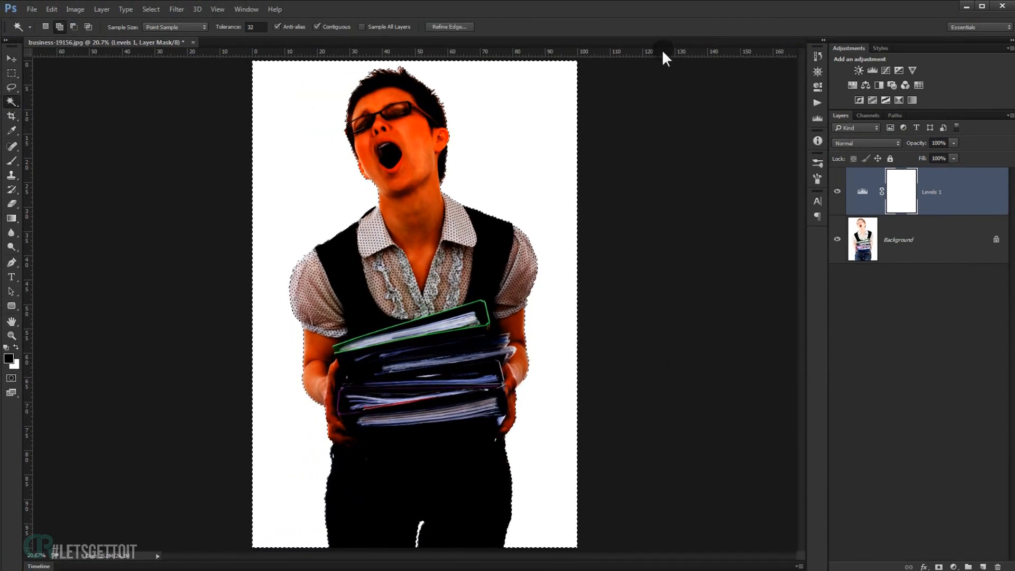
left_click_drag(954, 207, 997, 566)
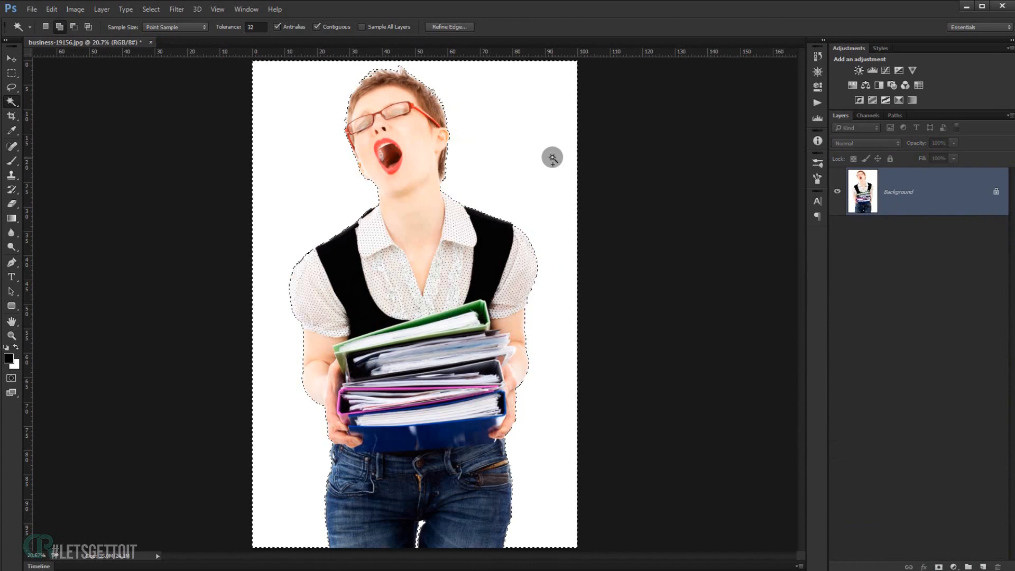
Invert the selection so that it covers the woman instead of the background.
key("ctrl+shift+i")
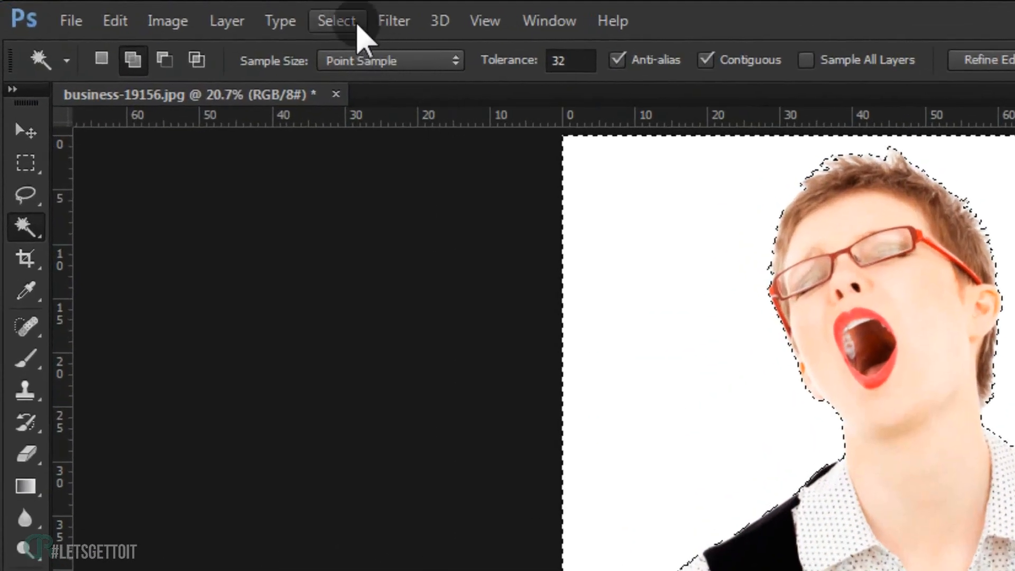
left_click(152, 9)
left_click(391, 117)
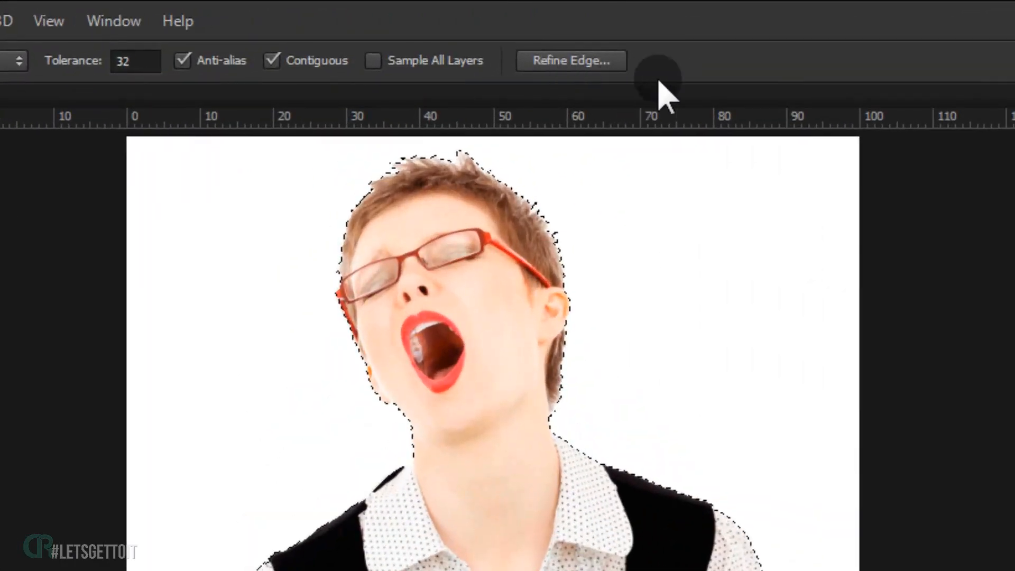
Start Refine Edge on the selection, enable Smart Radius and set the radius to 1 px.
left_click(581, 59)
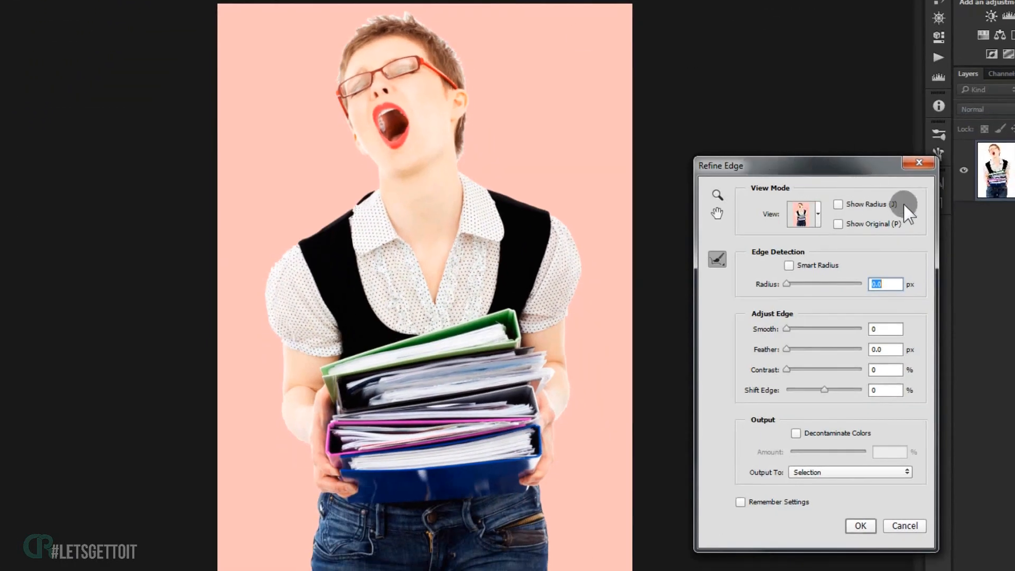
left_click(789, 266)
left_click_drag(881, 284, 874, 285)
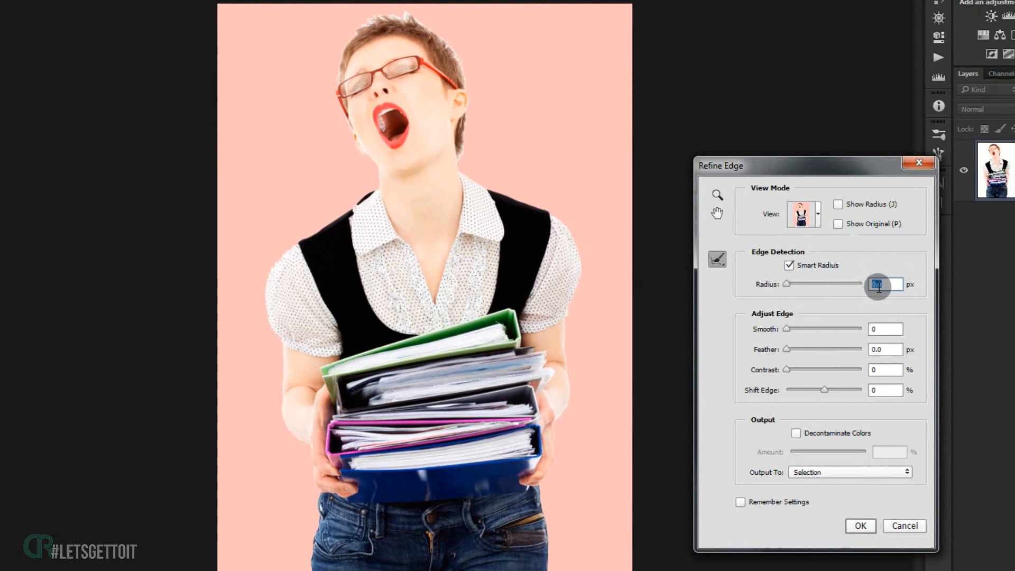
type("1")
Adjust the Refine Radius brush size and paint along the edge of the woman's hair.
left_click(723, 260)
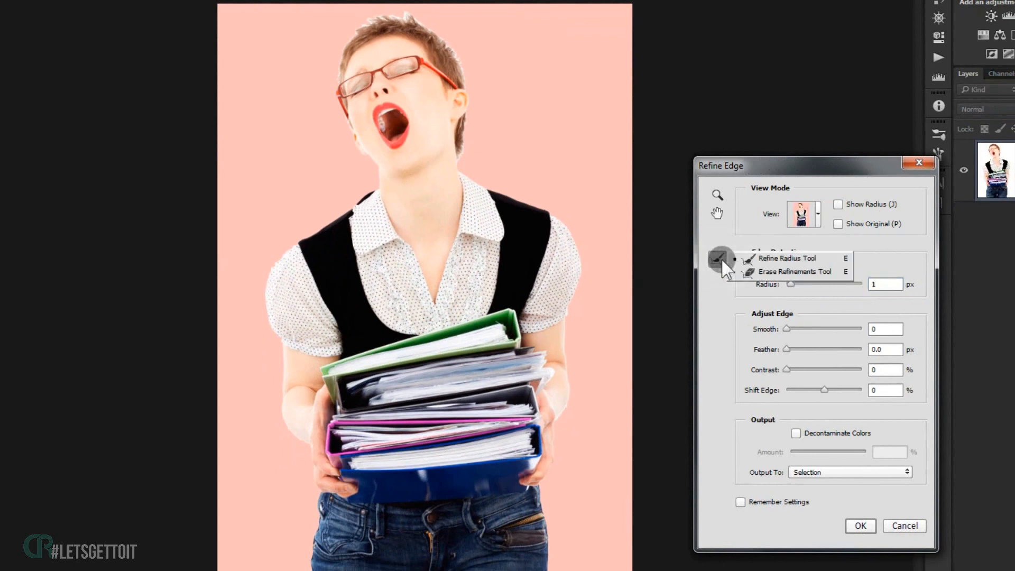
left_click(767, 258)
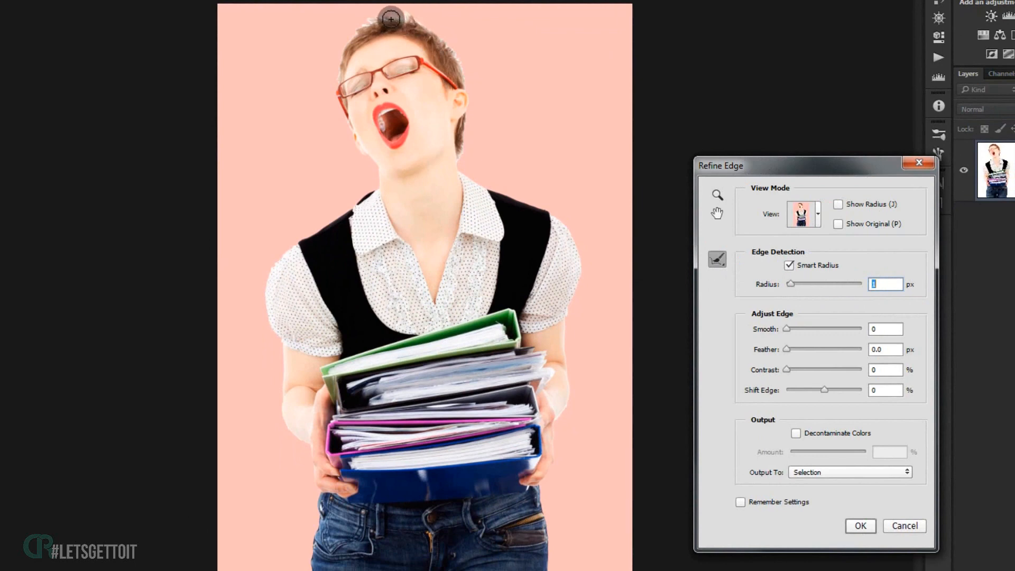
right_click(411, 21, "alt")
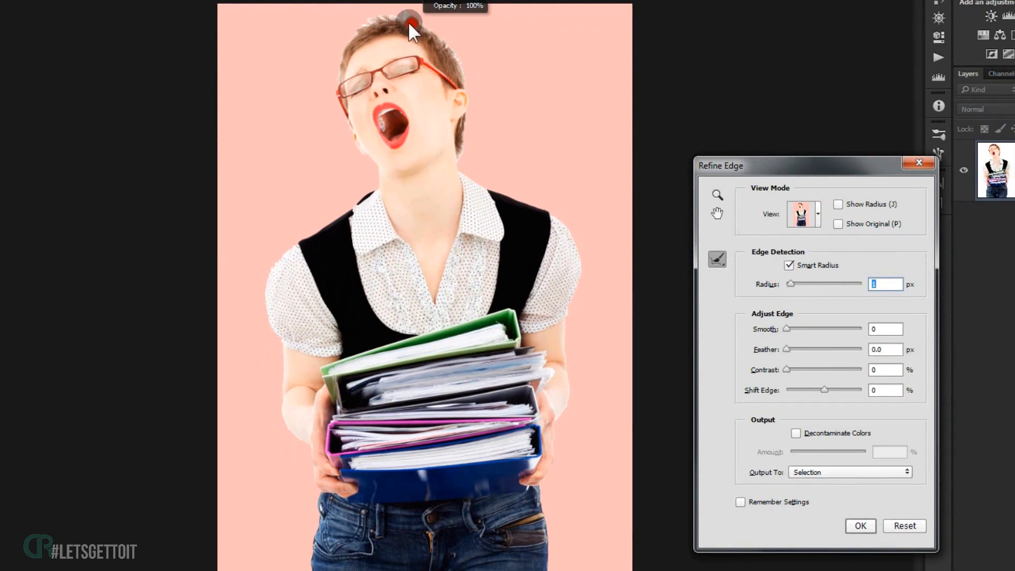
right_click(411, 20, "alt")
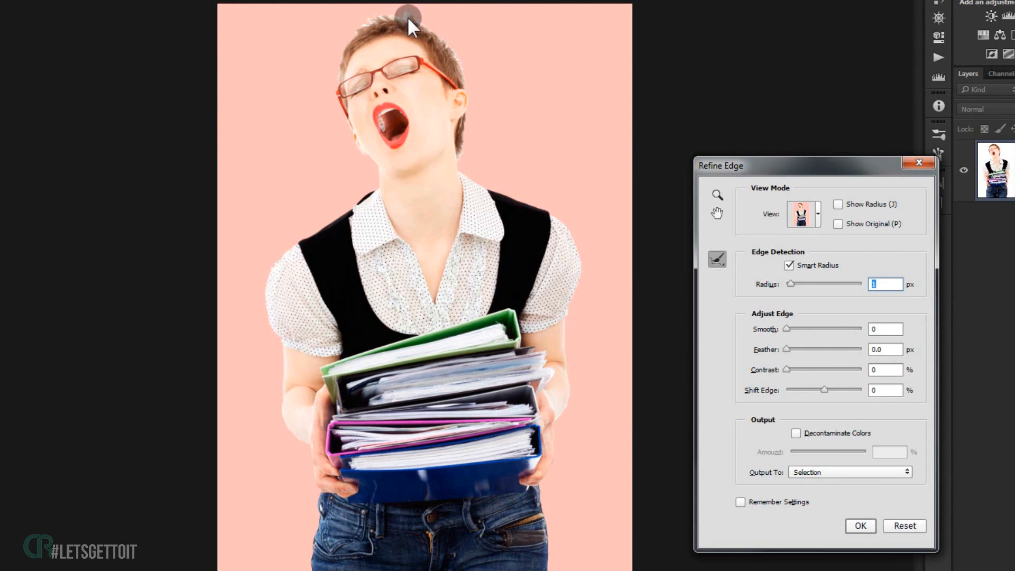
right_click(408, 21, "alt")
mouse_move(408, 14)
left_mouse_down()
mouse_move(378, 19)
mouse_move(339, 50)
left_mouse_up()
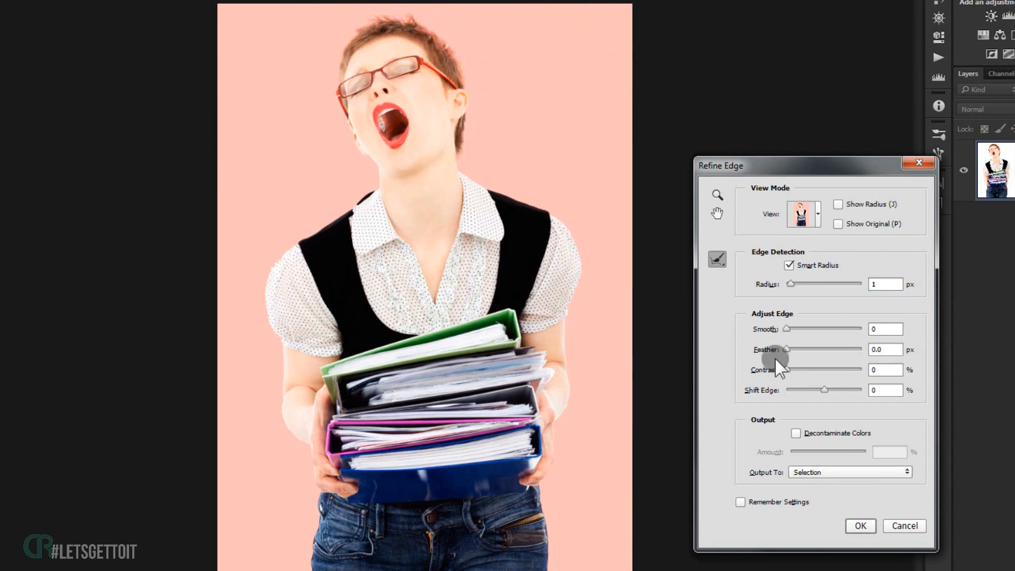
Output the refined selection as a New Layer with Layer Mask.
left_click(845, 471)
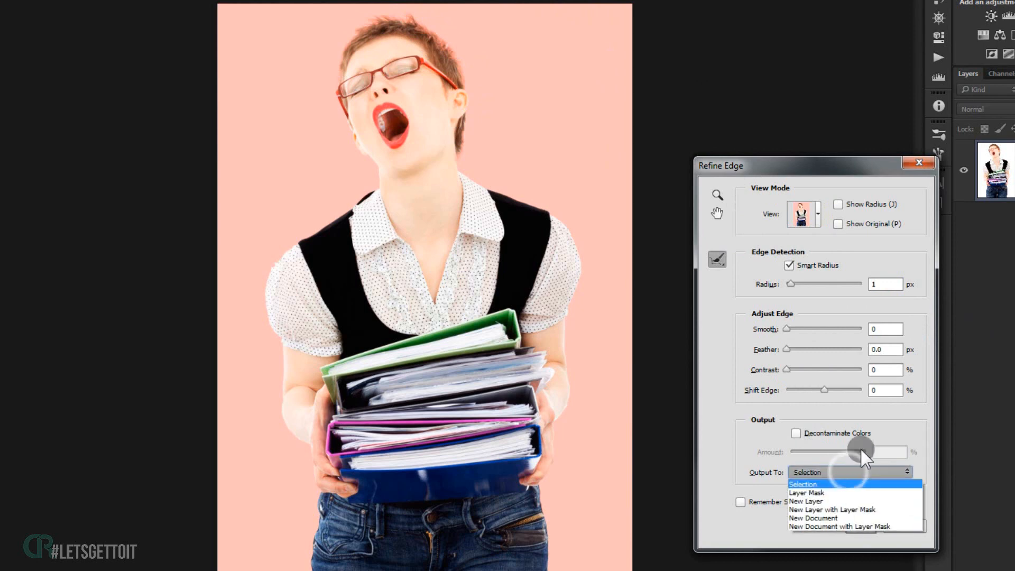
left_click(832, 509)
left_click(846, 521)
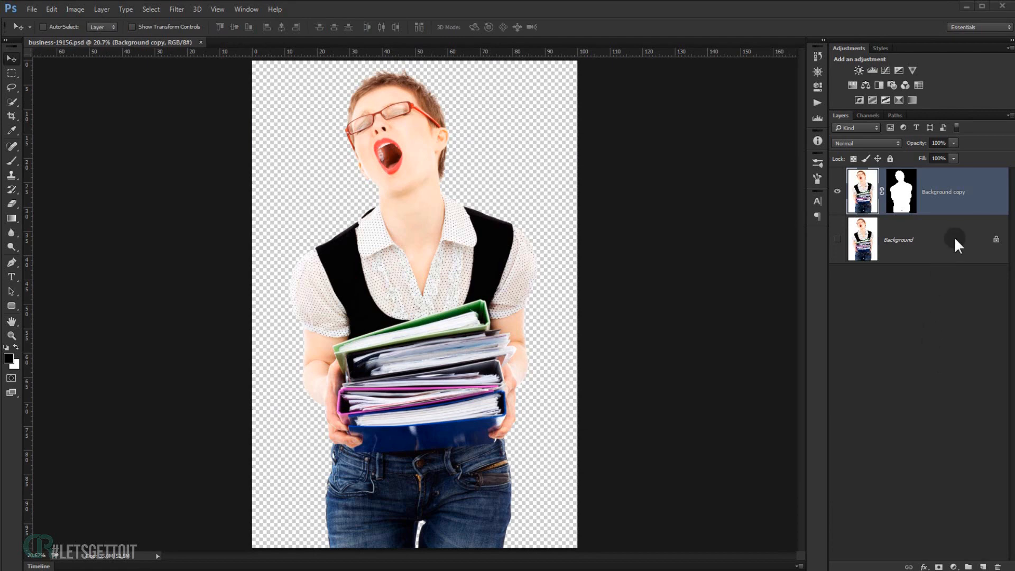
Duplicate the Background copy layer and apply the layer mask on the duplicate.
left_click_drag(971, 195, 983, 566)
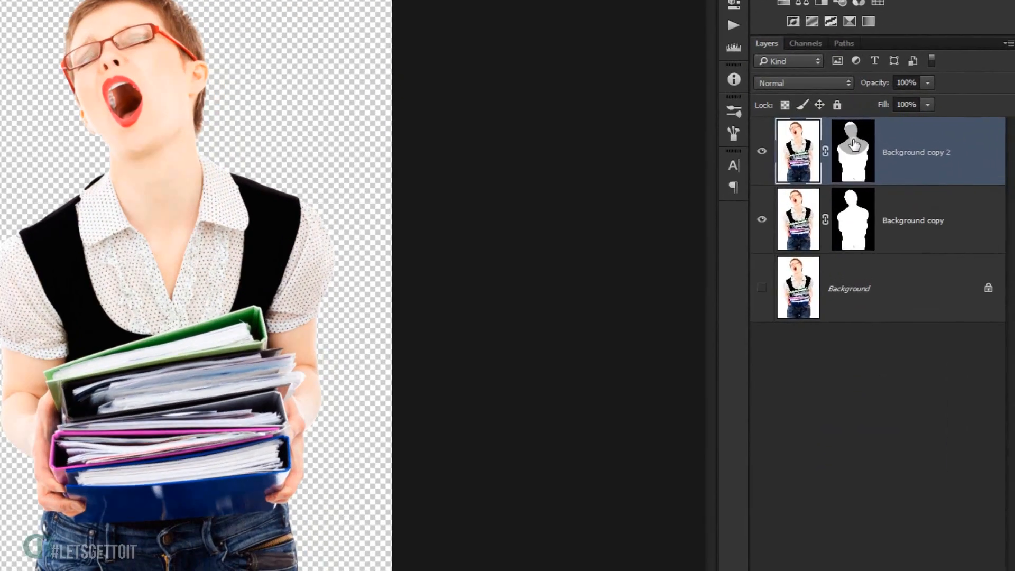
left_click(903, 196)
right_click(811, 112)
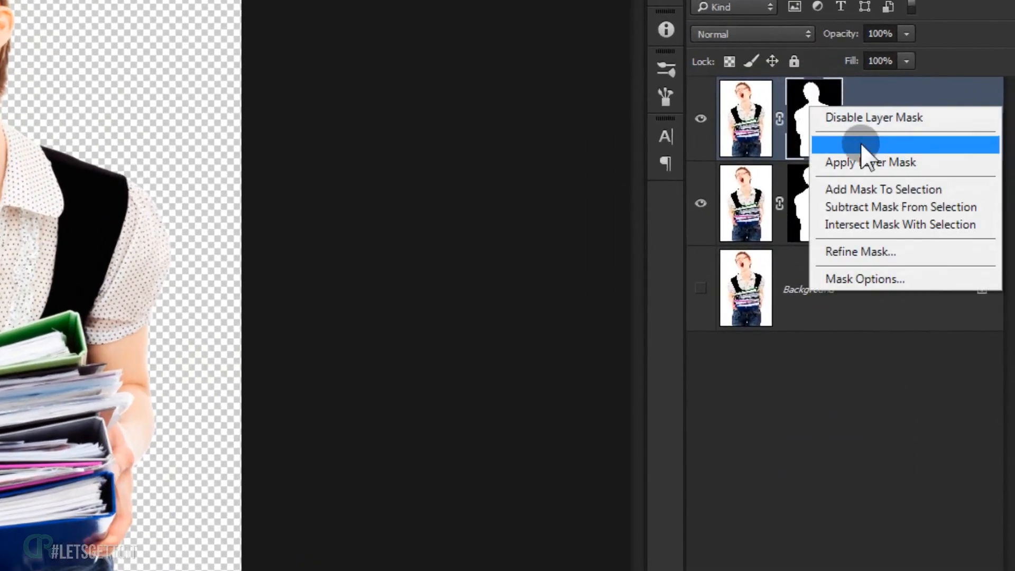
left_click(918, 161)
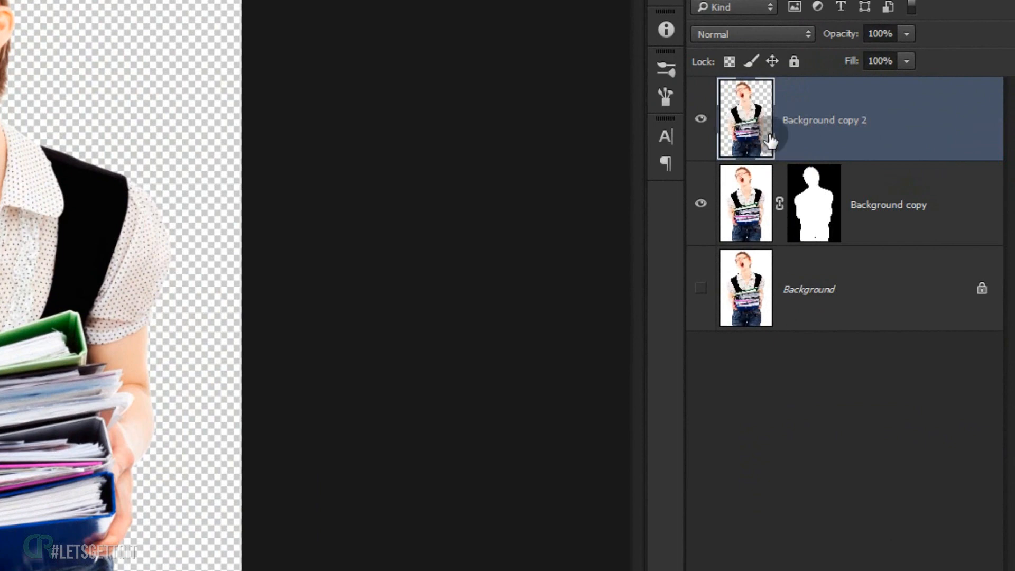
Hide the masked Background copy layer and make Background copy 2 the active layer.
left_click(924, 208)
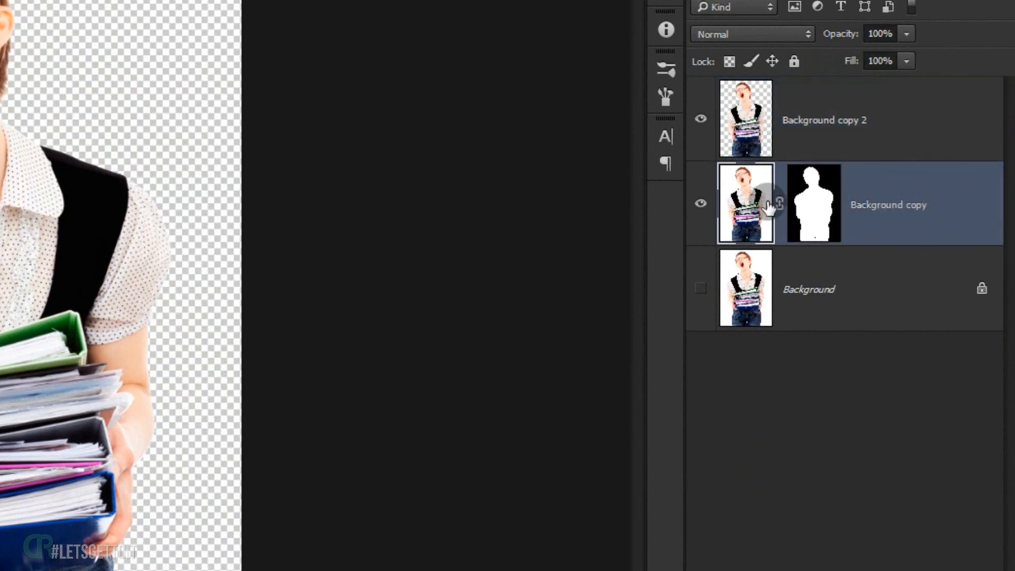
left_click(701, 205)
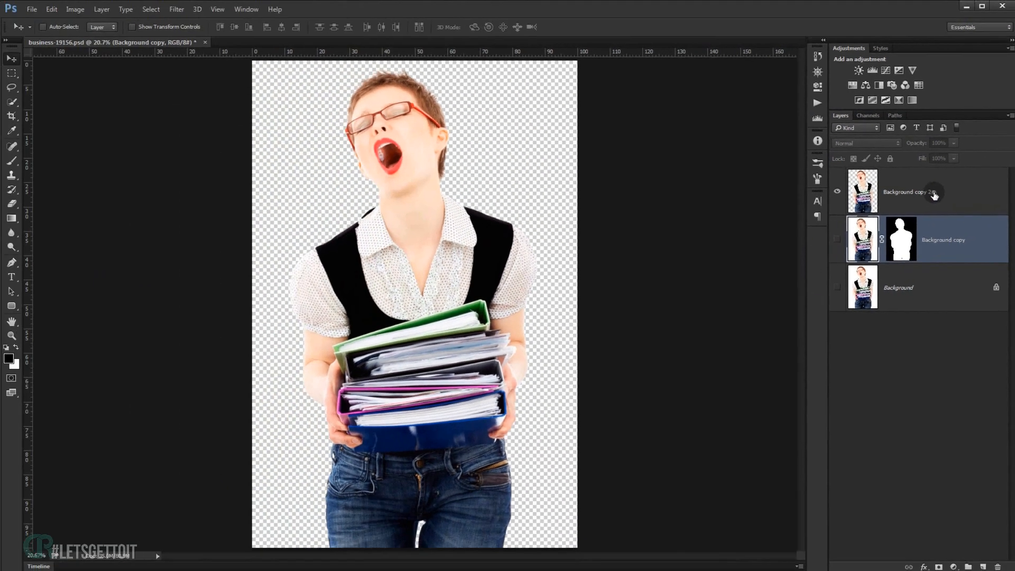
left_click(912, 109)
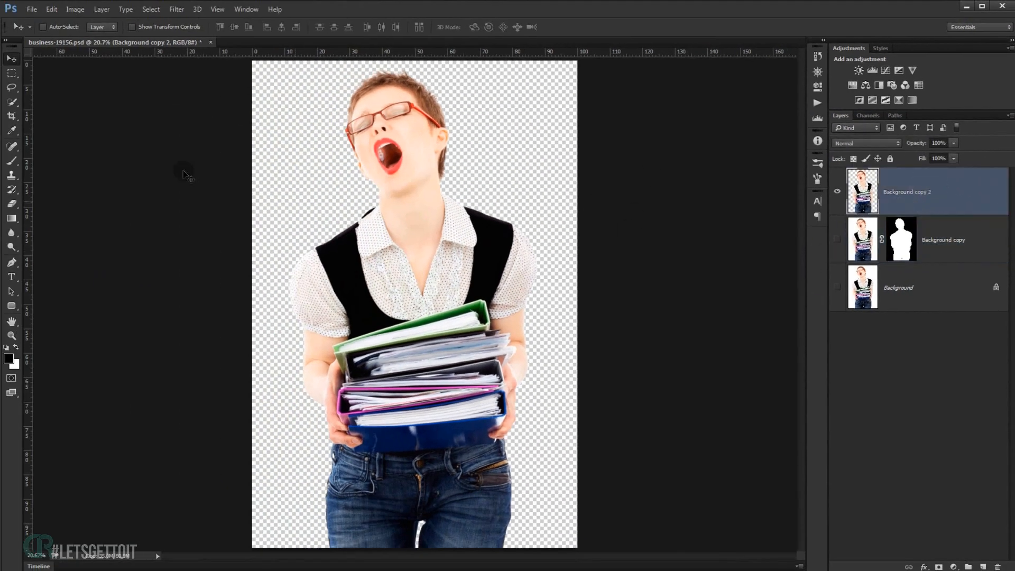
Widen the canvas equally on both sides with the Crop tool to more than twice its original width.
left_click(11, 114)
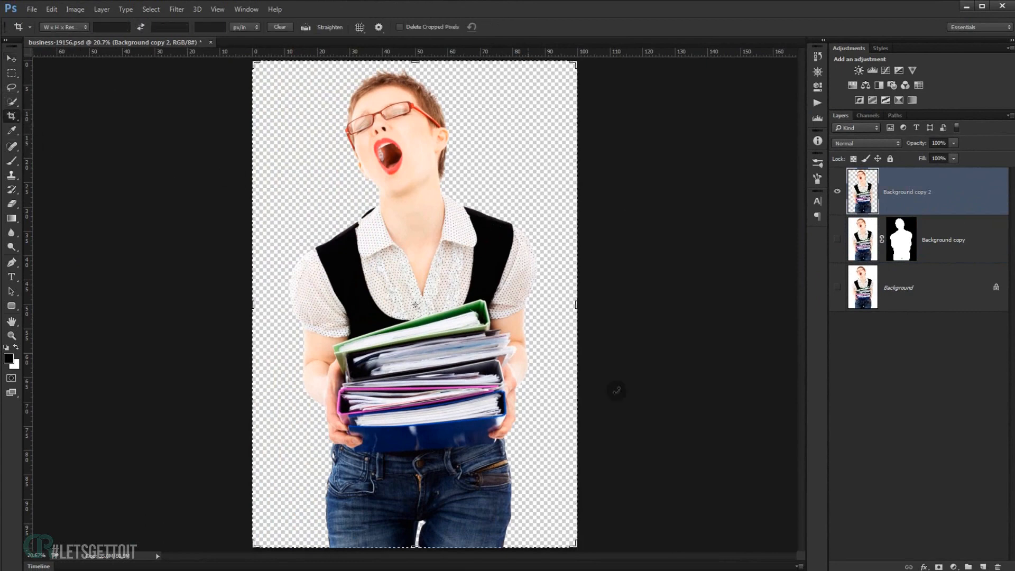
key("alt")
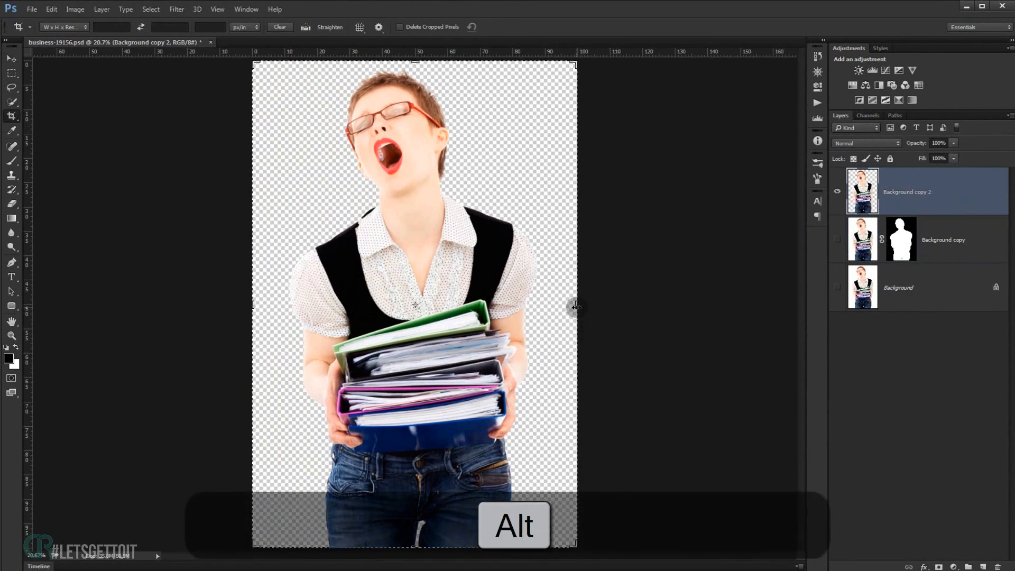
left_click_drag(576, 306, 785, 297)
key("Return")
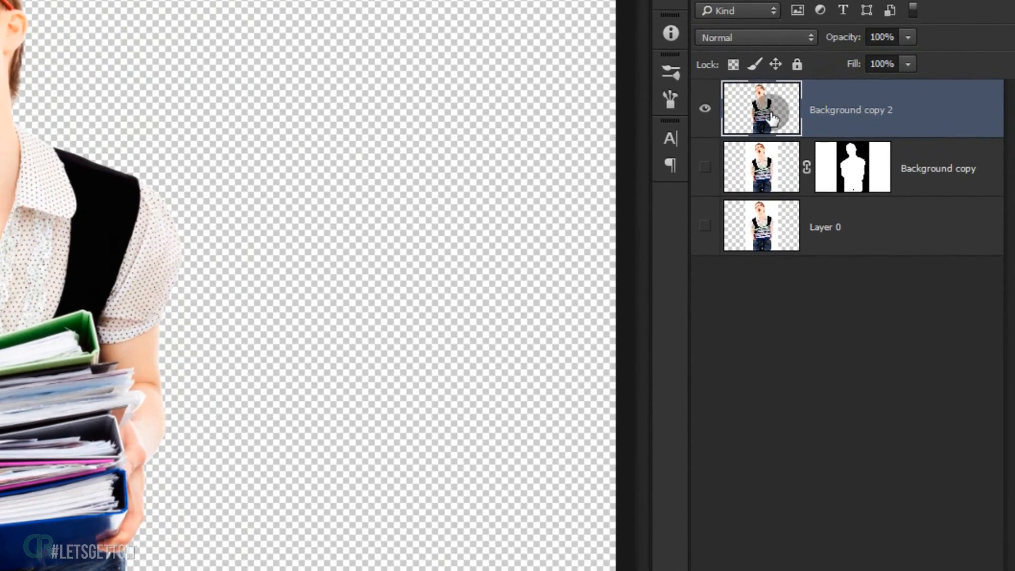
Convert the Background copy 2 layer to a smart object and duplicate it.
right_click(771, 117)
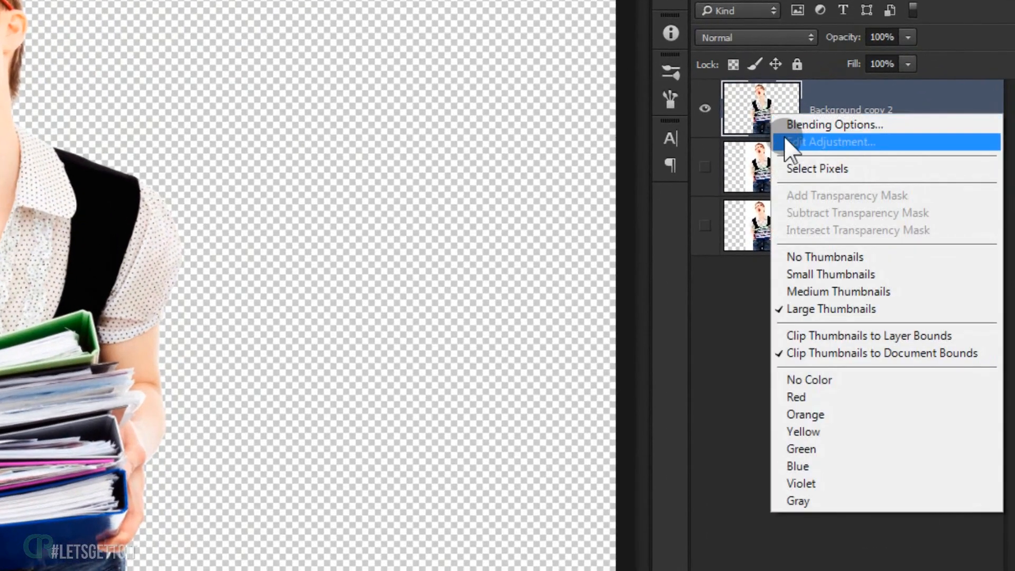
right_click(887, 107)
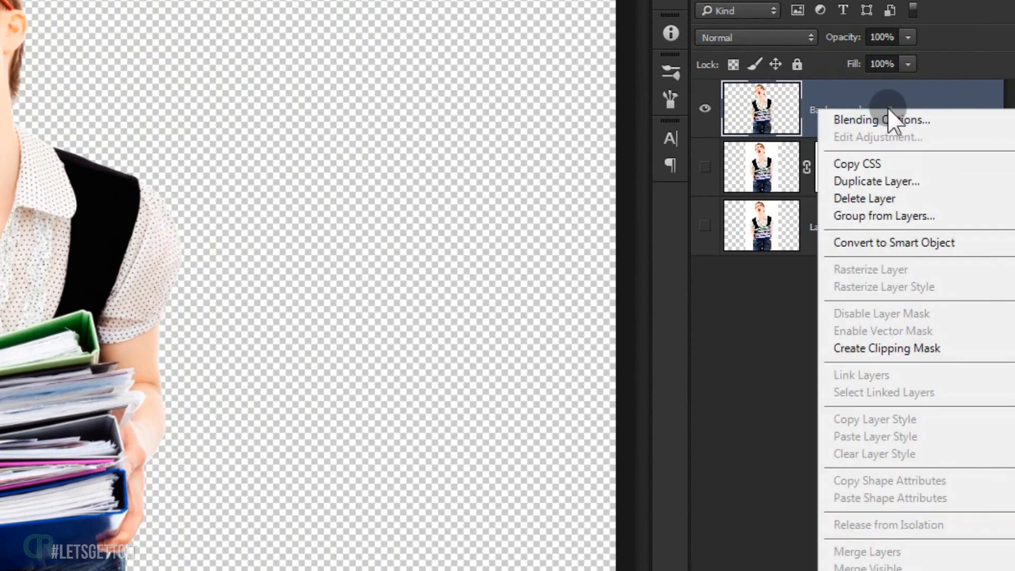
left_click(902, 242)
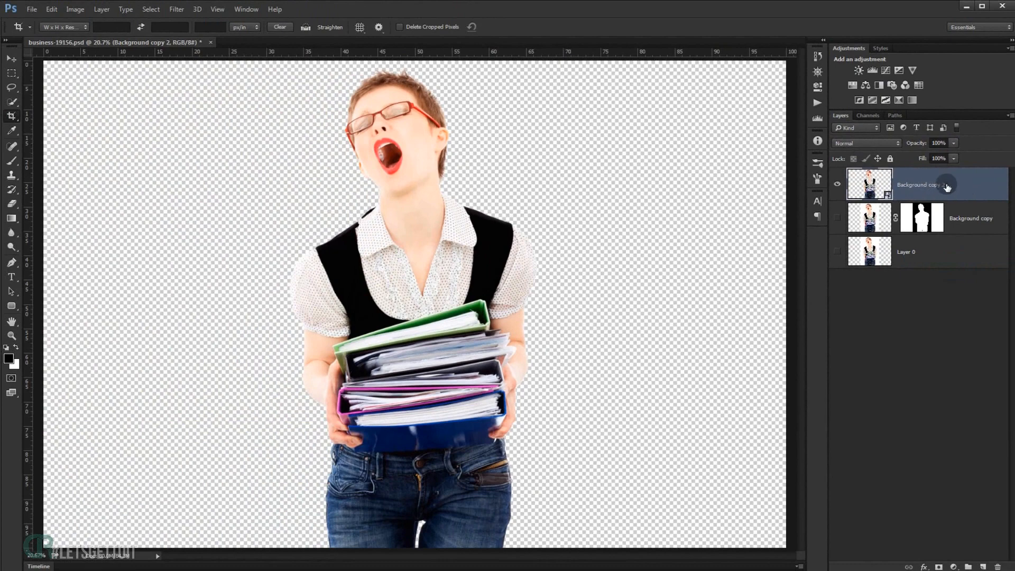
key("ctrl+j")
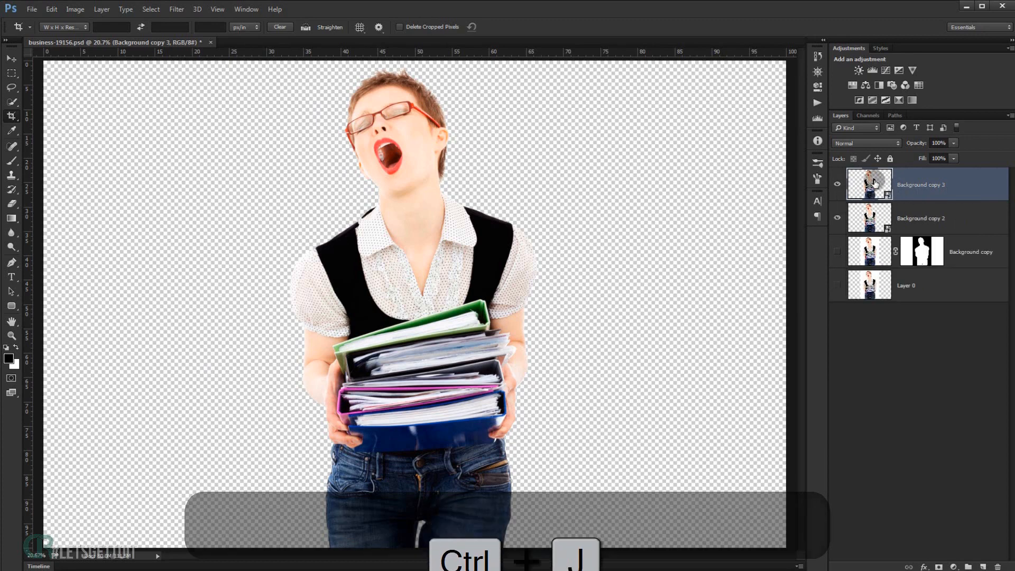
Rename the Background copy 2 layer as Body and the Background copy 3 layer as Head.
double_click(921, 224)
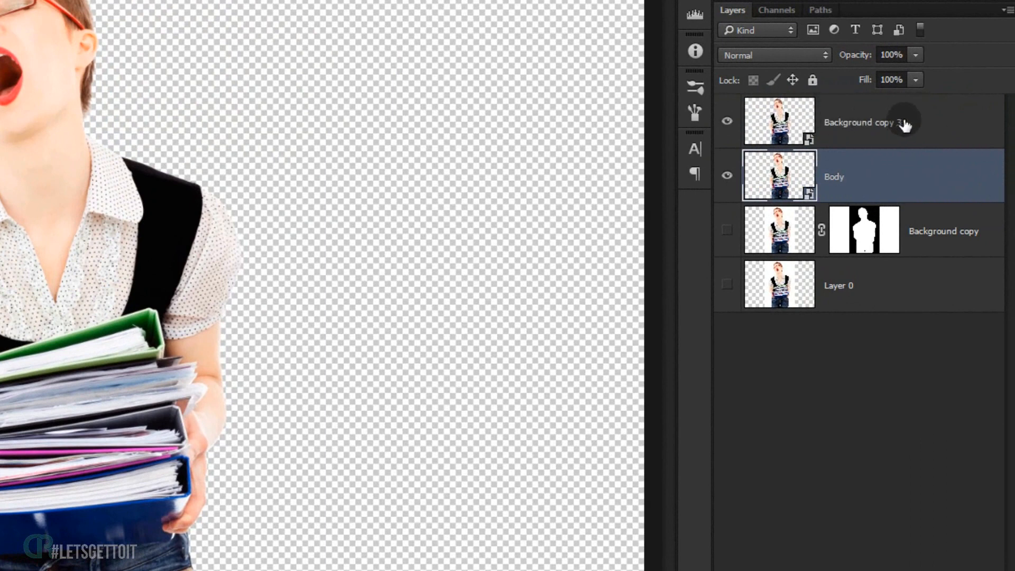
double_click(873, 122)
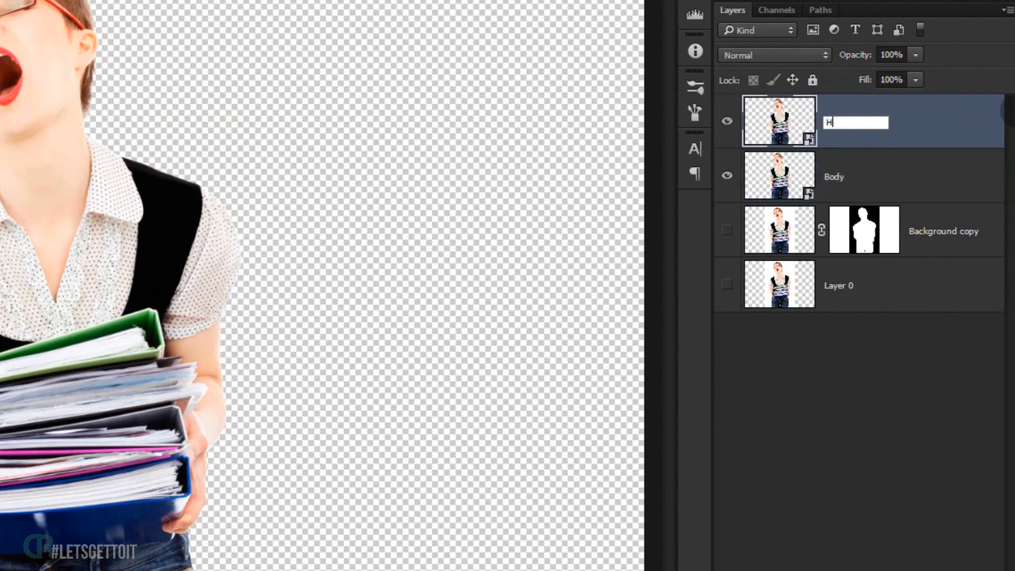
type("Head")
left_click(760, 132)
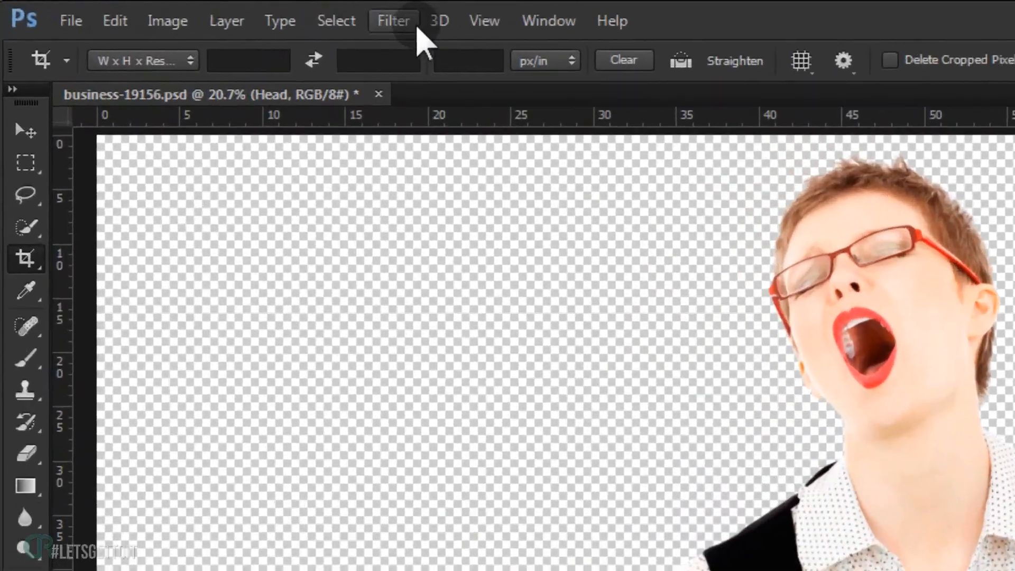
Open the Liquify filter for the Head layer and choose the Bloat tool.
left_click(176, 9)
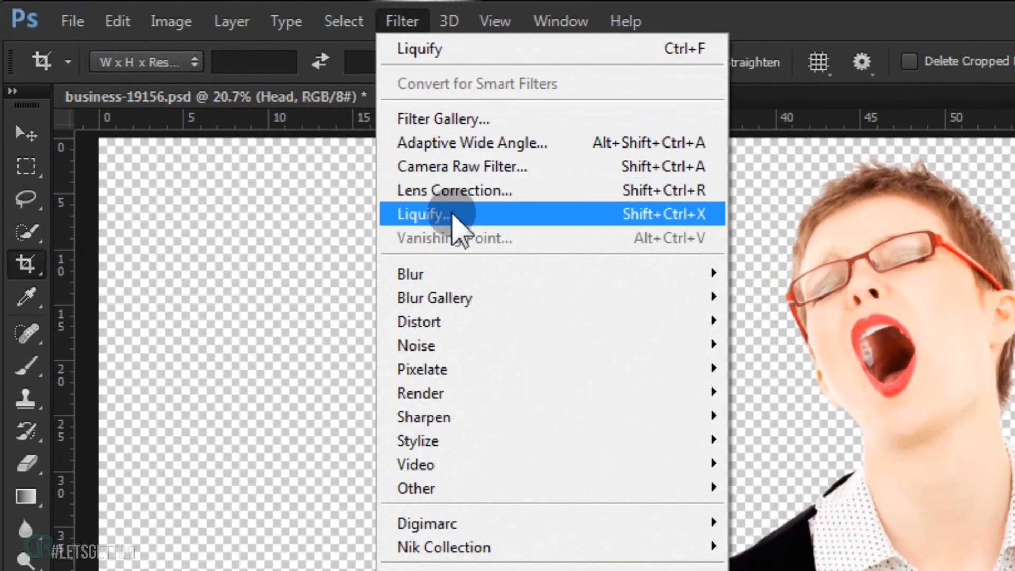
left_click(429, 213)
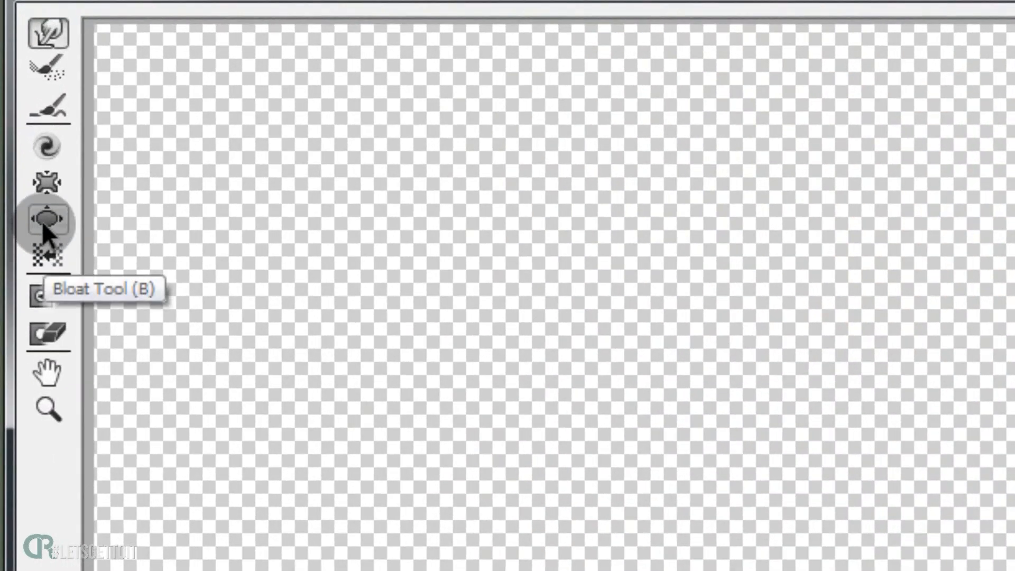
left_click(43, 221)
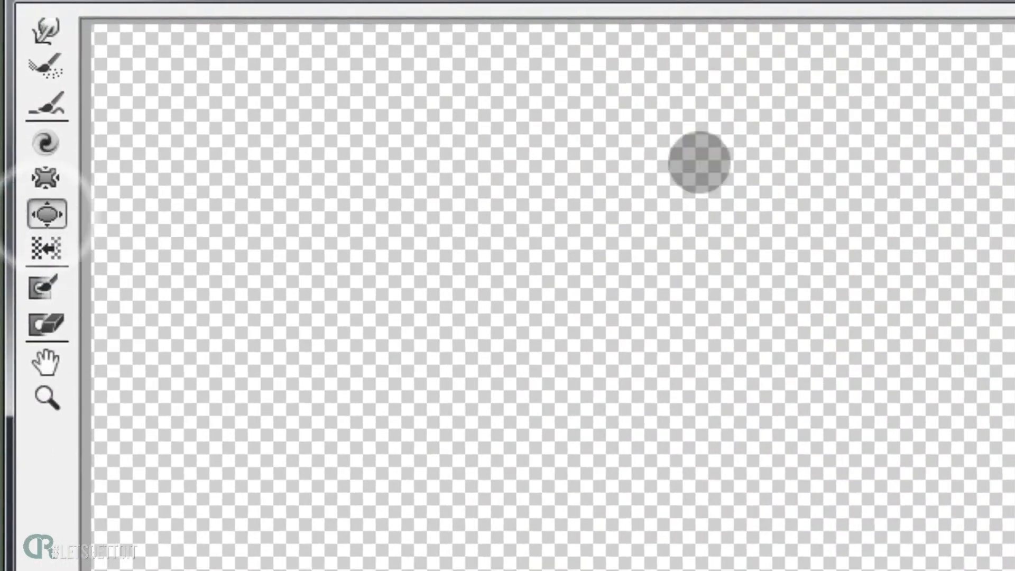
Enlarge the open mouth with the Bloat tool at brush size 646, and undo the last bloat.
scroll(423, 79, "up", 3, "alt")
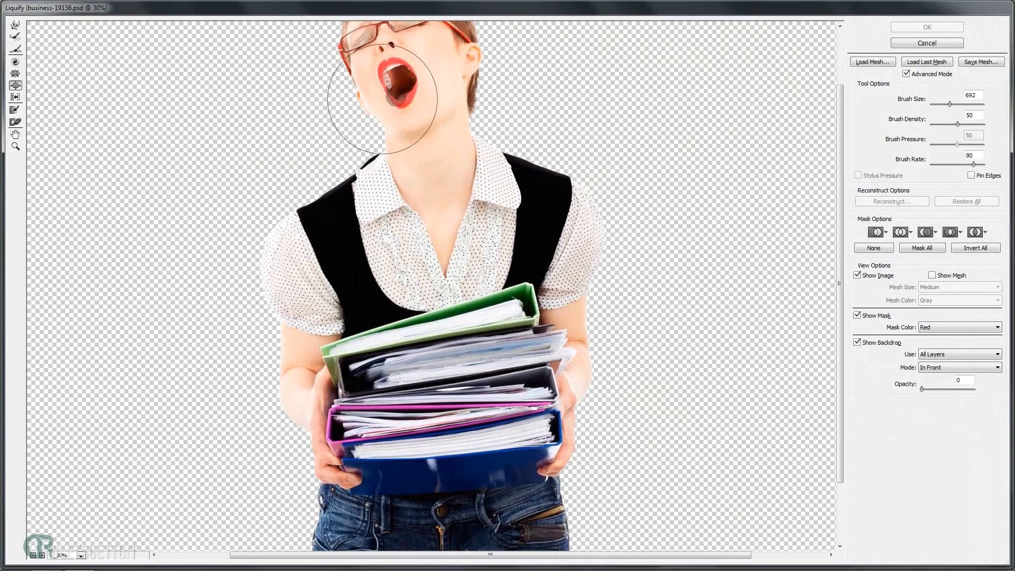
scroll(417, 78, "up", 2, "alt")
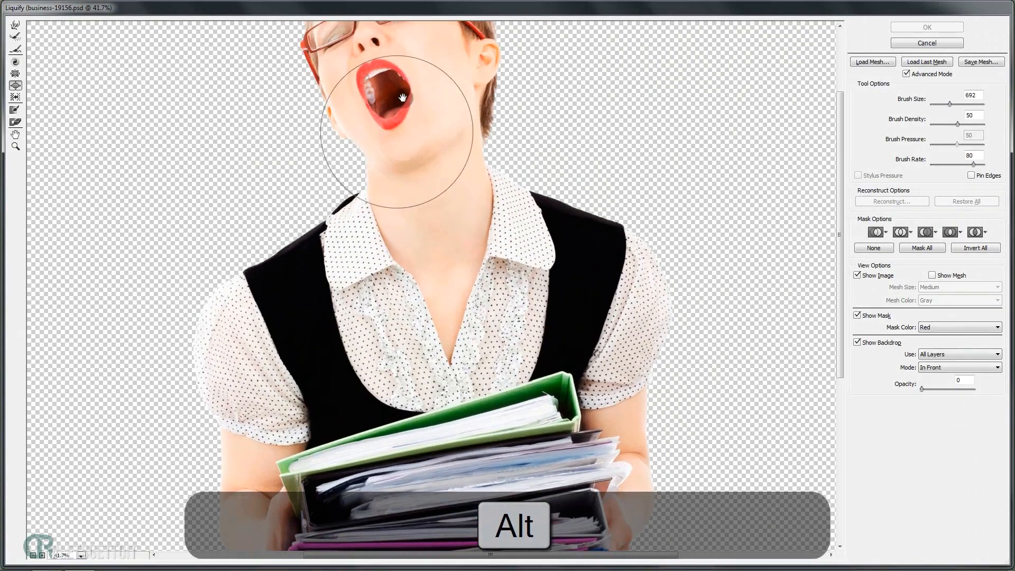
mouse_move(404, 212)
left_mouse_down()
mouse_move(354, 212)
mouse_move(389, 215)
mouse_move(377, 198)
mouse_move(433, 219)
mouse_move(358, 212)
left_mouse_up()
left_click(391, 208)
left_click(391, 209)
left_click(387, 210)
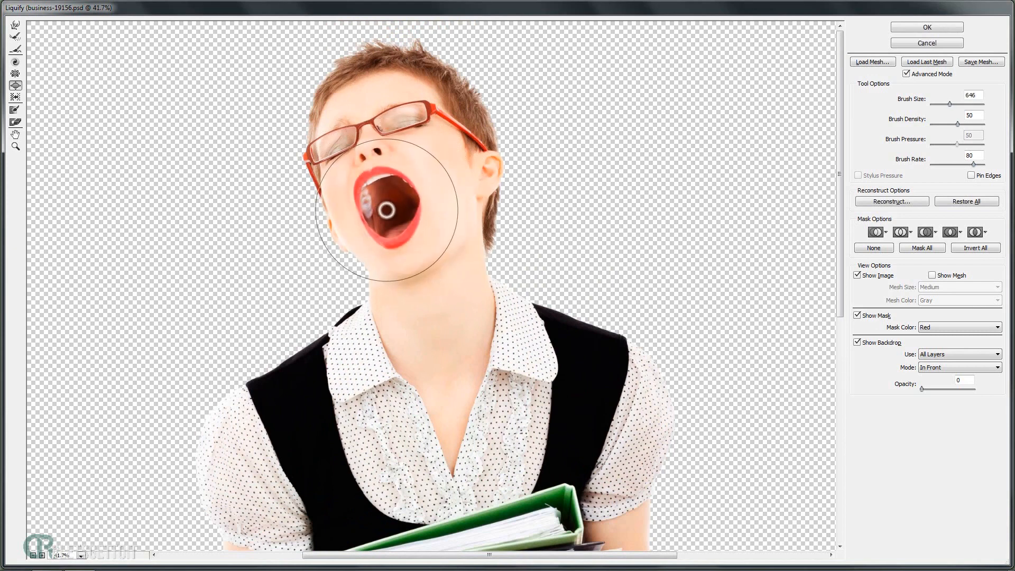
key("ctrl+alt+z")
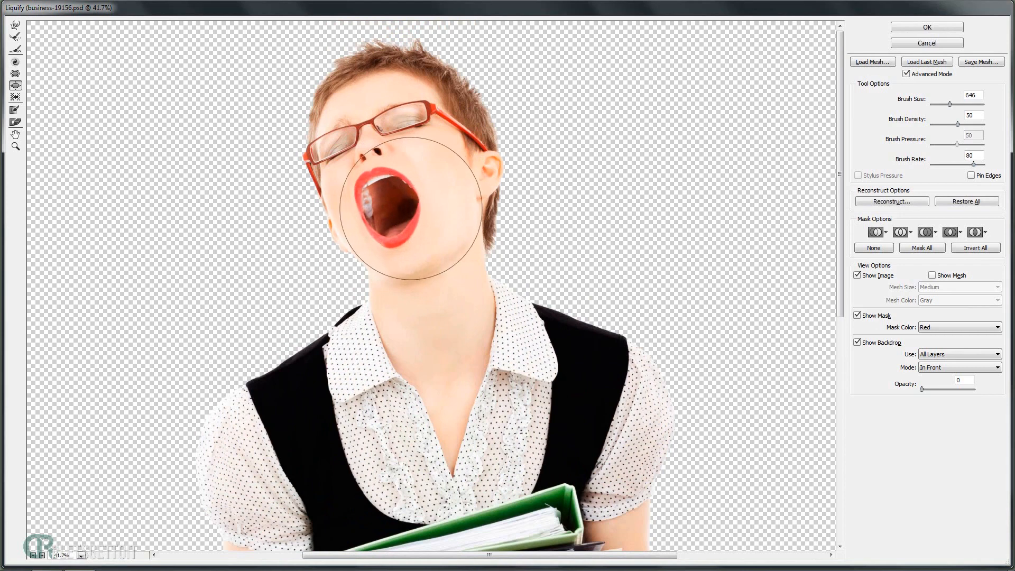
Set the Bloat tool's brush size to 250.
left_click_drag(388, 205, 371, 207)
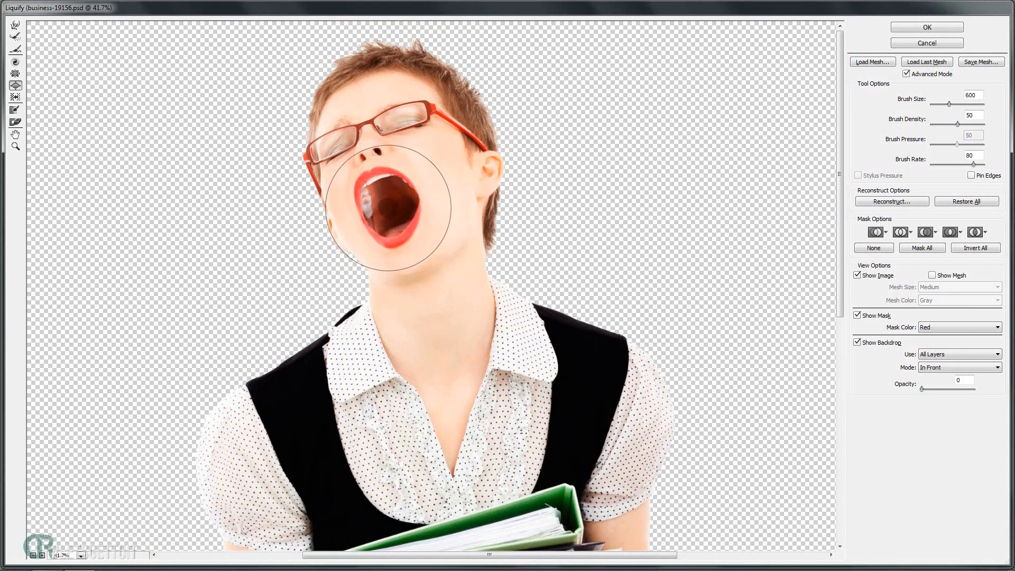
key("bracketright")
key("bracketright")
key("bracketright")
key("bracketright")
key("bracketright")
key("bracketleft")
key("bracketleft")
key("bracketleft")
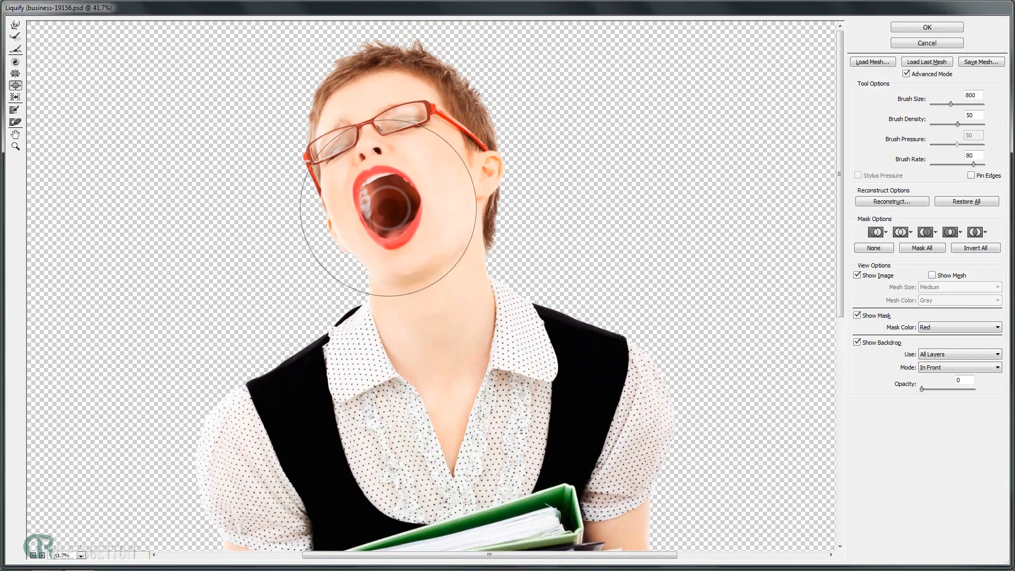
key("bracketright")
key("bracketright")
key("bracketright")
key("bracketright")
key("bracketleft")
key("bracketleft")
key("bracketleft")
key("bracketleft")
key("bracketleft")
key("bracketleft")
key("bracketright")
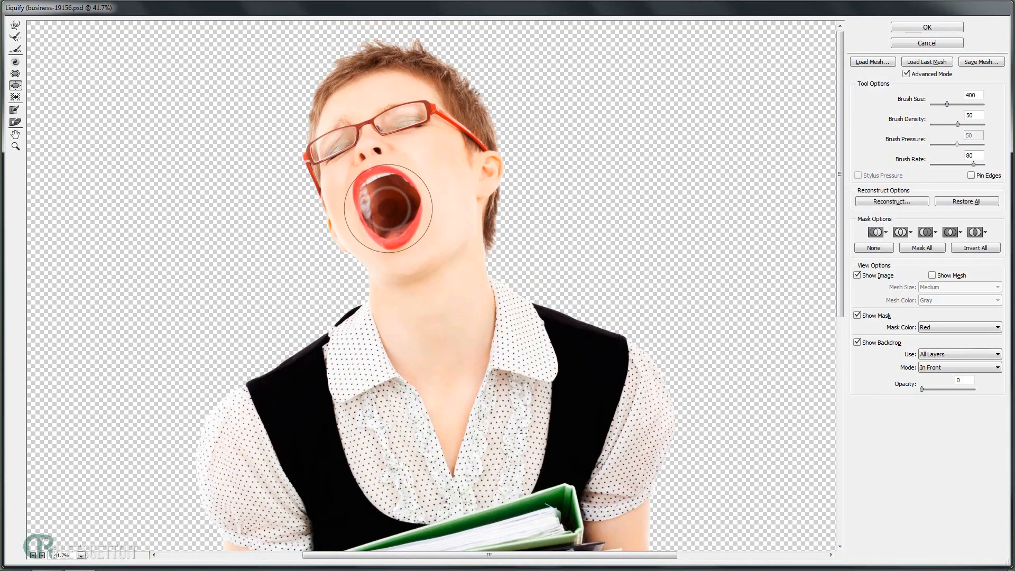
key("bracketleft")
key("bracketleft")
key("bracketleft")
key("bracketleft")
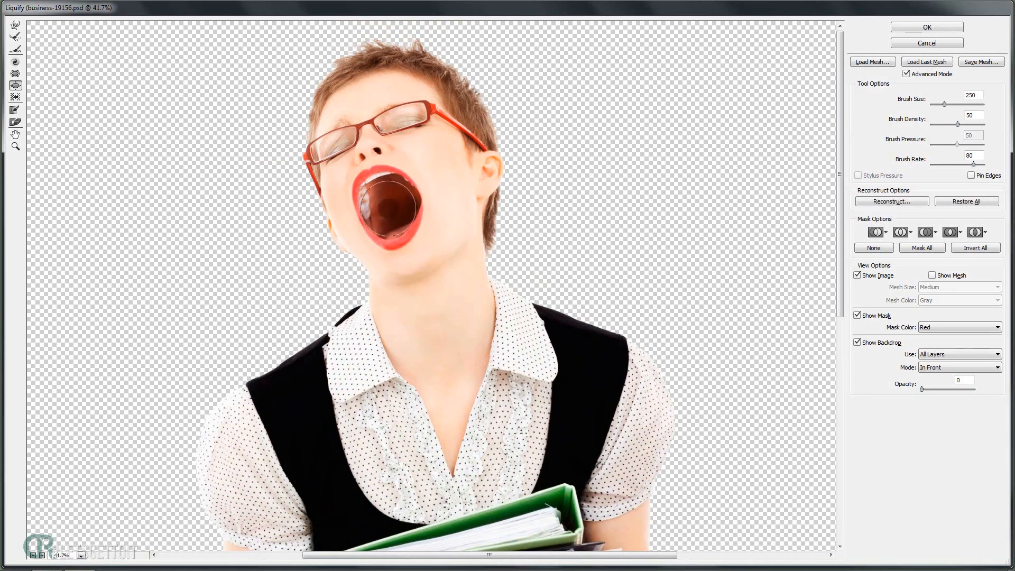
key("bracketright")
key("bracketright")
key("bracketright")
key("bracketright")
key("bracketright")
key("bracketright")
key("bracketright")
key("bracketright")
key("bracketright")
key("bracketleft")
key("bracketleft")
key("bracketleft")
key("bracketleft")
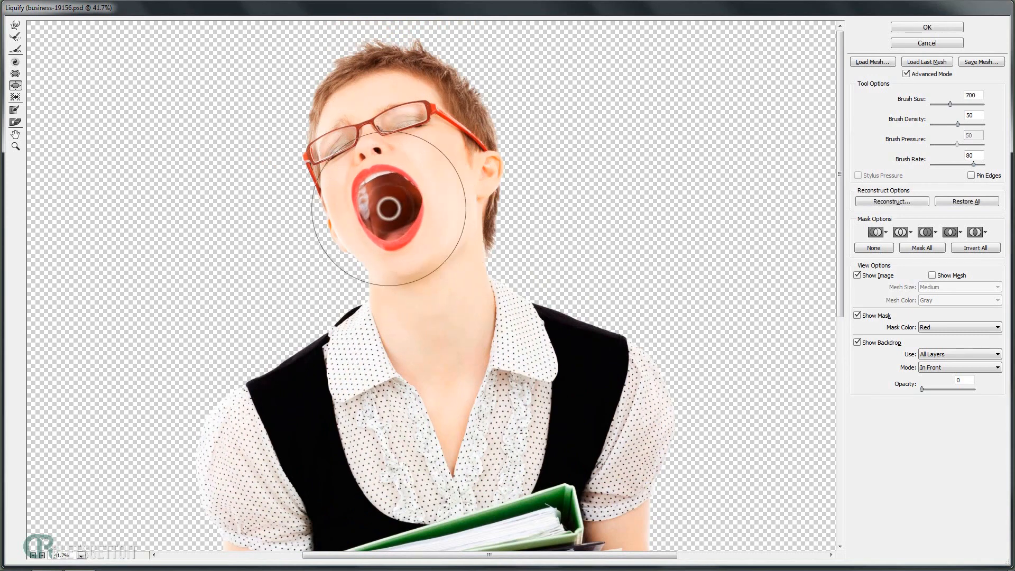
key("bracketright")
key("bracketright")
key("bracketleft")
key("bracketleft")
key("bracketleft")
key("bracketleft")
key("bracketleft")
key("bracketleft")
key("bracketleft")
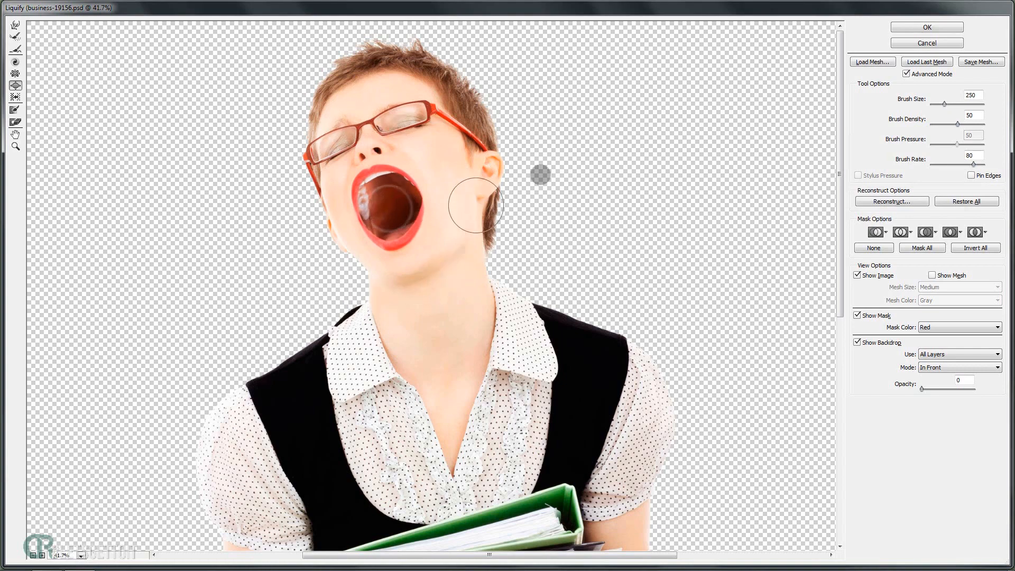
Switch to the Pucker tool.
scroll(469, 205, "up", 1)
left_click_drag(468, 203, 455, 223)
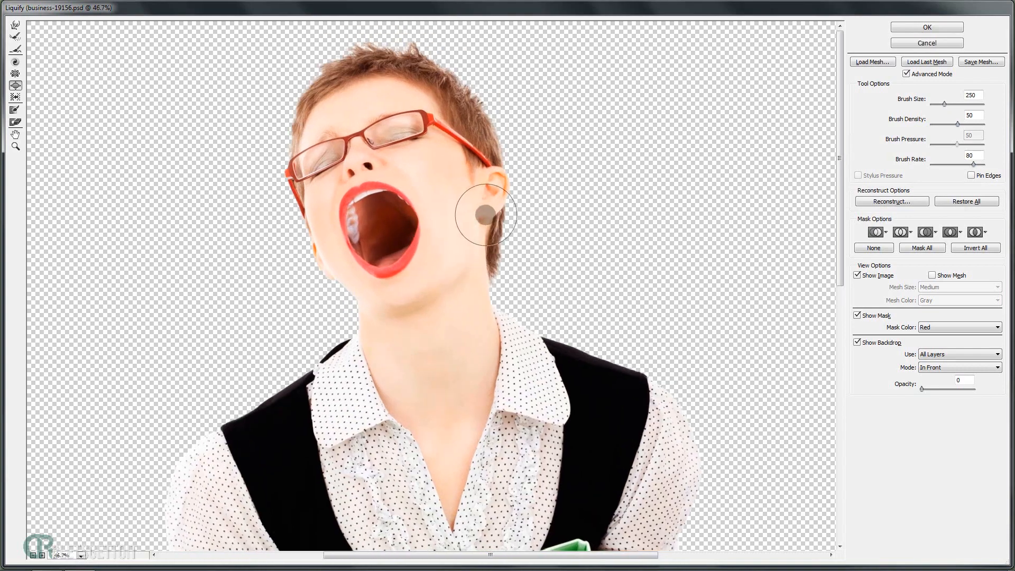
scroll(374, 145, "up", 1)
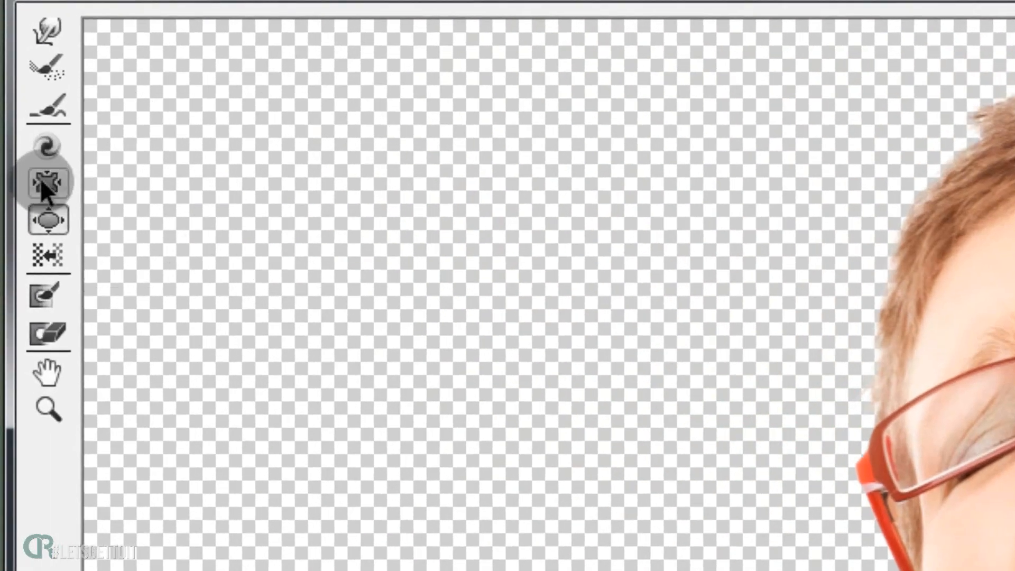
left_click(40, 178)
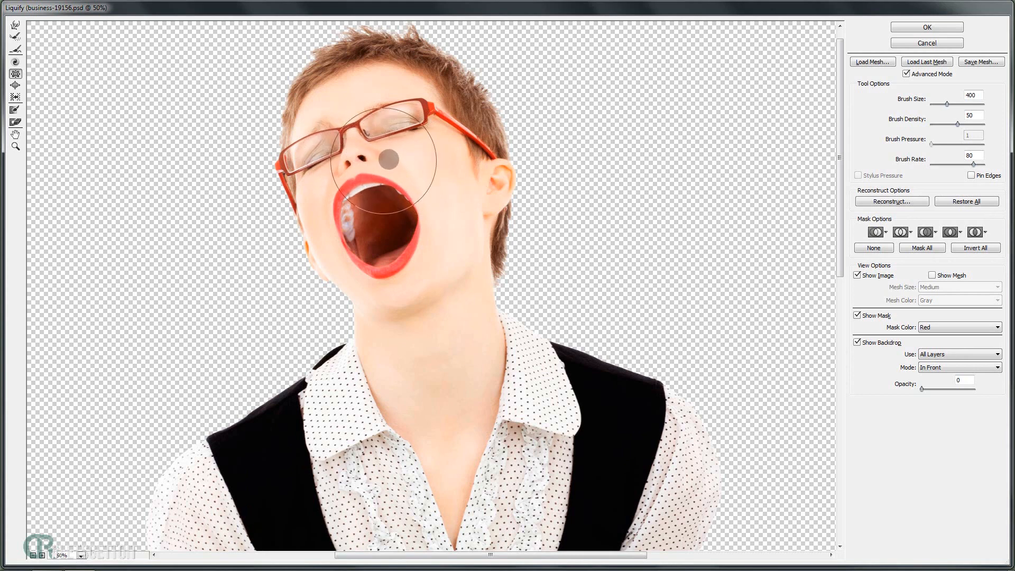
scroll(372, 159, "up", 1)
scroll(372, 160, "down", 2)
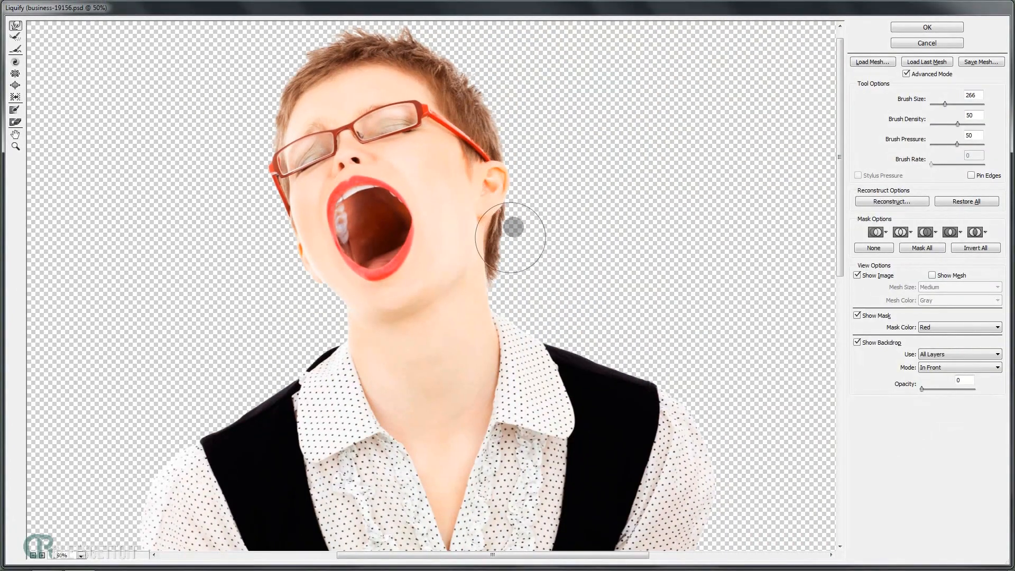
left_click(541, 215)
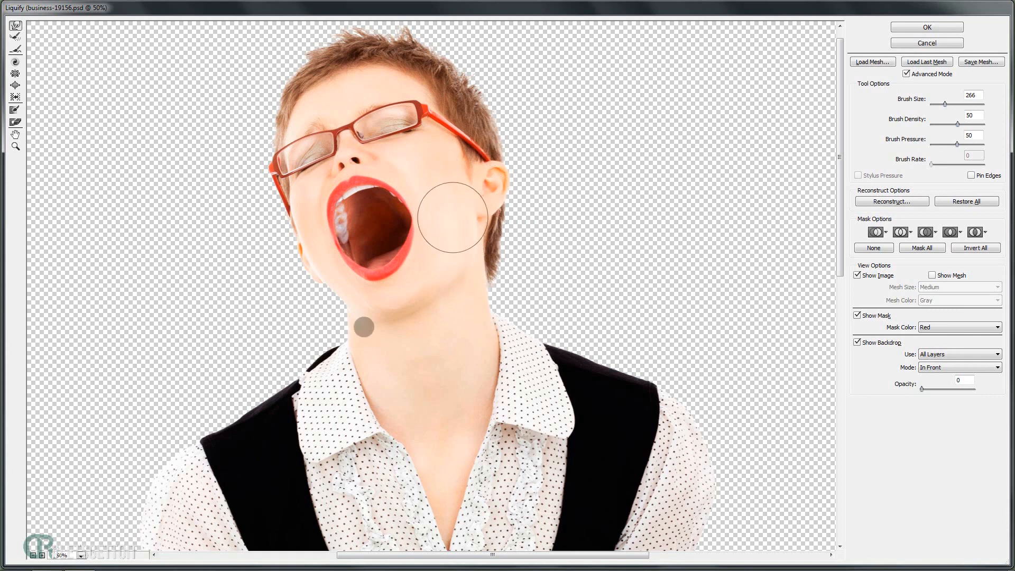
left_click(539, 259)
key("ctrl+z")
Push the back hair, jaw and neck inward from both sides with the Forward Warp tool, using brush sizes of 570 and about 522.
key("bracketright")
key("bracketright")
key("bracketright")
key("bracketright")
key("bracketright")
key("bracketright")
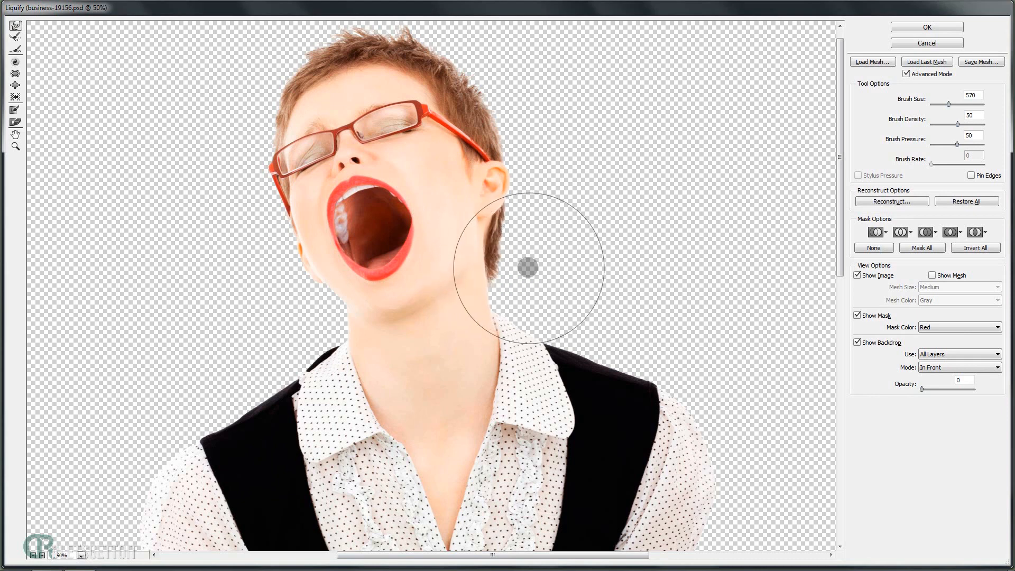
mouse_move(528, 268)
left_mouse_down()
mouse_move(558, 268)
mouse_move(482, 266)
left_mouse_up()
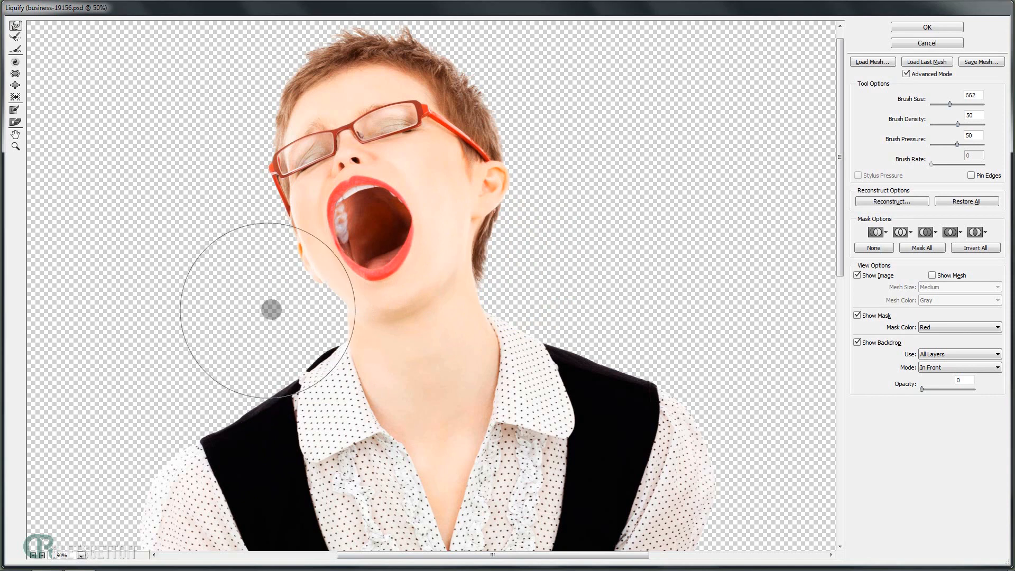
left_click_drag(269, 310, 235, 310)
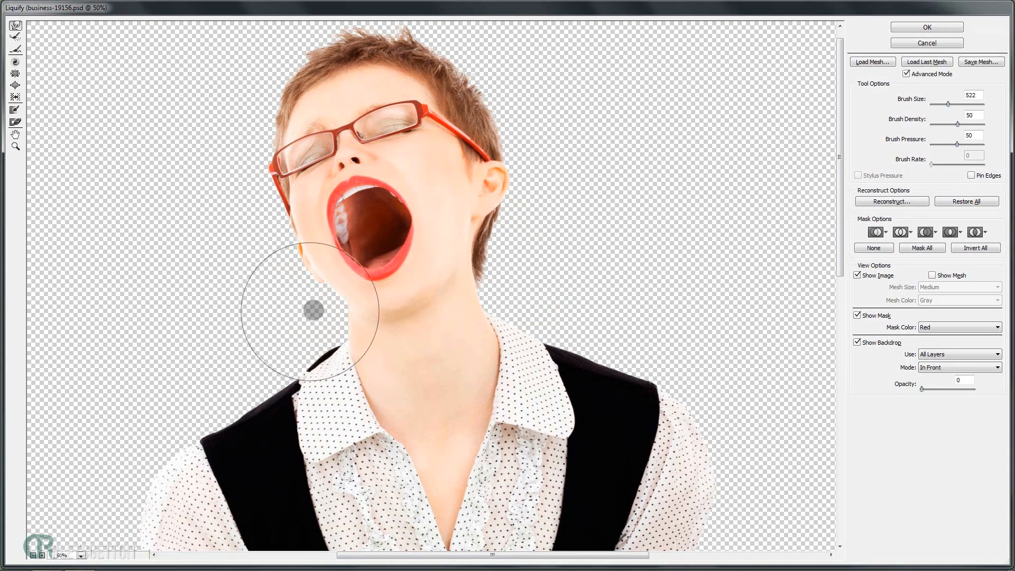
left_click_drag(245, 319, 290, 324)
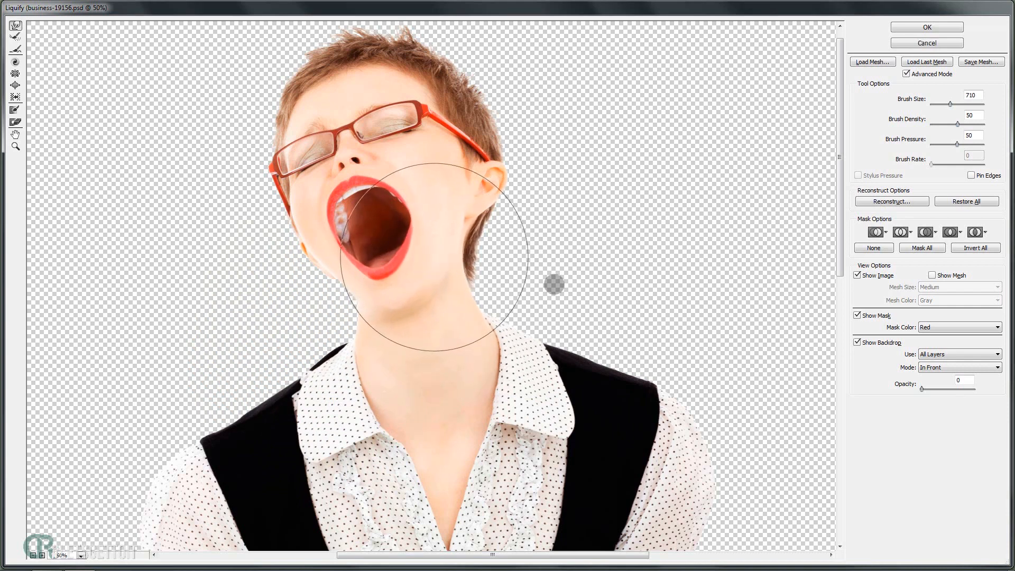
Reshape the chin and lower lip with the Forward Warp tool at brush size 314.
left_click_drag(410, 208, 426, 226)
scroll(407, 303, "up", 1)
mouse_move(410, 306)
left_mouse_down()
mouse_move(410, 322)
mouse_move(365, 309)
mouse_move(325, 322)
left_mouse_up()
scroll(444, 334, "up", 2)
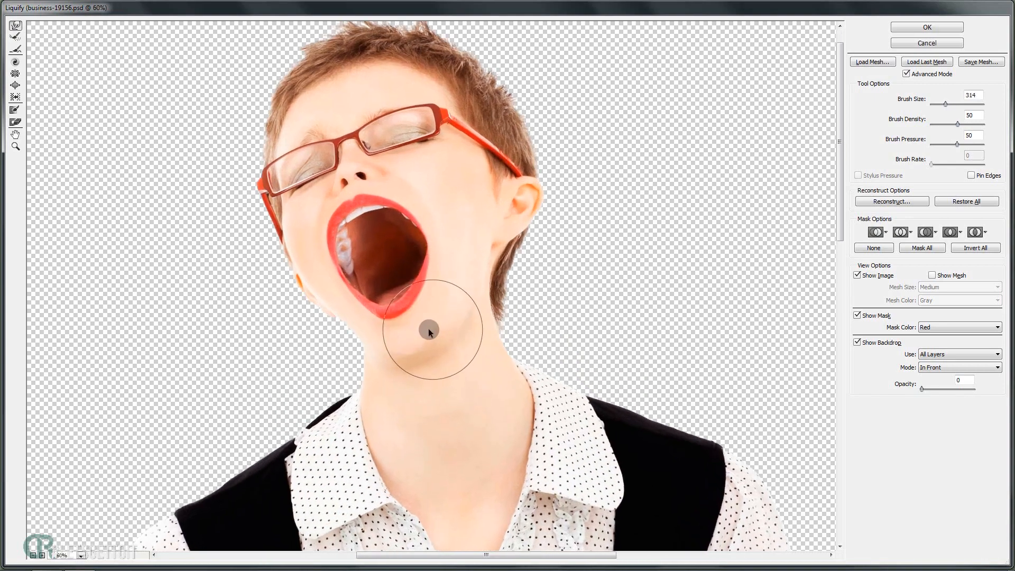
left_click_drag(429, 331, 407, 336)
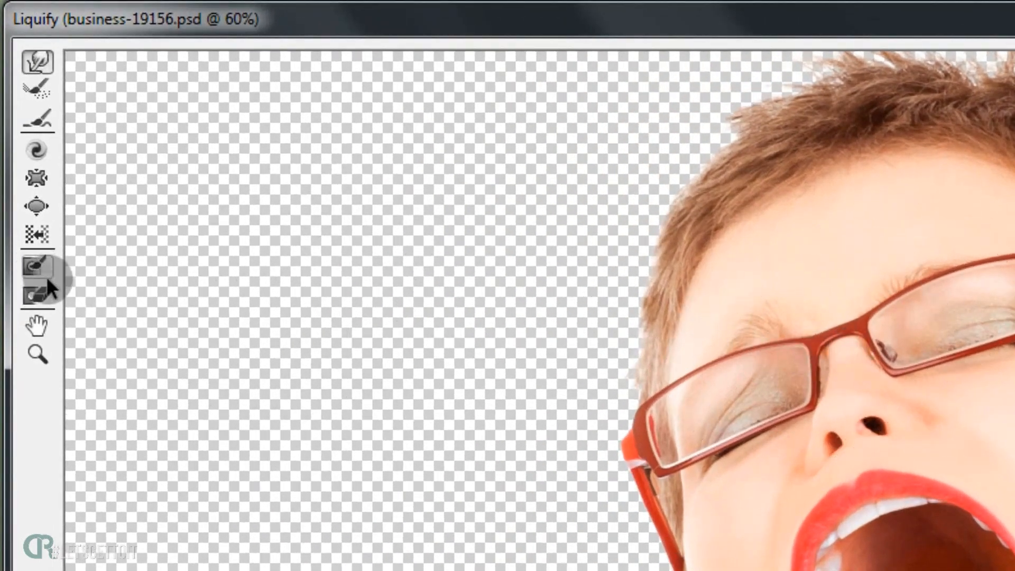
Paint a freeze mask over the face, front hair and neck, leaving the ear and the hair behind it unfrozen.
left_click(34, 266)
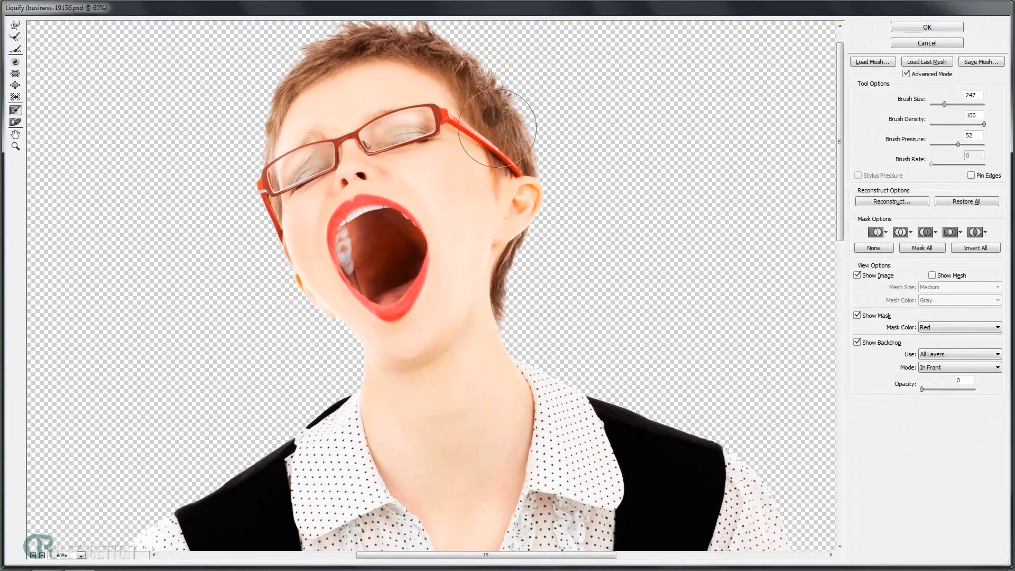
left_click(479, 107)
key("ctrl+z")
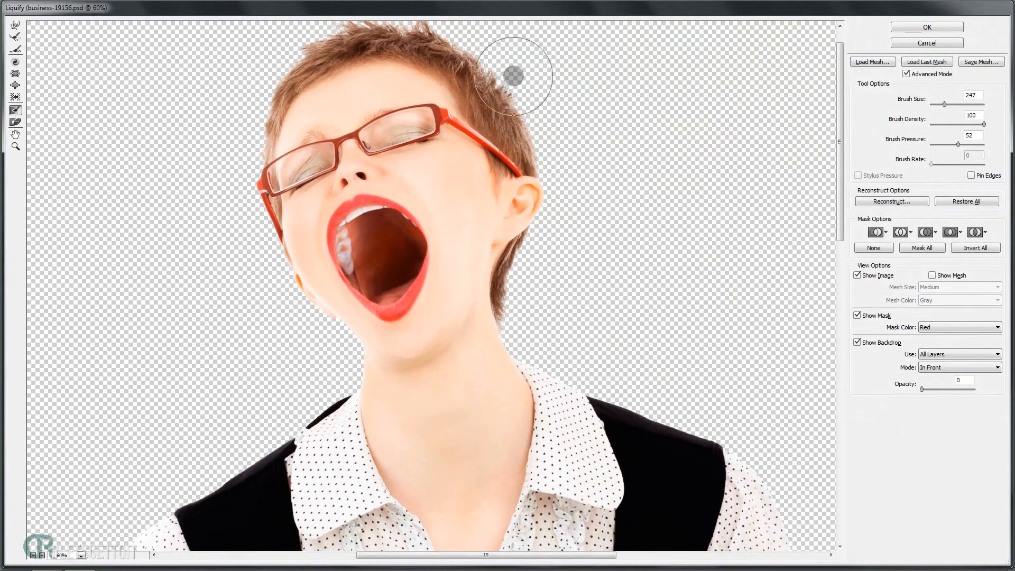
mouse_move(510, 78)
left_mouse_down()
mouse_move(448, 145)
mouse_move(438, 279)
mouse_move(473, 334)
mouse_move(504, 357)
mouse_move(411, 264)
mouse_move(398, 158)
mouse_move(447, 45)
mouse_move(349, 78)
mouse_move(455, 51)
mouse_move(496, 55)
mouse_move(399, 46)
mouse_move(275, 92)
mouse_move(264, 150)
mouse_move(317, 294)
mouse_move(430, 423)
mouse_move(383, 352)
mouse_move(332, 207)
mouse_move(355, 84)
mouse_move(343, 253)
mouse_move(408, 355)
mouse_move(460, 396)
mouse_move(466, 363)
mouse_move(546, 355)
mouse_move(469, 382)
mouse_move(494, 393)
left_mouse_up()
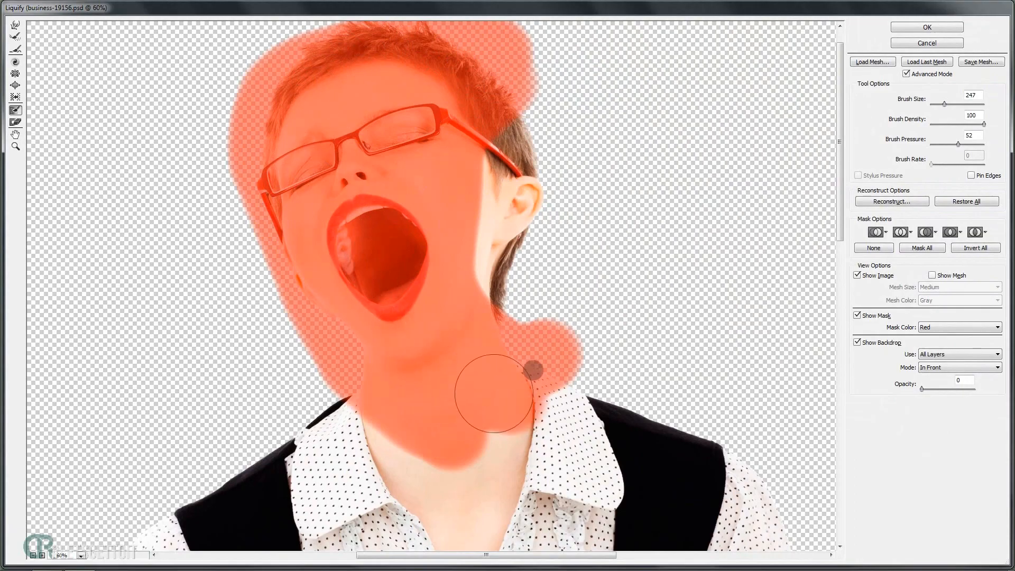
left_click_drag(521, 91, 530, 111)
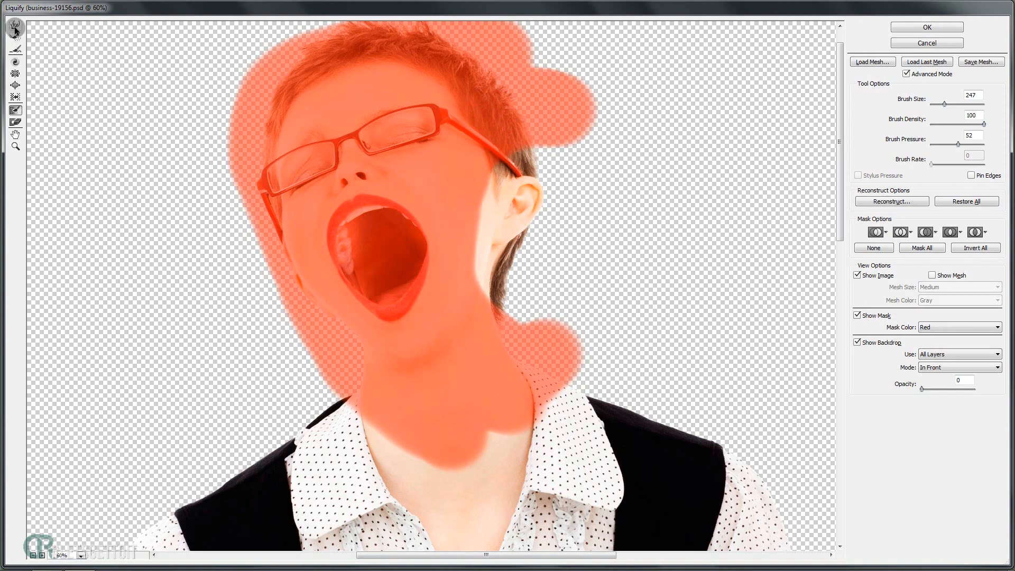
Try stretching the unfrozen ear and back hair outward with the Forward Warp tool, and undo the distortion.
scroll(558, 205, "up", 1)
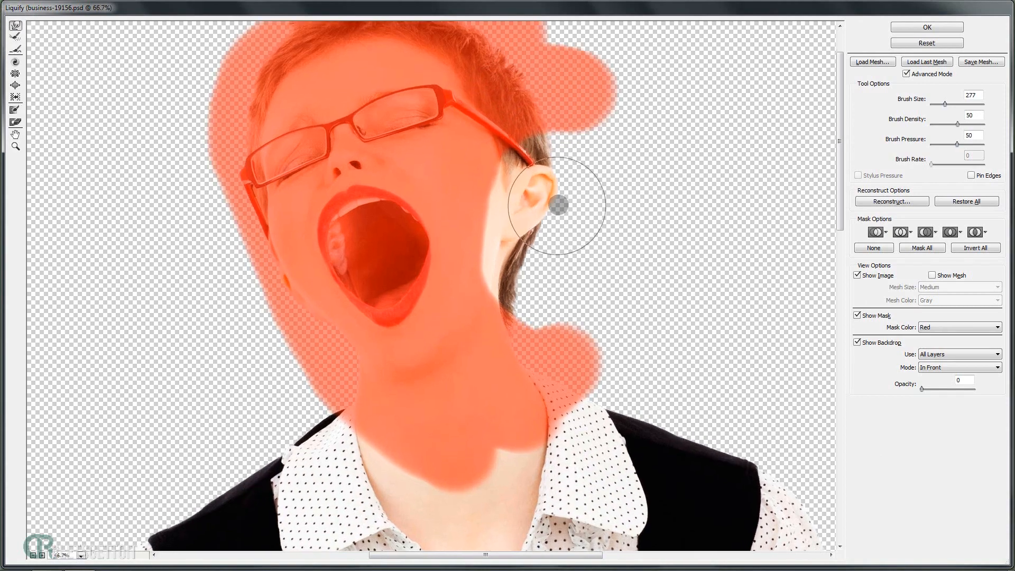
left_click_drag(482, 180, 536, 183)
mouse_move(466, 205)
left_mouse_down()
mouse_move(646, 242)
mouse_move(688, 244)
mouse_move(585, 219)
mouse_move(716, 243)
mouse_move(415, 213)
mouse_move(546, 215)
mouse_move(557, 145)
mouse_move(419, 174)
mouse_move(501, 250)
mouse_move(507, 231)
mouse_move(525, 215)
left_mouse_up()
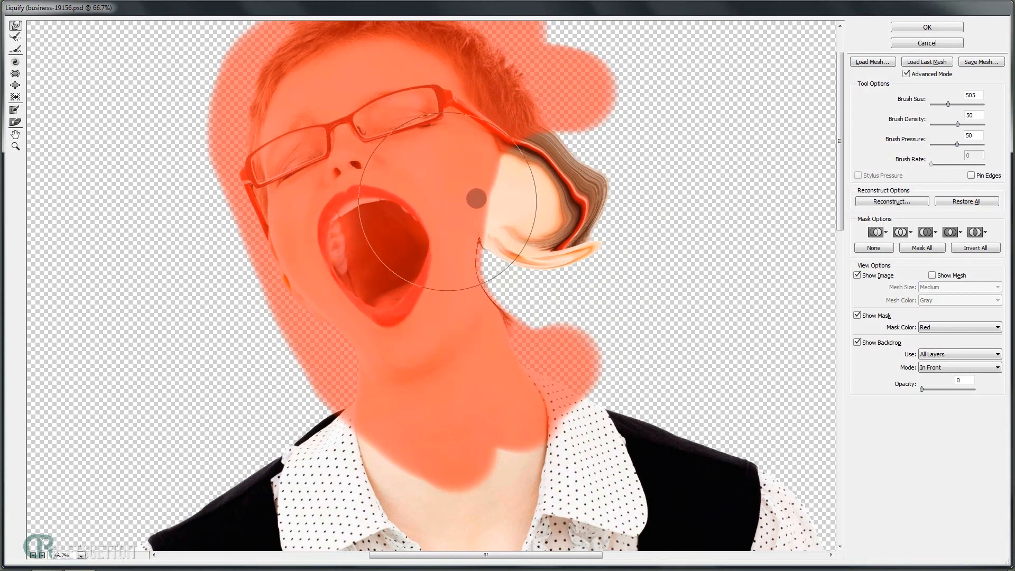
key("ctrl+z")
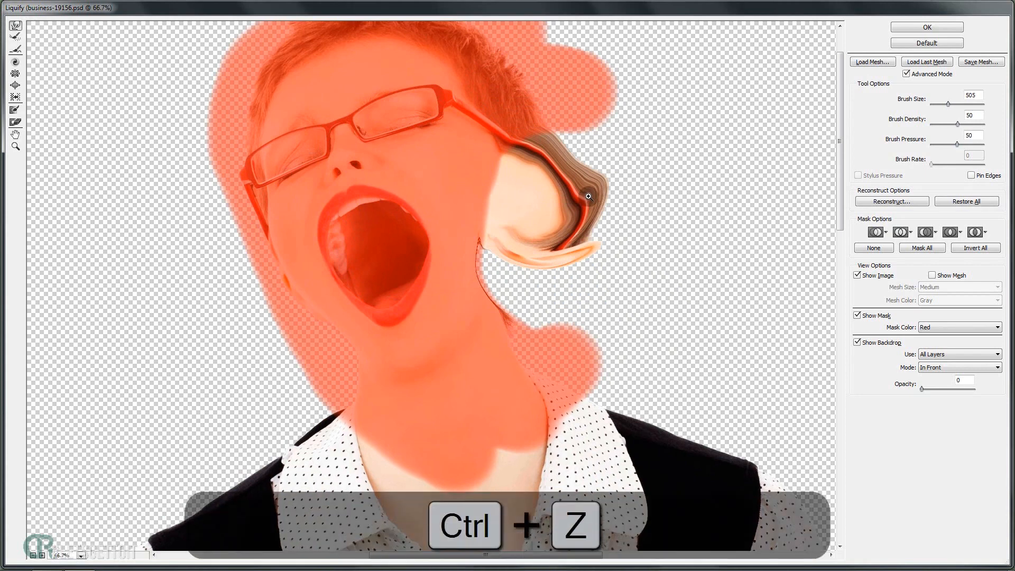
key("ctrl+z")
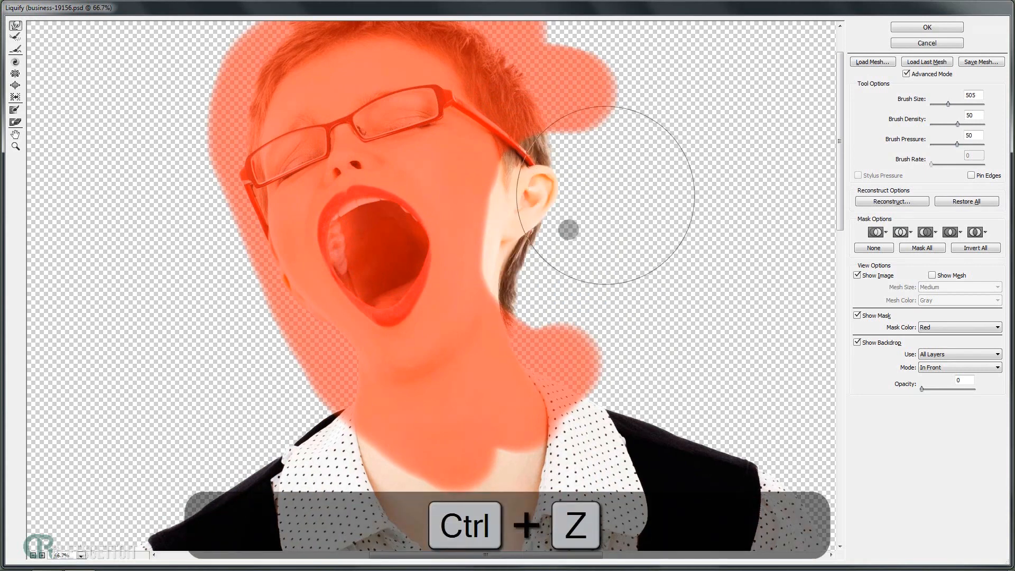
Enlarge the unfrozen ear outward with the Forward Warp tool, reducing the brush size from 316 to 252 and 182.
left_click_drag(564, 226, 514, 231)
scroll(586, 205, "up", 2)
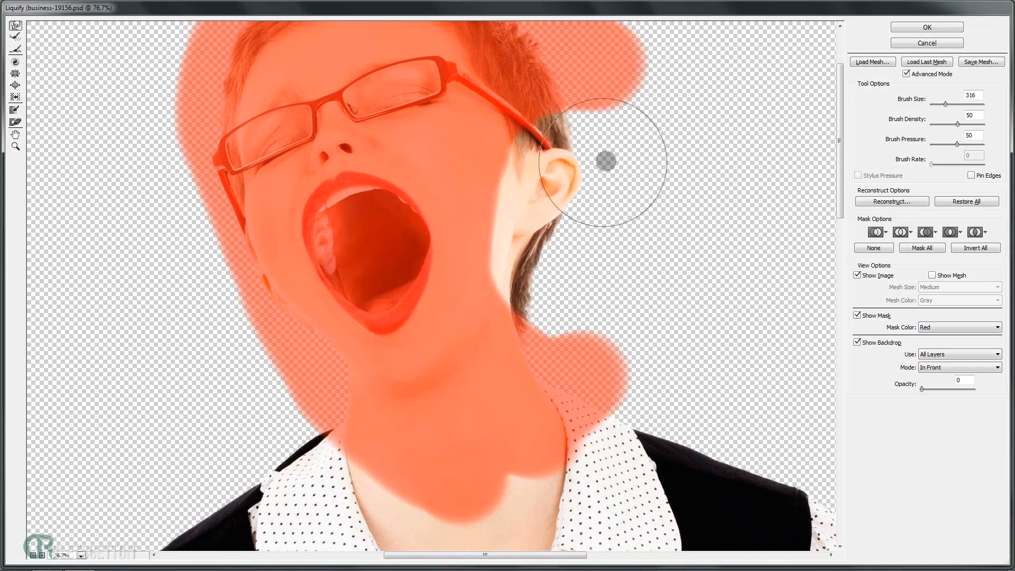
left_click_drag(602, 162, 619, 166)
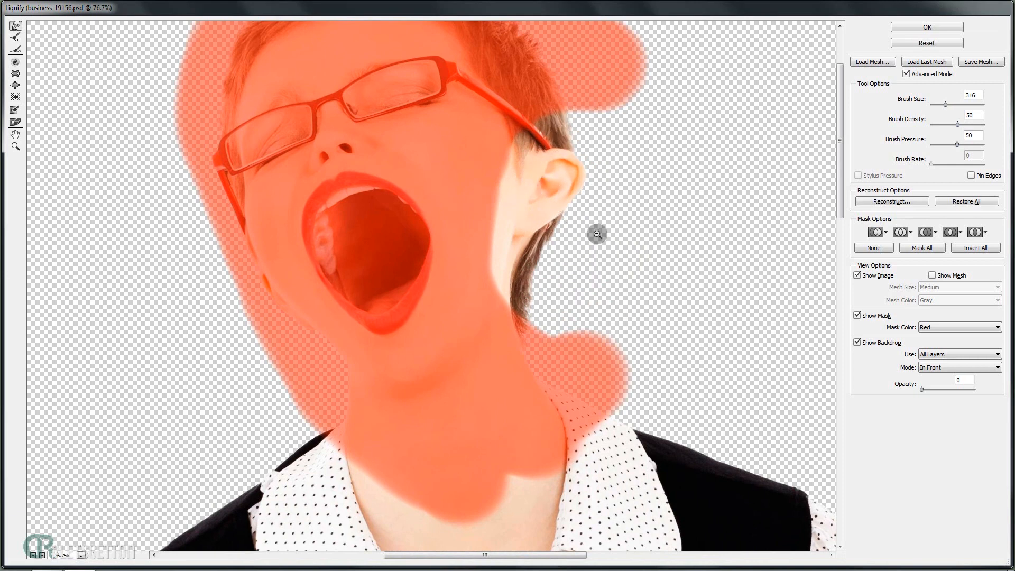
mouse_move(580, 208)
left_mouse_down()
mouse_move(595, 167)
mouse_move(593, 130)
mouse_move(581, 128)
mouse_move(616, 218)
mouse_move(597, 177)
mouse_move(568, 253)
mouse_move(580, 229)
left_mouse_up()
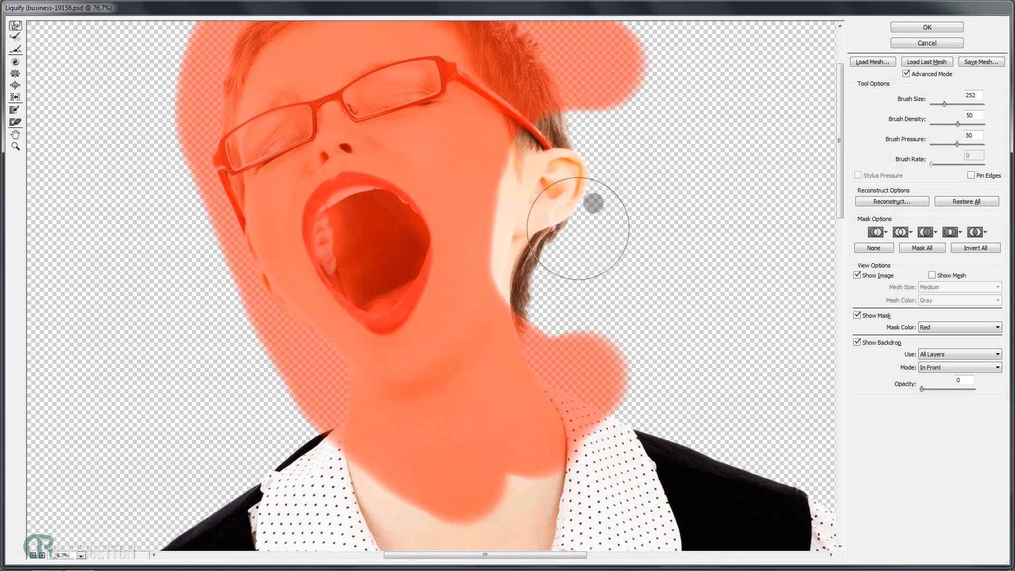
left_click_drag(585, 158, 594, 156)
left_click_drag(575, 231, 588, 204)
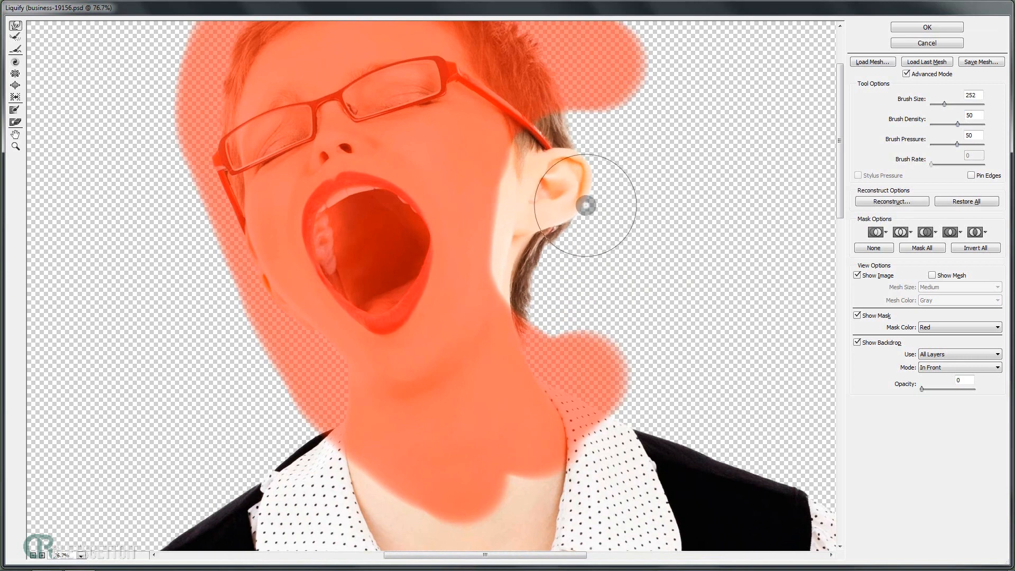
left_click_drag(582, 269, 566, 247)
left_click_drag(623, 127, 581, 133)
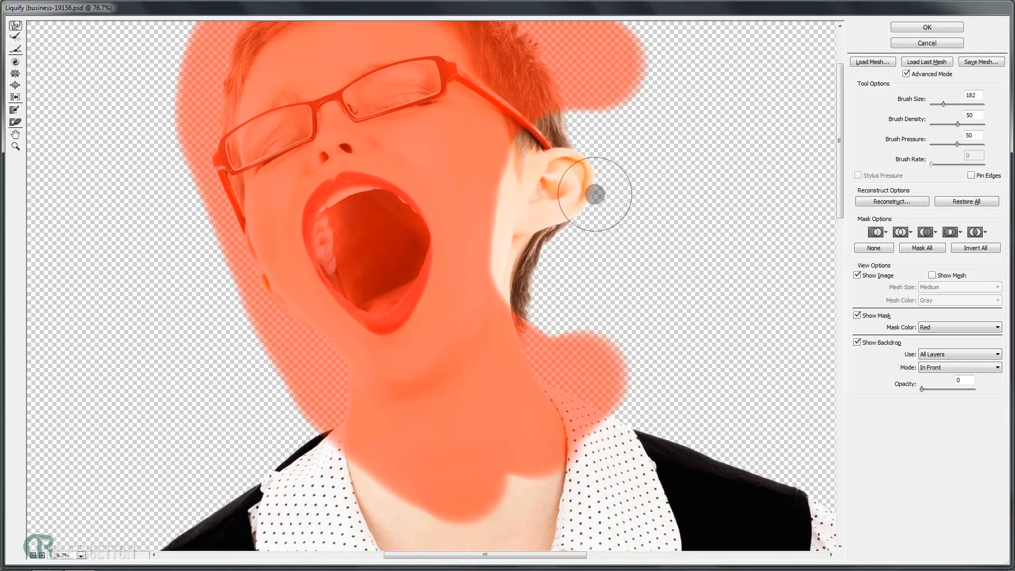
scroll(572, 205, "down", 4)
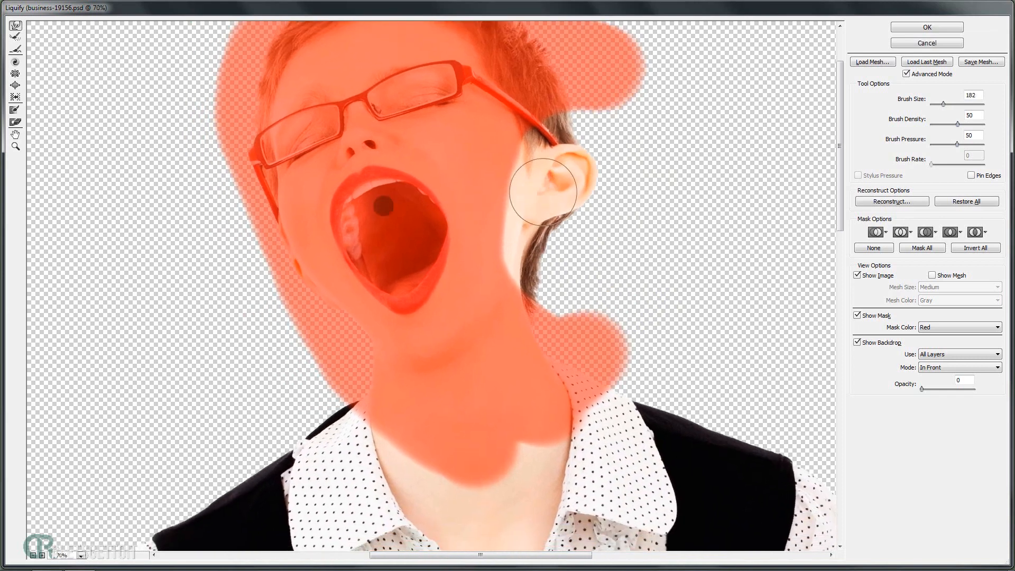
Thaw the whole freeze mask using a brush size of 2491 and return to the Forward Warp tool.
left_click(17, 124)
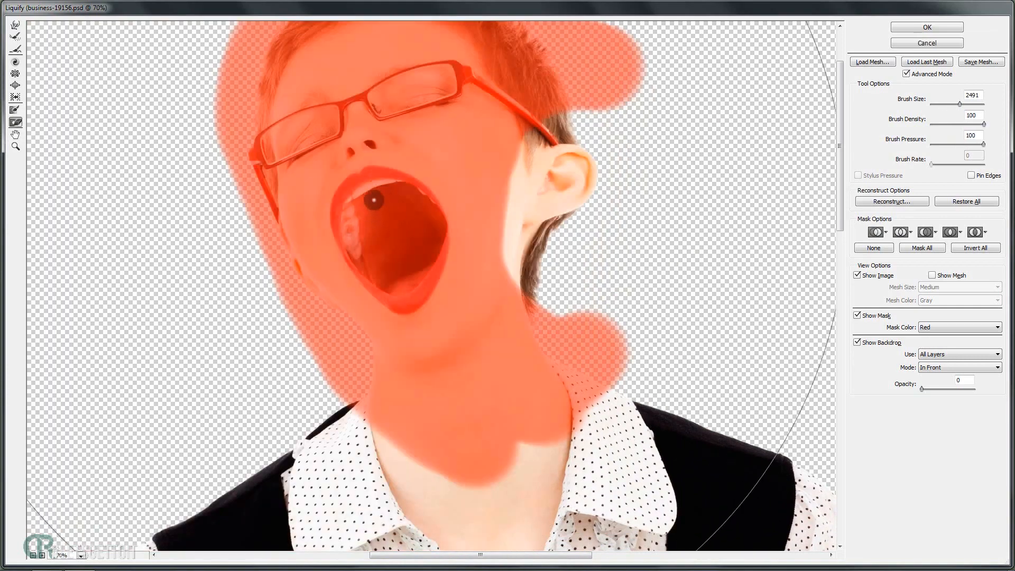
left_click(373, 200)
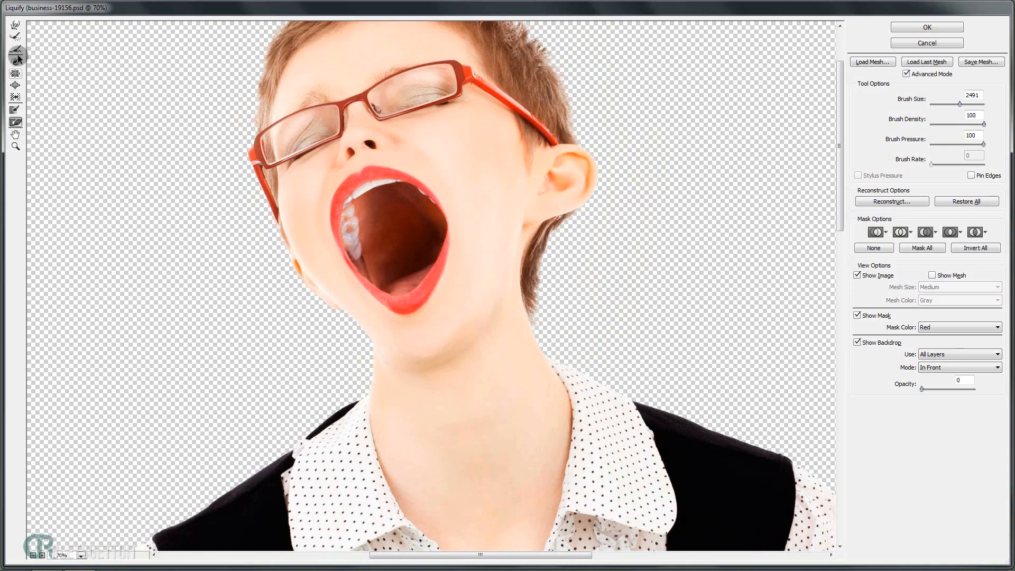
left_click(16, 27)
Bulge the cheek and pull out the small earlobe on the far side of the face with Forward Warp, using brush sizes from 160 to 368.
scroll(364, 292, "down", 2)
left_click_drag(514, 242, 444, 266)
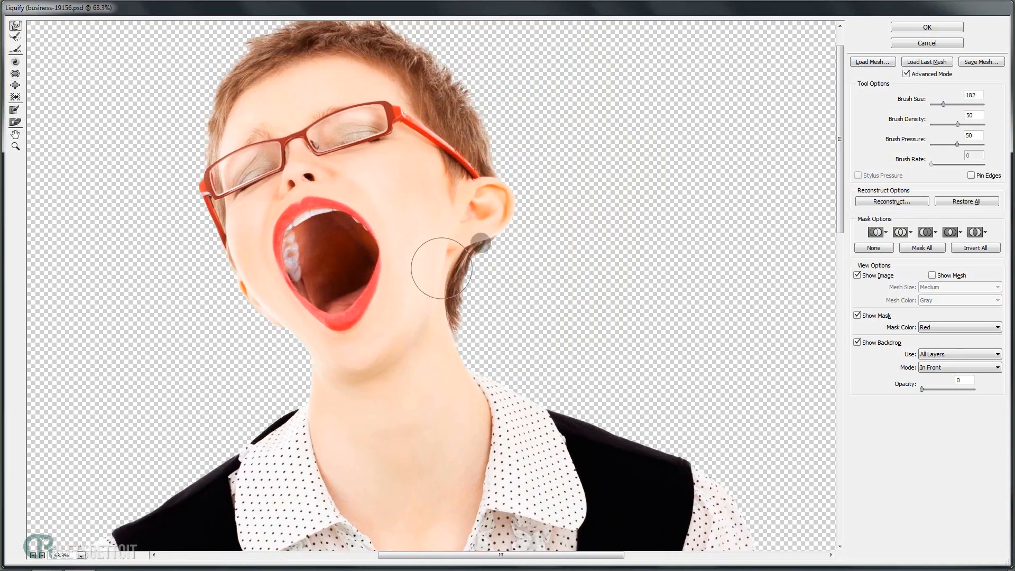
scroll(510, 167, "up", 2)
left_click_drag(404, 206, 532, 207)
scroll(319, 383, "up", 1)
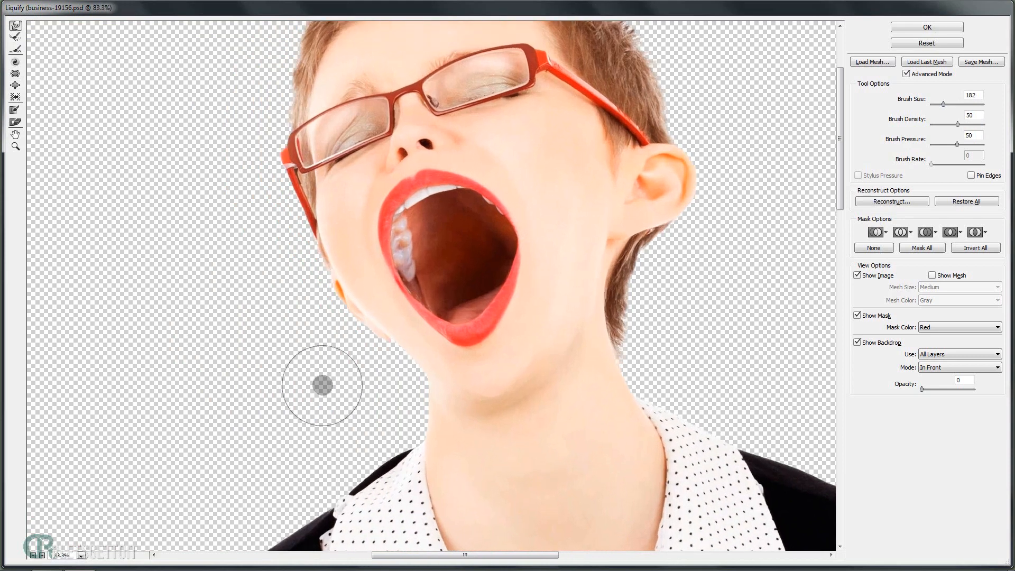
left_click_drag(333, 328, 325, 328)
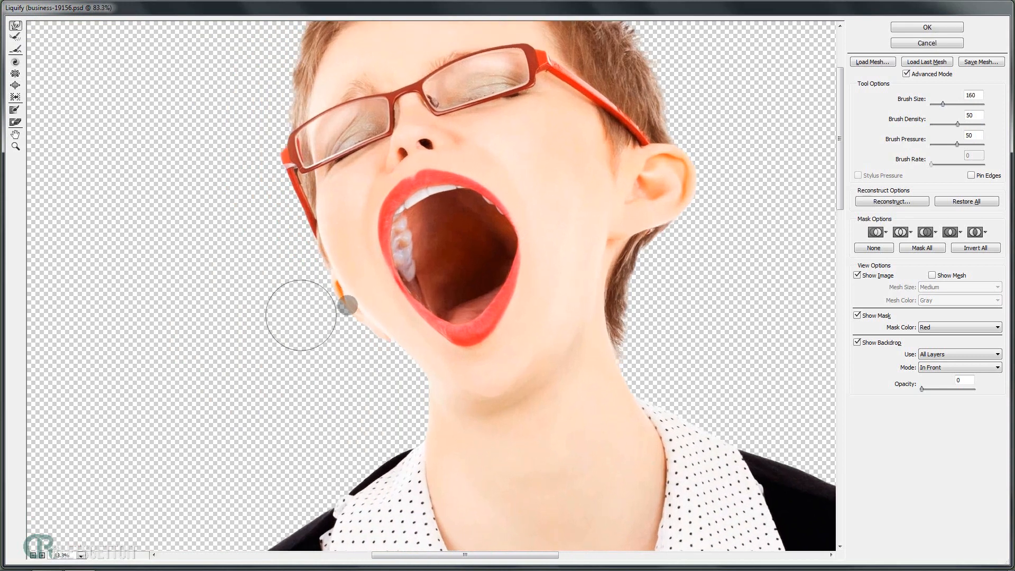
left_click_drag(346, 316, 396, 317)
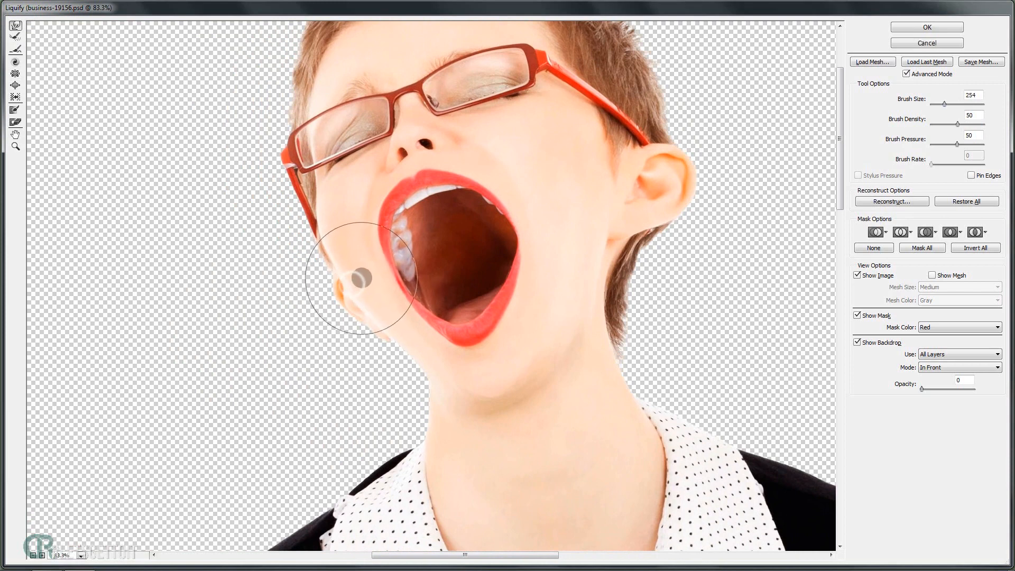
mouse_move(348, 281)
left_mouse_down()
mouse_move(335, 277)
mouse_move(319, 310)
mouse_move(359, 312)
left_mouse_up()
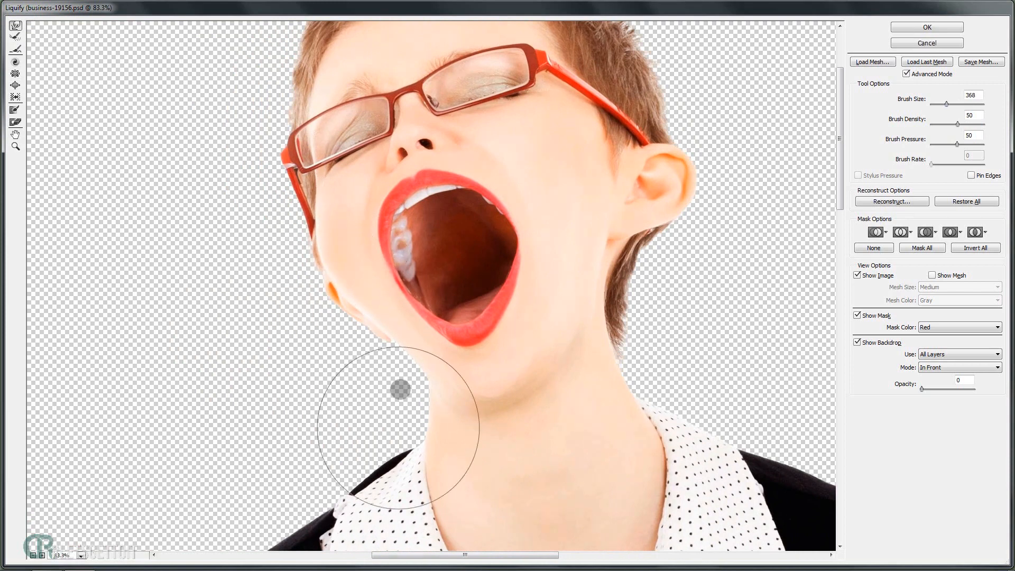
mouse_move(321, 360)
left_mouse_down()
mouse_move(271, 363)
mouse_move(316, 342)
left_mouse_up()
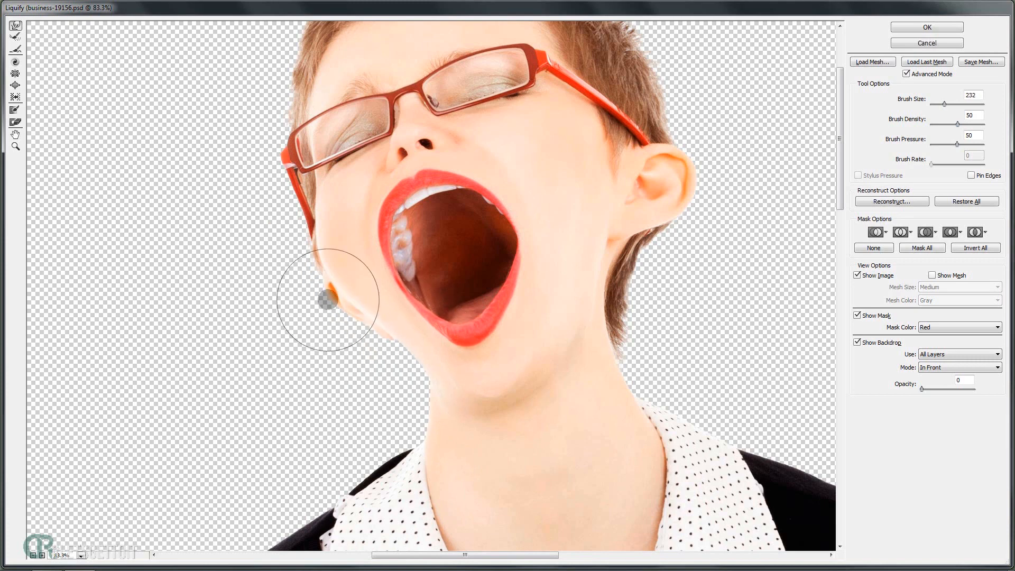
left_click_drag(327, 298, 316, 305)
scroll(465, 267, "up", 3)
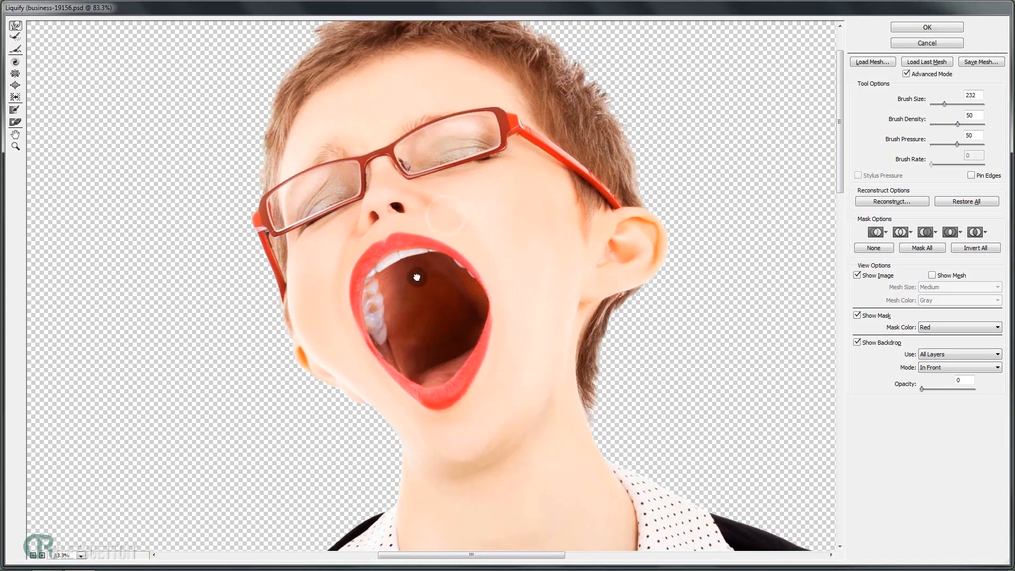
Refine the outline of the upper lip and mouth with the Forward Warp tool at brush size 116.
mouse_move(418, 197)
left_mouse_down()
mouse_move(365, 212)
mouse_move(416, 207)
mouse_move(408, 211)
mouse_move(425, 189)
mouse_move(414, 171)
mouse_move(374, 215)
mouse_move(321, 248)
mouse_move(343, 234)
left_mouse_up()
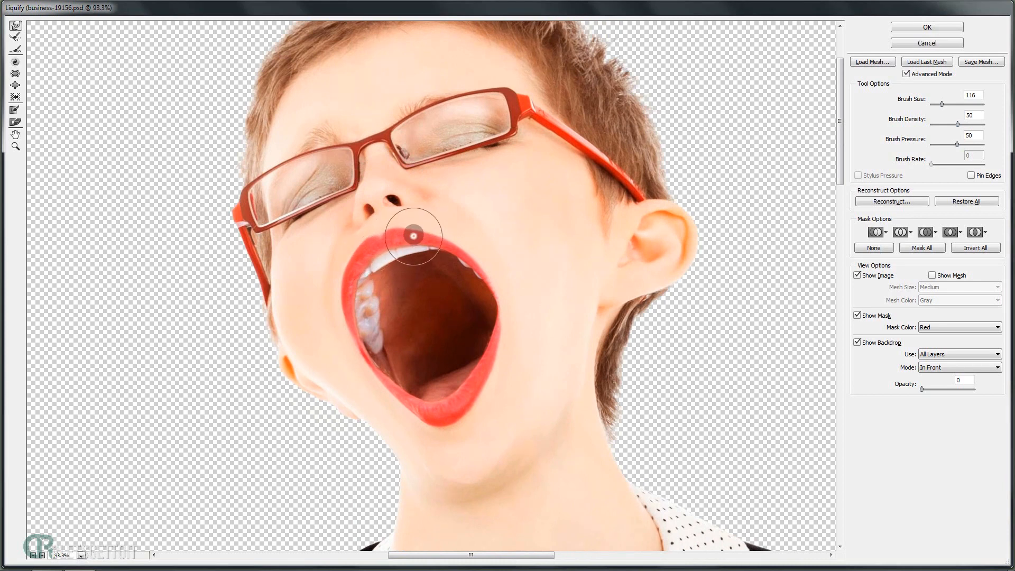
left_click(437, 240)
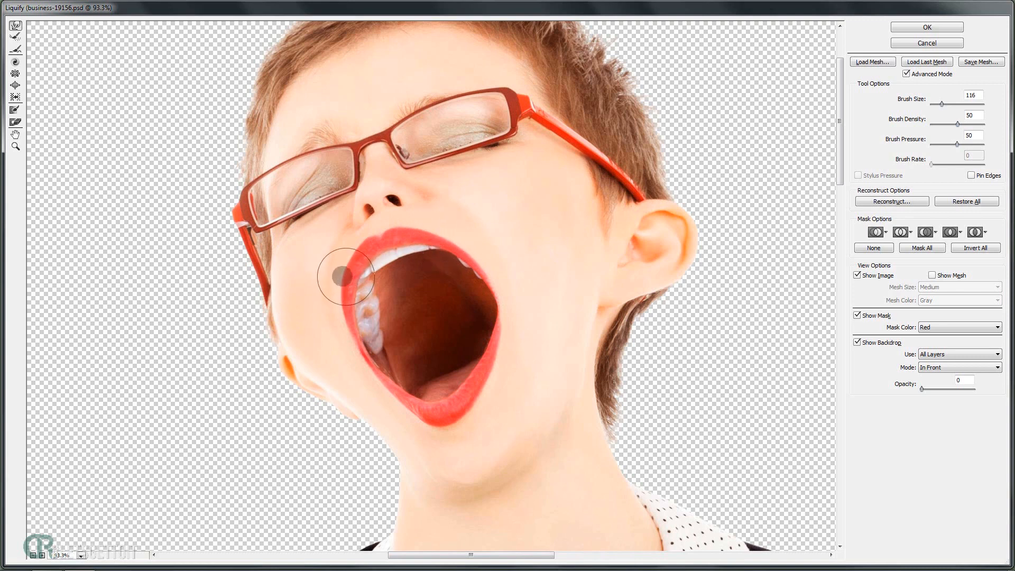
scroll(477, 400, "down", 3)
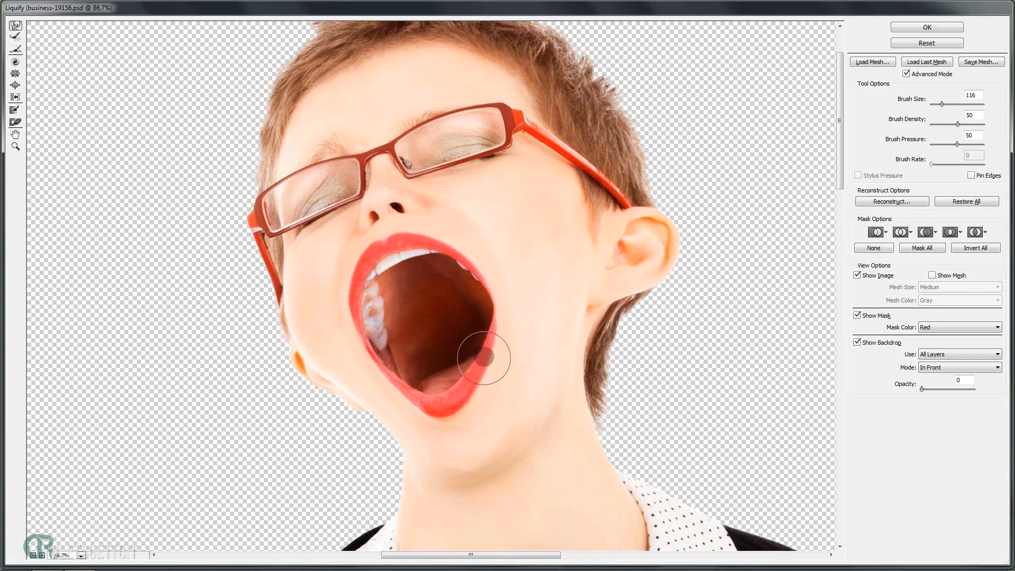
Paint a freeze mask over the face below the eyebrows, the ear and the neck at brush size 247, leaving the forehead and upper hair unfrozen.
scroll(453, 149, "down", 1)
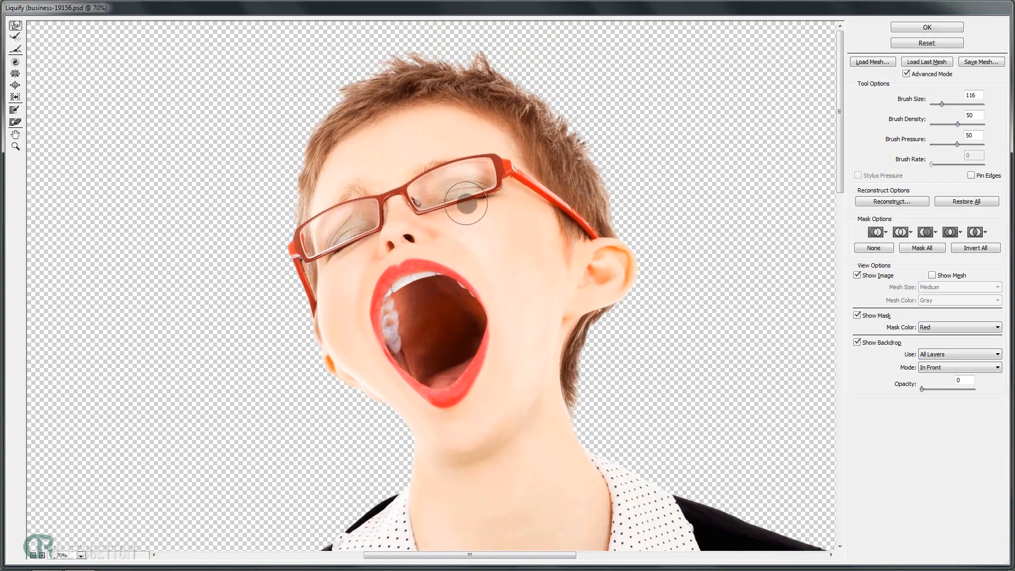
left_click(16, 110)
mouse_move(360, 333)
left_mouse_down()
mouse_move(359, 243)
mouse_move(400, 218)
mouse_move(489, 204)
mouse_move(594, 356)
mouse_move(459, 275)
mouse_move(452, 472)
mouse_move(468, 432)
mouse_move(433, 477)
mouse_move(592, 455)
left_mouse_up()
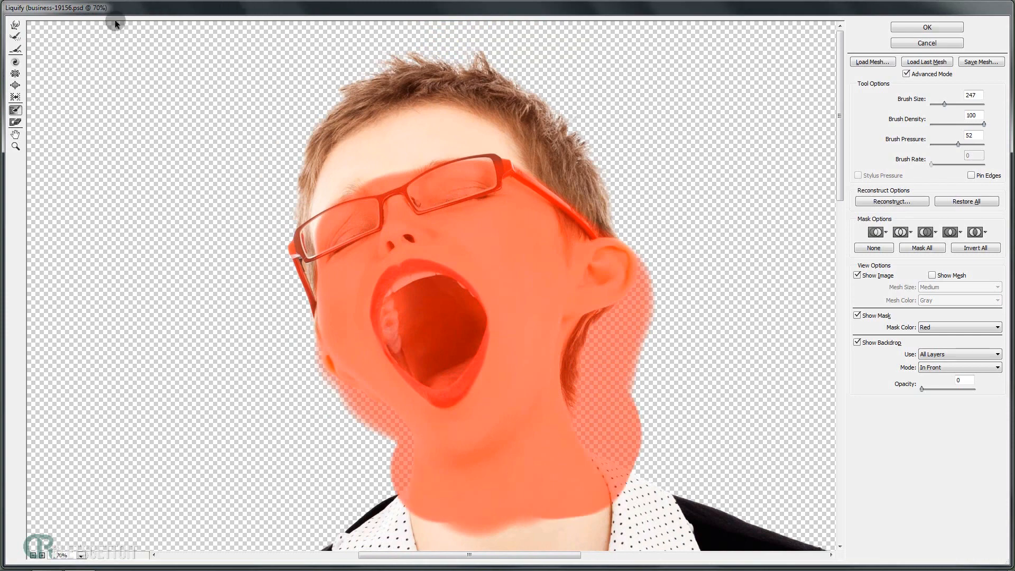
Push the forehead and crown upward with the Forward Warp tool, using brush sizes 784 and 928.
left_click(16, 27)
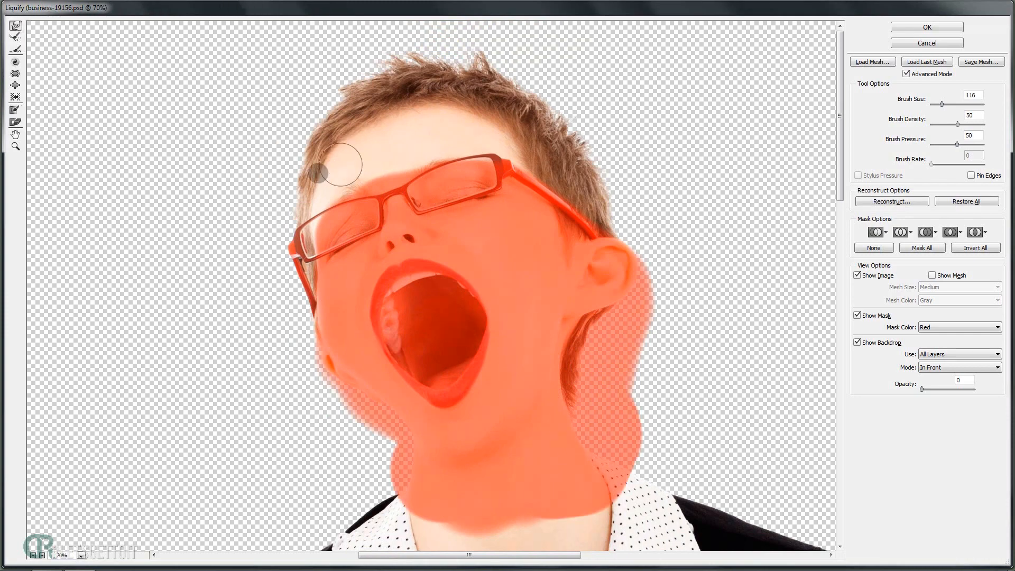
left_click_drag(414, 186, 510, 194)
scroll(441, 141, "down", 2)
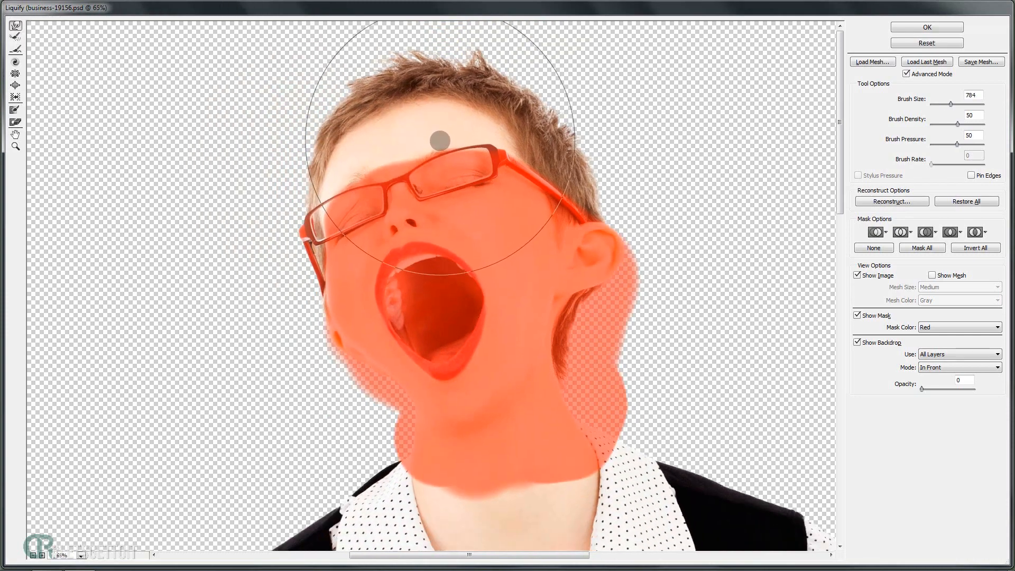
left_click_drag(417, 128, 421, 130)
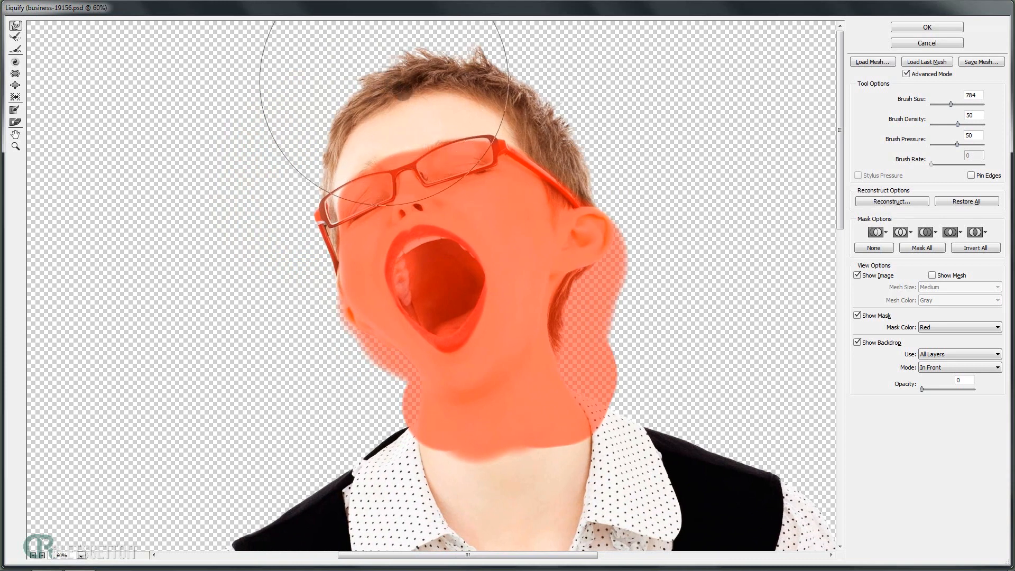
left_click_drag(399, 89, 489, 95)
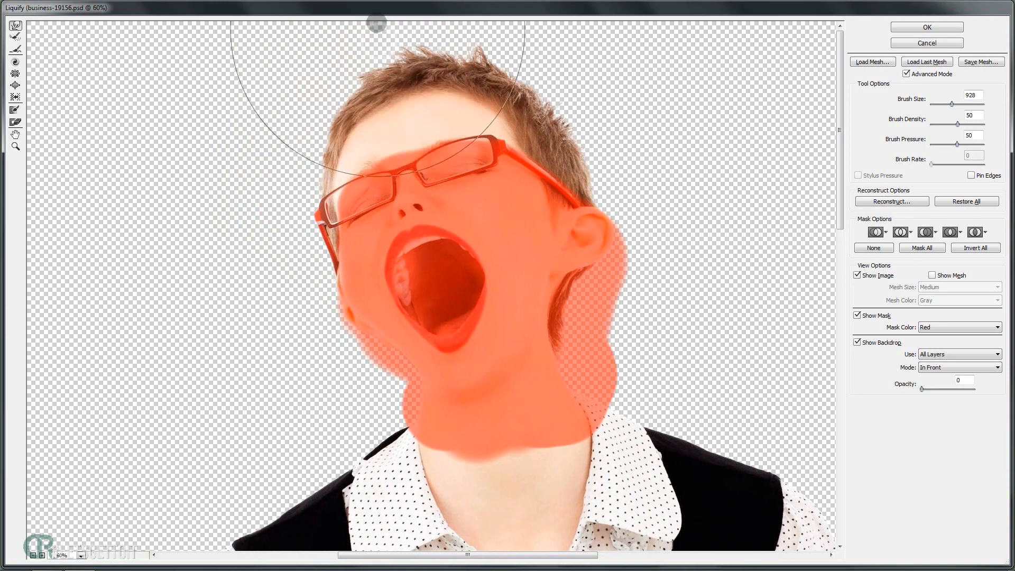
left_click_drag(531, 63, 551, 49)
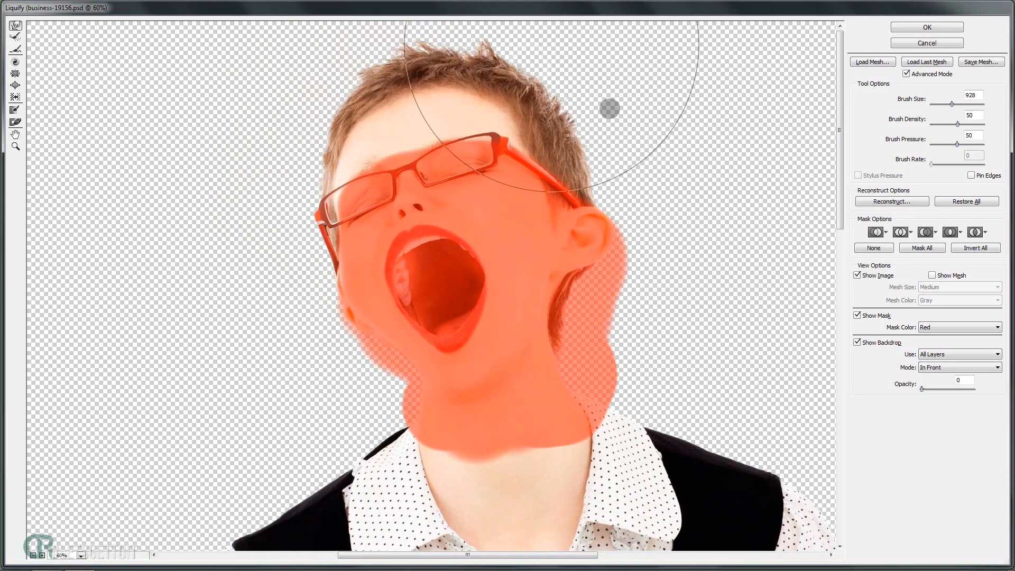
Pull the hair at the back of the head outward with the Forward Warp tool, reducing the brush size to 744.
left_click_drag(628, 112, 675, 106)
key("bracketleft")
key("bracketleft")
left_click_drag(641, 141, 683, 131)
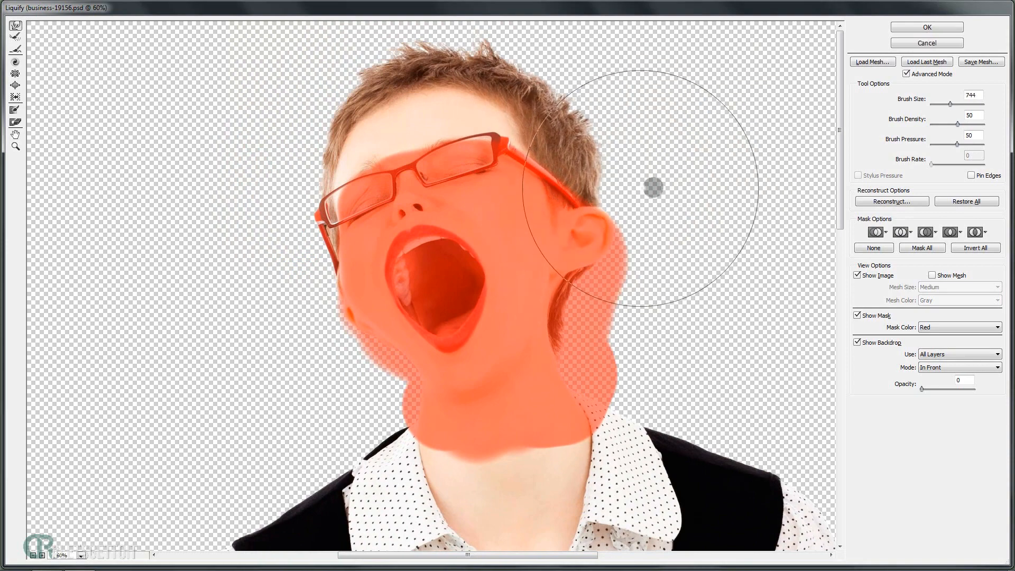
left_click_drag(653, 189, 673, 180)
left_click_drag(578, 122, 610, 105)
Round out the top and both sides of the hair with the Forward Warp tool at brush sizes 922 and 715.
scroll(364, 131, "down", 1)
left_click_drag(365, 132, 442, 130)
left_click_drag(382, 10, 382, 6)
left_click_drag(500, 40, 505, 18)
left_click_drag(322, 109, 269, 99)
left_click_drag(391, 53, 384, 30)
left_click_drag(382, 61, 370, 41)
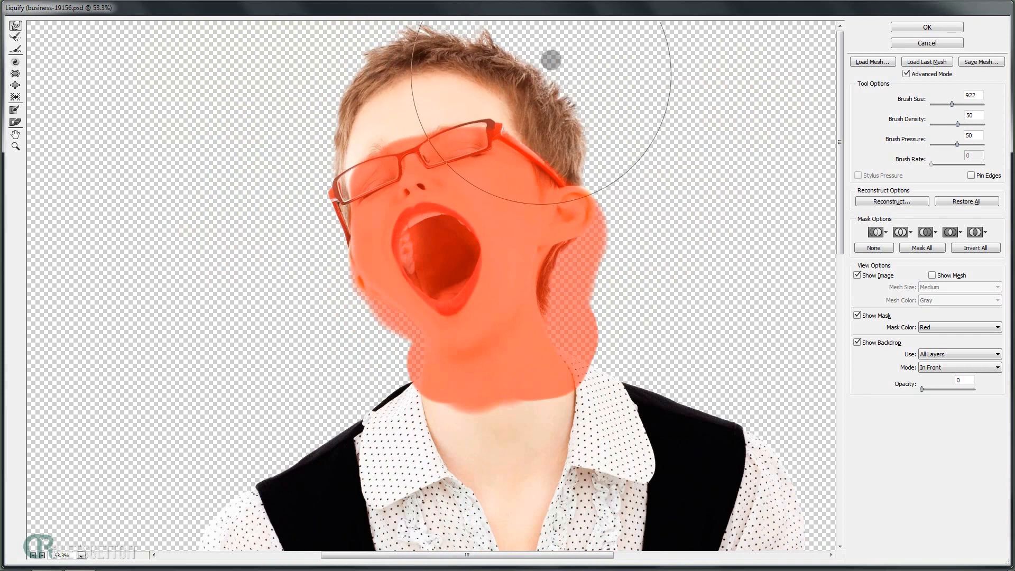
left_click_drag(556, 87, 528, 87)
left_click_drag(571, 83, 592, 73)
left_click_drag(451, 32, 461, 24)
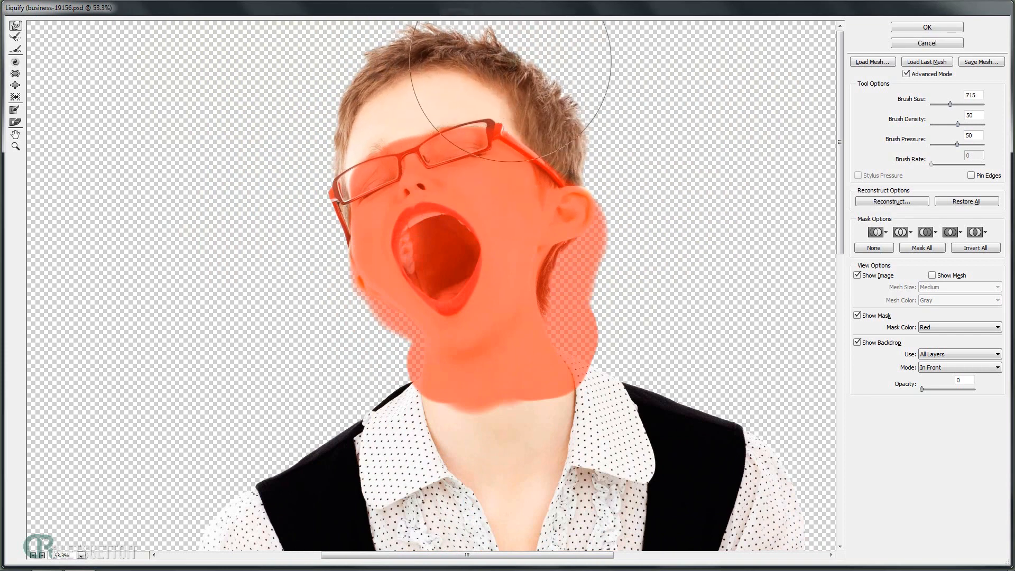
left_click_drag(506, 66, 513, 53)
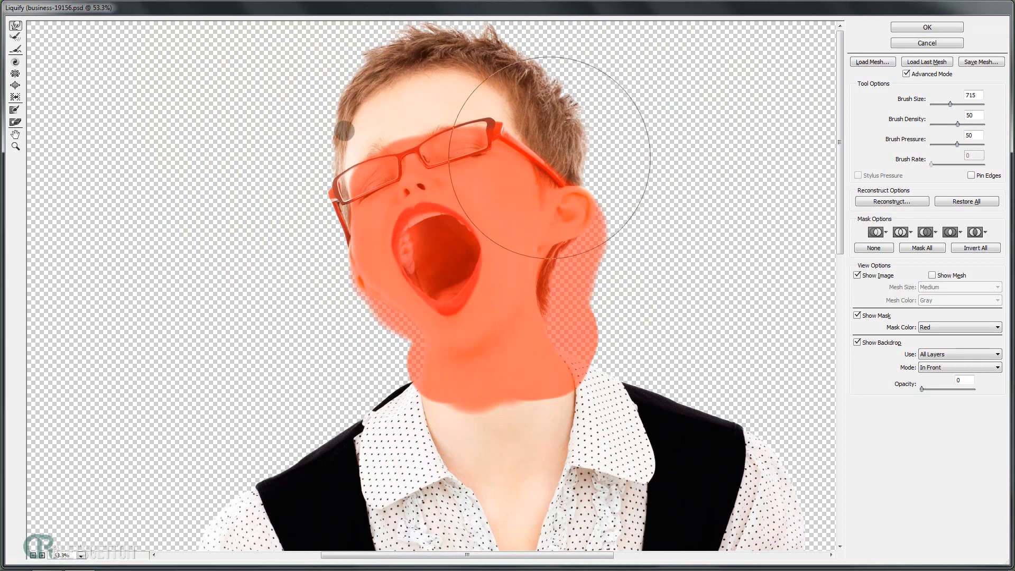
Thaw the frozen face and neck with the Thaw Mask tool, and apply the Liquify filter to the Head layer.
left_click(15, 123)
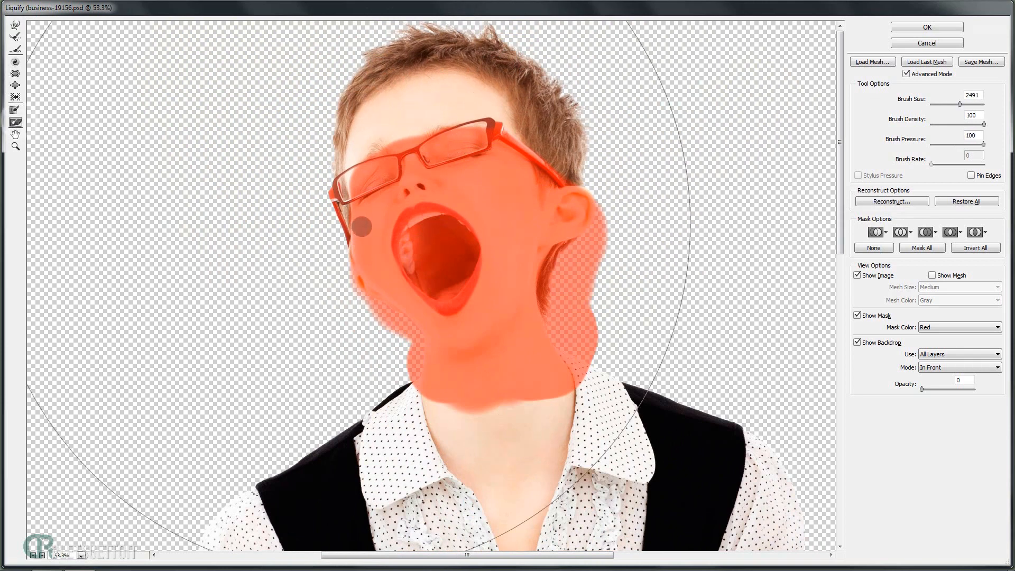
left_click(410, 259)
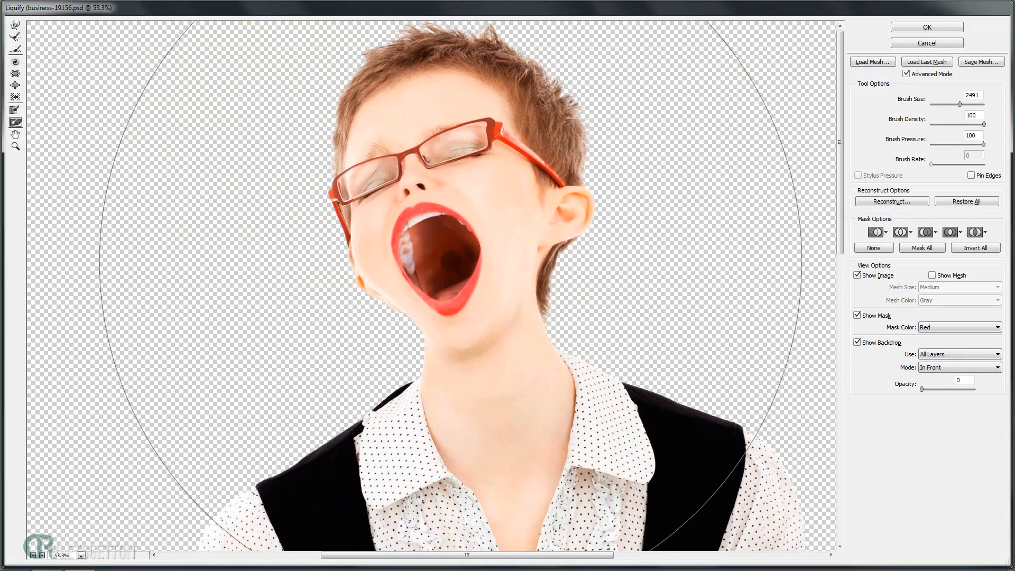
left_click(942, 27)
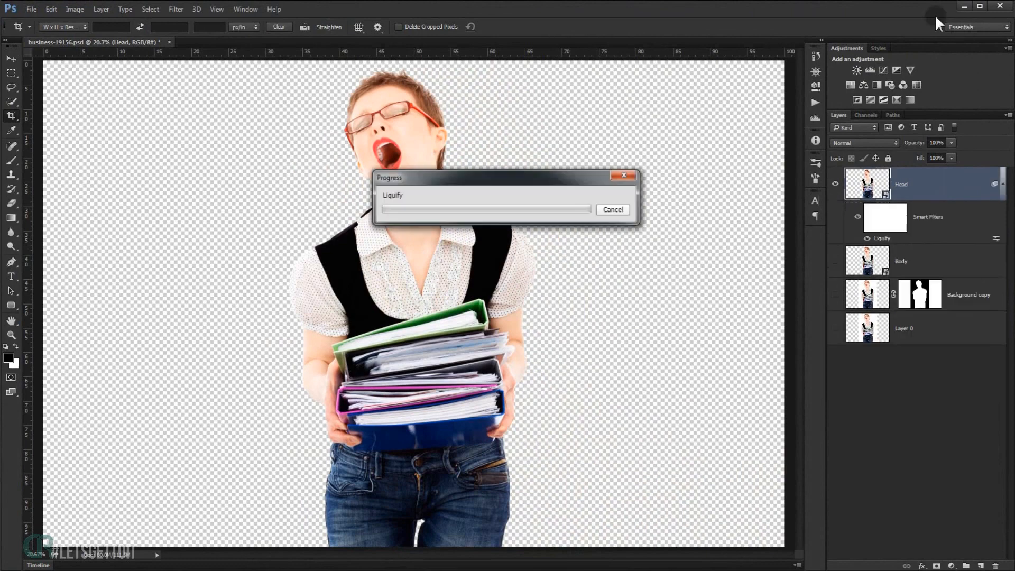
Toggle the Head layer's Liquify smart filter off and on to compare the head before and after.
scroll(428, 122, "up", 2)
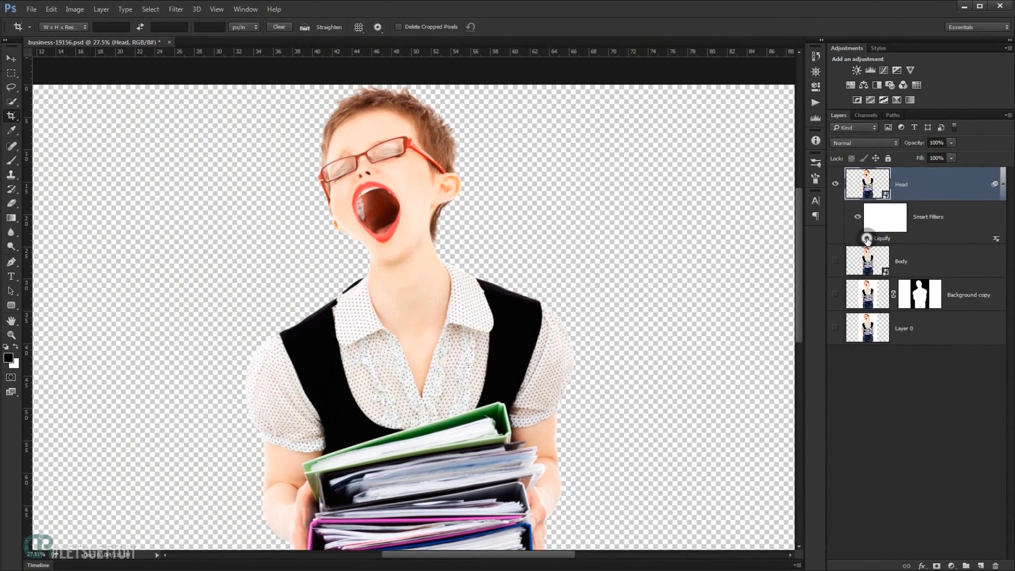
left_click(867, 238)
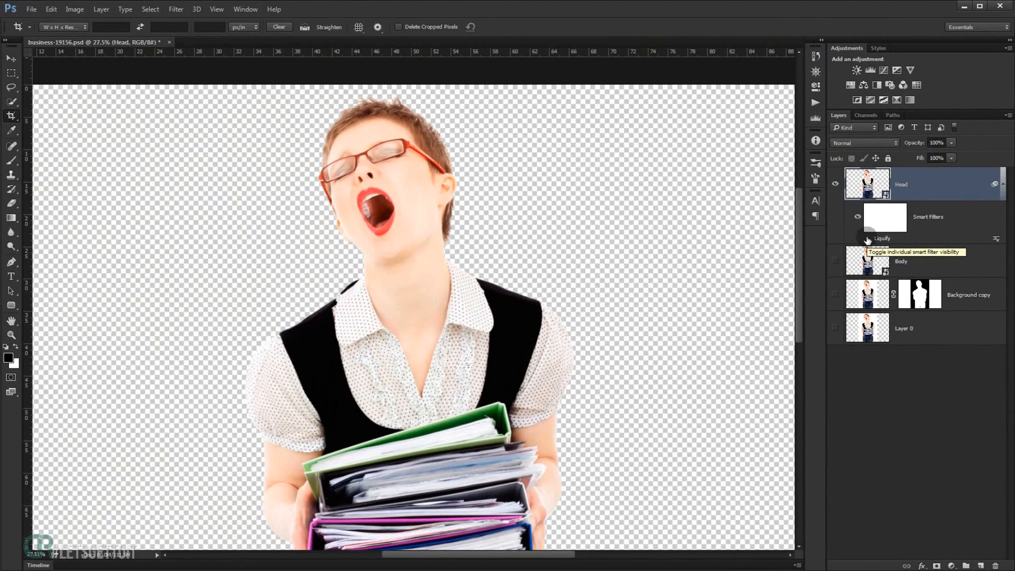
left_click(867, 237)
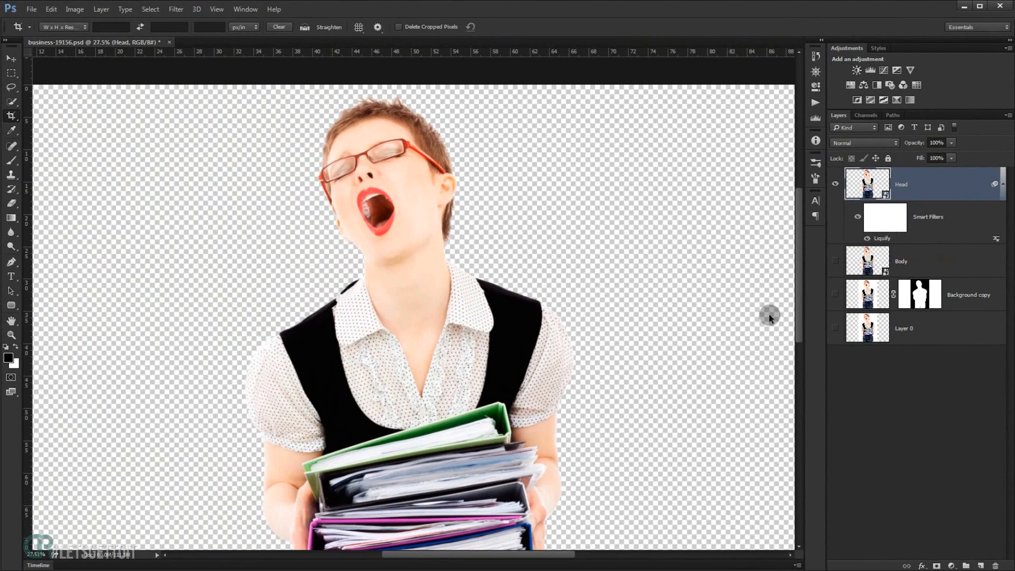
Add a white layer mask to the Head layer and collapse its smart filter list.
left_click_drag(377, 233, 398, 255)
scroll(543, 233, "up", 5)
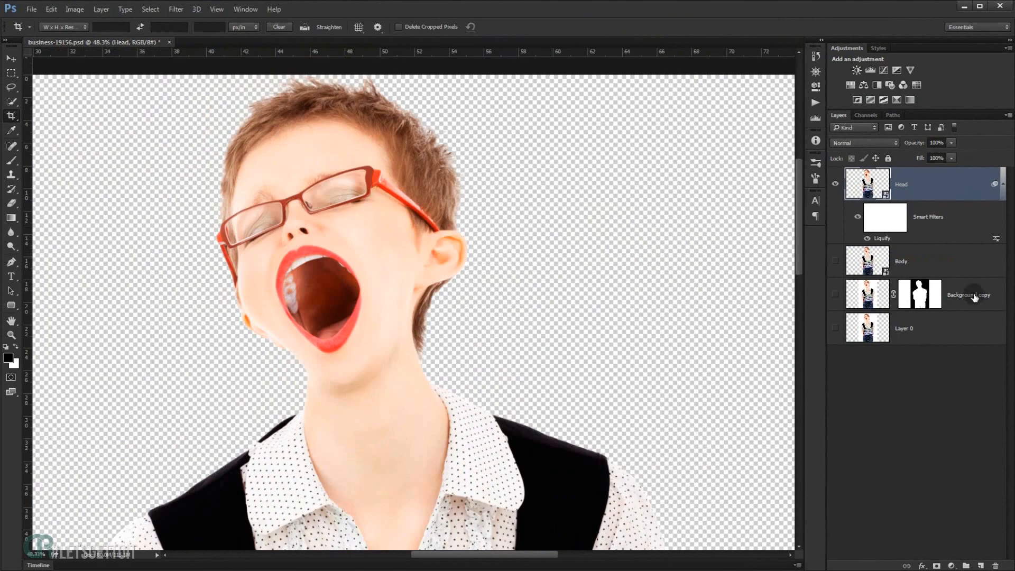
left_click(937, 565)
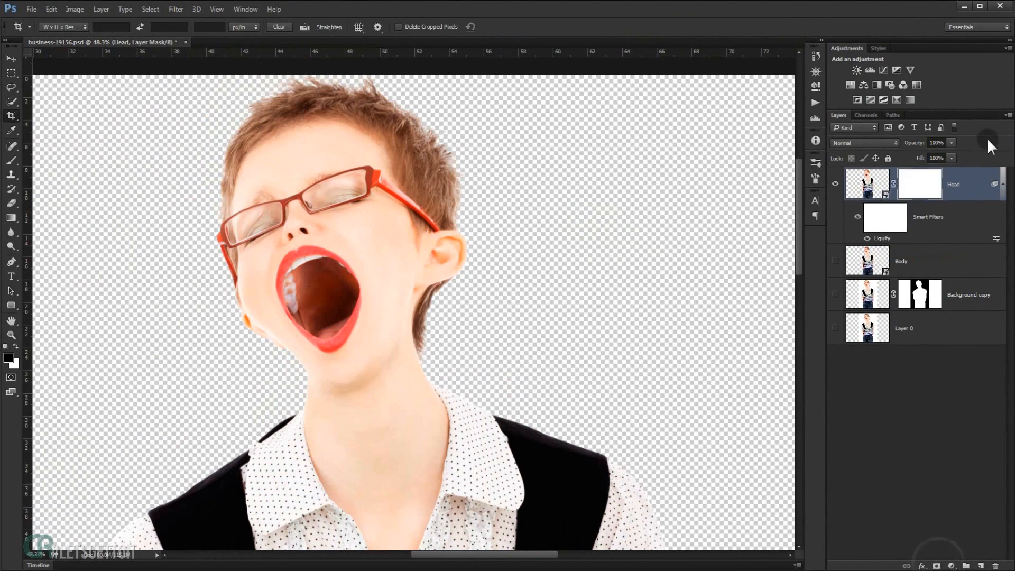
left_click(1003, 178)
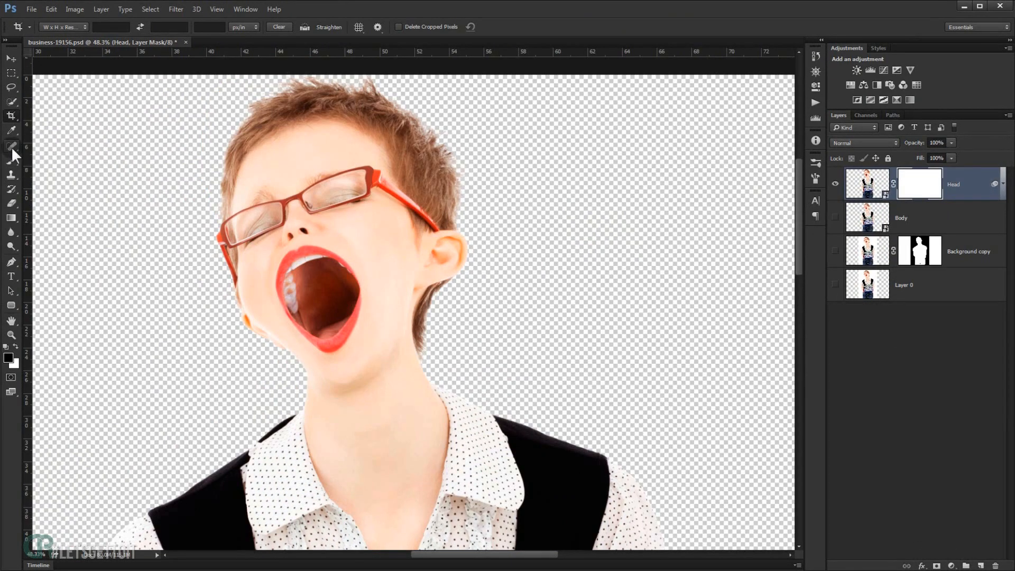
Paint black on the Head layer's mask with a 455 px brush to hide the lower neck, collar and shoulders.
left_click(14, 160)
left_click_drag(354, 398, 282, 403)
mouse_move(319, 396)
left_mouse_down()
mouse_move(312, 219)
mouse_move(363, 233)
mouse_move(267, 216)
mouse_move(427, 264)
mouse_move(503, 183)
mouse_move(442, 256)
mouse_move(506, 254)
mouse_move(141, 294)
mouse_move(183, 398)
left_mouse_up()
scroll(190, 367, "down", 5, "alt")
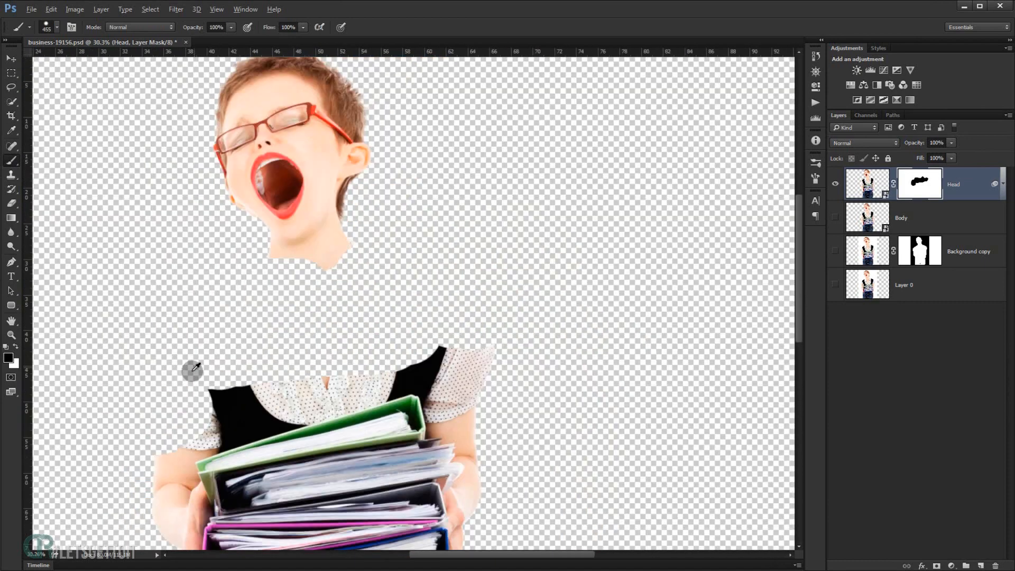
Enlarge the brush to 977 px and paint out the remaining torso, arms, folders and jeans on the Head mask.
right_click(302, 362)
right_click(245, 329)
left_click(270, 342)
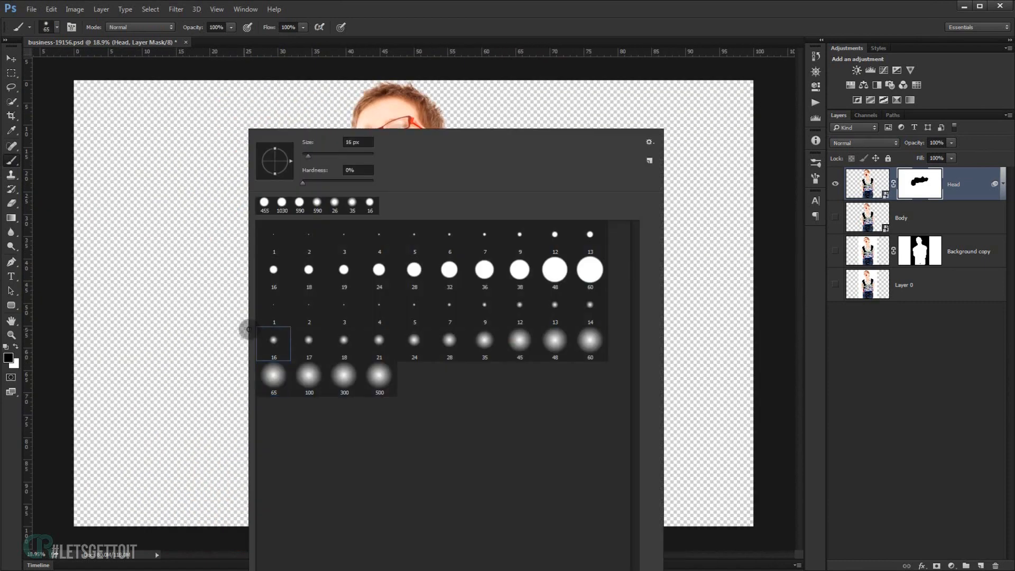
left_click(195, 309)
key("bracketright")
key("bracketright")
key("bracketright")
key("bracketright")
key("bracketright")
key("bracketright")
key("bracketright")
key("bracketright")
key("bracketright")
key("bracketright")
left_click_drag(314, 322, 525, 489)
key("ctrl+0")
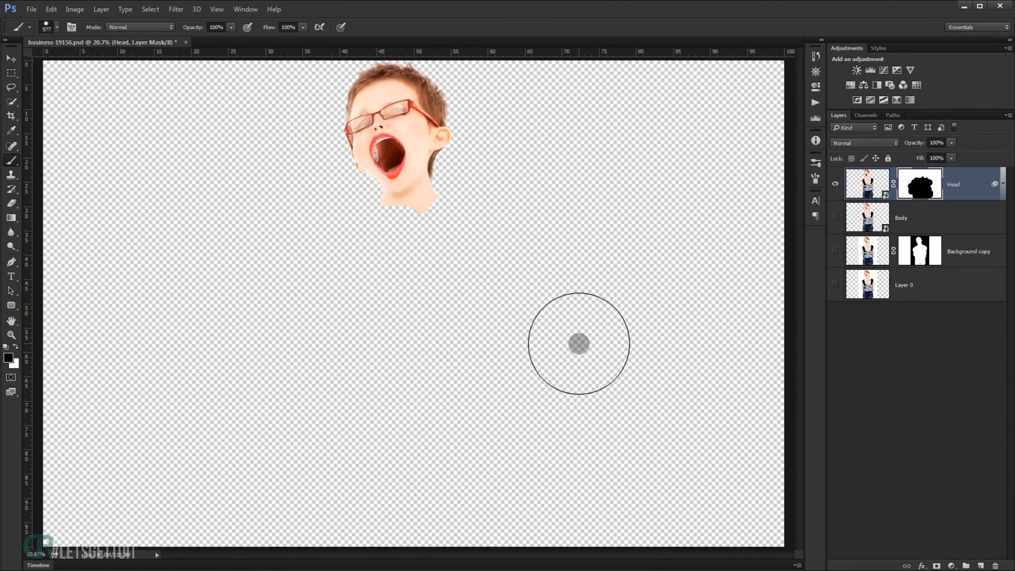
Swap the painting colour to white and reduce the brush size to 506 px.
key("x")
key("bracketleft")
key("bracketleft")
key("bracketleft")
key("bracketleft")
key("bracketleft")
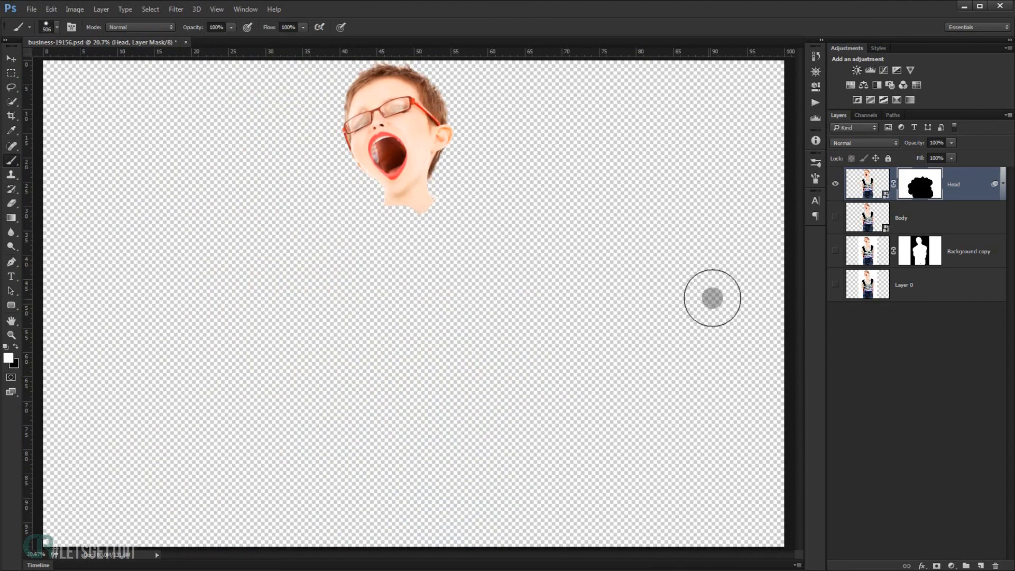
Show the Body layer and scale it down proportionally around the bottom centre of the figure.
left_click(837, 216)
left_click(909, 222)
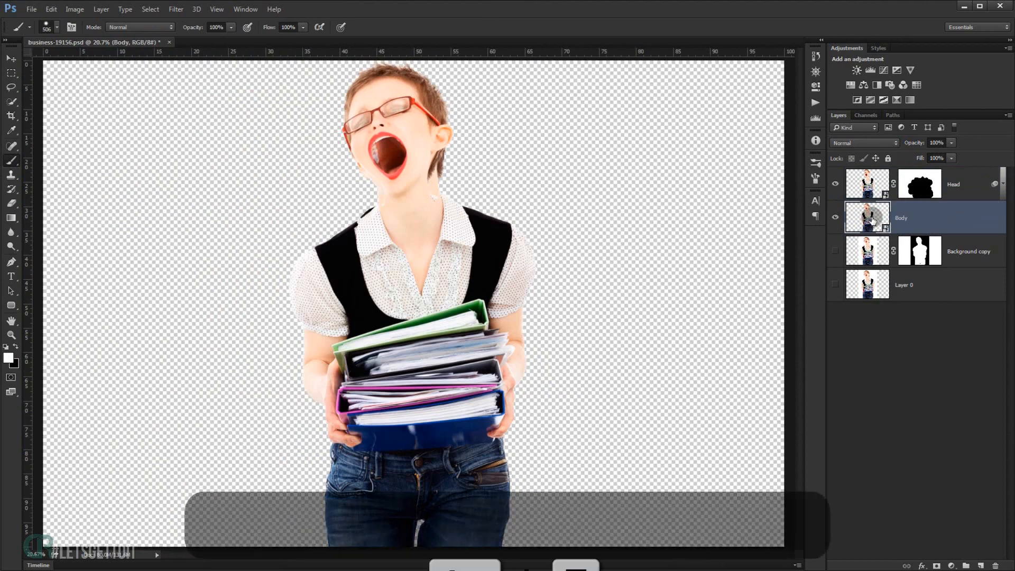
key("ctrl+t")
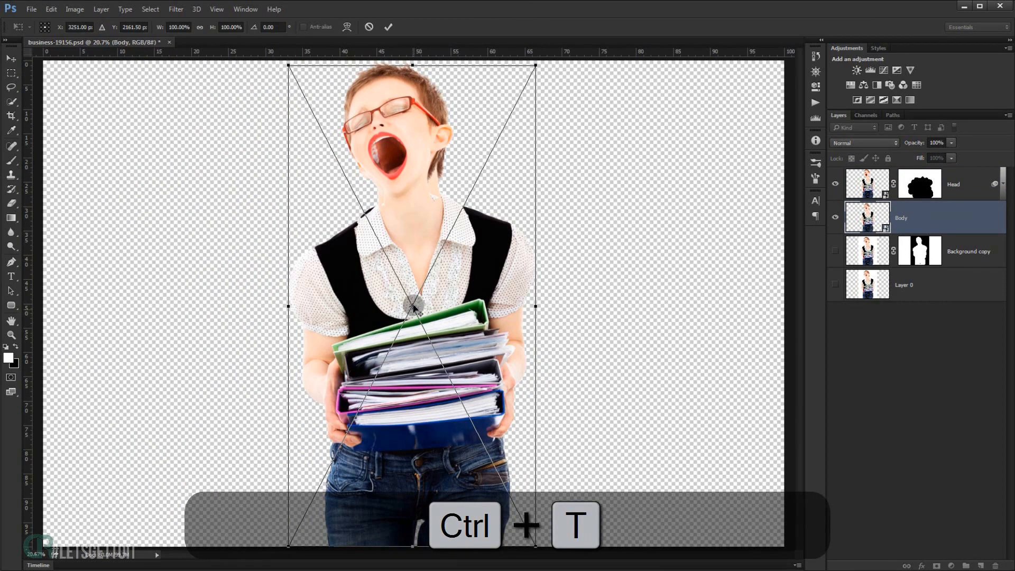
left_click_drag(414, 306, 411, 545)
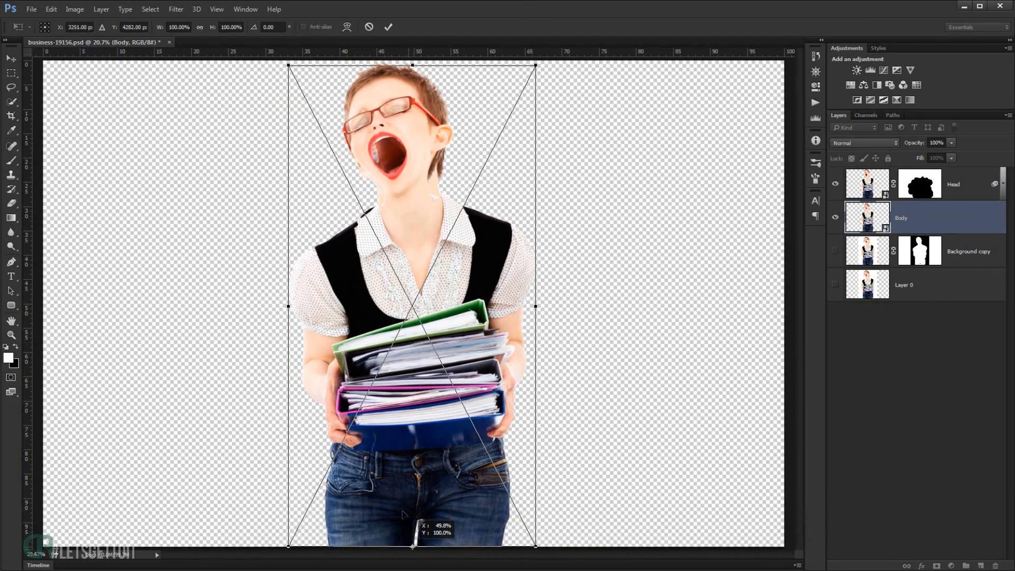
left_click_drag(535, 66, 514, 111)
key("Return")
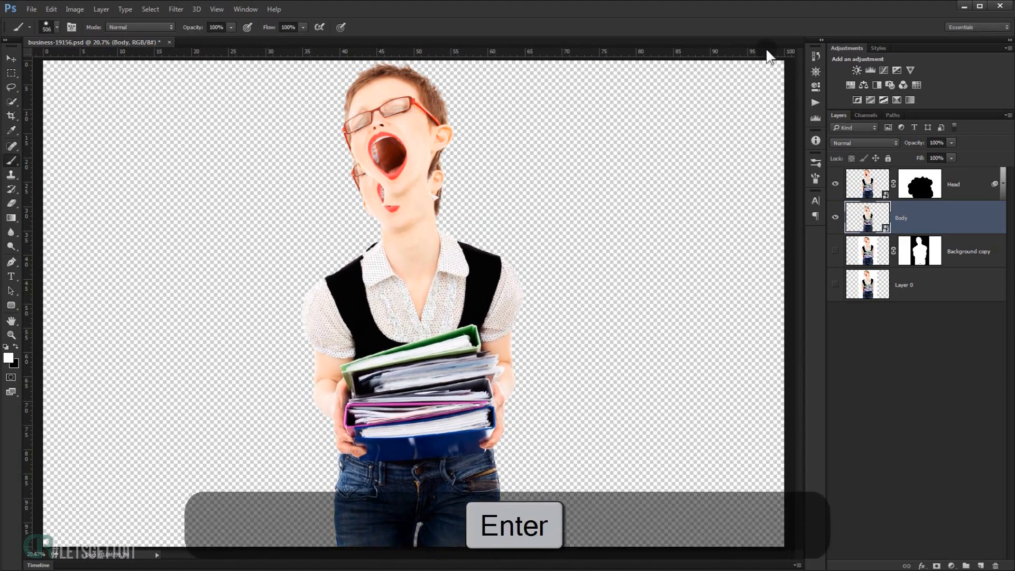
Duplicate the Head layer with its mask and hide the original Head layer.
left_click(961, 193)
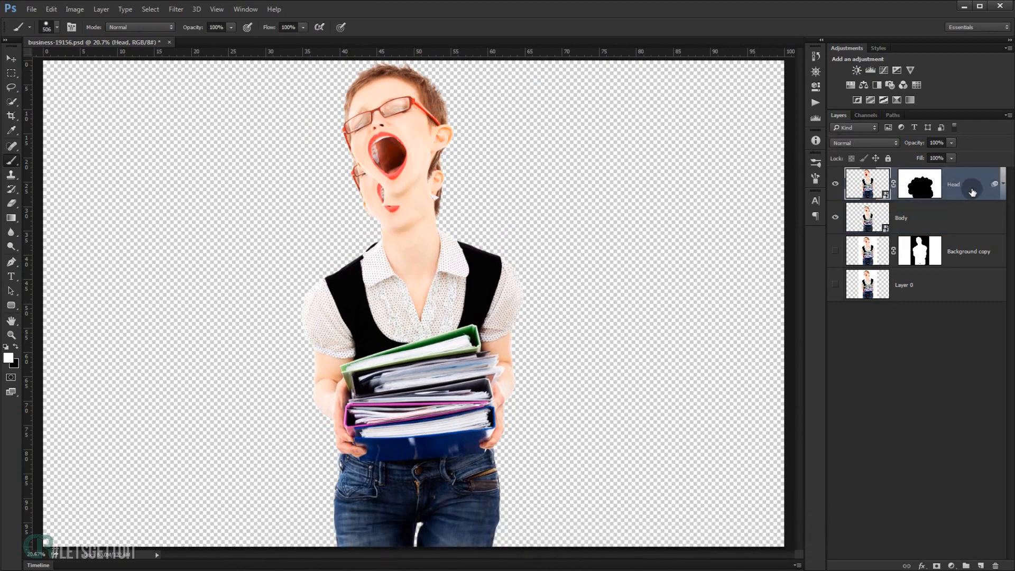
key("ctrl+j")
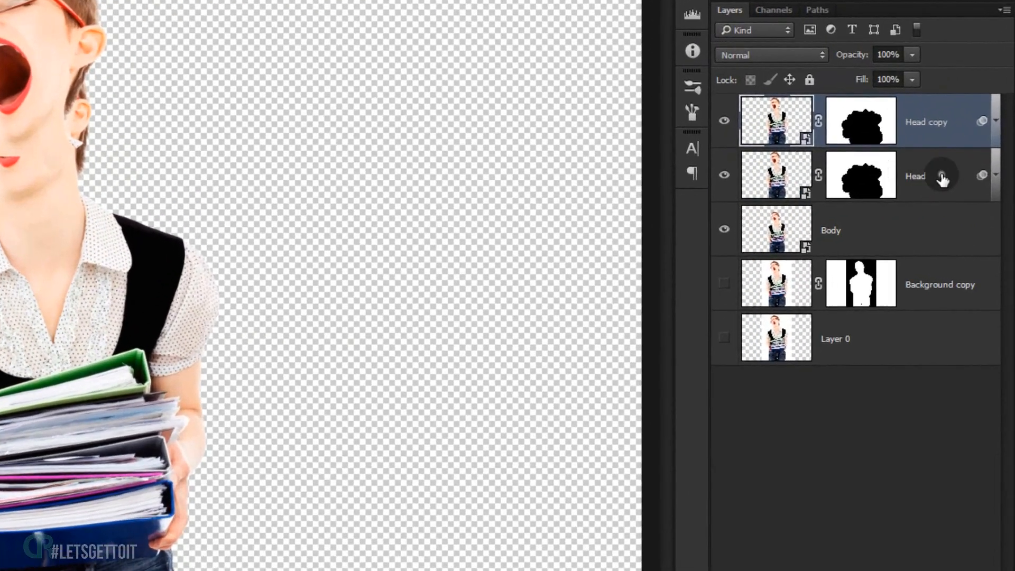
left_click(968, 217)
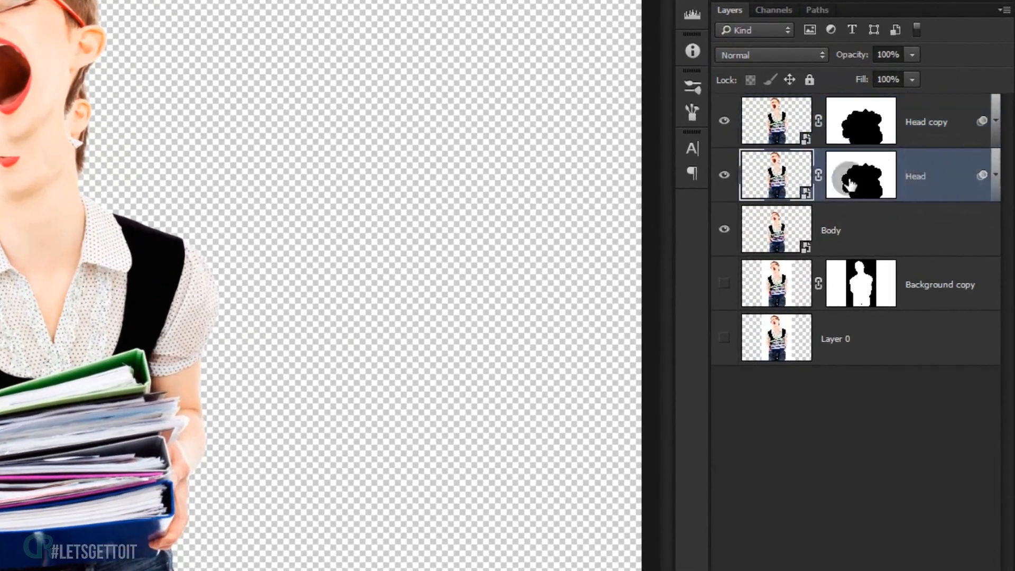
left_click(725, 174)
Rasterize the Head copy layer while keeping its layer mask.
left_click(921, 137)
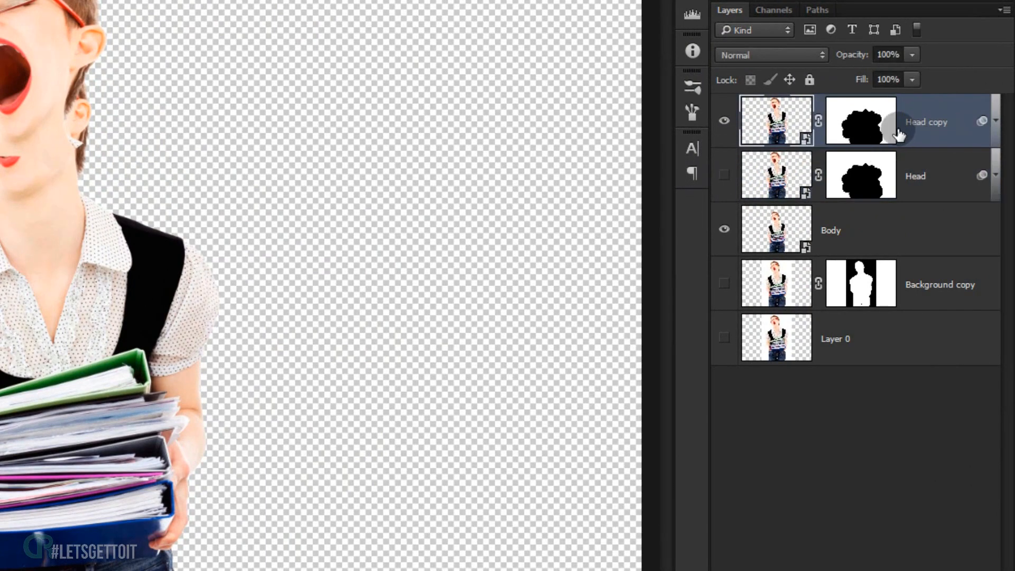
right_click(931, 126)
left_click(928, 315)
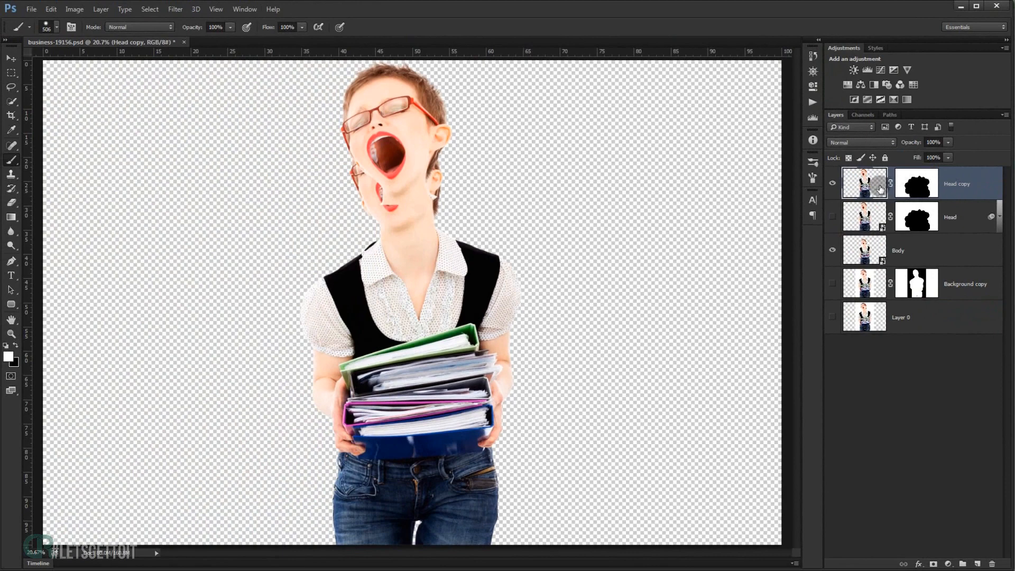
Scale the Head copy layer to about 130% and move it down so its neck meets the body's collar.
key("ctrl+t")
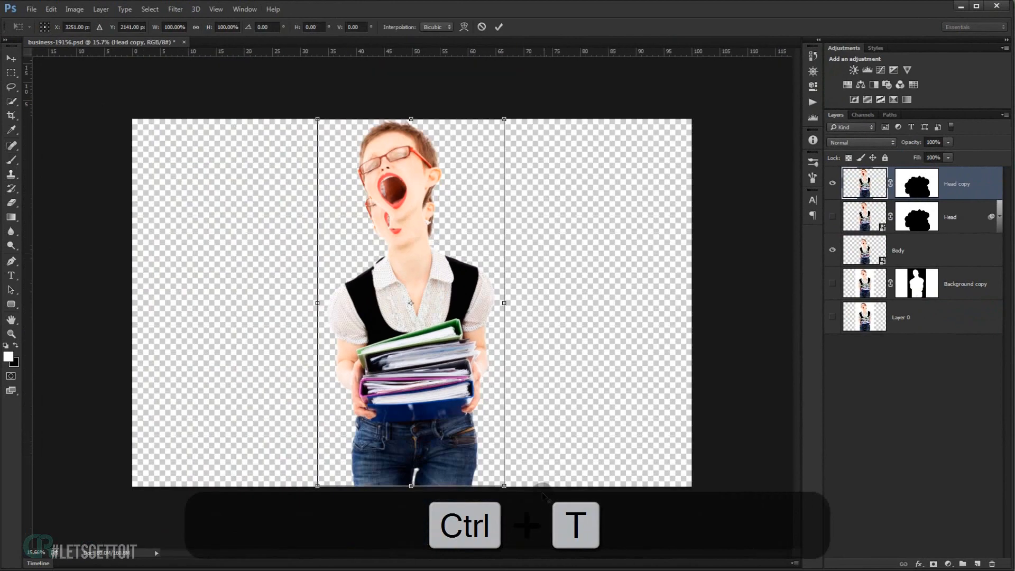
left_click_drag(527, 507, 528, 531)
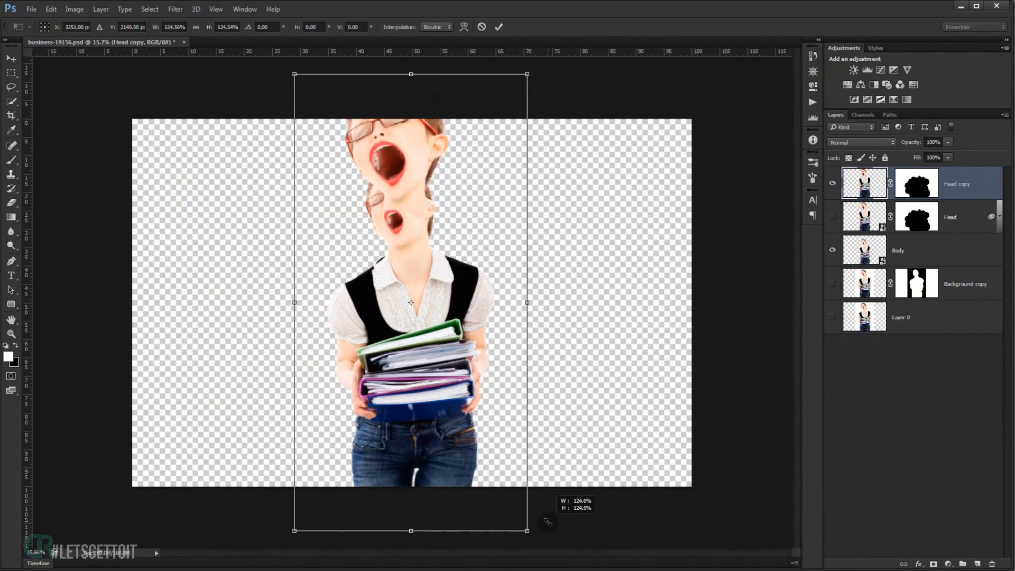
left_click_drag(447, 218, 451, 278)
left_click_drag(530, 127, 534, 120)
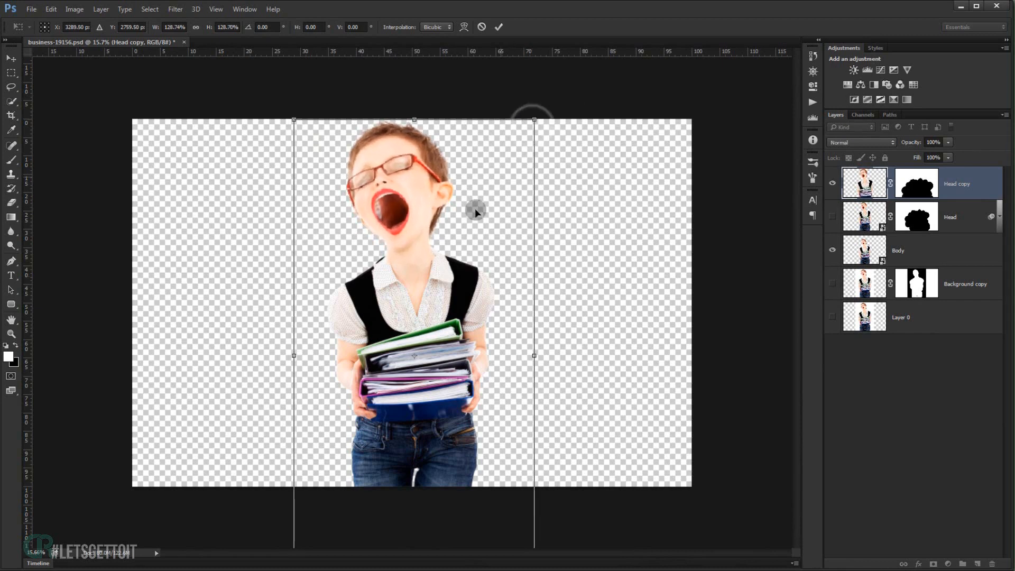
left_click_drag(462, 226, 462, 229)
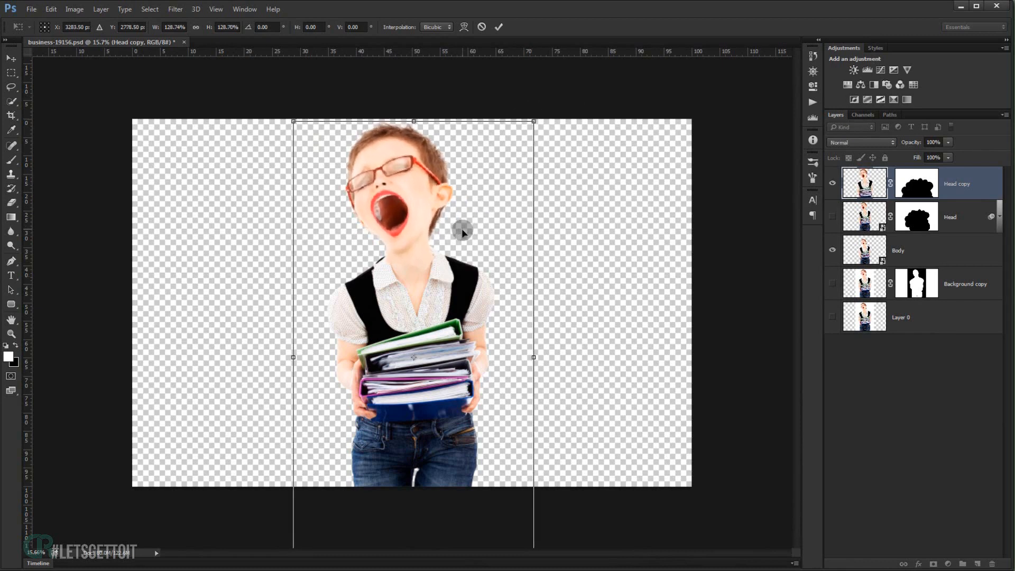
left_click_drag(530, 124, 535, 120)
left_click_drag(453, 259, 453, 260)
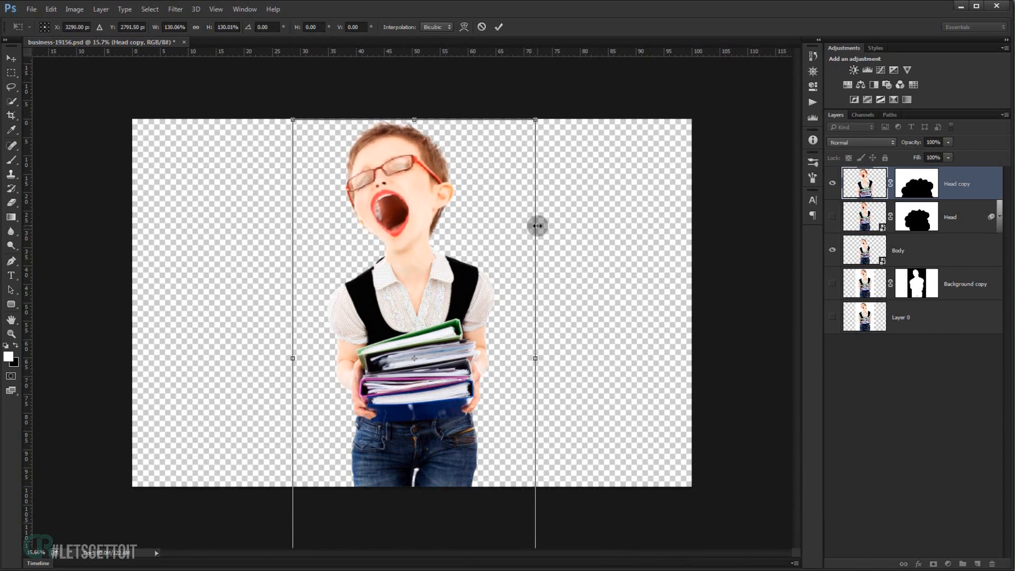
key("Return")
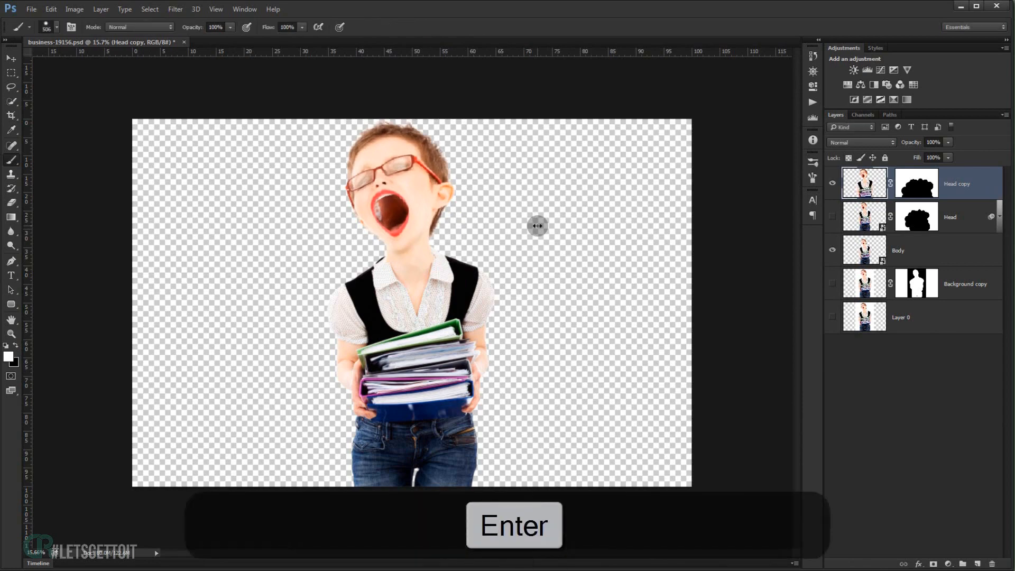
Paint white on the Head copy mask to extend the enlarged neck's skin down between the collar flaps.
scroll(537, 226, "up", 8)
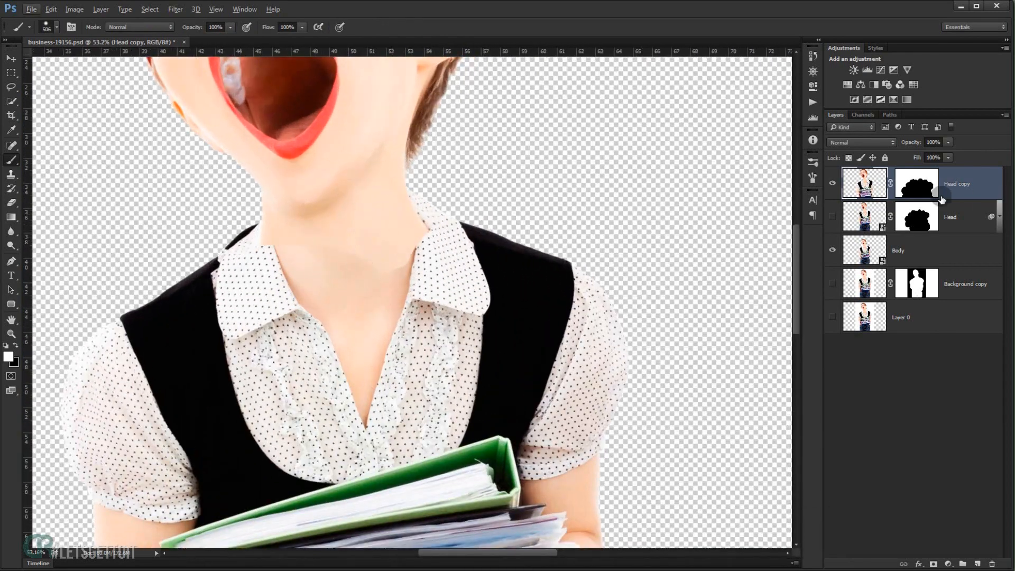
left_click(916, 178)
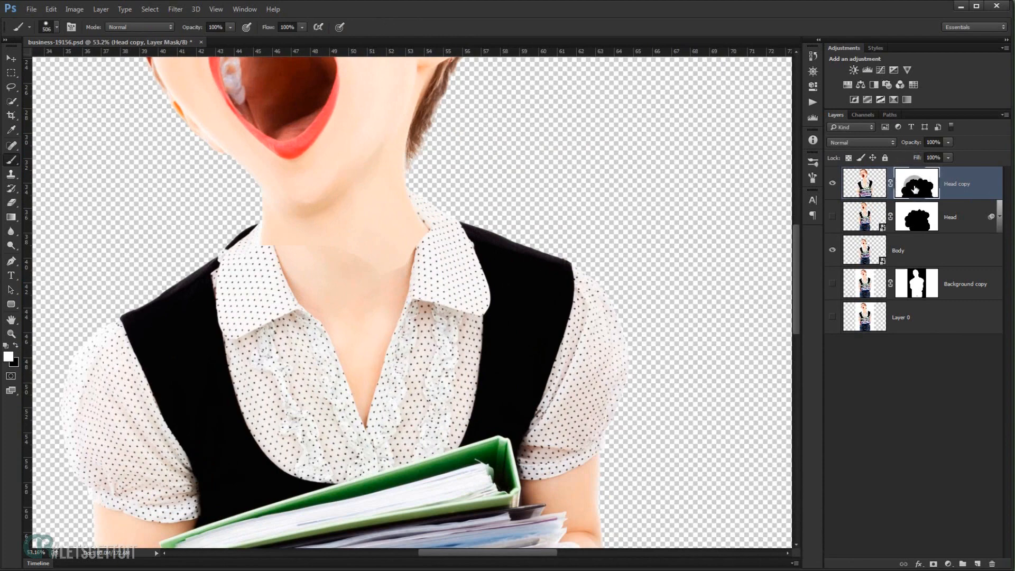
mouse_move(344, 233)
left_mouse_down()
mouse_move(344, 256)
mouse_move(280, 208)
left_mouse_up()
left_click_drag(366, 277, 366, 212)
scroll(444, 316, "up", 4)
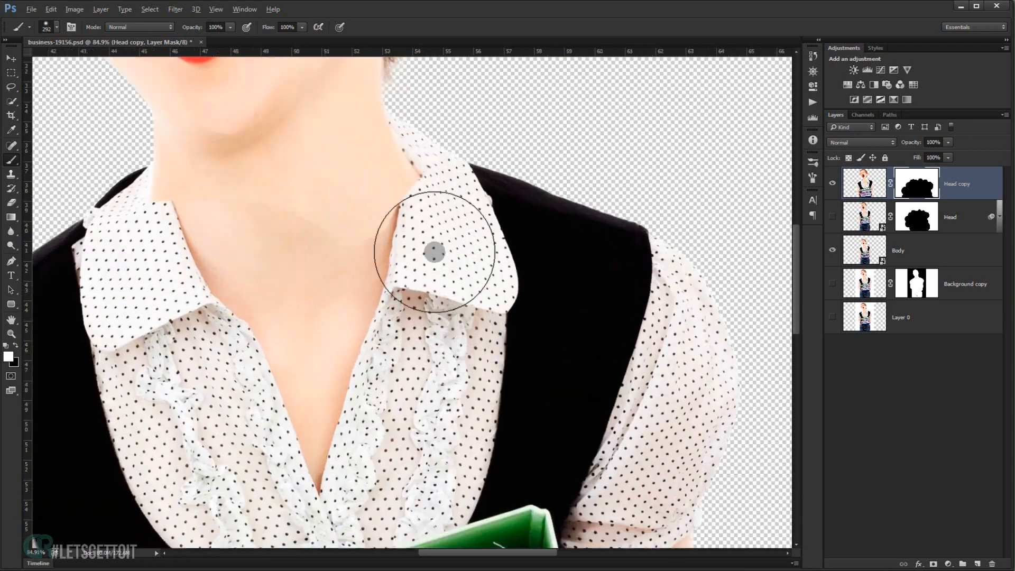
left_click_drag(429, 233, 402, 232)
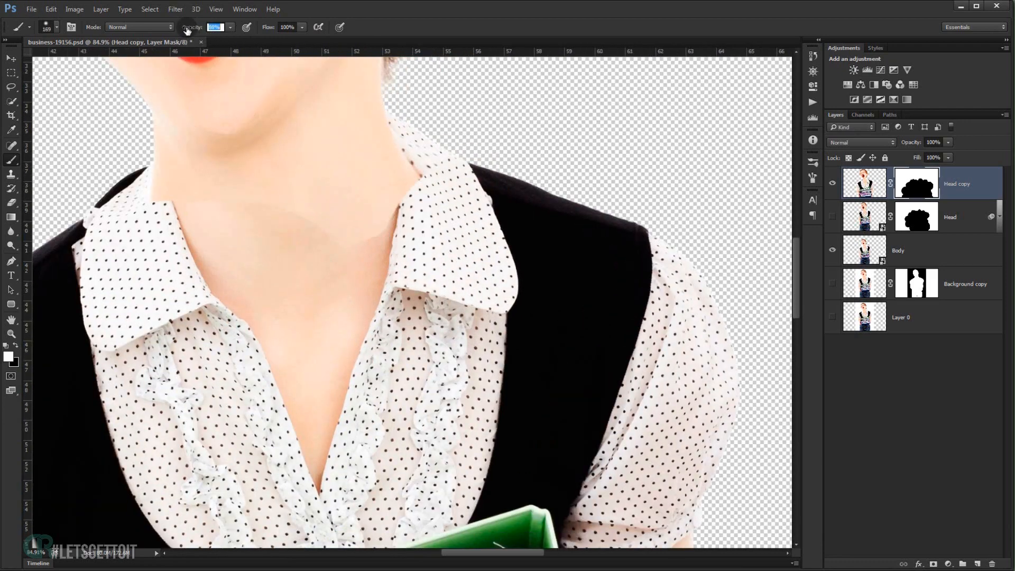
Paint black at 88% opacity on the Head copy mask to uncover the shirt collar along both sides of the neck.
mouse_move(422, 176)
left_mouse_down()
mouse_move(404, 204)
mouse_move(460, 214)
mouse_move(433, 239)
mouse_move(432, 204)
mouse_move(412, 225)
left_mouse_up()
key("x")
left_click_drag(415, 185, 380, 186)
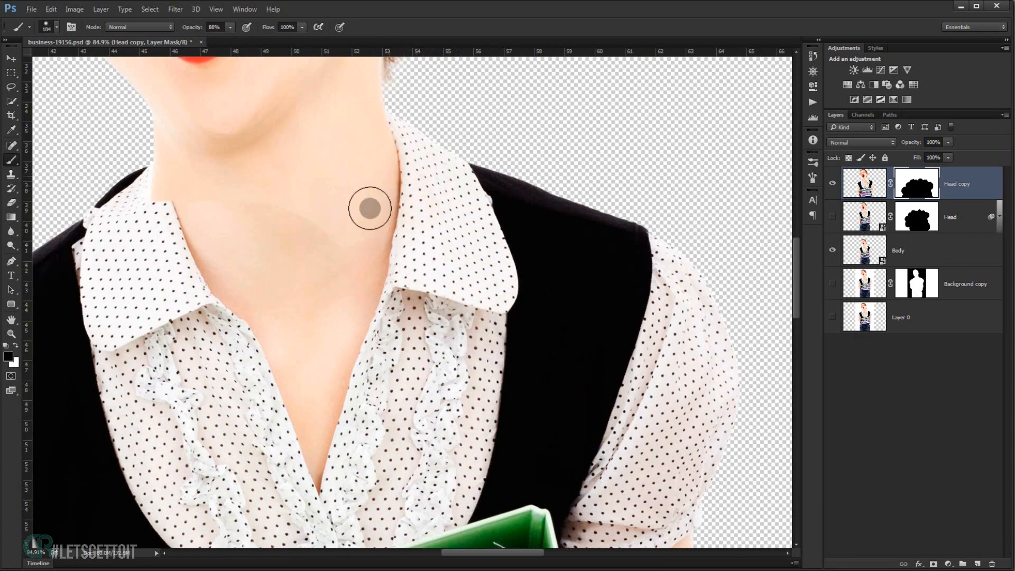
left_click_drag(152, 191, 138, 162)
scroll(132, 144, "up", 4)
mouse_move(162, 107)
left_mouse_down()
mouse_move(142, 107)
mouse_move(188, 155)
left_mouse_up()
Restore brush opacity to 100% and refine the jaw and neck edge above the collar with a 33 px brush.
key("x")
left_click_drag(191, 27, 277, 26)
scroll(195, 117, "up", 5)
key("x")
mouse_move(194, 136)
left_mouse_down()
mouse_move(223, 158)
mouse_move(180, 120)
mouse_move(204, 154)
mouse_move(196, 211)
mouse_move(176, 108)
mouse_move(189, 113)
mouse_move(151, 152)
mouse_move(177, 195)
mouse_move(151, 147)
left_mouse_up()
key("x")
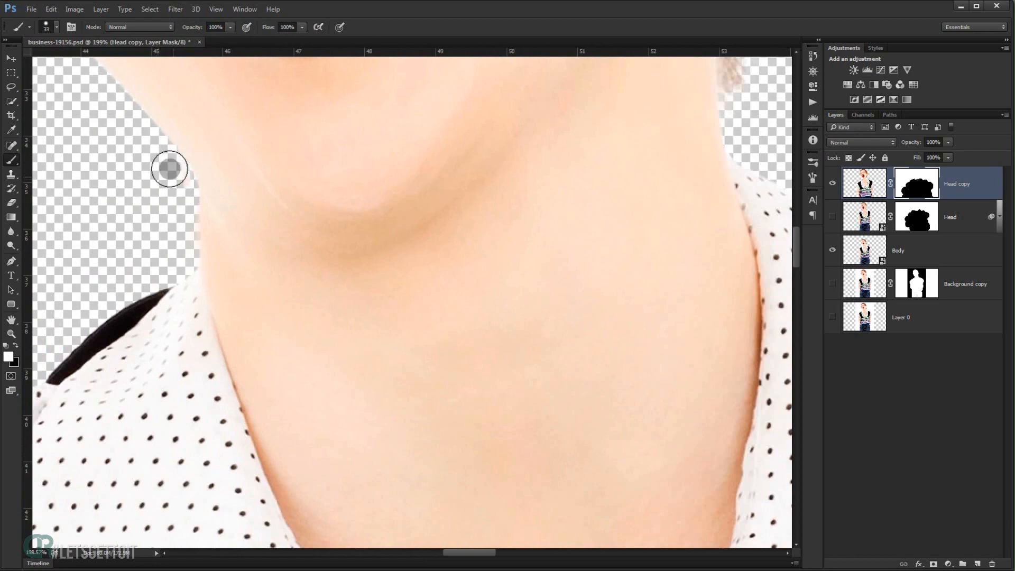
key("x")
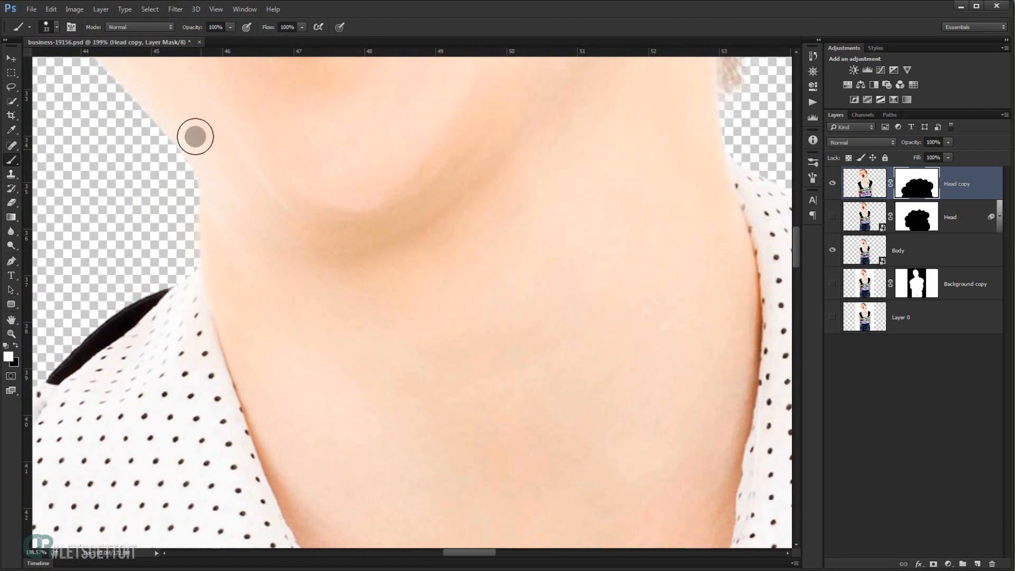
Blend the lower neck seam on the Head copy mask with a 263 px brush, undoing the last stroke.
scroll(255, 197, "down", 5)
left_click_drag(346, 256, 385, 265)
left_click_drag(407, 231, 406, 224)
key("ctrl+z")
key("x")
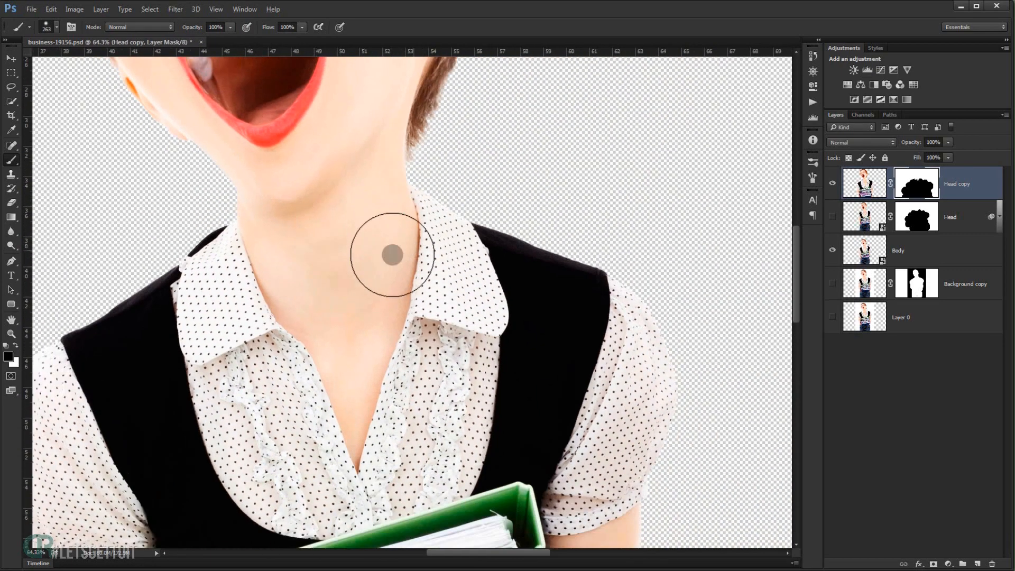
scroll(337, 302, "down", 5)
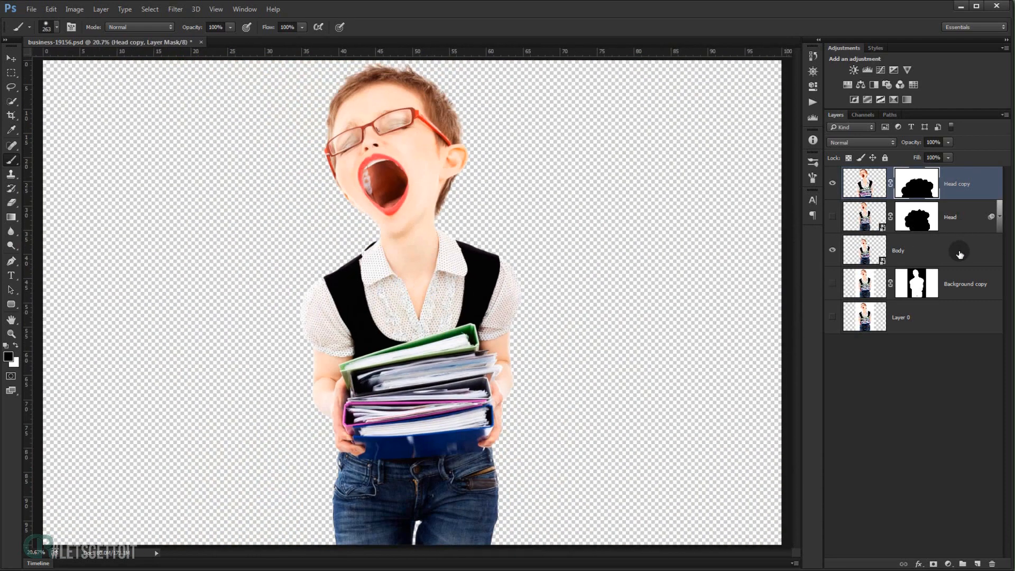
Open the Liquify filter on the Body layer.
left_click(936, 244)
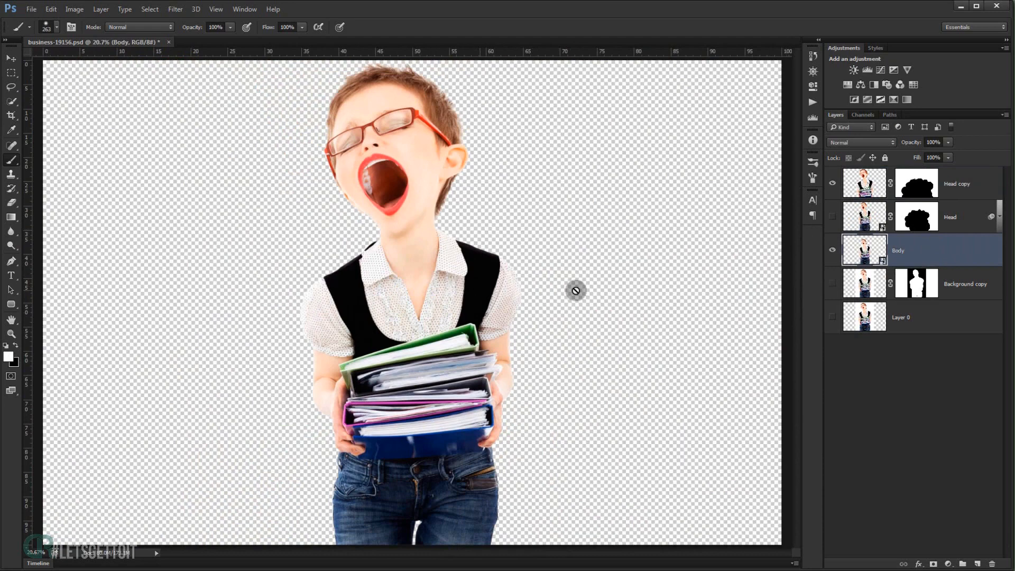
left_click(175, 9)
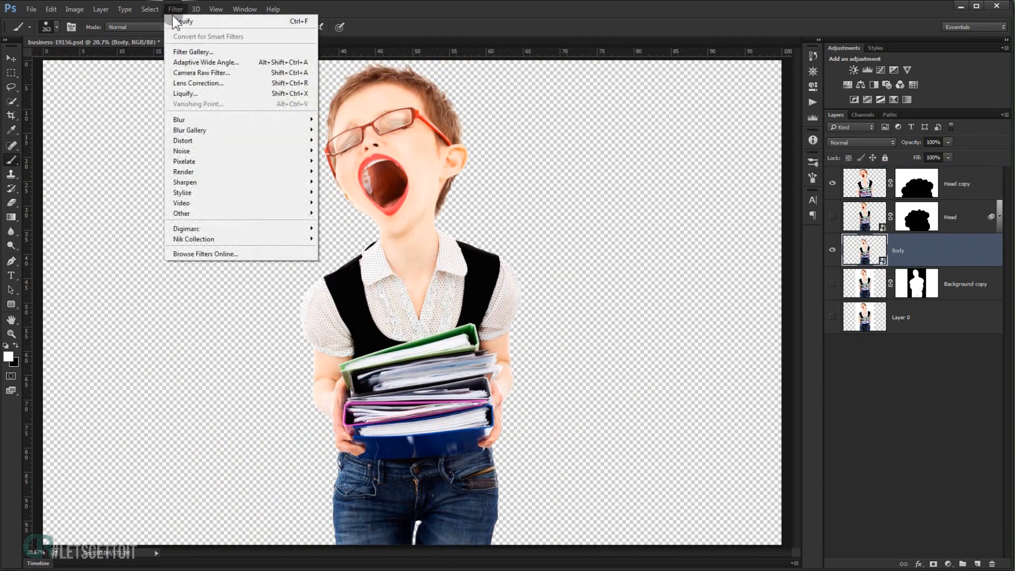
left_click(195, 96)
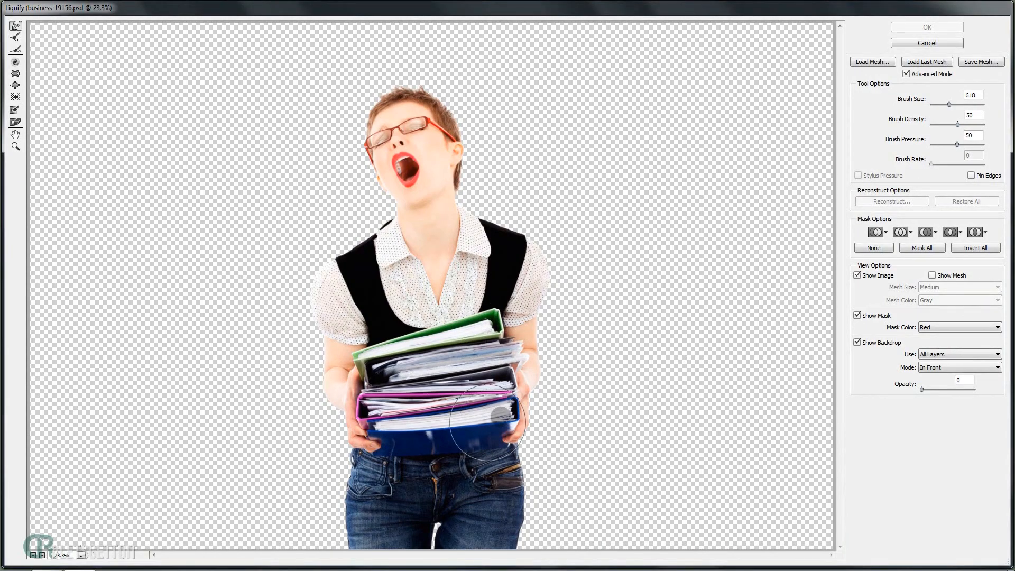
left_click_drag(508, 397, 516, 366)
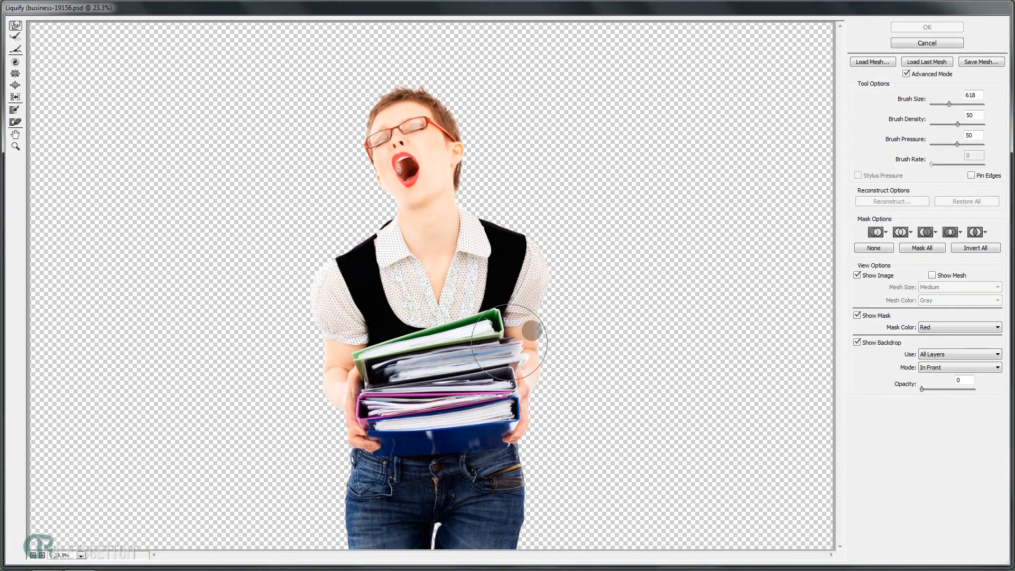
Narrow the shoulders and forearms by pushing them inward with the Forward Warp tool at 979 px and pressure 49.
left_click_drag(572, 340, 589, 341)
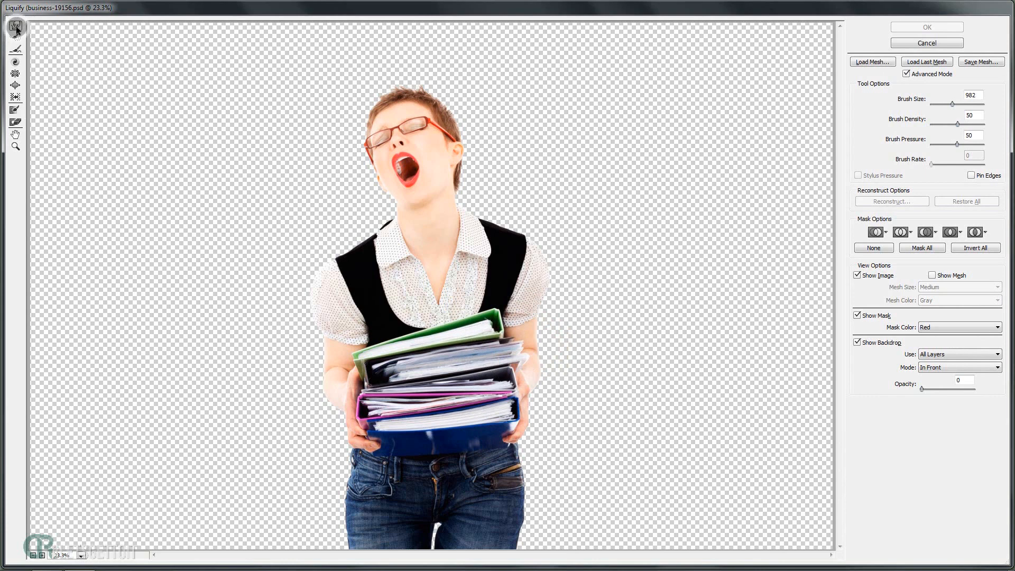
mouse_move(550, 359)
left_mouse_down()
mouse_move(545, 346)
mouse_move(578, 337)
mouse_move(525, 365)
mouse_move(550, 292)
left_mouse_up()
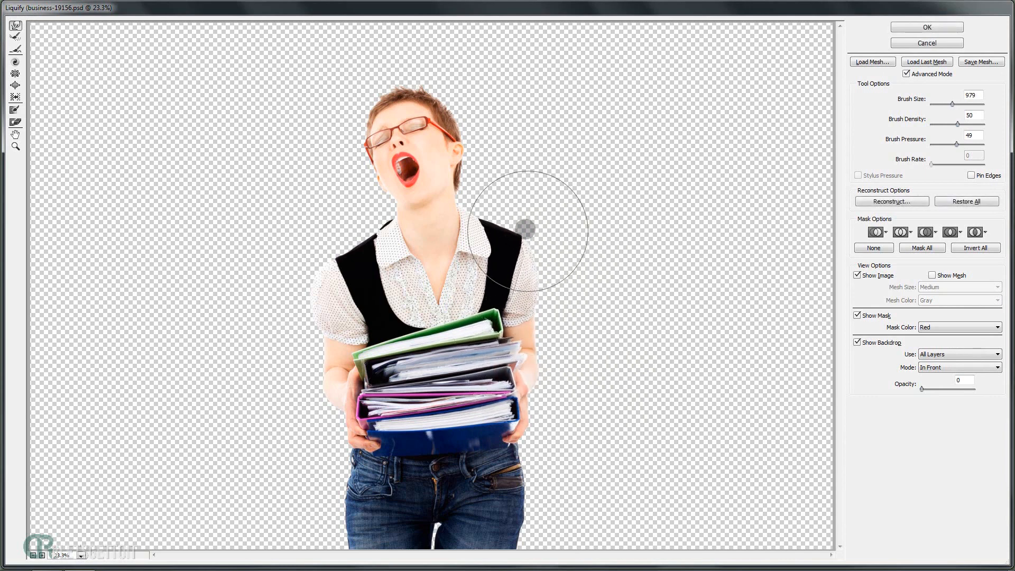
left_click_drag(525, 229, 503, 227)
mouse_move(412, 276)
left_mouse_down()
mouse_move(318, 296)
mouse_move(332, 296)
mouse_move(301, 346)
mouse_move(309, 369)
mouse_move(334, 367)
mouse_move(319, 384)
mouse_move(318, 414)
mouse_move(336, 405)
left_mouse_up()
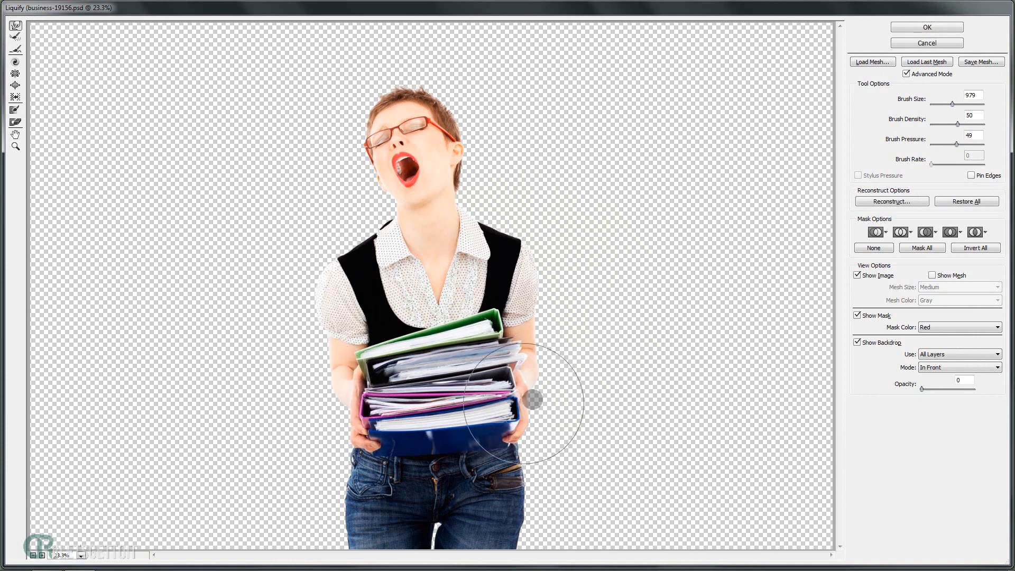
left_click_drag(582, 374, 556, 366)
left_click_drag(290, 408, 330, 388)
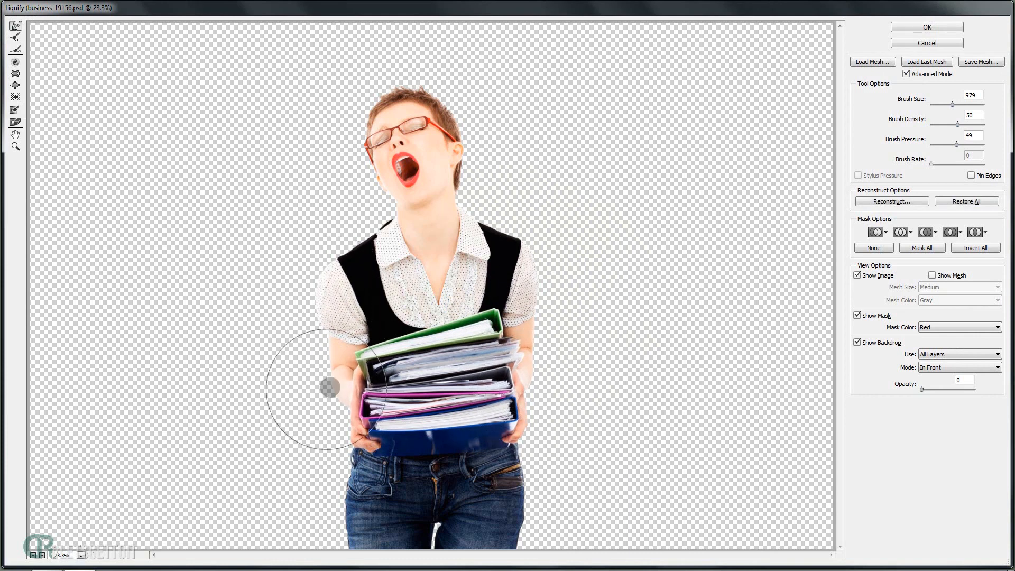
Push both sleeves inward and reshape the shoulder line with Forward Warp brushes of 1242 px and 921 px.
left_click_drag(270, 318, 353, 331)
left_click_drag(291, 299, 309, 296)
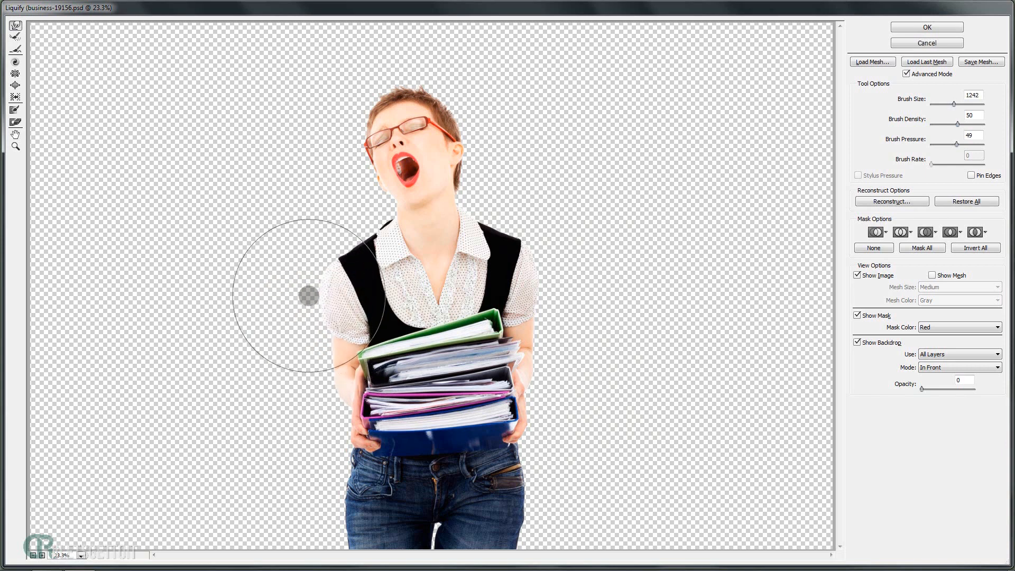
left_click_drag(557, 299, 542, 296)
mouse_move(371, 268)
left_mouse_down()
mouse_move(333, 271)
mouse_move(362, 254)
mouse_move(336, 263)
mouse_move(330, 290)
left_mouse_up()
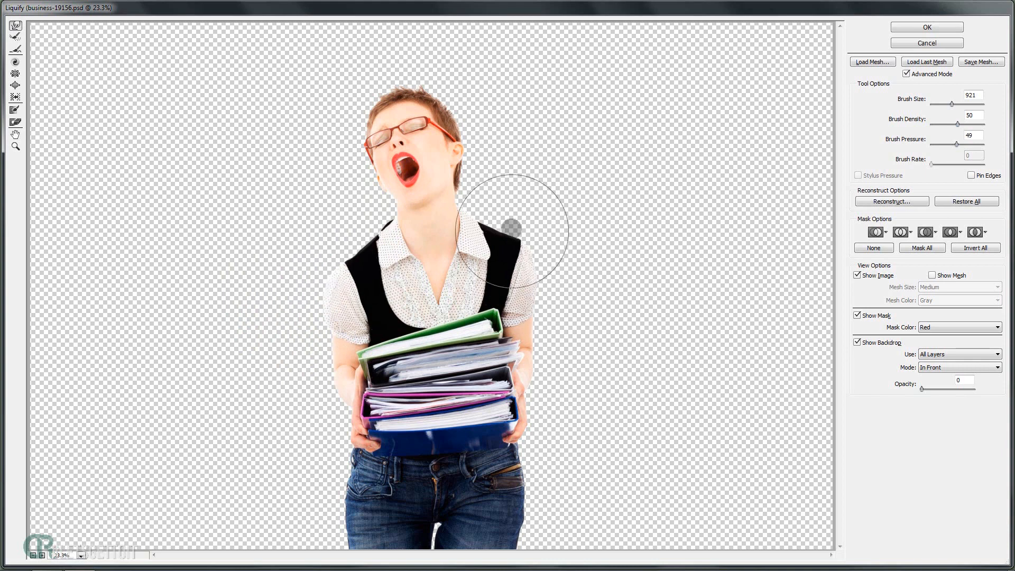
left_click_drag(512, 229, 539, 231)
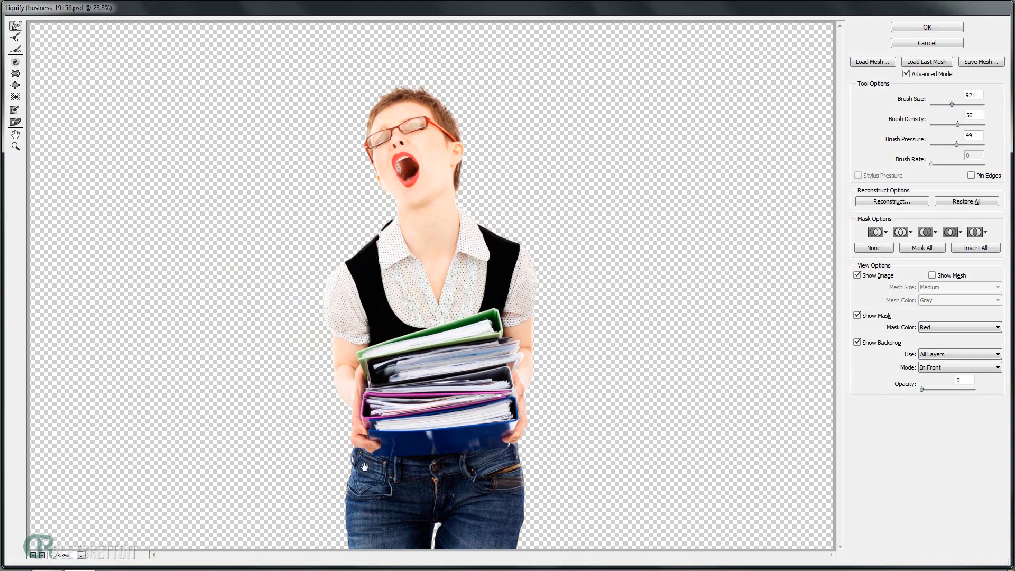
Slim the hips and thighs of the jeans from both sides with a 1631 px Forward Warp brush.
scroll(364, 468, "down", 1)
mouse_move(339, 498)
left_mouse_down()
mouse_move(378, 500)
mouse_move(336, 487)
left_mouse_up()
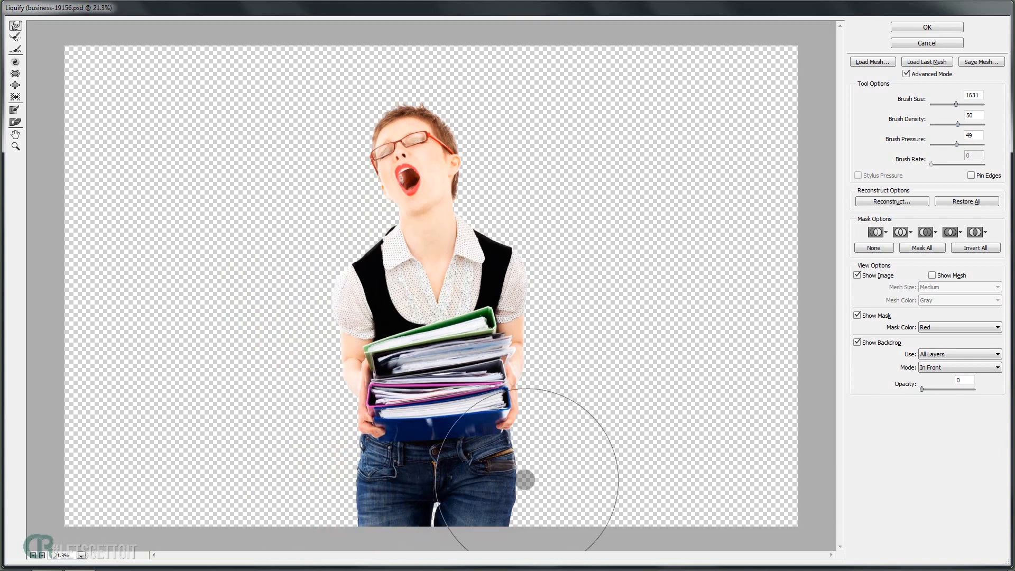
mouse_move(525, 480)
left_mouse_down()
mouse_move(516, 481)
mouse_move(521, 496)
left_mouse_up()
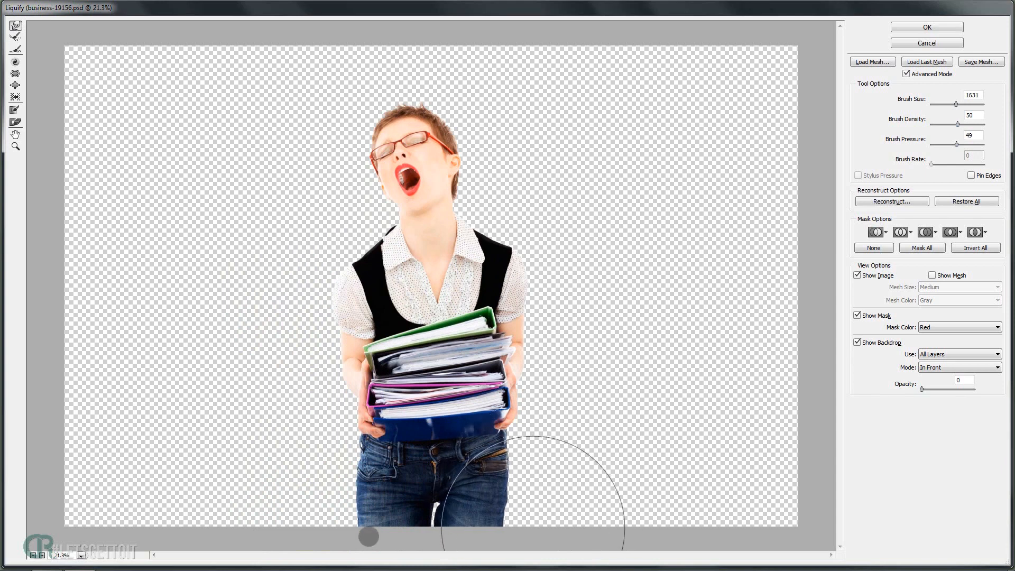
left_click_drag(302, 511, 317, 526)
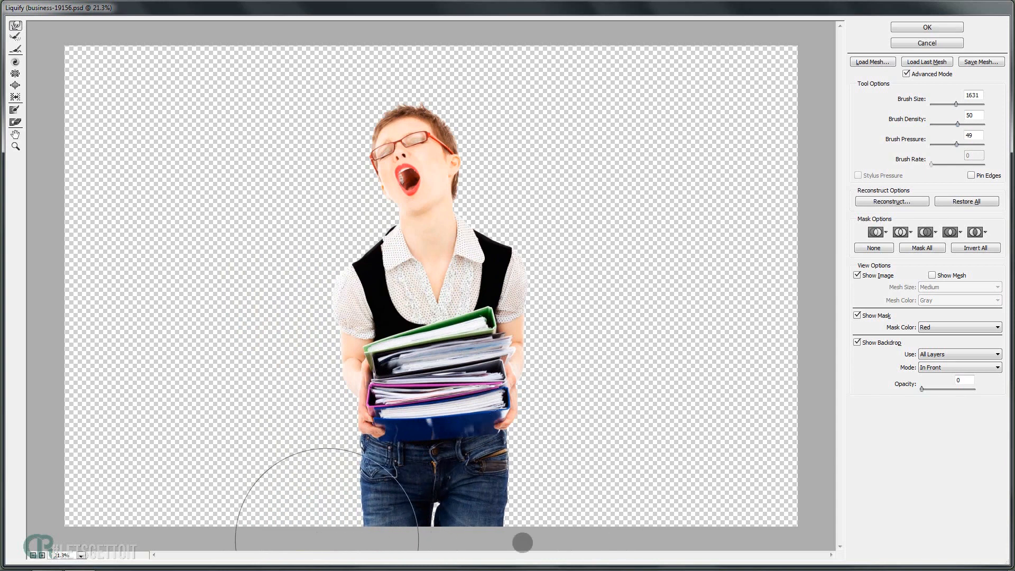
left_click_drag(559, 505, 522, 506)
mouse_move(511, 503)
left_mouse_down()
mouse_move(503, 501)
mouse_move(508, 522)
left_mouse_up()
Refine the outer edge of the hand and wrist on the left of the binder stack with a 159 px warp brush.
key("ctrl+plus")
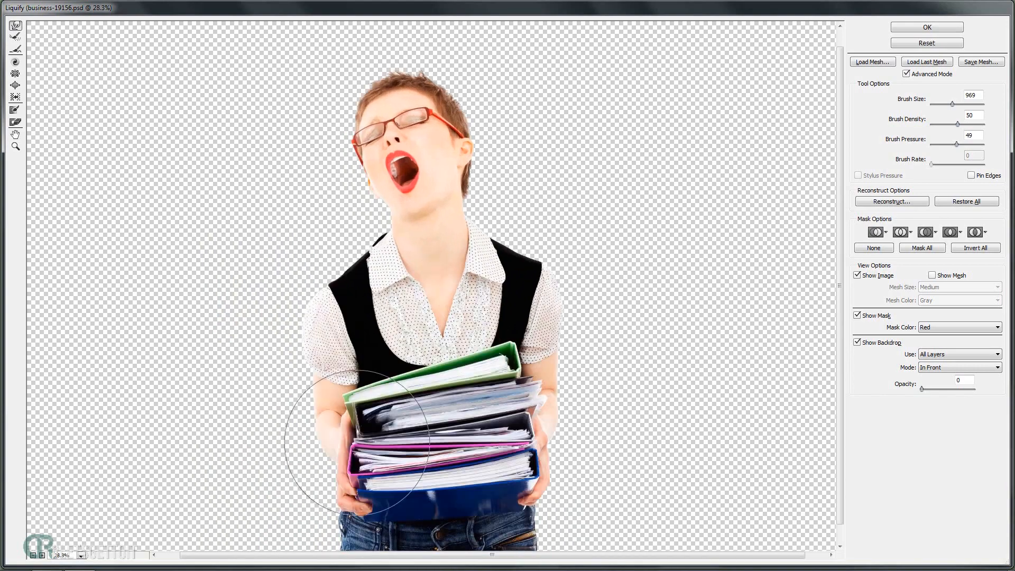
left_click_drag(363, 436, 390, 341)
key("ctrl+plus")
left_click_drag(396, 409, 315, 424)
mouse_move(342, 512)
left_mouse_down()
mouse_move(370, 414)
mouse_move(327, 424)
mouse_move(359, 365)
mouse_move(406, 362)
mouse_move(332, 370)
mouse_move(328, 395)
mouse_move(346, 363)
mouse_move(360, 381)
left_mouse_up()
scroll(372, 414, "up", 1)
scroll(359, 366, "up", 3)
left_click_drag(398, 415, 388, 429)
left_click_drag(376, 341, 348, 336)
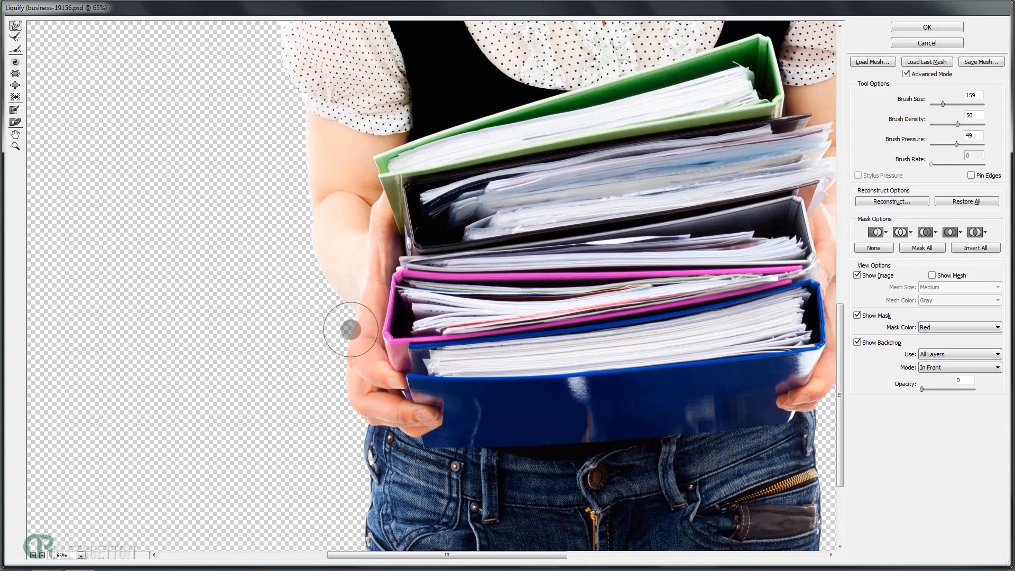
Reshape the outer edge of the hand on the right of the binders with warp brushes up to 307 px, undoing the last stroke.
left_click_drag(748, 406, 427, 413)
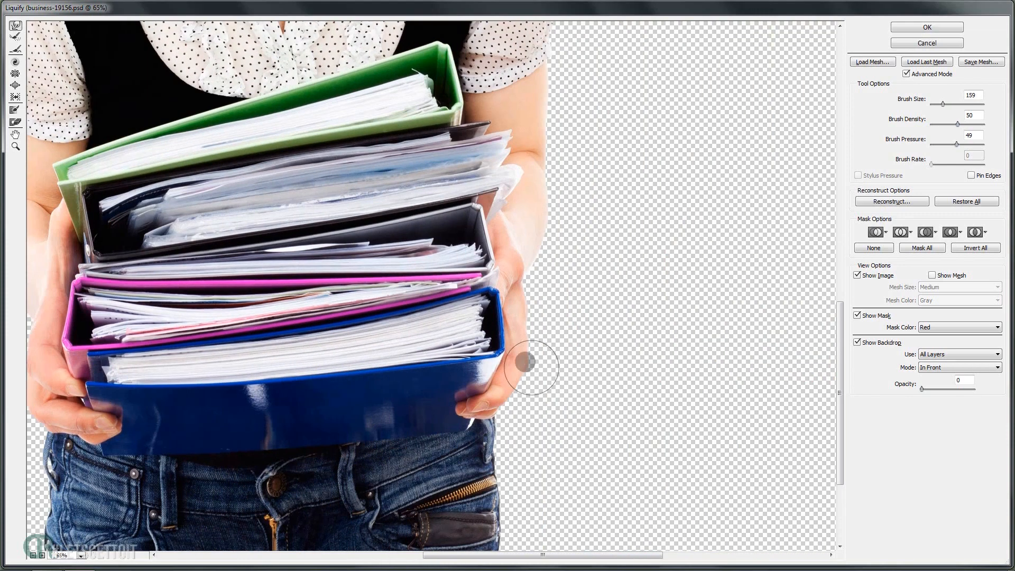
key("bracketright")
left_click_drag(522, 405, 535, 412)
mouse_move(540, 345)
left_mouse_down()
mouse_move(573, 334)
mouse_move(556, 312)
left_mouse_up()
left_click_drag(537, 396, 548, 399)
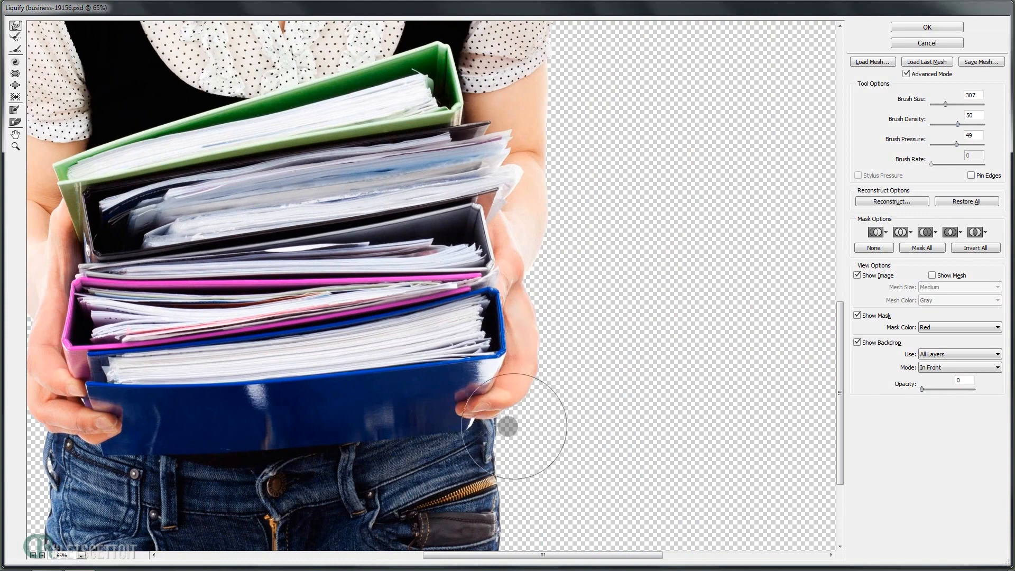
left_click_drag(510, 431, 553, 426)
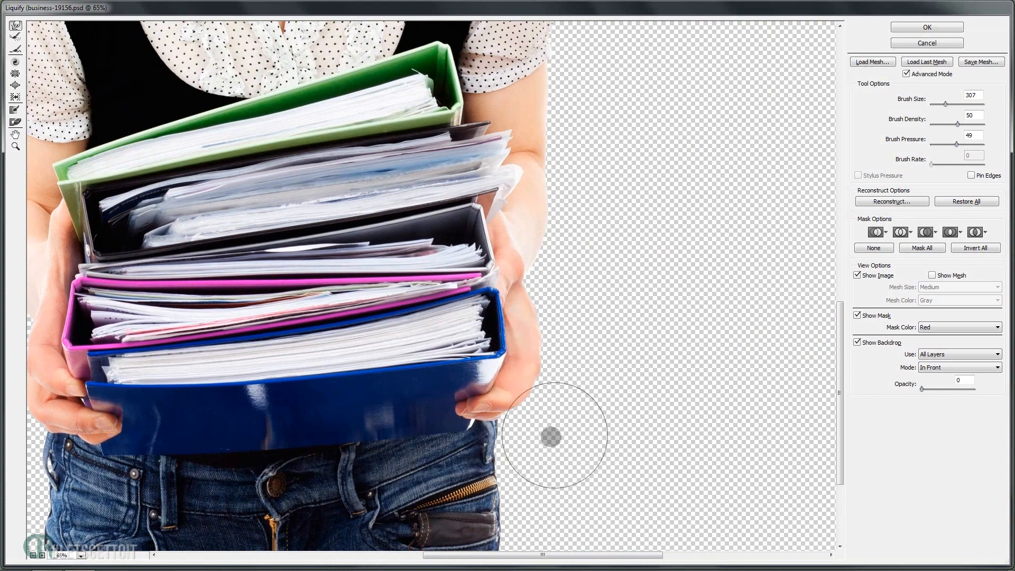
key("bracketleft")
key("bracketleft")
key("bracketleft")
left_click_drag(468, 456, 468, 444)
scroll(564, 427, "down", 2)
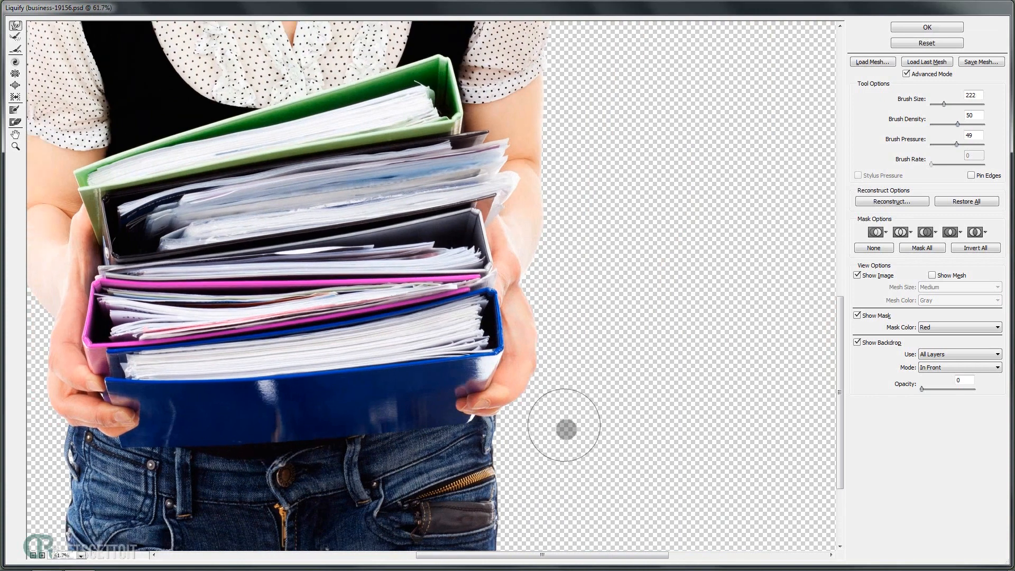
key("ctrl+z")
left_click_drag(446, 375, 478, 332)
Push the sleeve and upper arm on the left of the body inward with a warp brush of about 504 px.
scroll(475, 327, "down", 6)
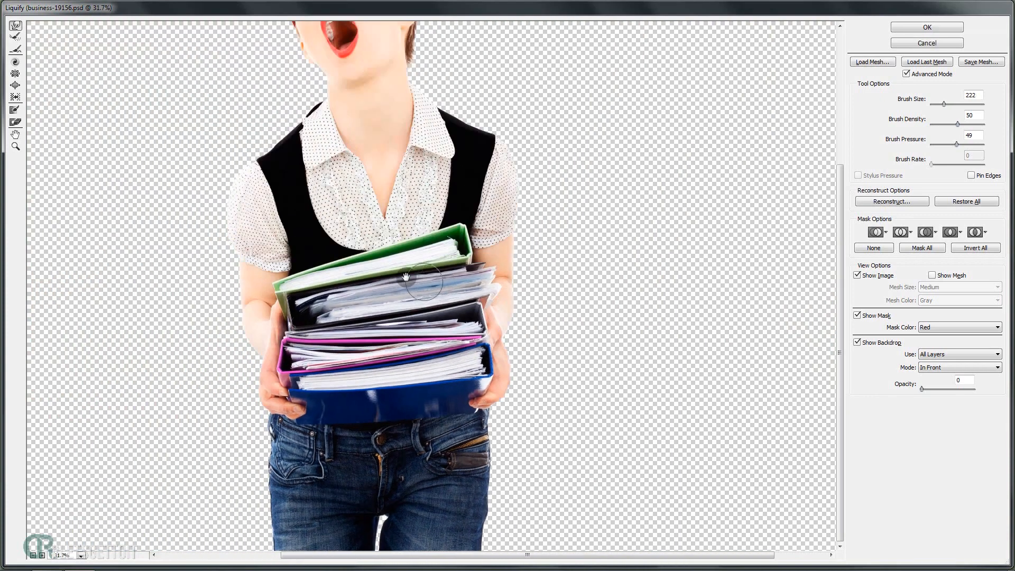
scroll(289, 141, "up", 4)
key("bracketright")
key("bracketright")
key("bracketright")
left_click_drag(238, 134, 262, 134)
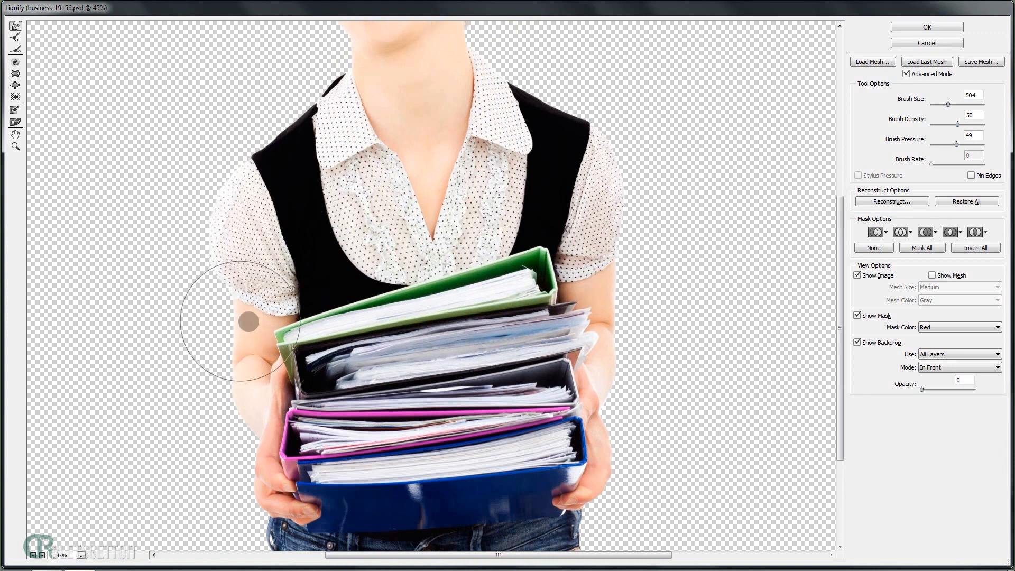
left_click_drag(244, 321, 251, 321)
key("bracketleft")
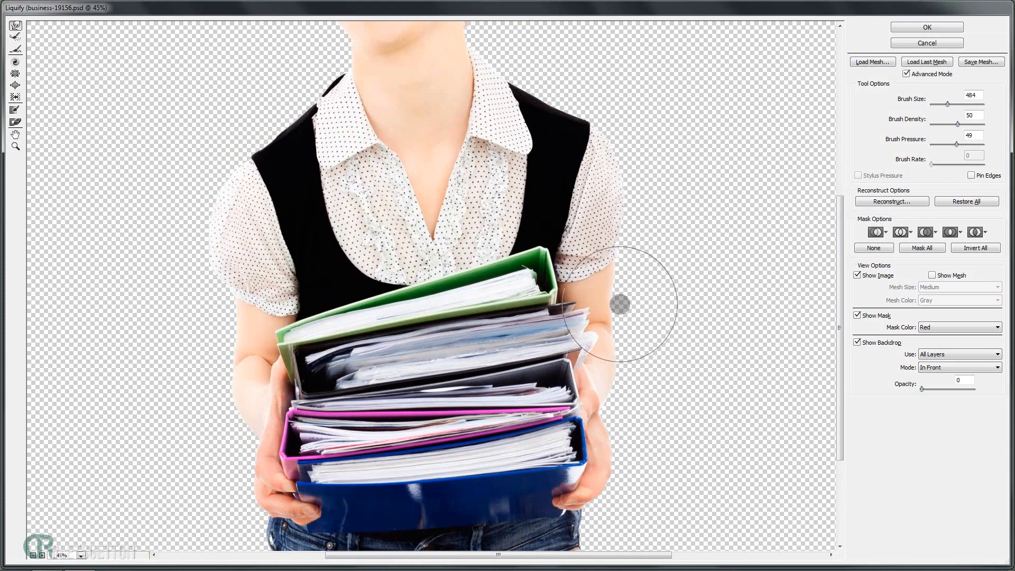
Push both forearms inward with a 667 px warp brush and apply the Liquify filter to the Body layer.
key("bracketright")
key("bracketright")
key("bracketright")
key("bracketright")
key("bracketright")
key("bracketright")
key("bracketright")
key("bracketright")
key("bracketright")
left_click_drag(215, 392, 236, 389)
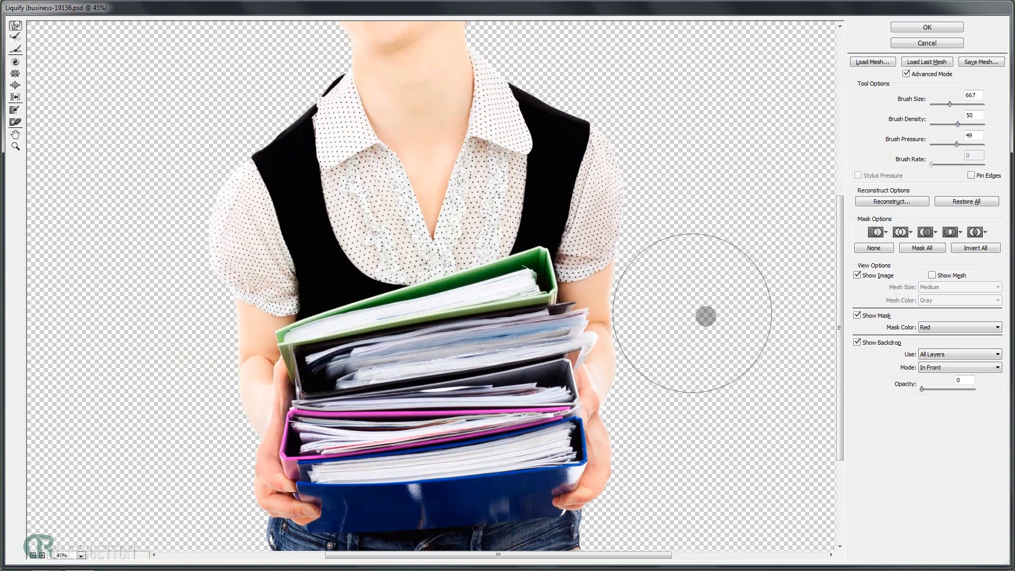
left_click_drag(657, 355, 639, 354)
scroll(512, 165, "down", 1)
left_click(930, 26)
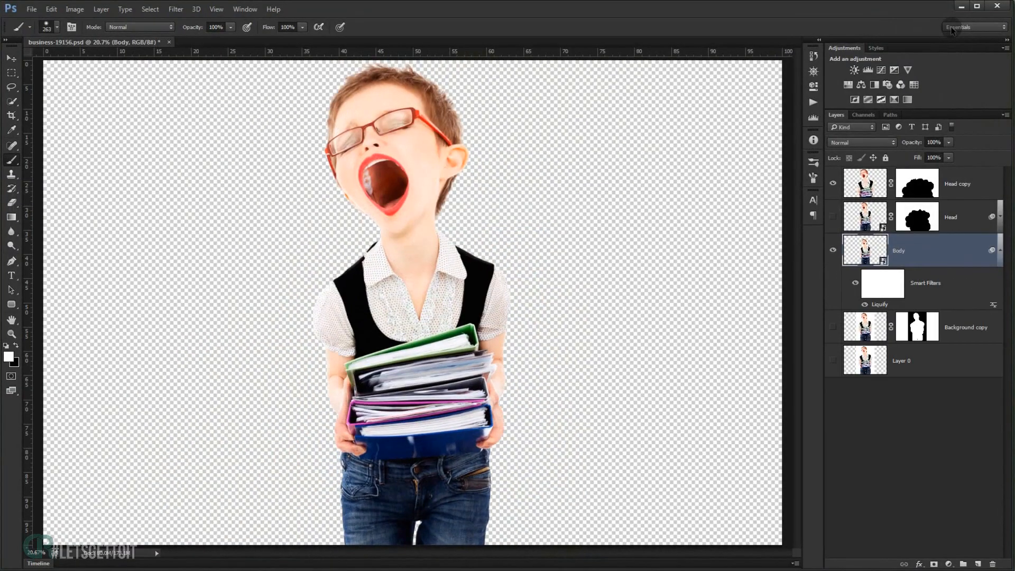
scroll(475, 367, "down", 3)
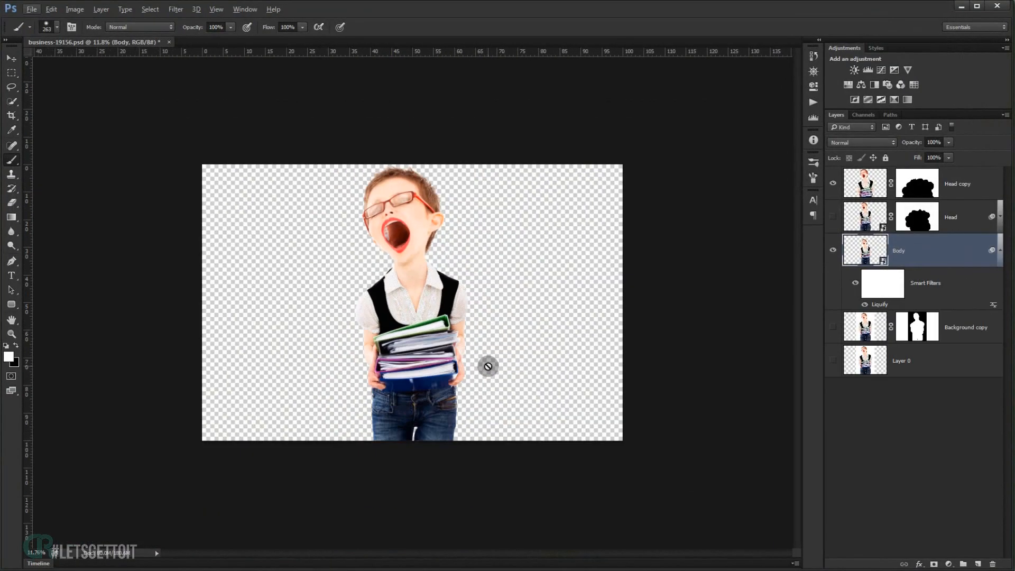
scroll(465, 361, "up", 3)
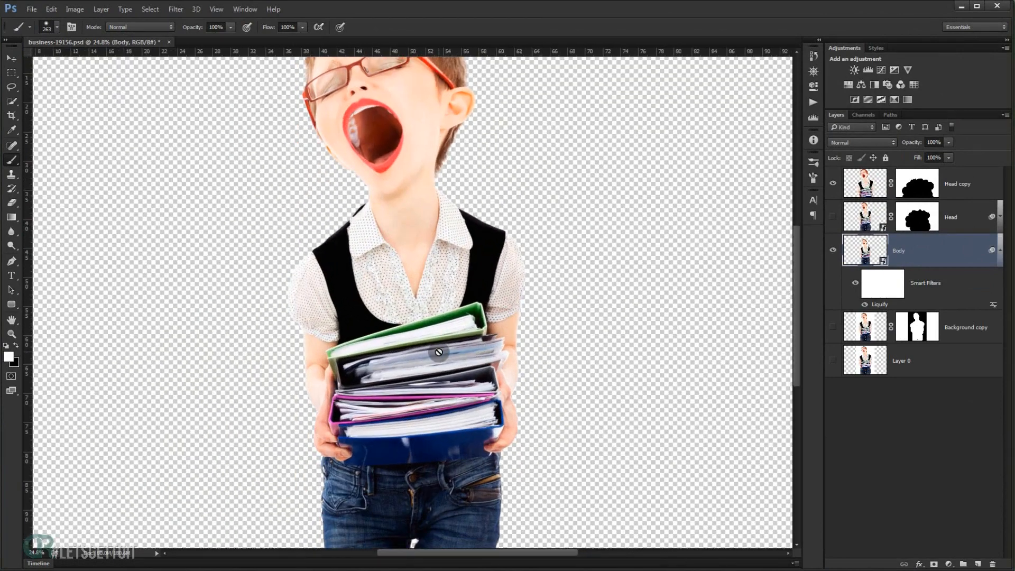
scroll(439, 352, "down", 1)
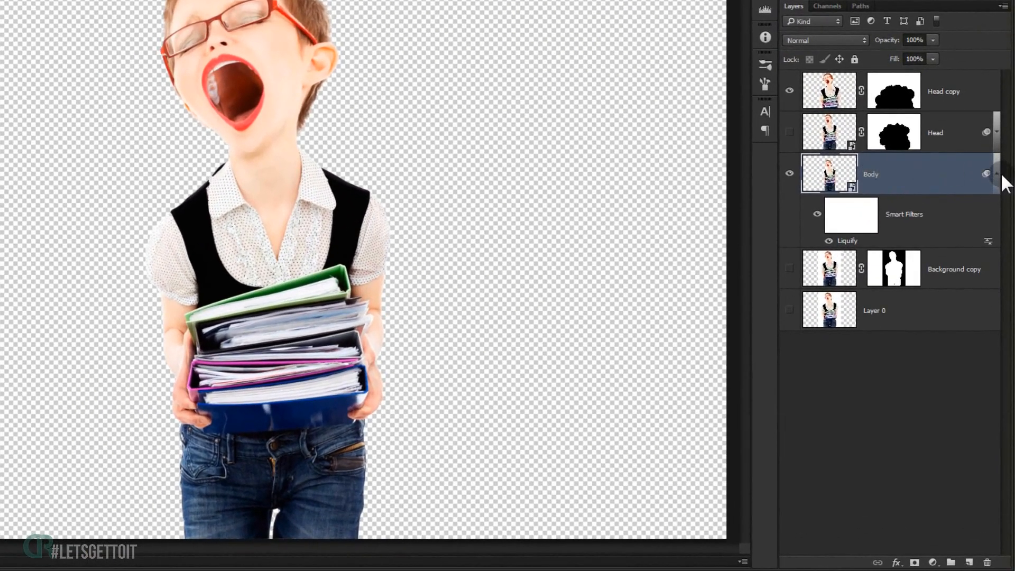
Add a new layer named BG directly below the Body layer and fill it with white.
left_click(996, 173)
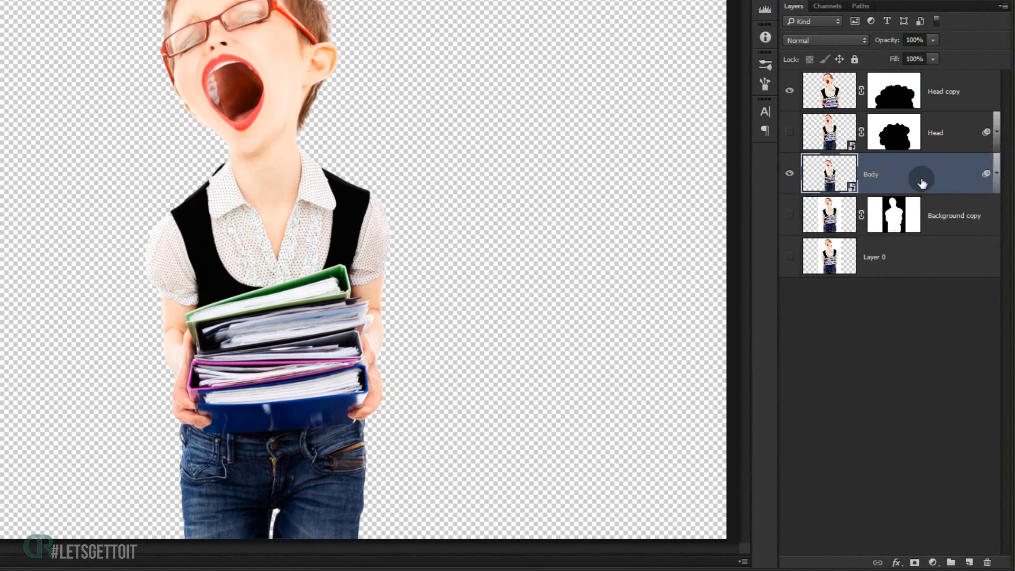
key("ctrl")
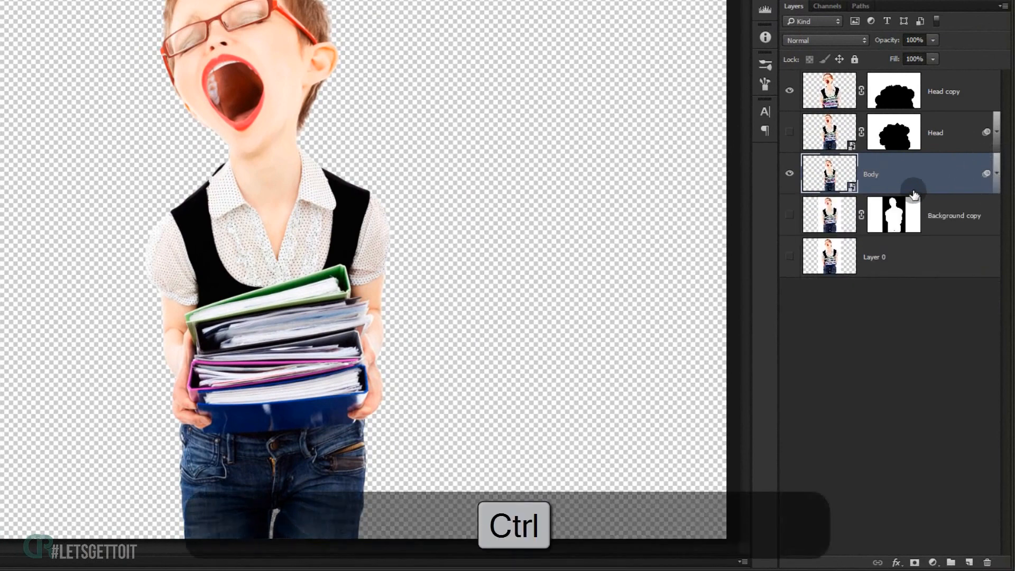
left_click(971, 562, "ctrl")
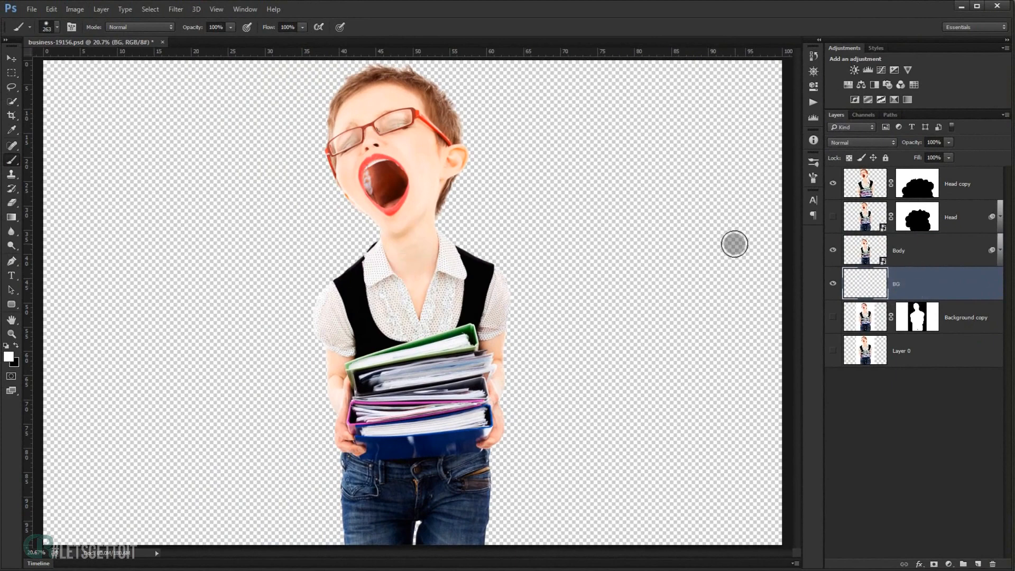
key("alt+BackSpace")
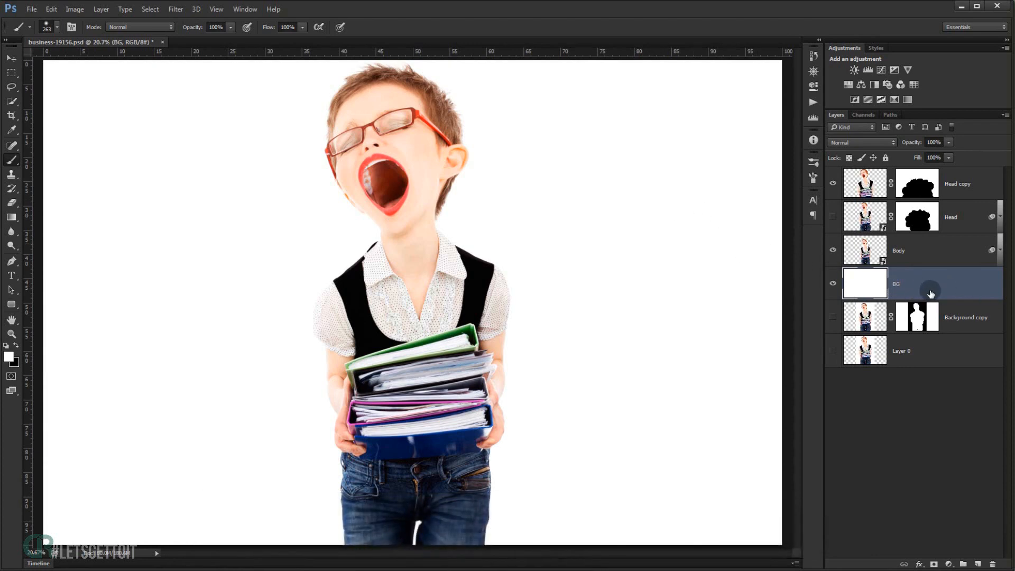
Add a Gradient Overlay effect to the BG layer and set its style to Radial.
double_click(969, 288)
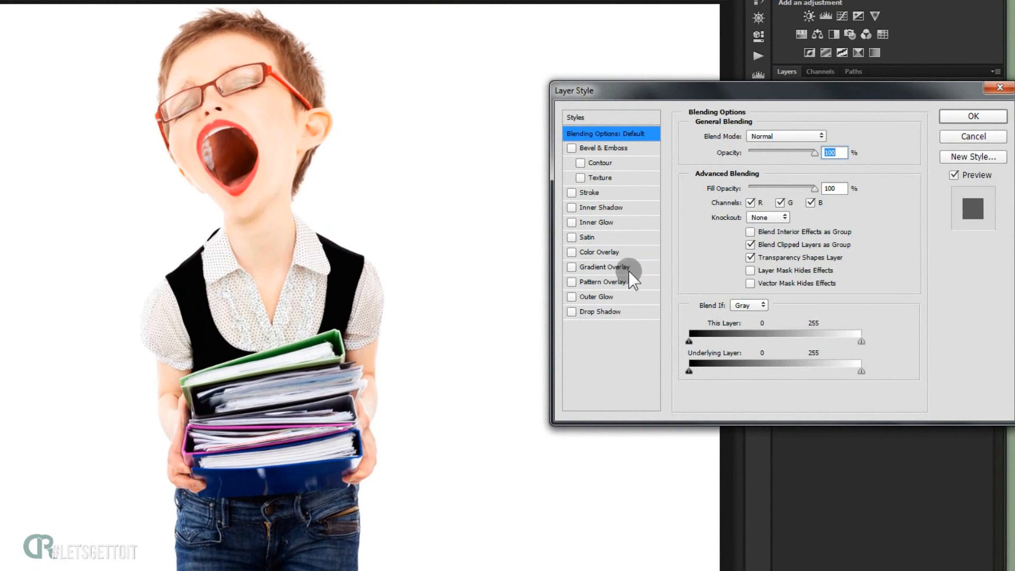
left_click(612, 266)
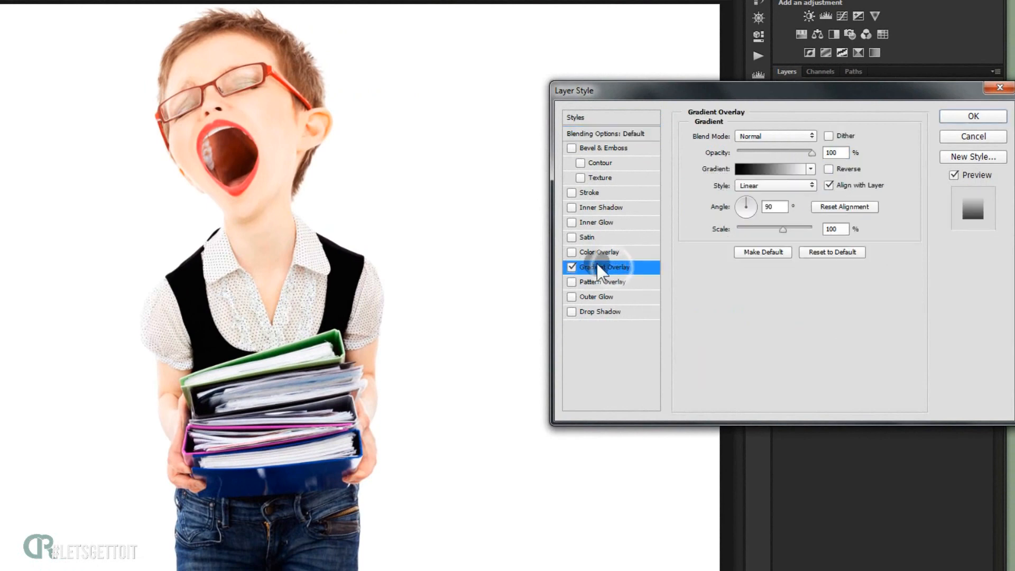
left_click(763, 185)
left_click(768, 199)
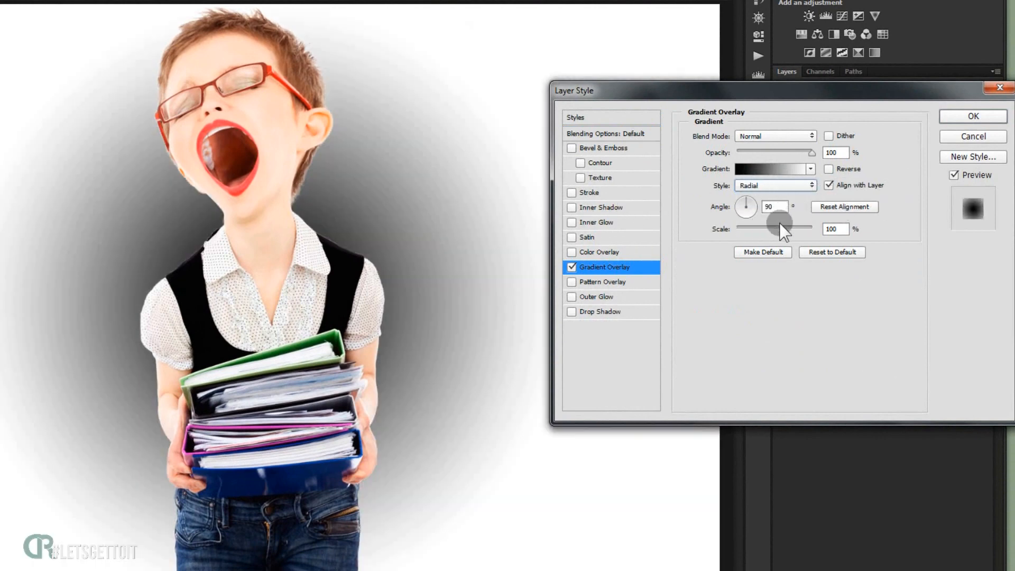
Set the white end stop of the BG layer's overlay gradient to green 6cc345, sampling the green folder and brightening the colour.
left_click(775, 169)
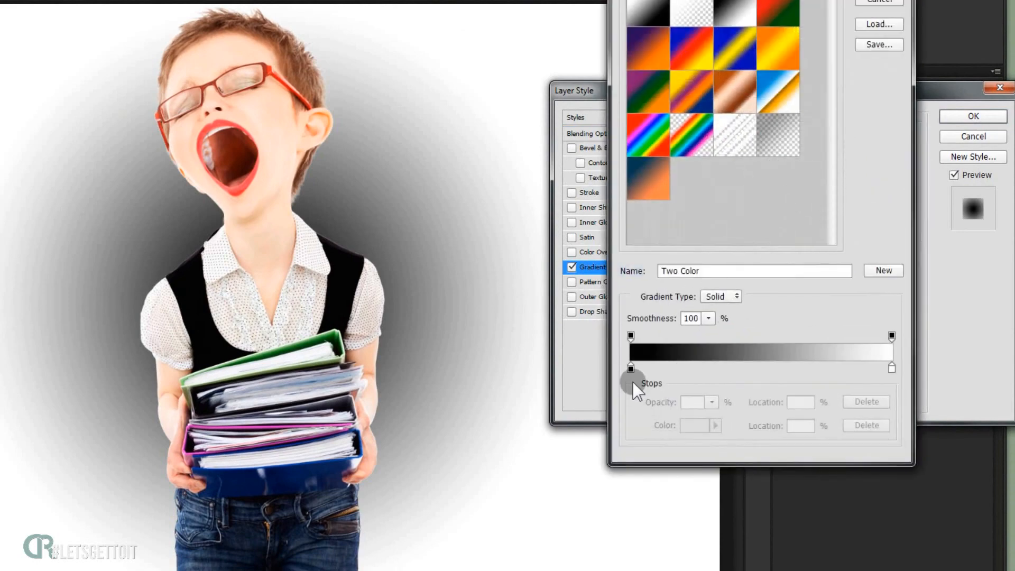
double_click(893, 367)
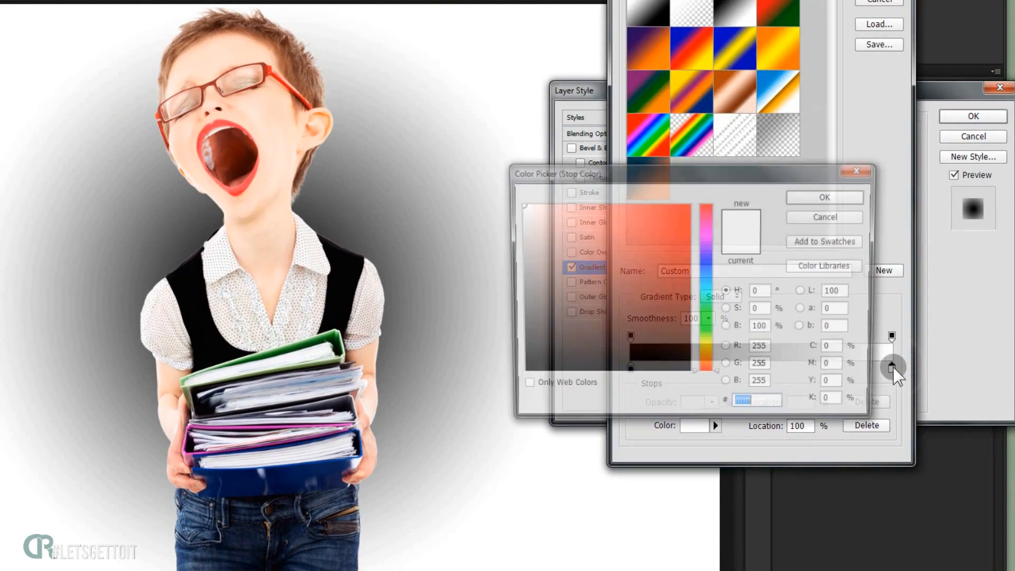
mouse_move(711, 310)
left_mouse_down()
mouse_move(710, 281)
mouse_move(709, 291)
mouse_move(666, 283)
mouse_move(664, 266)
left_mouse_up()
left_click(672, 282)
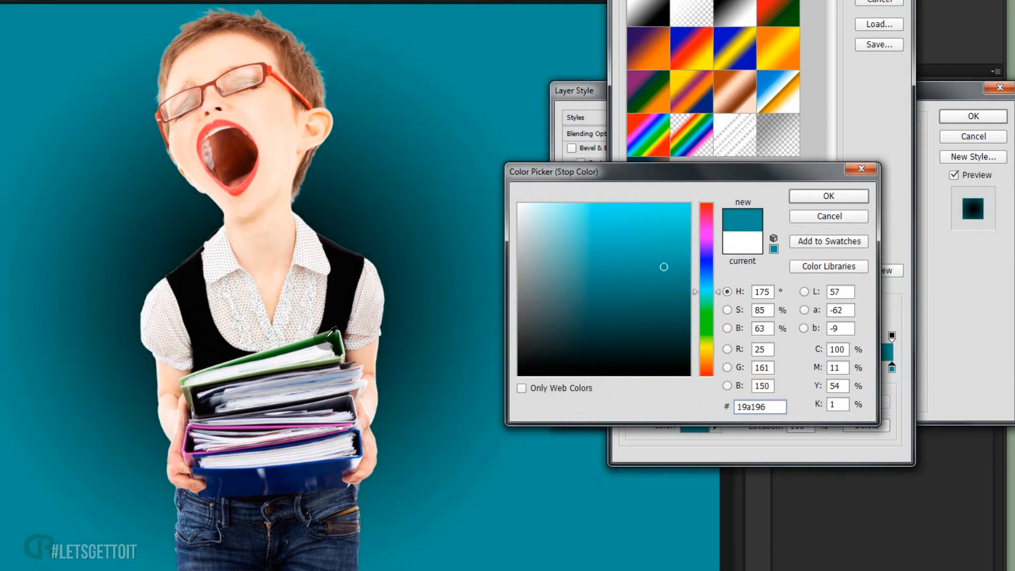
left_click(335, 331)
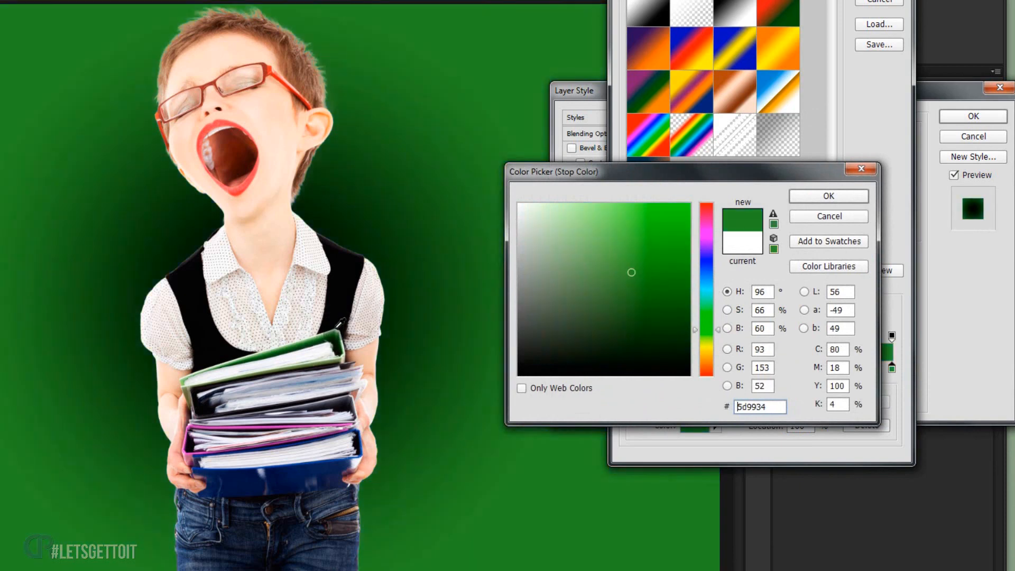
left_click(342, 331)
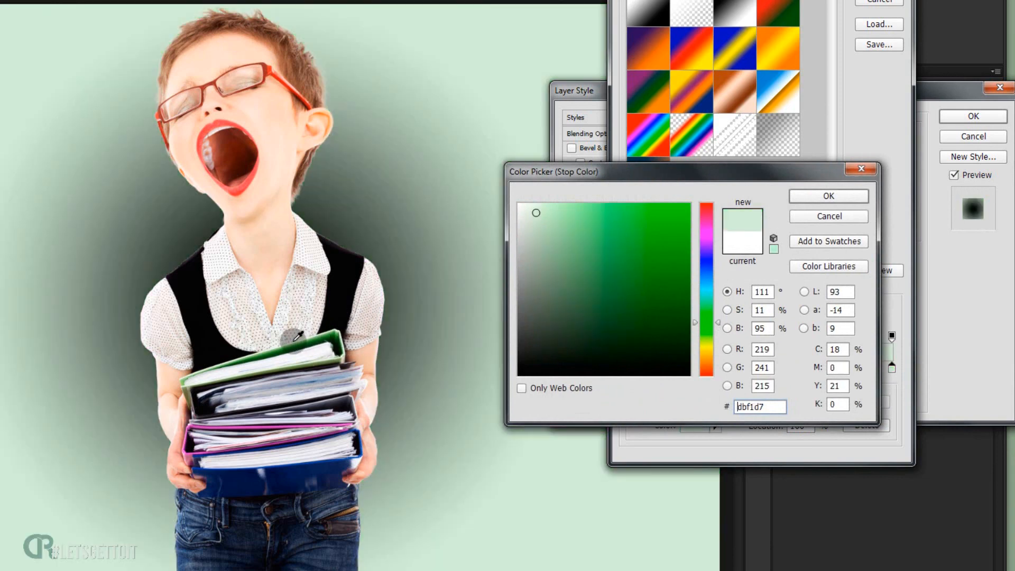
left_click(276, 349)
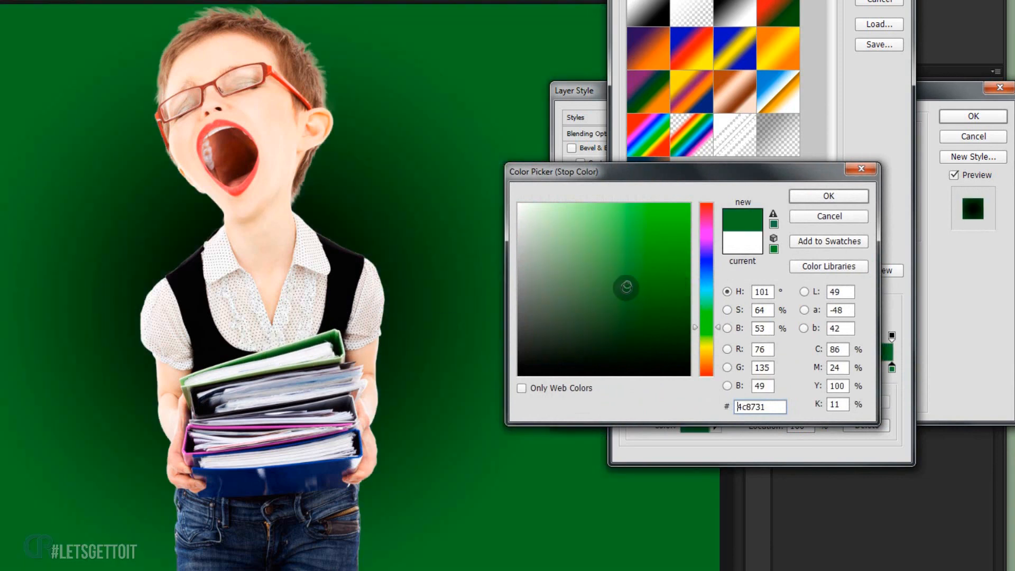
left_click_drag(625, 287, 629, 262)
left_click_drag(629, 258, 629, 243)
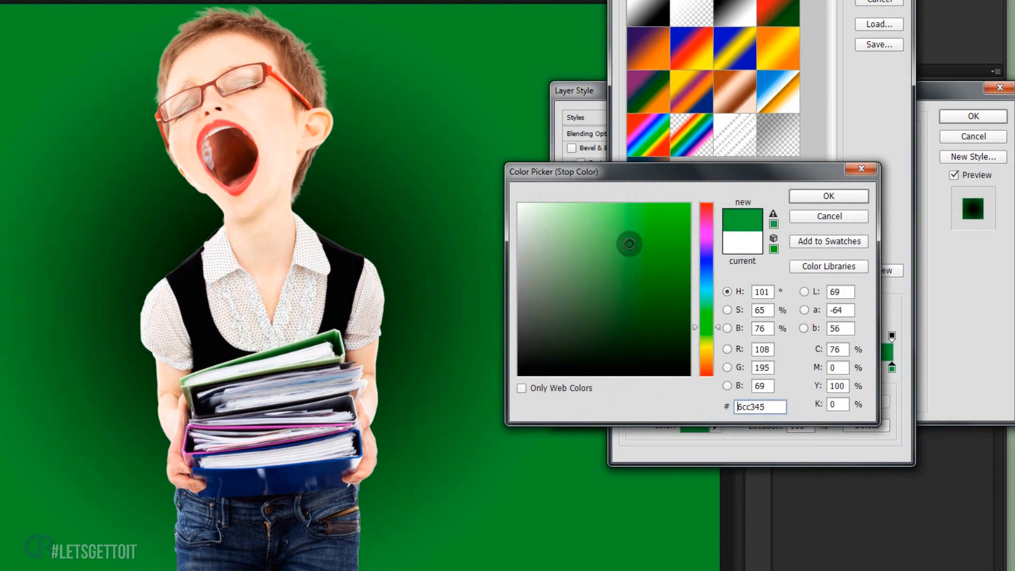
left_click(828, 196)
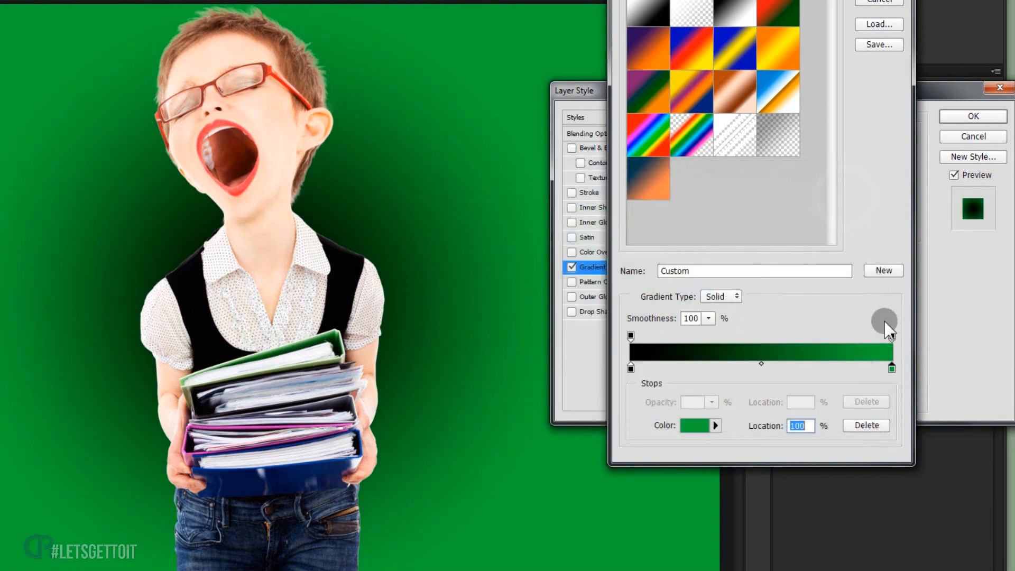
Change the gradient's black start stop to a light yellow-green and accept the edited gradient.
double_click(630, 369)
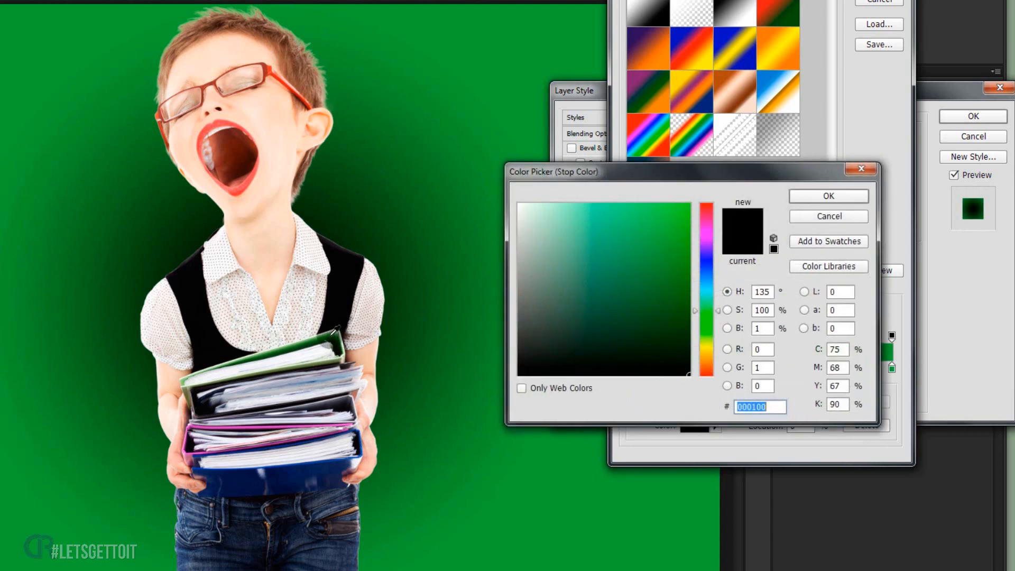
left_click(279, 369)
mouse_move(596, 270)
left_mouse_down()
mouse_move(579, 221)
mouse_move(588, 208)
left_mouse_up()
left_click(818, 196)
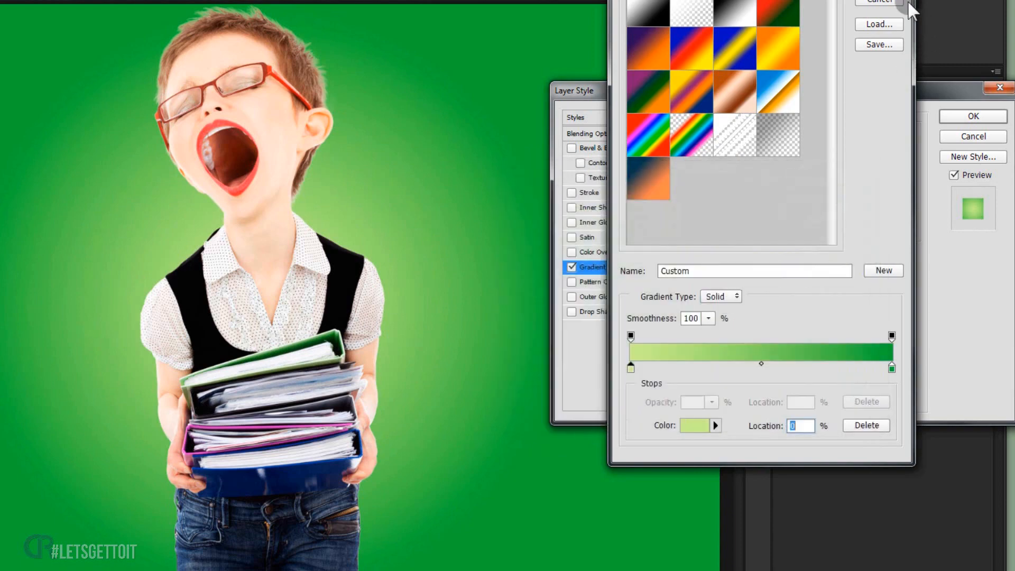
key("Return")
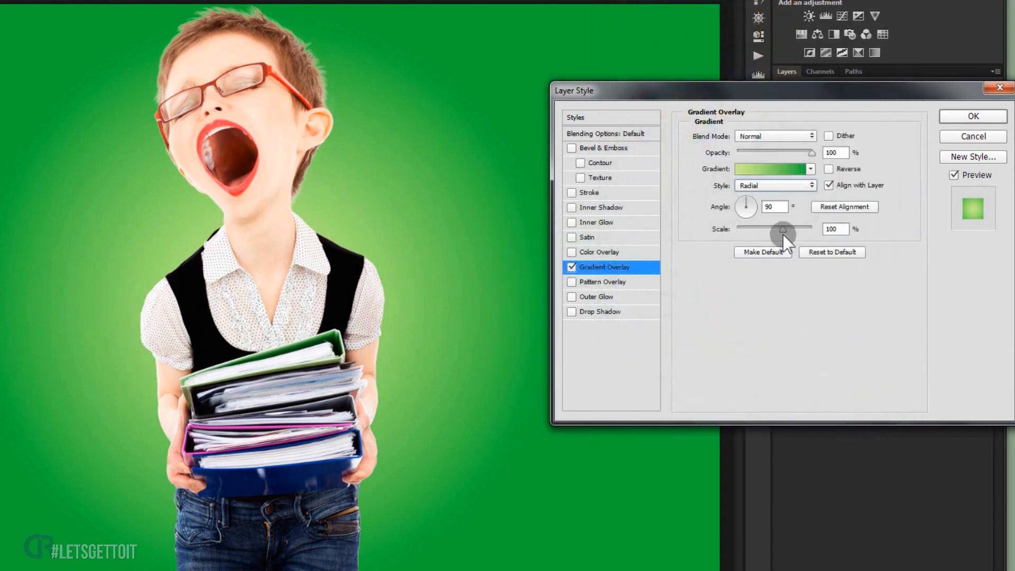
Scale the radial gradient overlay to 150%, move its centre up and left behind the upper body, and apply the layer style.
left_click_drag(784, 229, 856, 232)
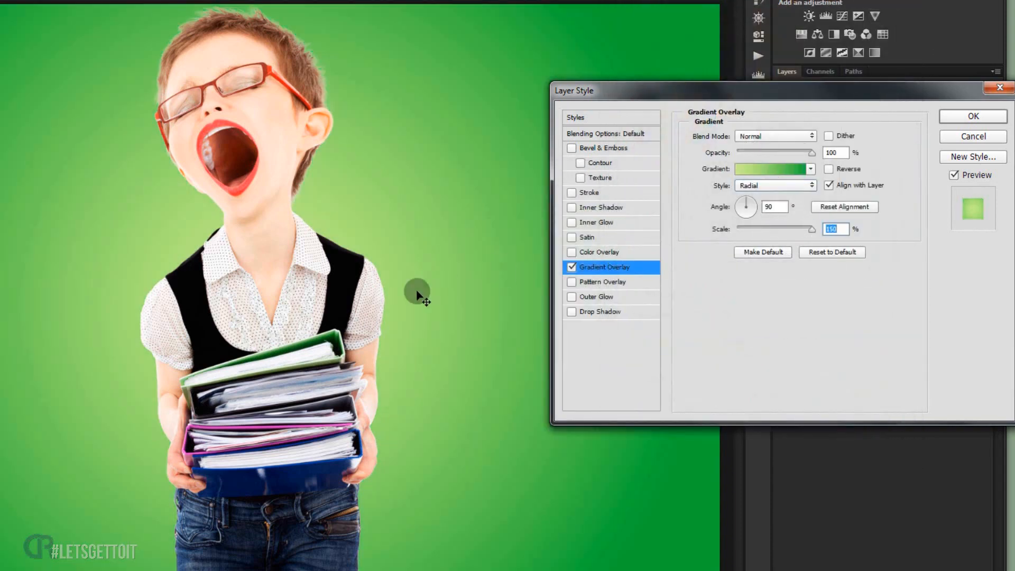
left_click_drag(357, 329, 331, 284)
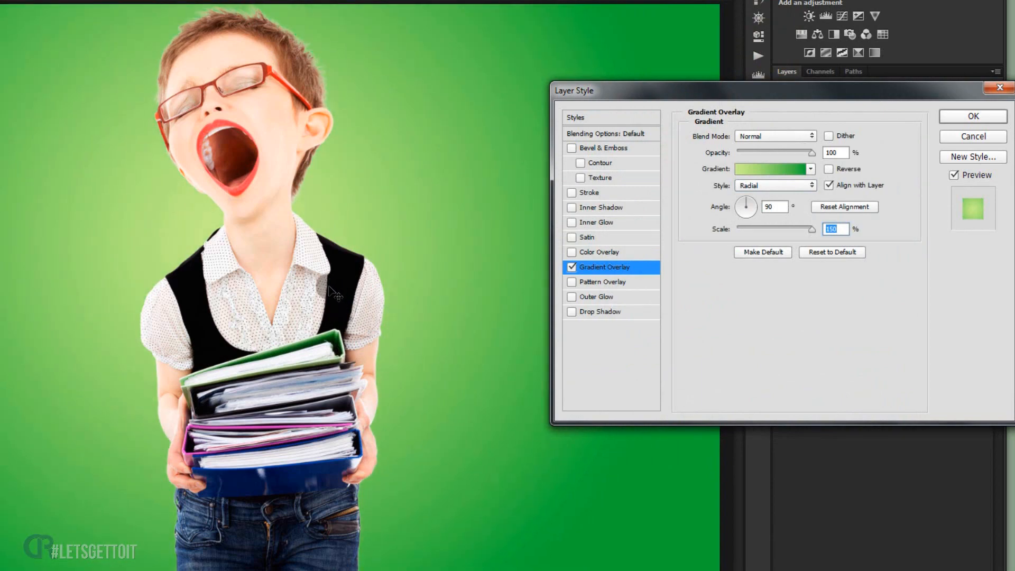
left_click(971, 116)
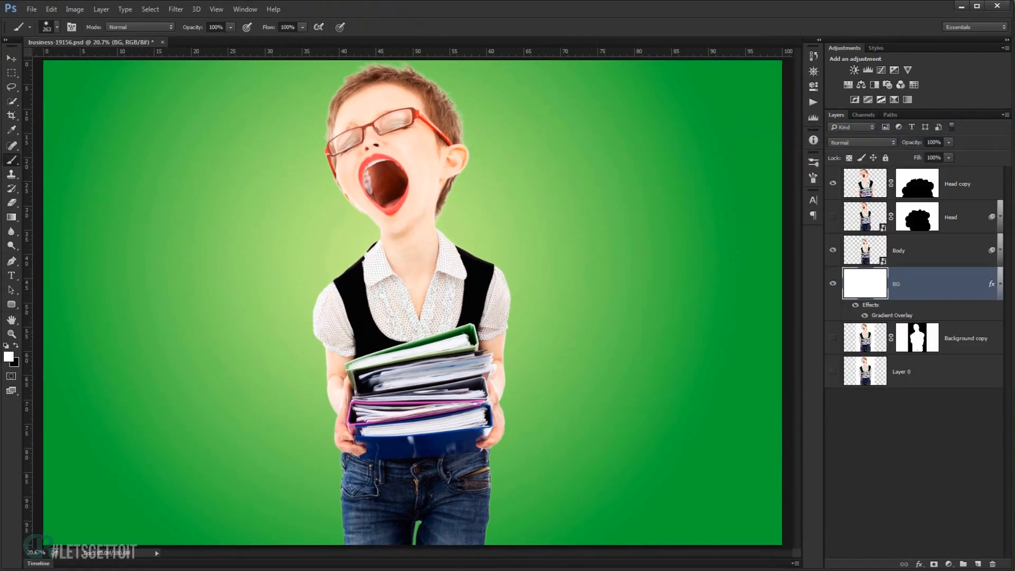
Collapse the BG layer's effects list and add a new layer directly above BG.
scroll(578, 252, "down", 4)
scroll(424, 265, "up", 3)
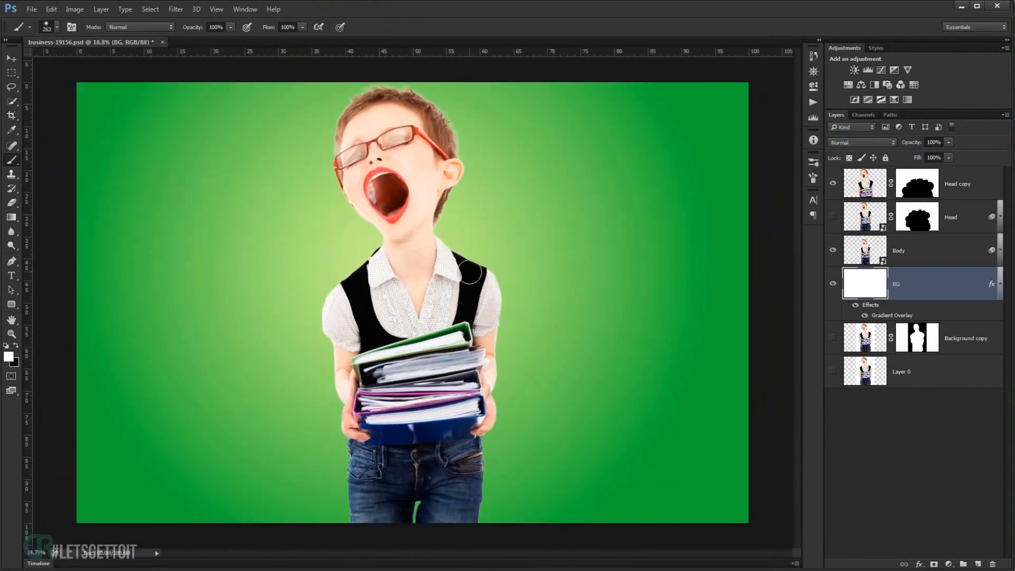
left_click(998, 280)
left_click(979, 564)
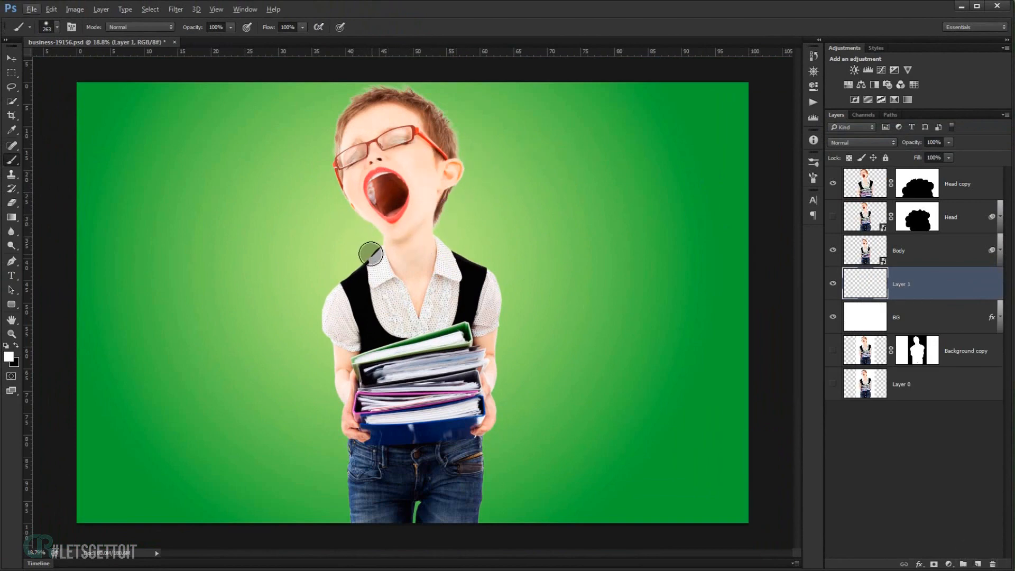
Paint two white dabs behind the head on Layer 1 with a soft 2860 px brush at 50% opacity.
mouse_move(285, 197)
left_mouse_down()
mouse_move(339, 207)
mouse_move(376, 74)
mouse_move(360, 1)
left_mouse_up()
mouse_move(318, 293)
left_mouse_down()
mouse_move(359, 290)
mouse_move(337, 256)
left_mouse_up()
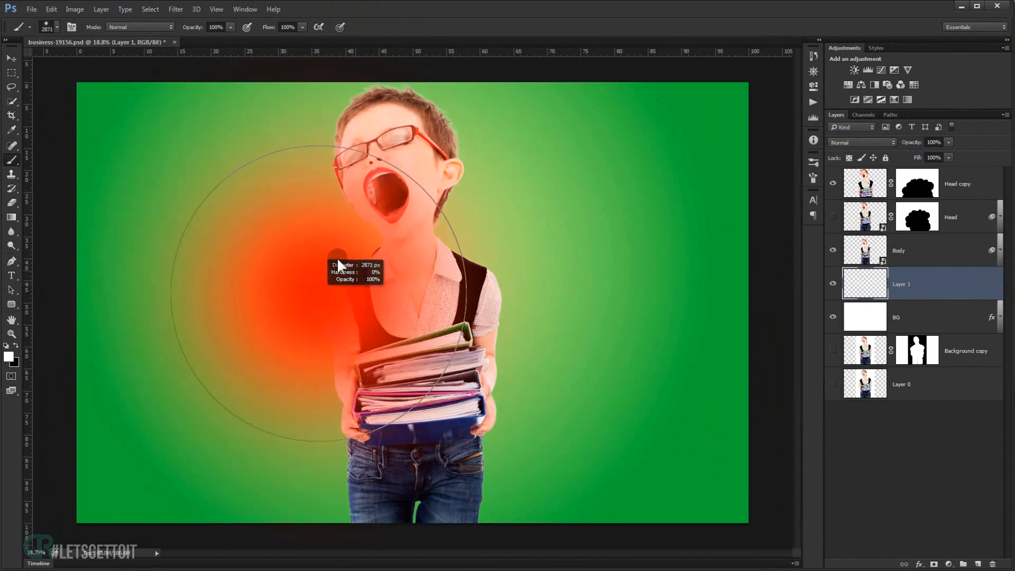
left_click(215, 27)
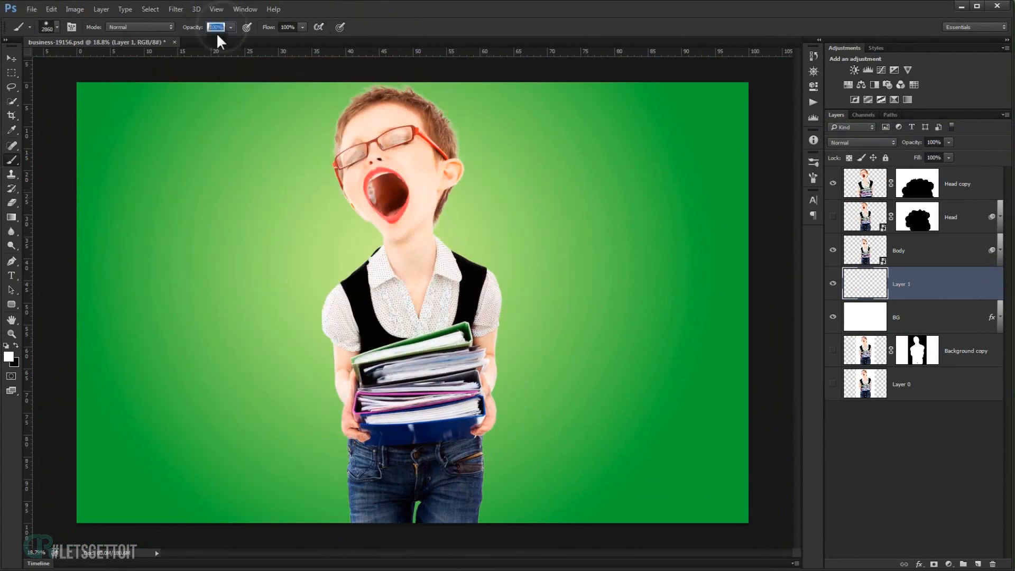
type("50")
key("Return")
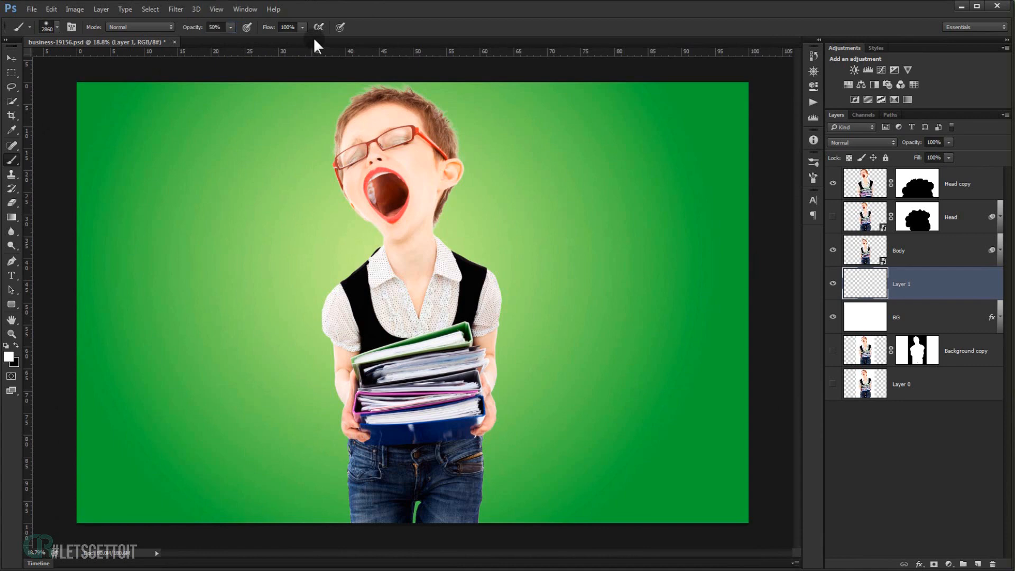
left_click(404, 201)
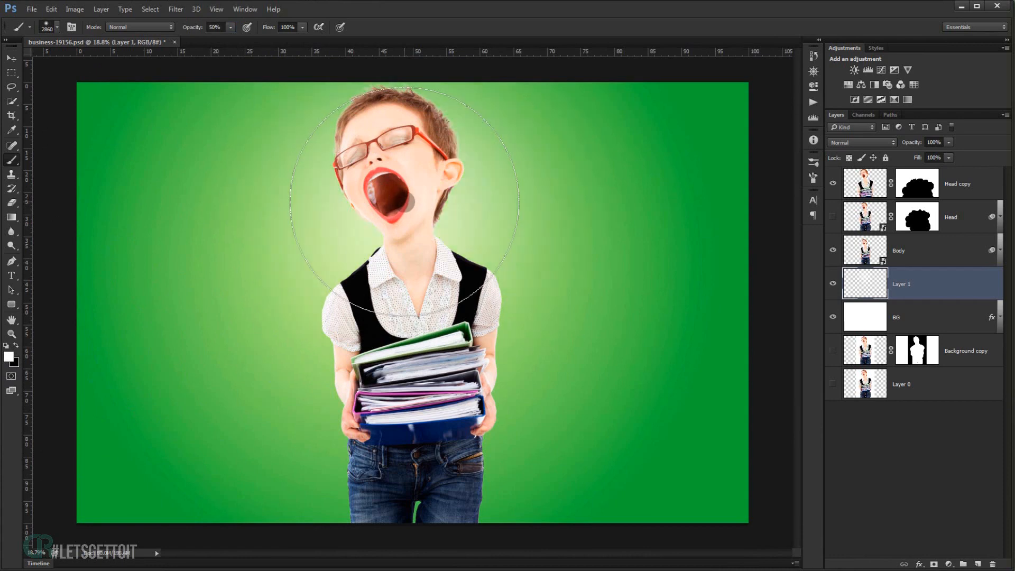
left_click(404, 201)
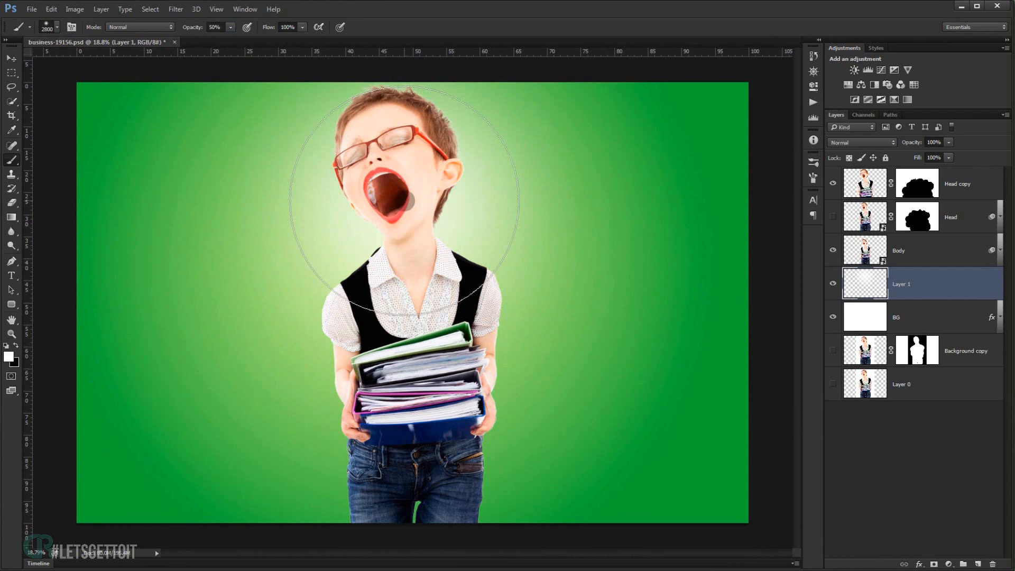
Enlarge the brush to 5000 px and add one wide white dab behind the chest on Layer 1.
key("bracketleft")
key("bracketleft")
key("bracketleft")
key("bracketleft")
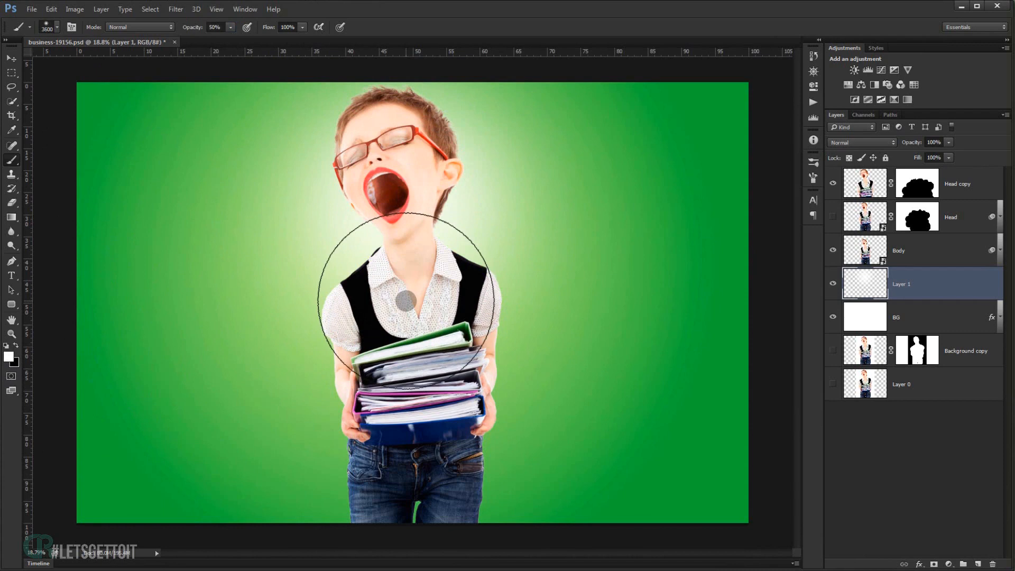
key("bracketright")
key("bracketright")
key("bracketright")
key("bracketright")
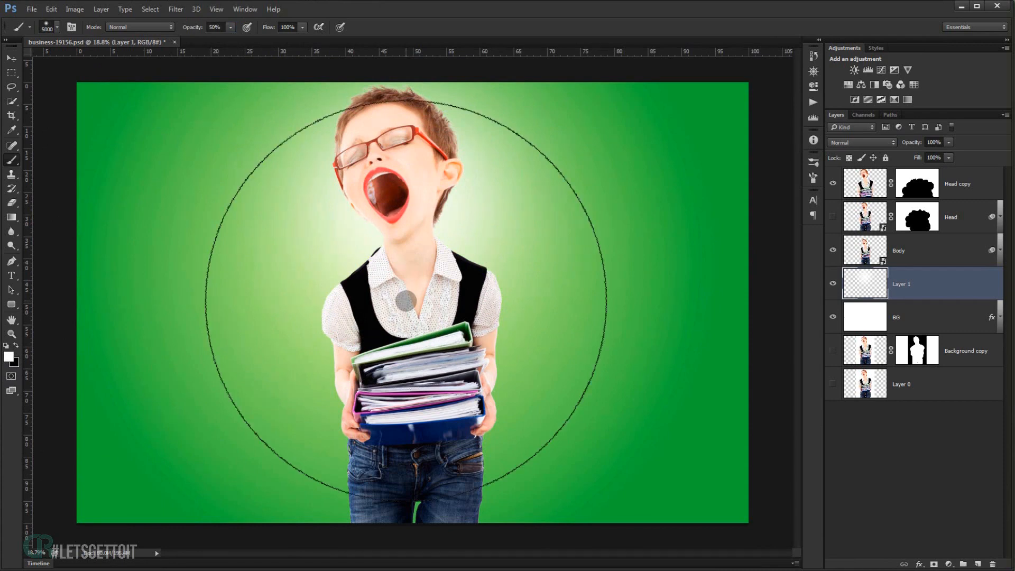
left_click(406, 300)
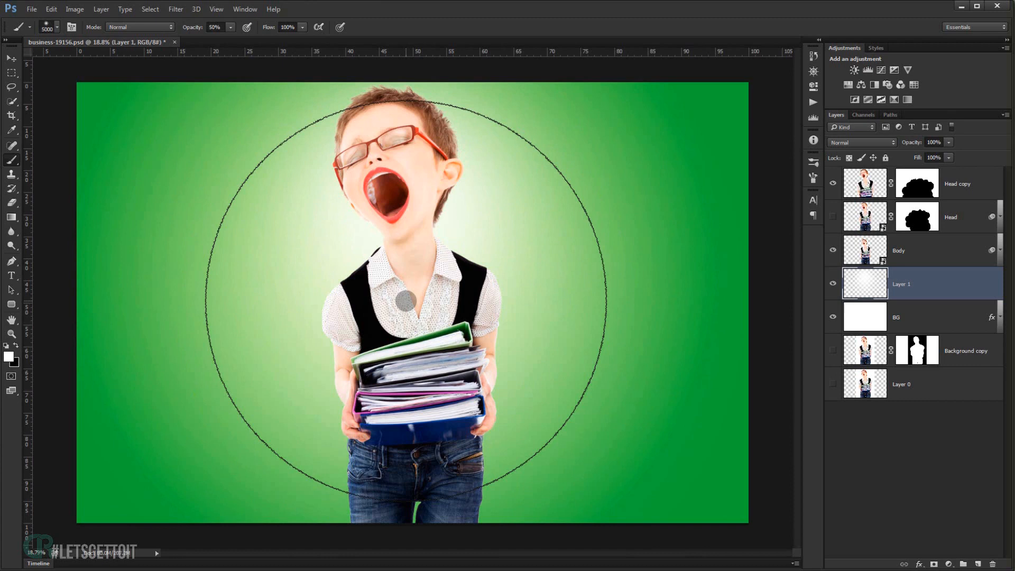
Try another 5000 px white dab behind the chest, undo it, and reduce the brush to 3800 px.
left_click(406, 300)
key("ctrl+z")
key("bracketleft")
key("bracketleft")
key("bracketleft")
key("bracketleft")
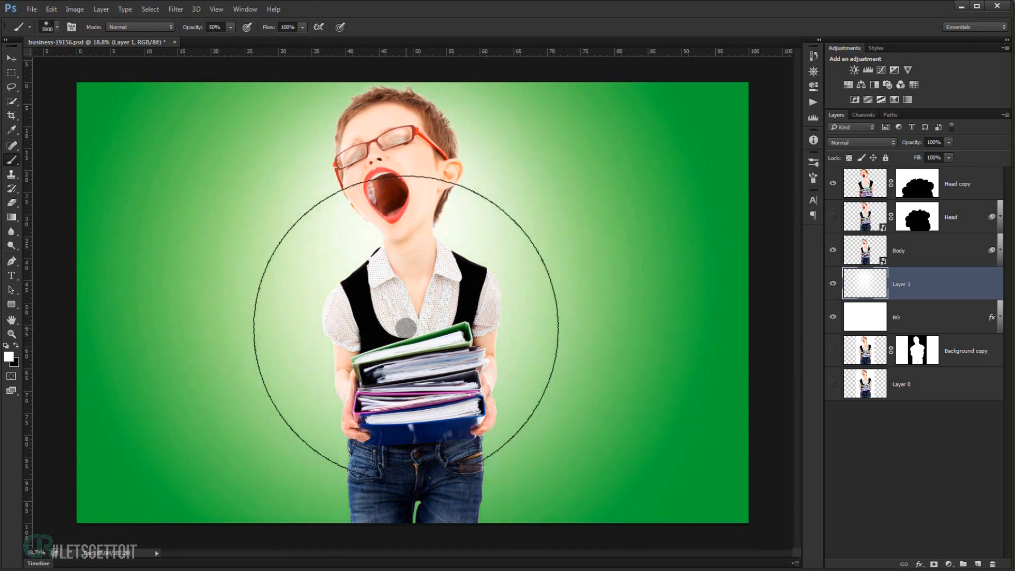
Apply a Gaussian Blur to the white glow on Layer 1.
scroll(502, 301, "down", 2)
scroll(498, 301, "up", 1)
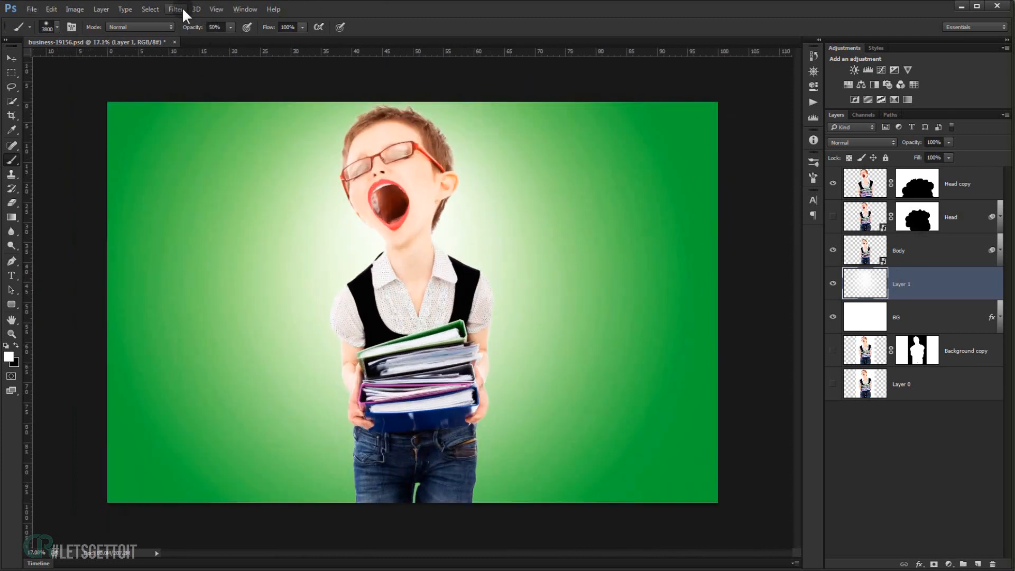
left_click(180, 8)
mouse_move(201, 118)
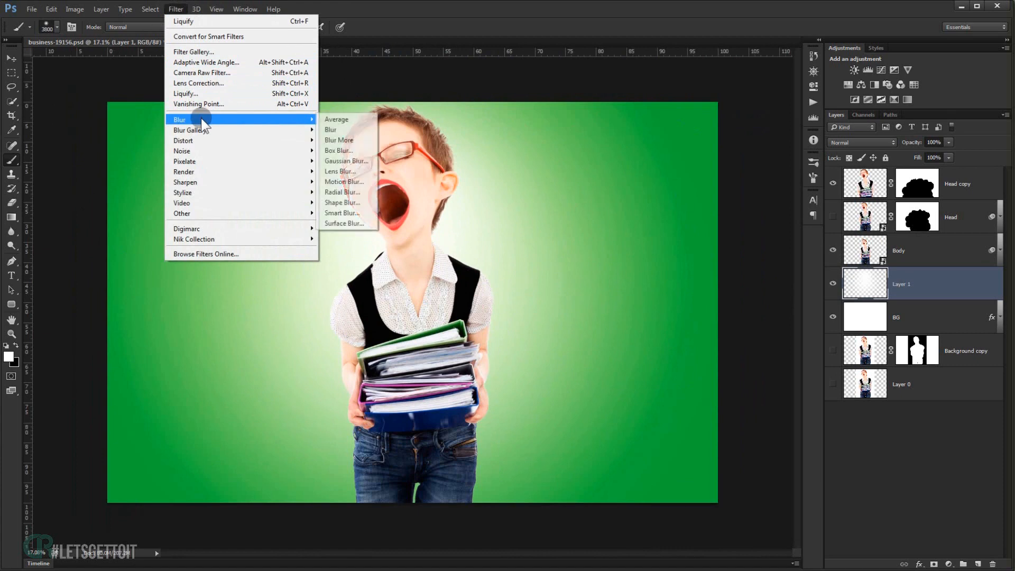
left_click(362, 161)
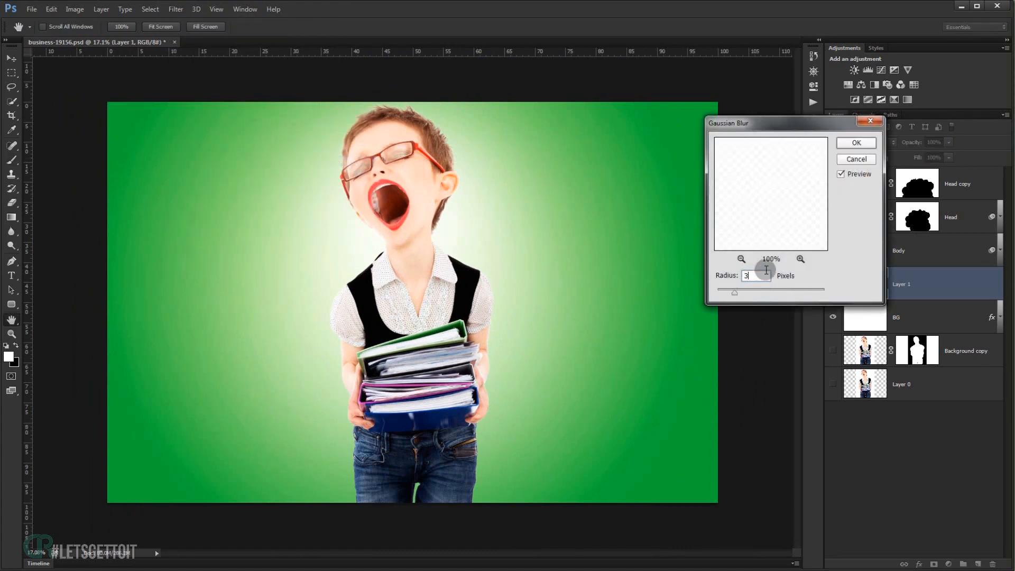
left_click(854, 142)
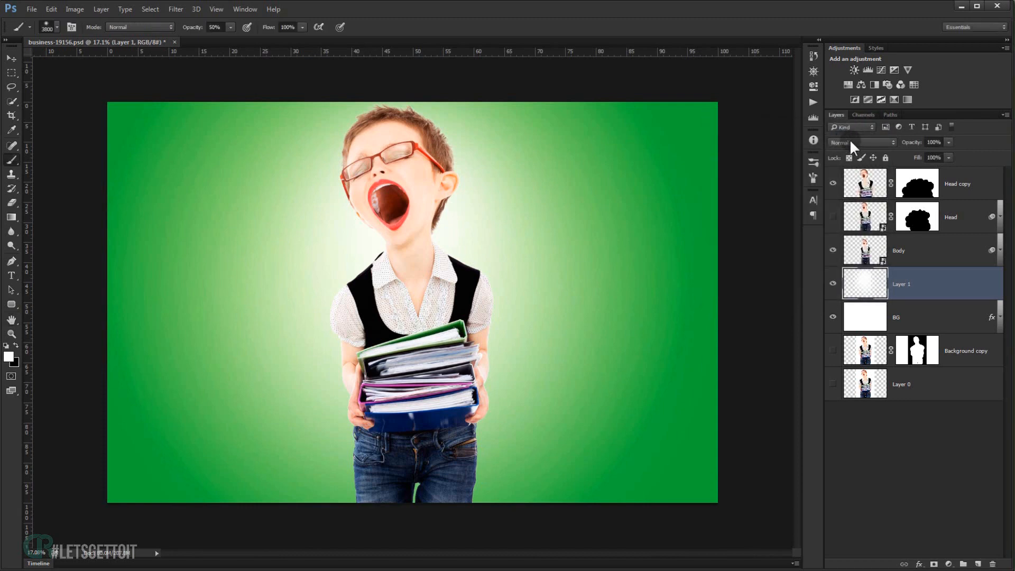
Set Layer 1's blend mode to Overlay and switch to the Move tool.
left_click(852, 140)
left_click(843, 252)
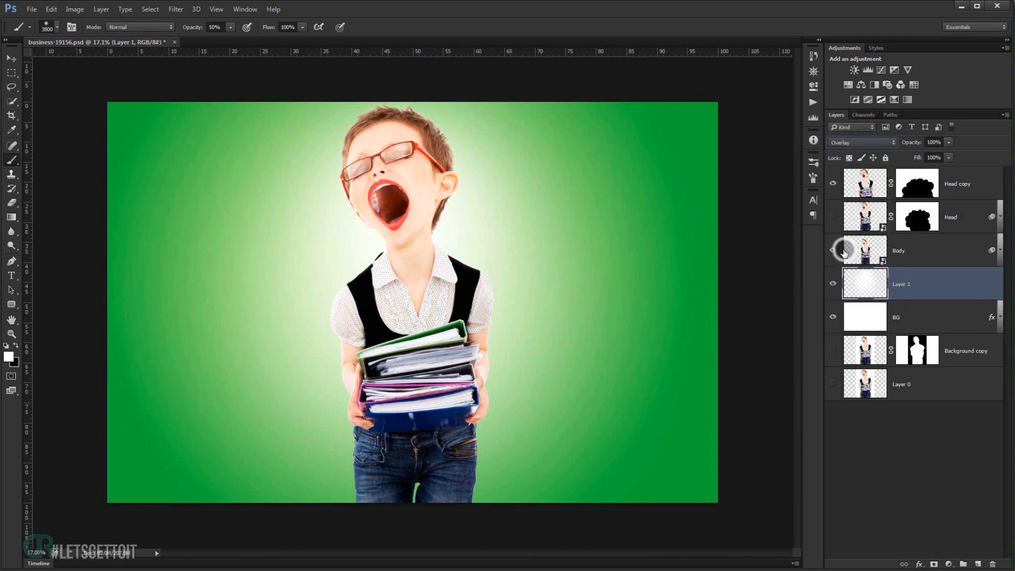
left_click(9, 60)
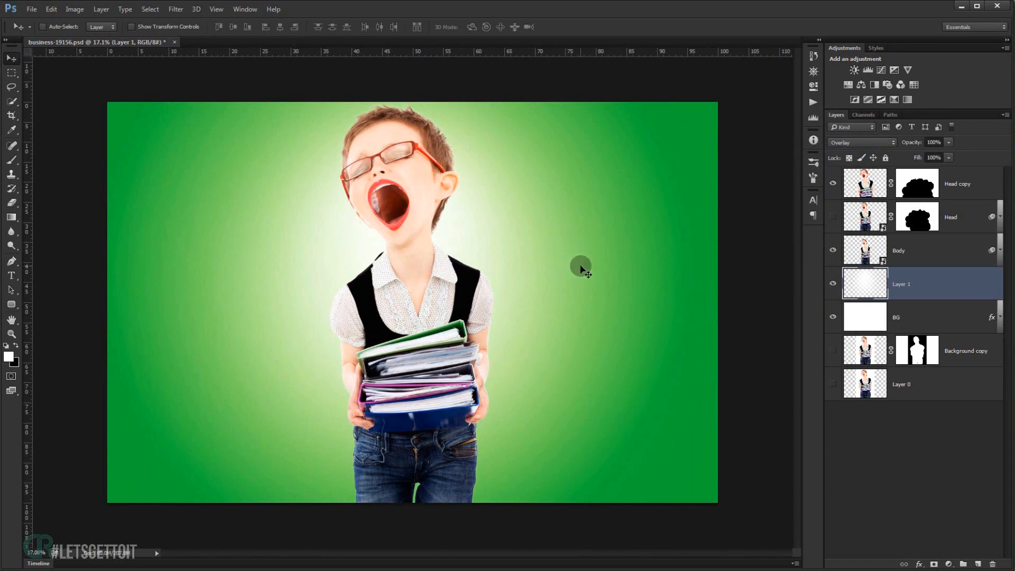
Group Layer 1 with the BG layer and name the group BG.
key("ctrl+0")
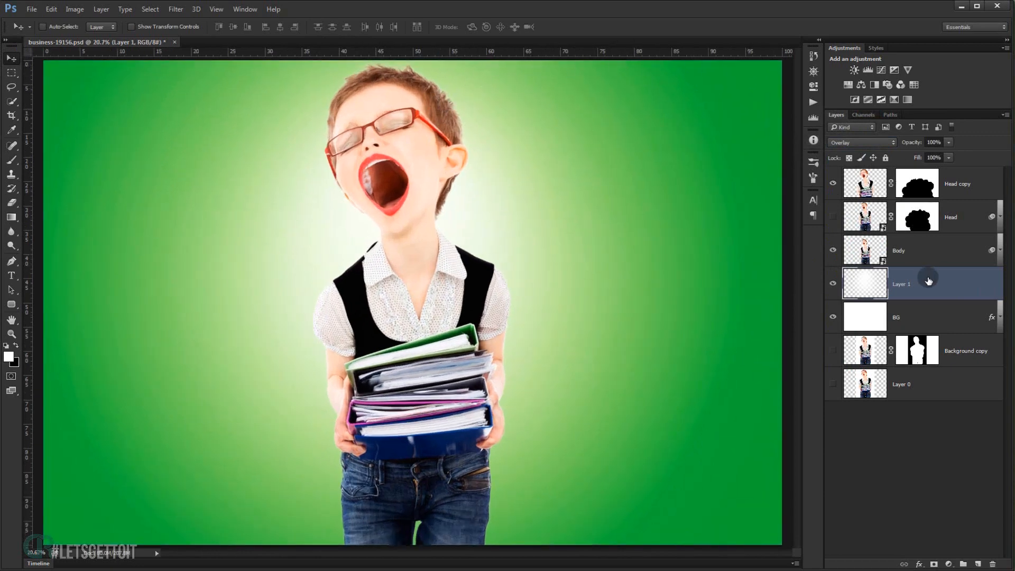
left_click(957, 317, "ctrl")
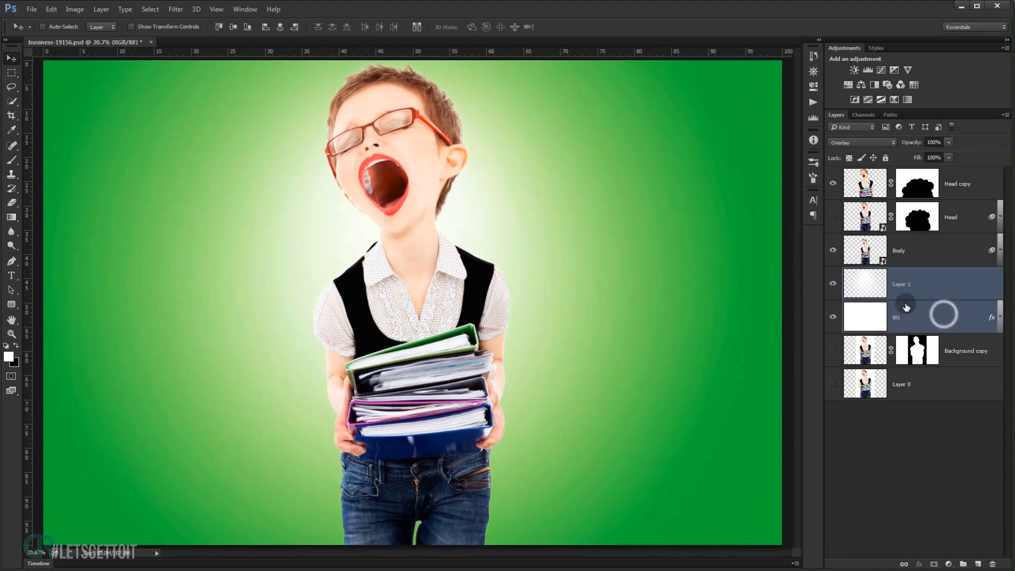
key("ctrl+g")
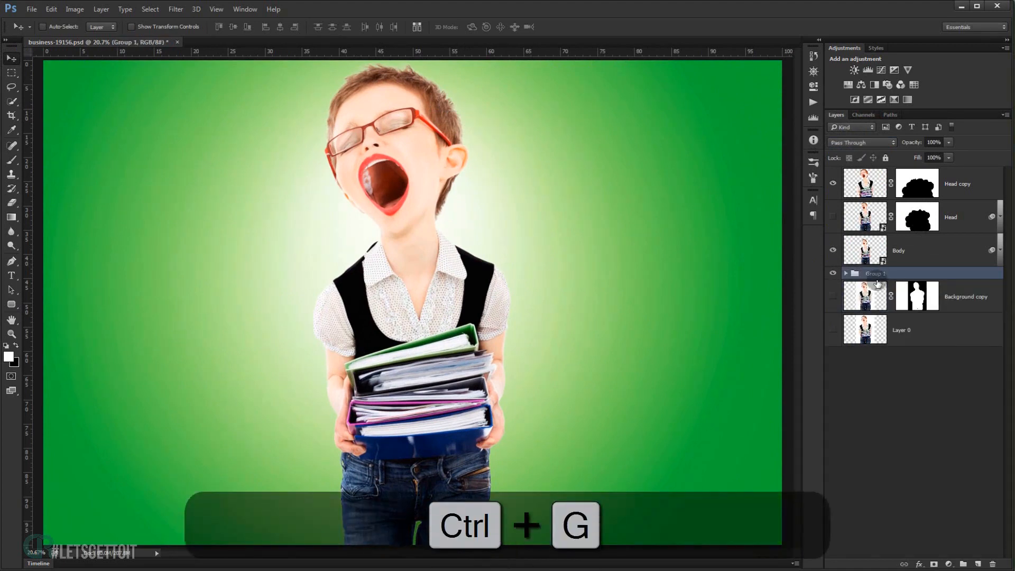
double_click(874, 274)
type("B")
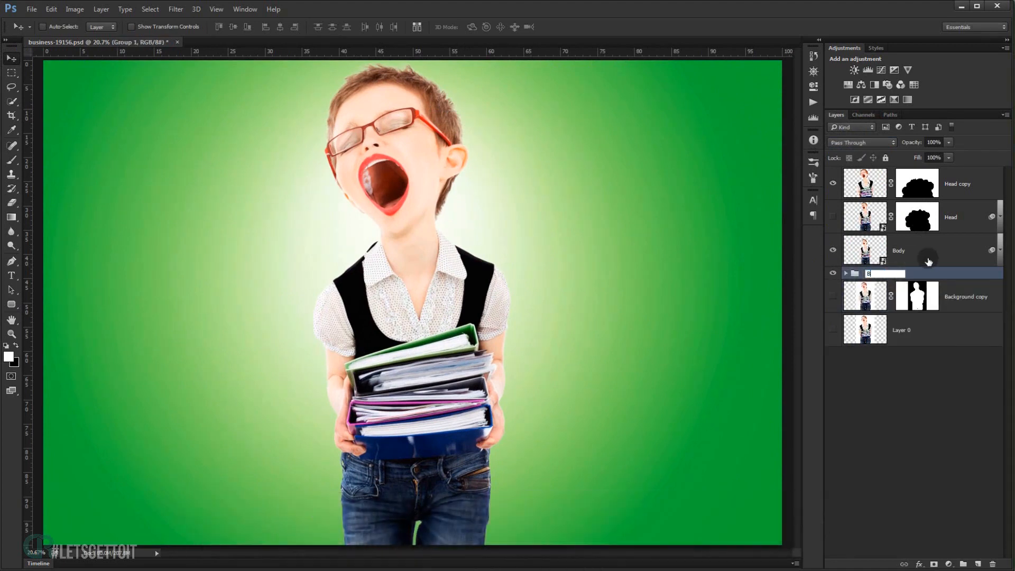
type("G")
key("Return")
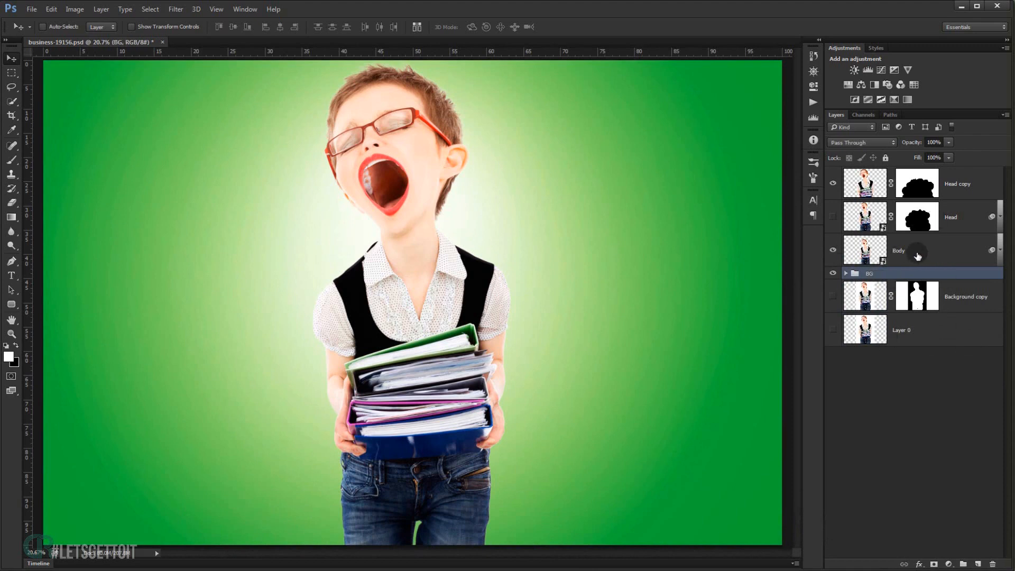
Select the Head copy layer and examine the figure's head-to-body proportions from near and far.
left_click(956, 184)
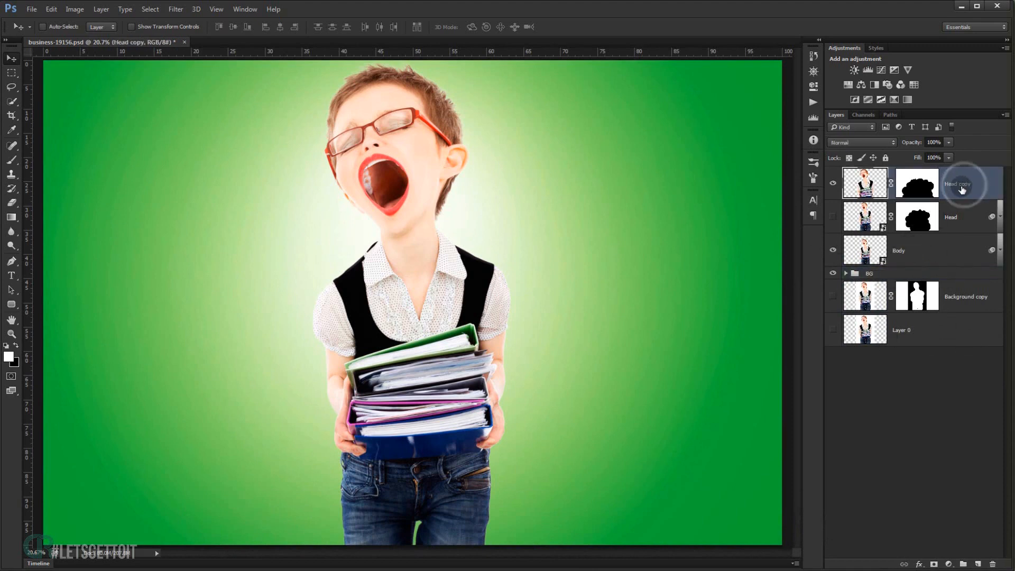
scroll(499, 258, "down", 3)
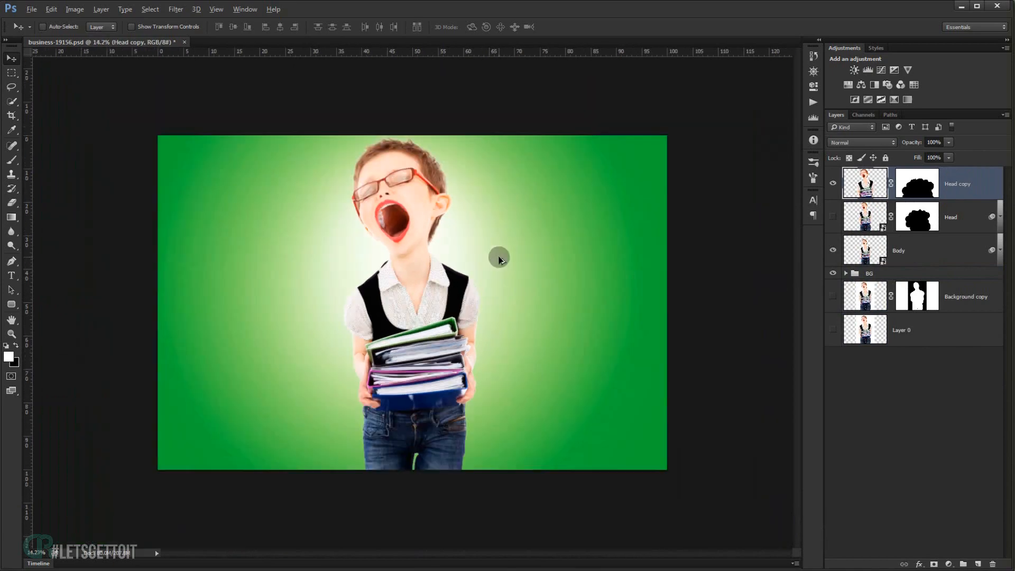
scroll(412, 272, "up", 2)
scroll(412, 271, "up", 2)
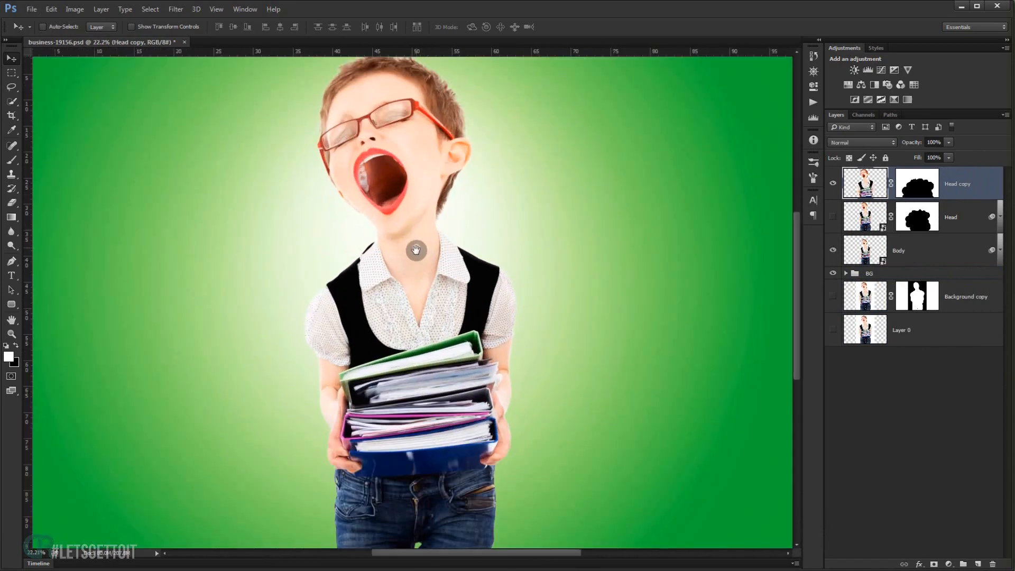
scroll(402, 253, "down", 2)
scroll(402, 252, "down", 1)
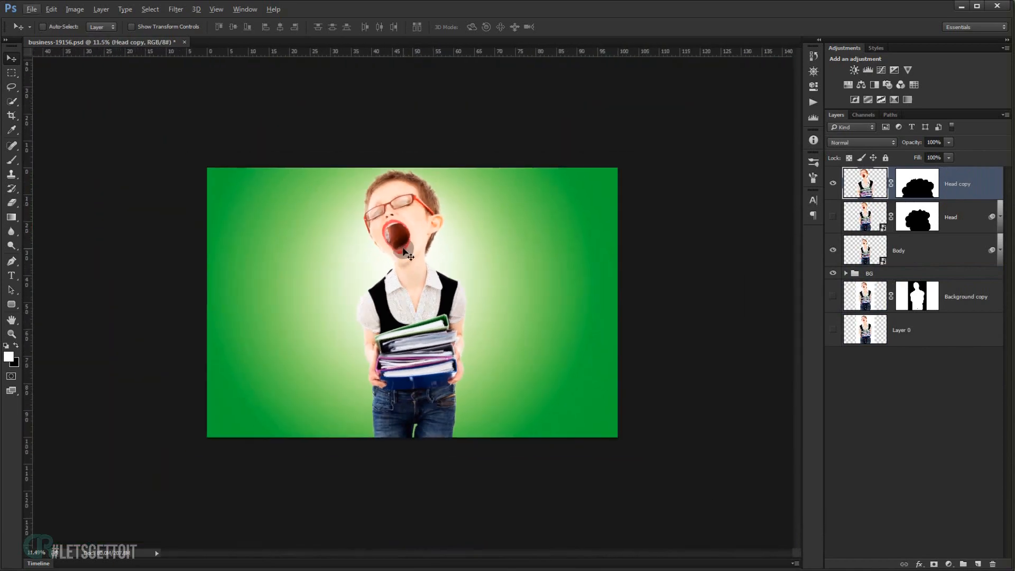
scroll(405, 252, "up", 2)
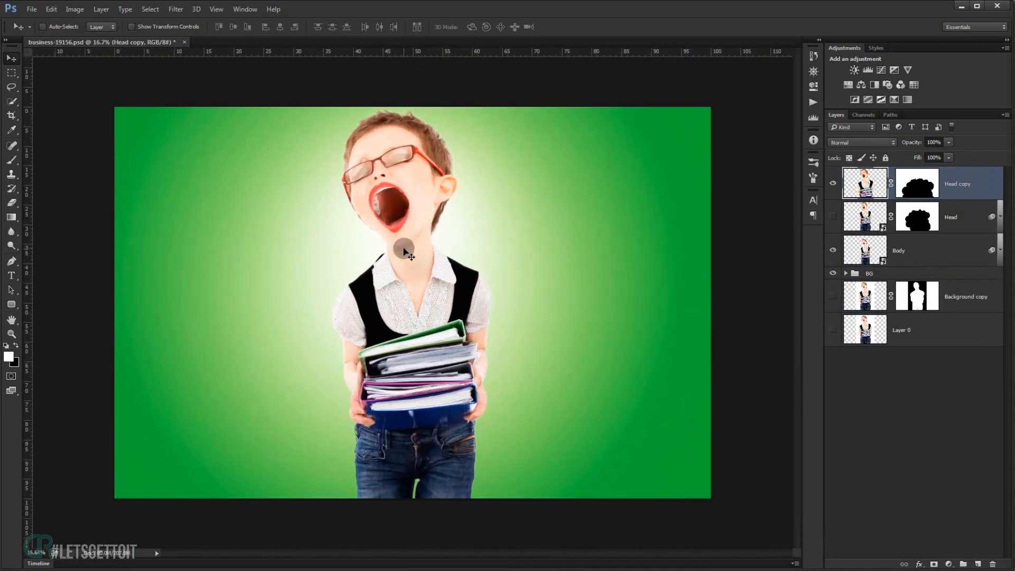
scroll(404, 251, "down", 1)
scroll(407, 289, "down", 1)
scroll(419, 317, "up", 1)
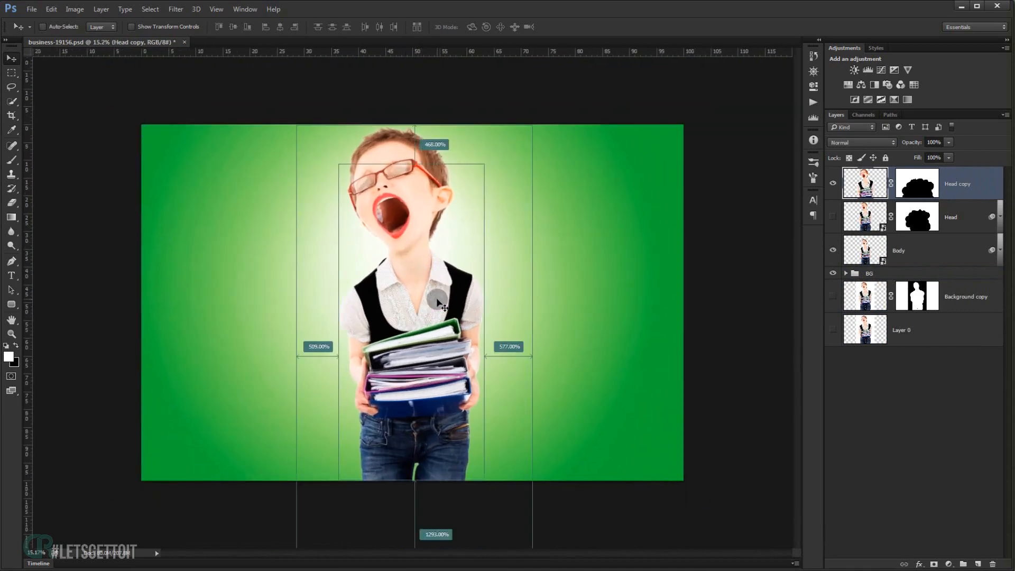
scroll(437, 301, "up", 2)
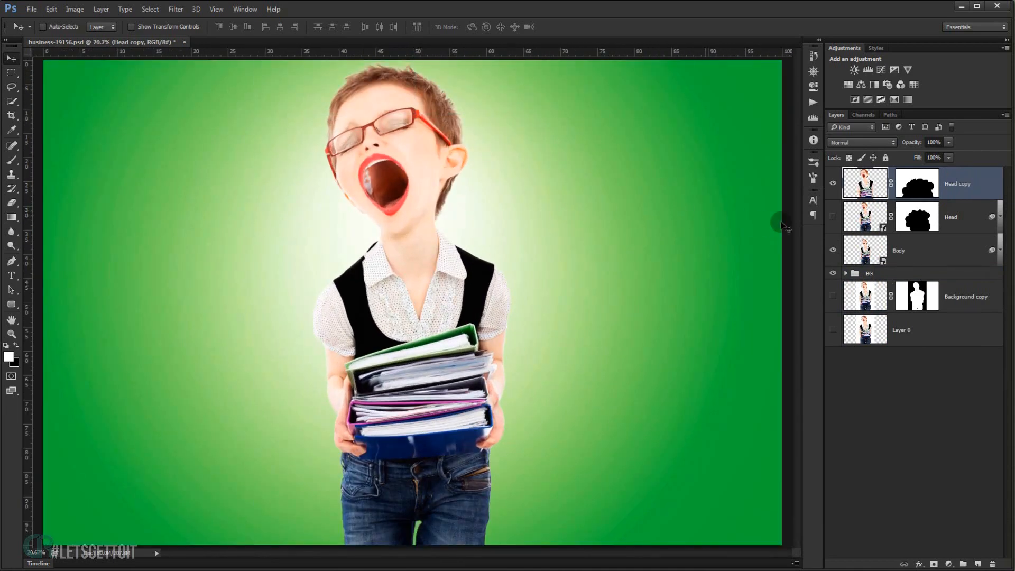
scroll(420, 286, "down", 1)
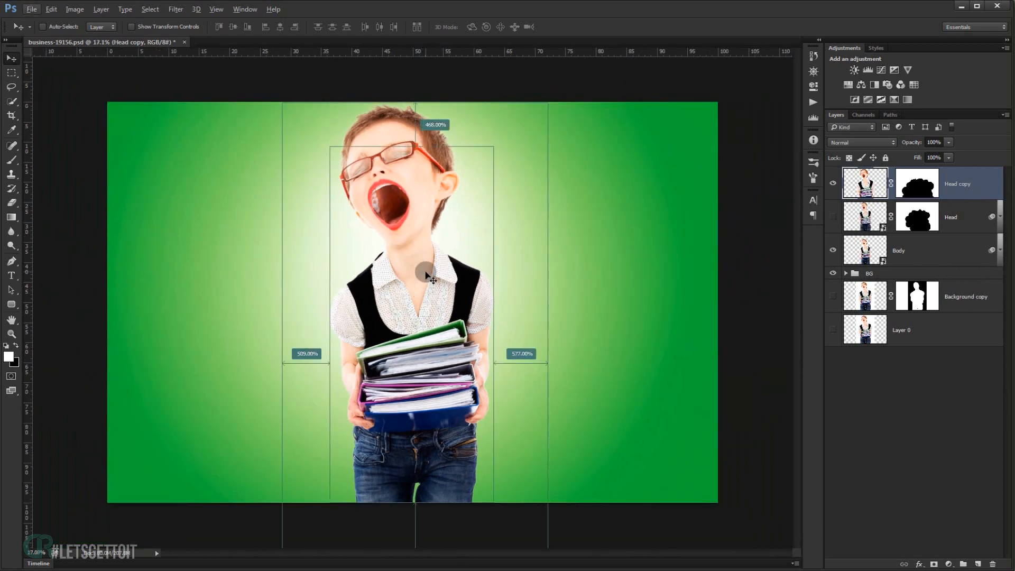
scroll(426, 275, "up", 1)
Duplicate the Body layer with the original hidden, and rasterize the copy.
left_click(900, 253)
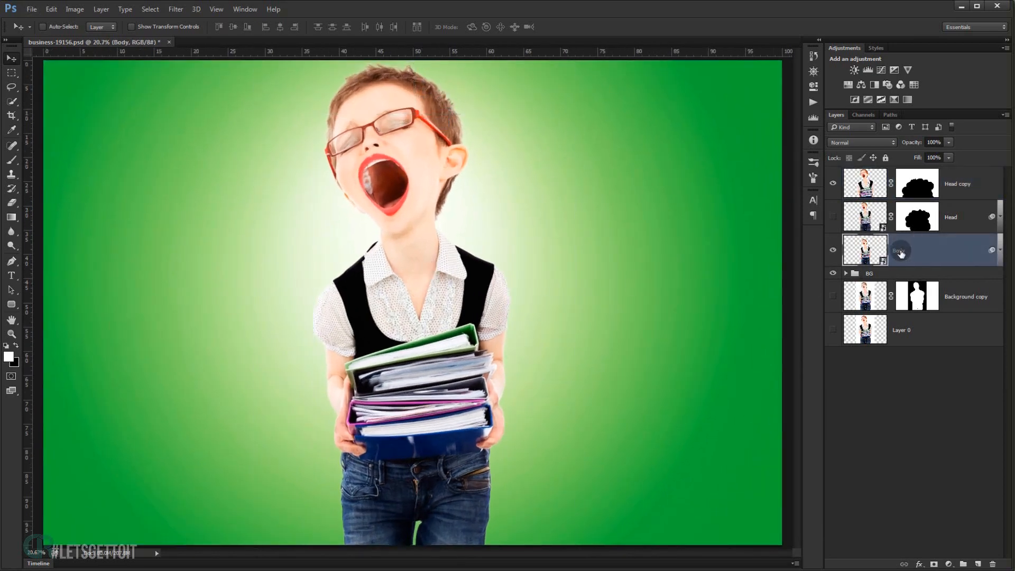
key("ctrl+t")
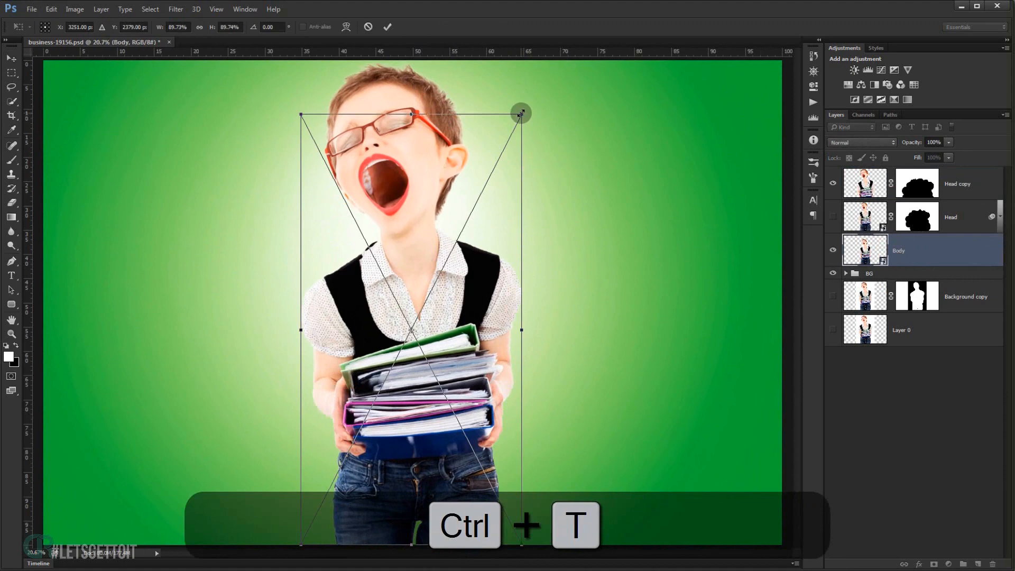
key("Escape")
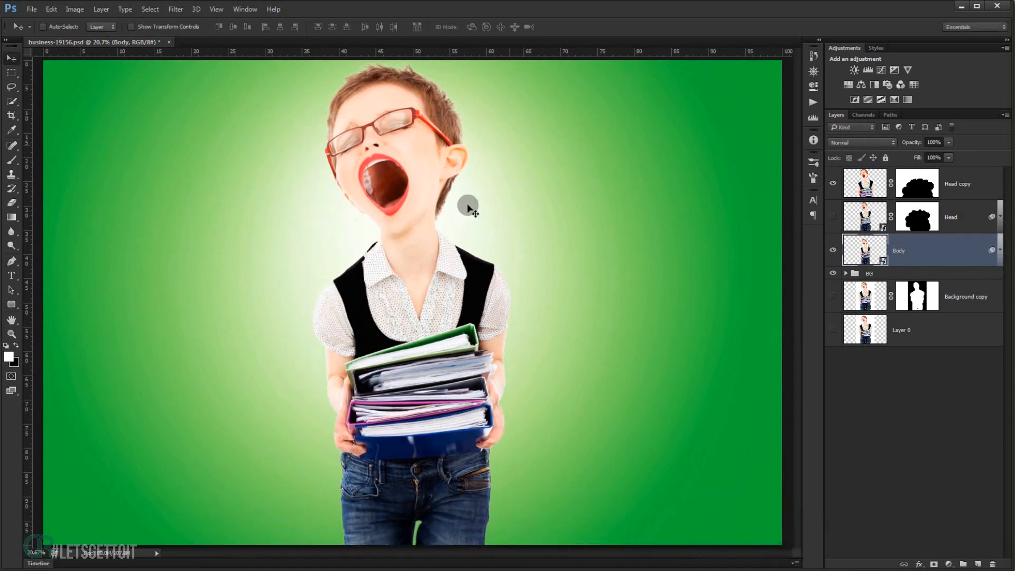
scroll(428, 258, "up", 1)
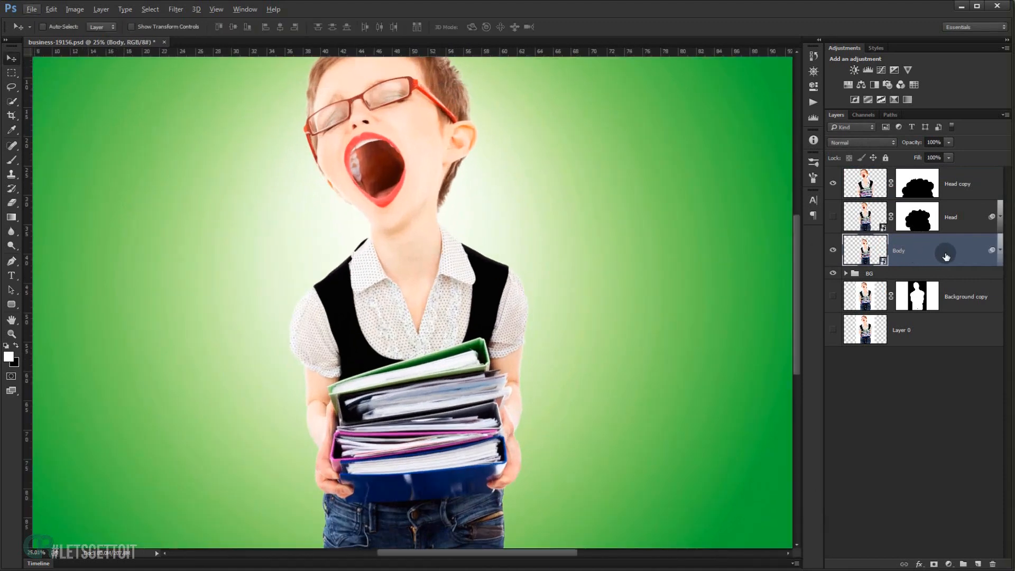
key("ctrl+j")
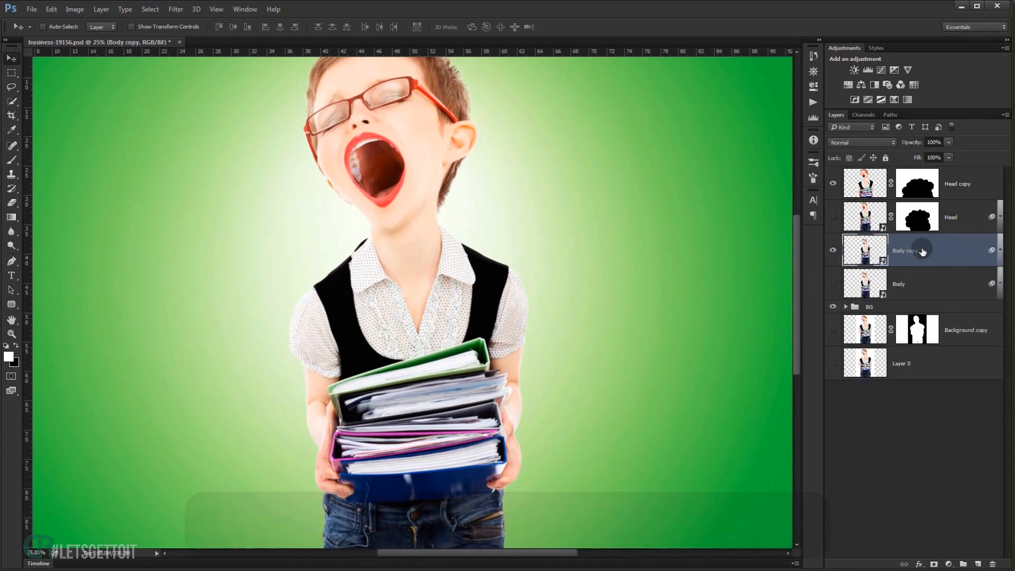
right_click(946, 254)
left_click(870, 309)
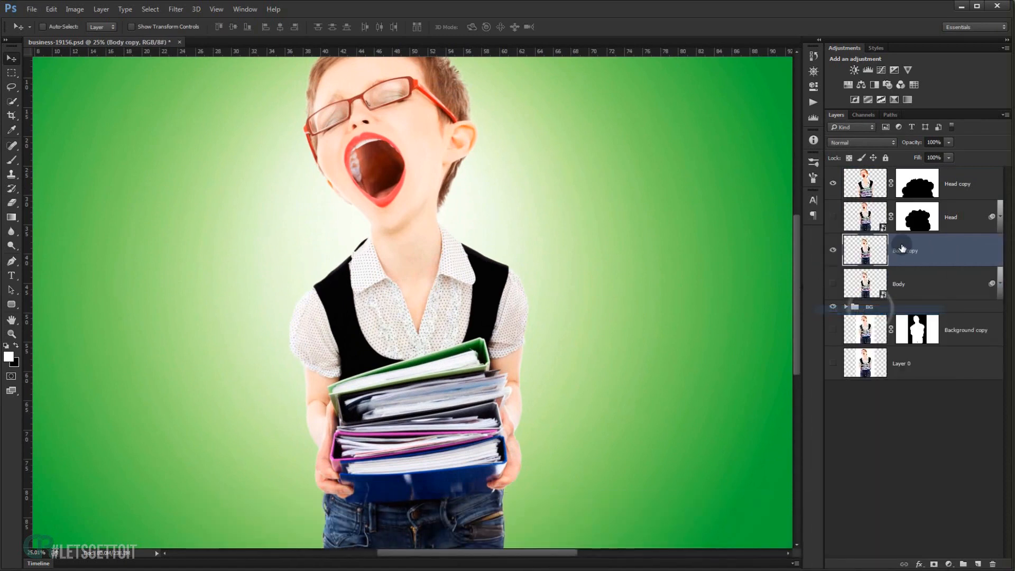
Scale the Body copy layer to about 93% and lower it until the jeans meet the canvas's bottom edge.
key("ctrl+t")
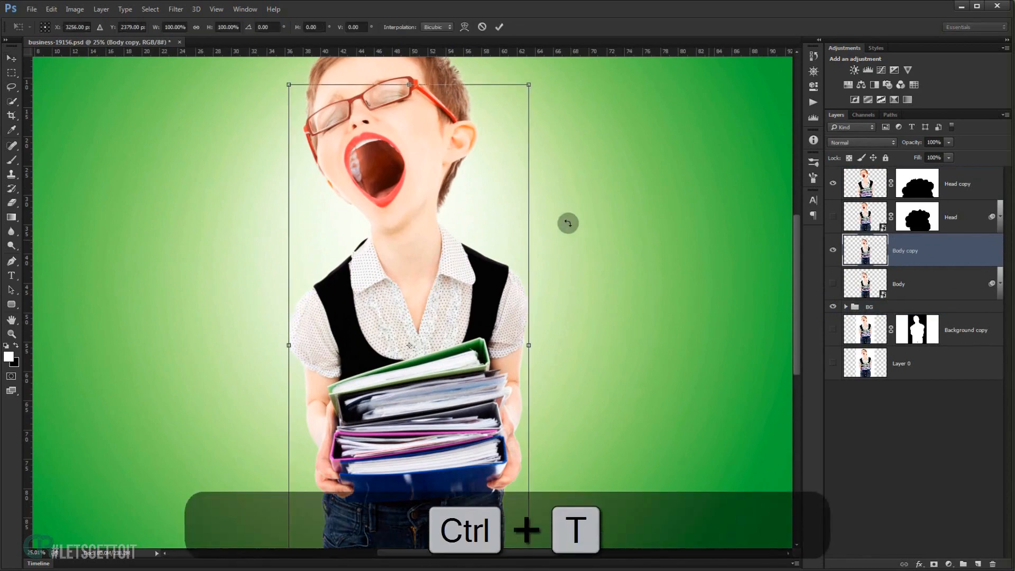
left_click_drag(527, 84, 521, 101)
scroll(512, 213, "down", 3)
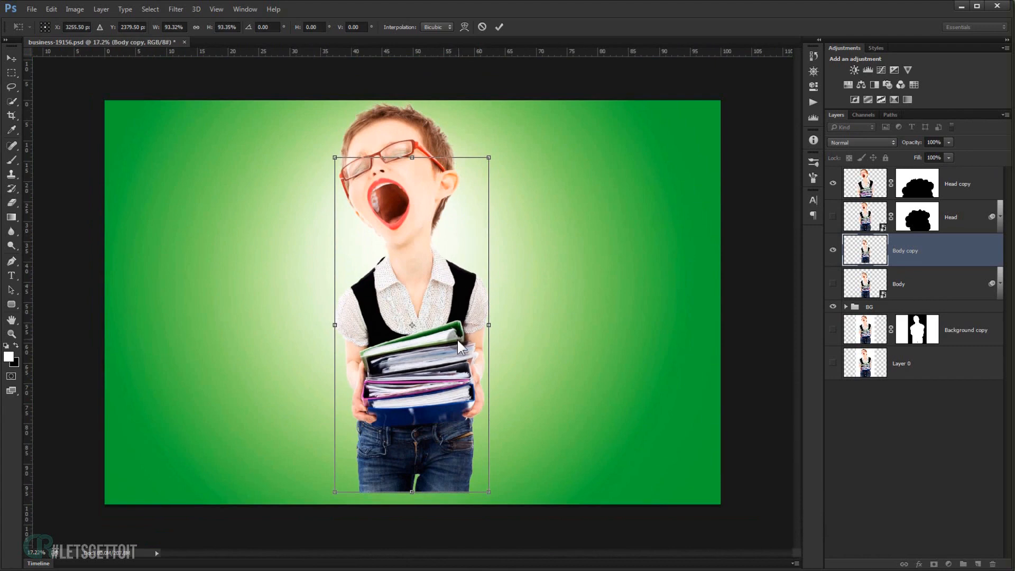
mouse_move(461, 329)
left_mouse_down()
mouse_move(460, 353)
mouse_move(460, 342)
left_mouse_up()
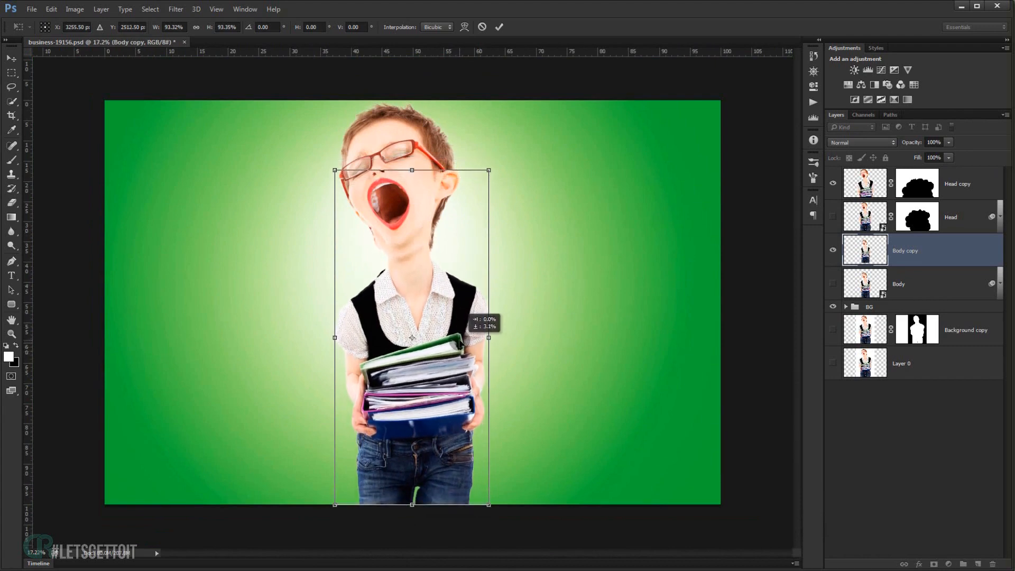
left_click_drag(460, 343, 460, 343)
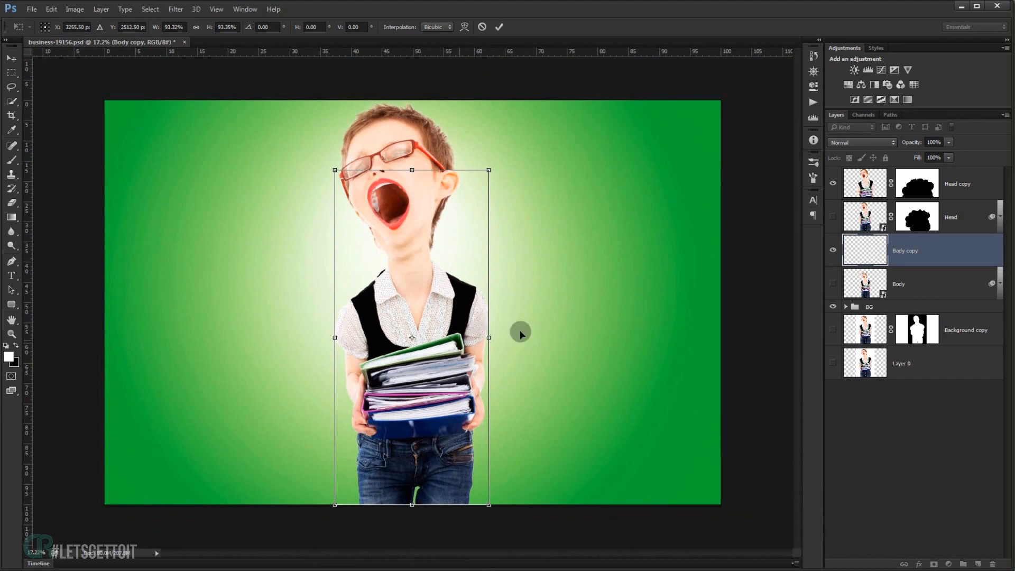
key("Return")
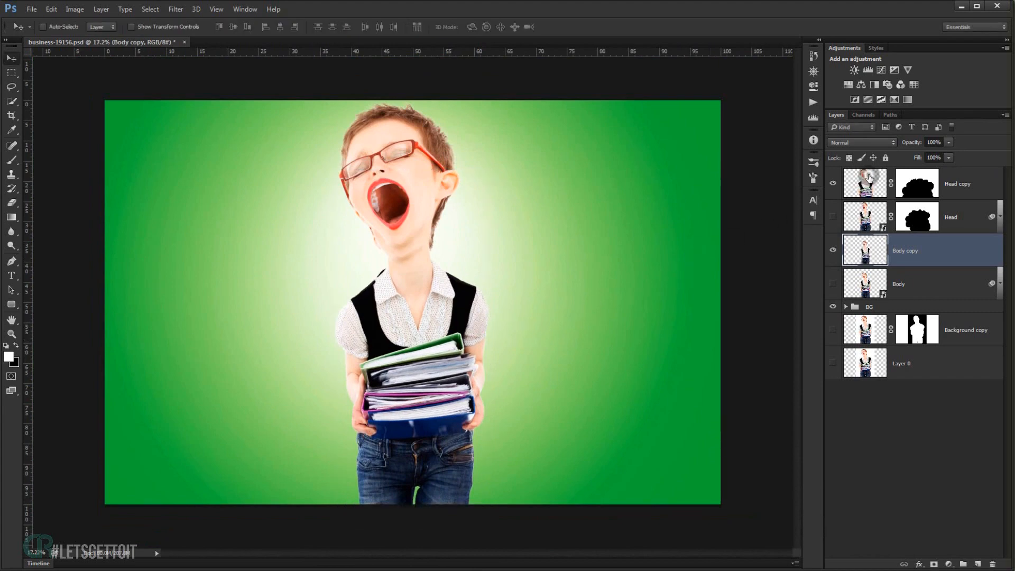
Move the Head copy layer down so the head and chin sit on the smaller body's neck.
left_click(861, 185)
left_click_drag(430, 185, 427, 210)
scroll(414, 264, "up", 2)
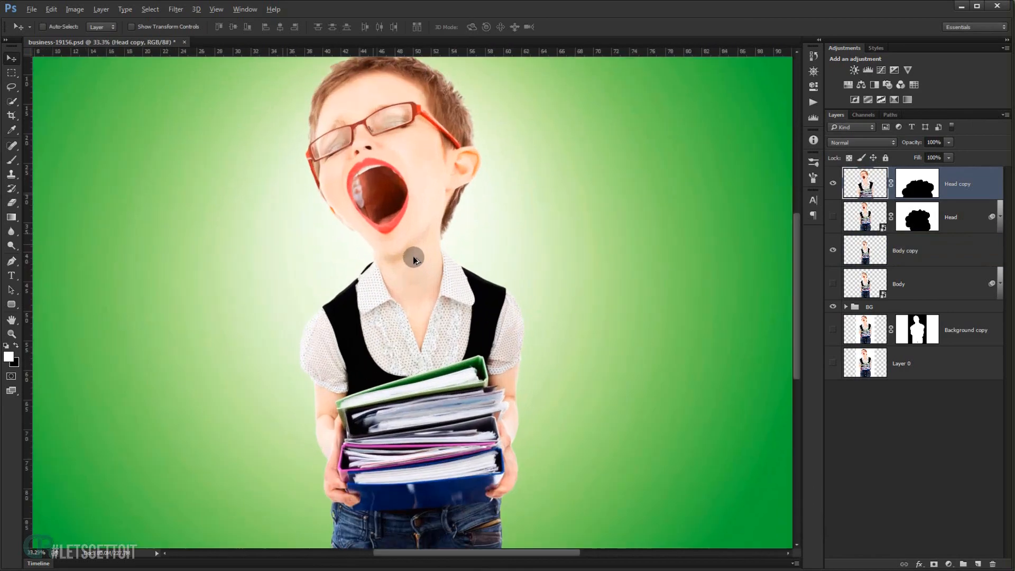
scroll(413, 259, "up", 1)
left_click_drag(396, 254, 397, 251)
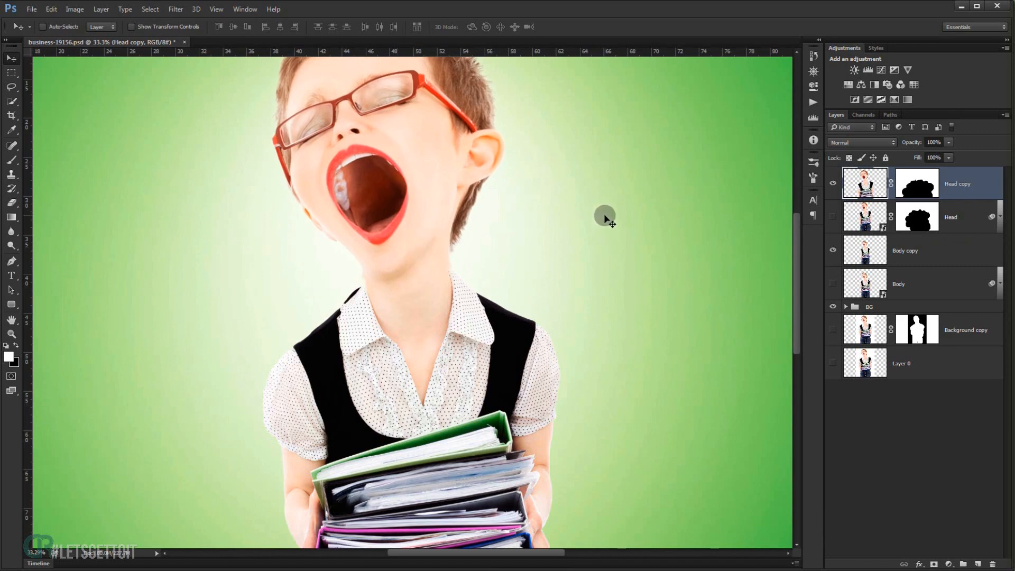
Target the Head copy layer mask with a black Brush of 1139 px at 100% opacity.
scroll(527, 229, "up", 6)
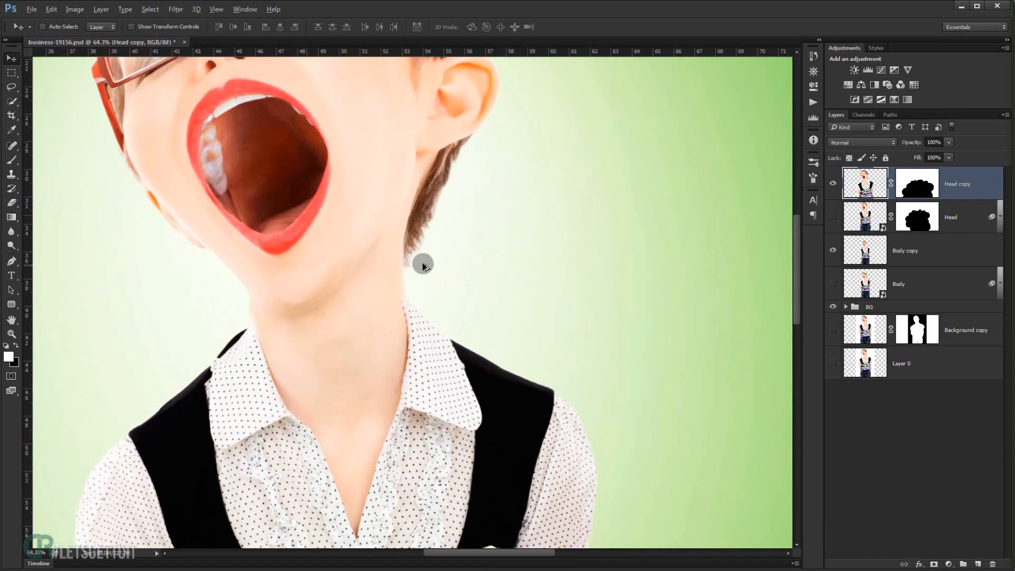
left_click(927, 181)
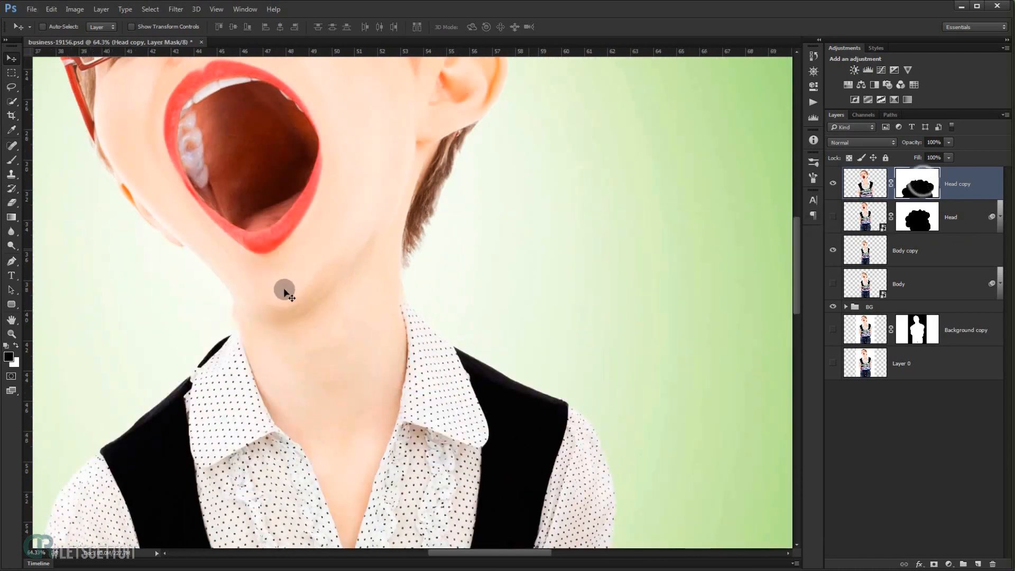
left_click(11, 160)
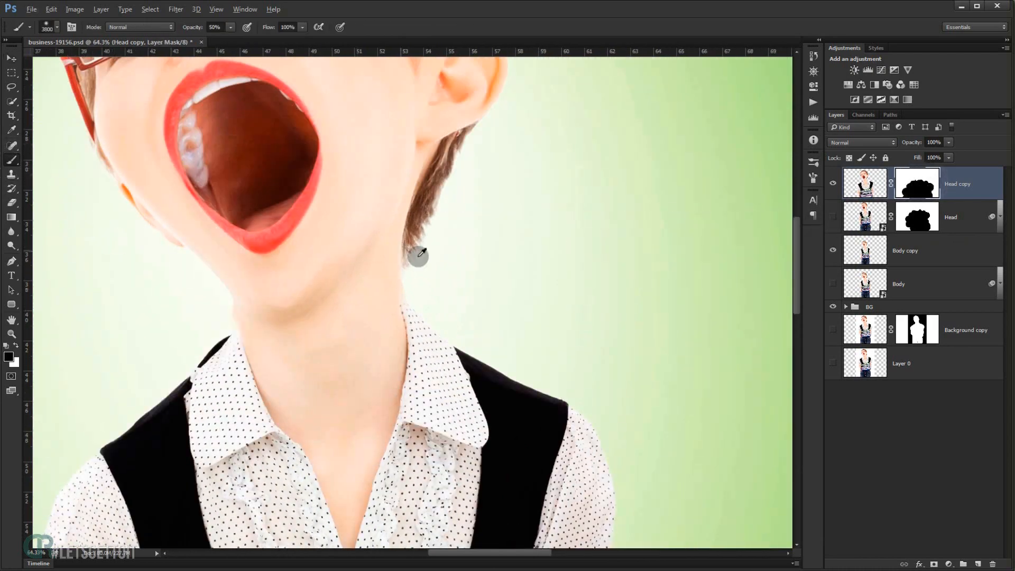
mouse_move(449, 268)
left_mouse_down()
mouse_move(475, 268)
mouse_move(15, 224)
left_mouse_up()
left_click_drag(192, 27, 224, 27)
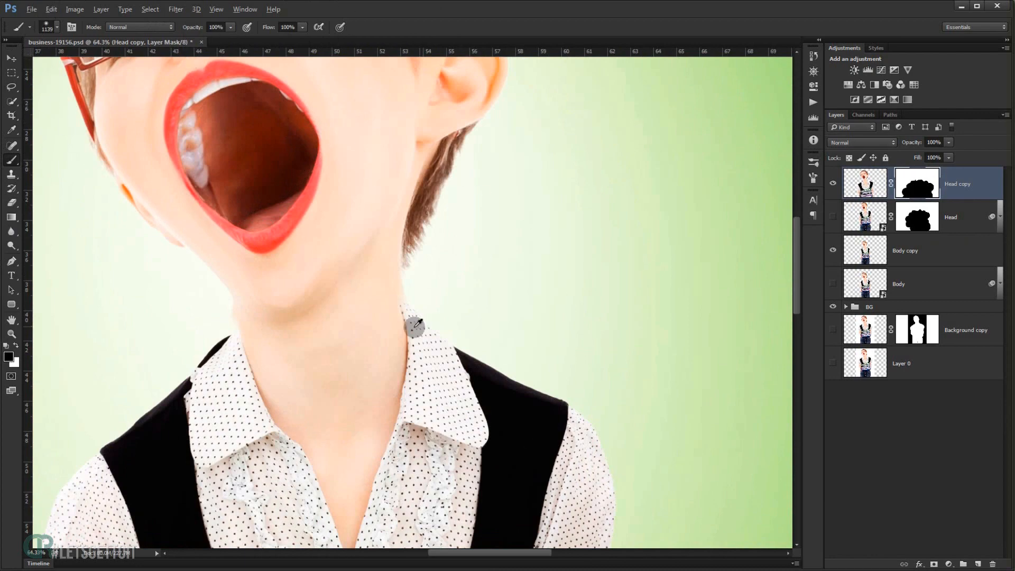
Paint black on the Head copy mask where the neck meets the collar below the ear, using a brush of about 53 px.
mouse_move(415, 326)
left_mouse_down()
mouse_move(297, 471)
mouse_move(426, 294)
mouse_move(417, 249)
mouse_move(426, 218)
mouse_move(417, 254)
left_mouse_up()
scroll(398, 308, "up", 8)
scroll(415, 304, "up", 2)
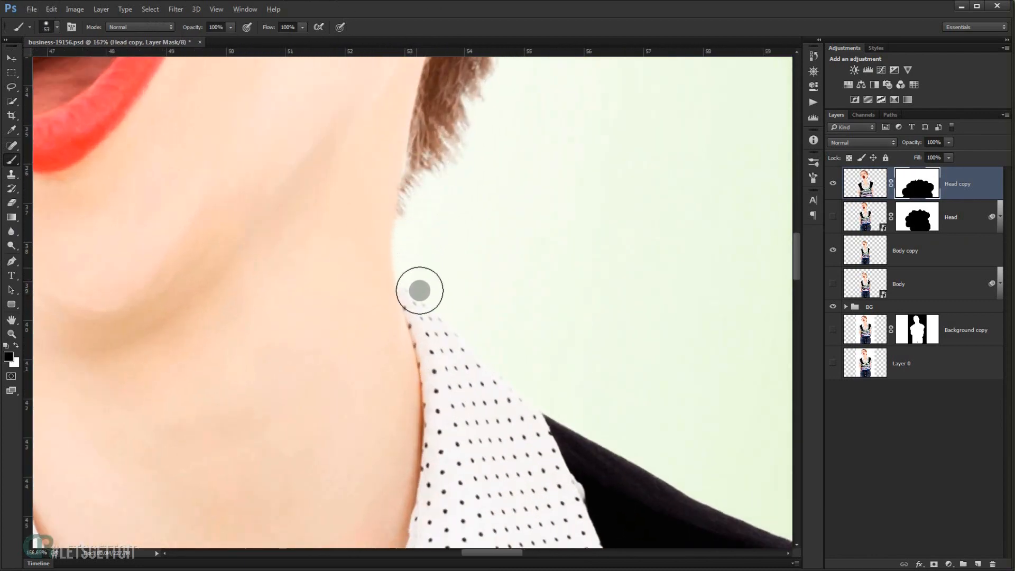
left_click_drag(436, 345, 820, 215)
Clean up the Head copy mask on the opposite side of the neck, from jaw to collar, reducing the brush to about 29 px.
mouse_move(338, 194)
left_mouse_down()
mouse_move(333, 158)
mouse_move(354, 274)
mouse_move(335, 158)
left_mouse_up()
key("x")
left_click_drag(349, 98, 356, 108)
key("x")
right_click(295, 159, "alt")
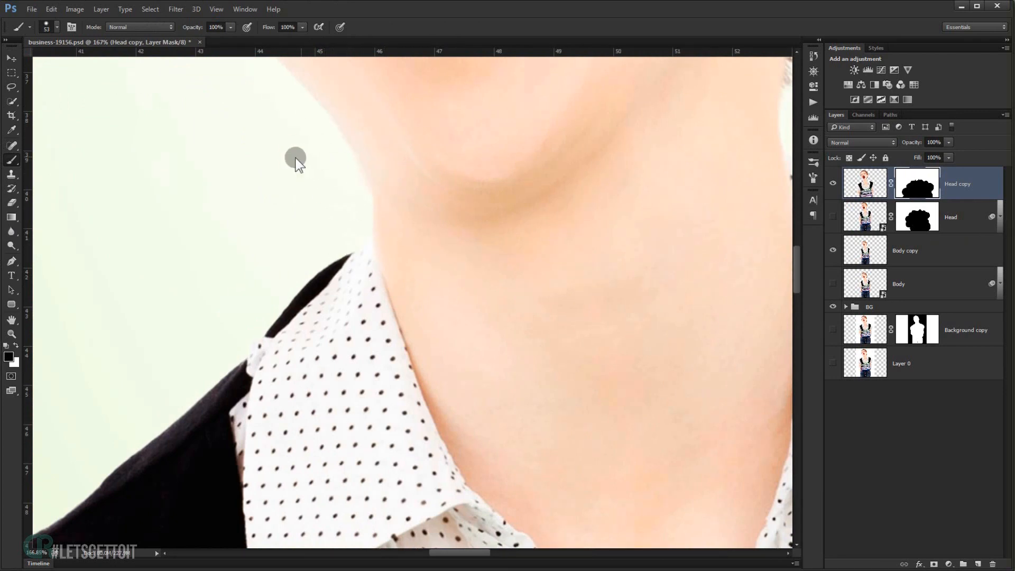
right_click(301, 176, "alt")
left_click_drag(296, 118, 336, 212)
left_click_drag(373, 331, 375, 274)
scroll(494, 325, "down", 10)
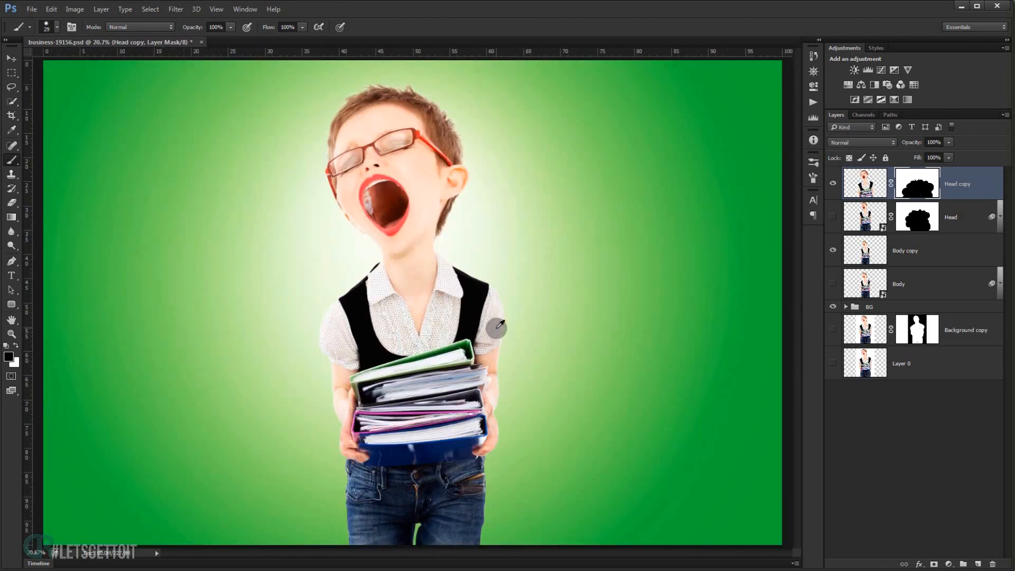
Refine the Head copy mask along the jaw edge above the collar, alternating white and black paint.
scroll(484, 307, "up", 12)
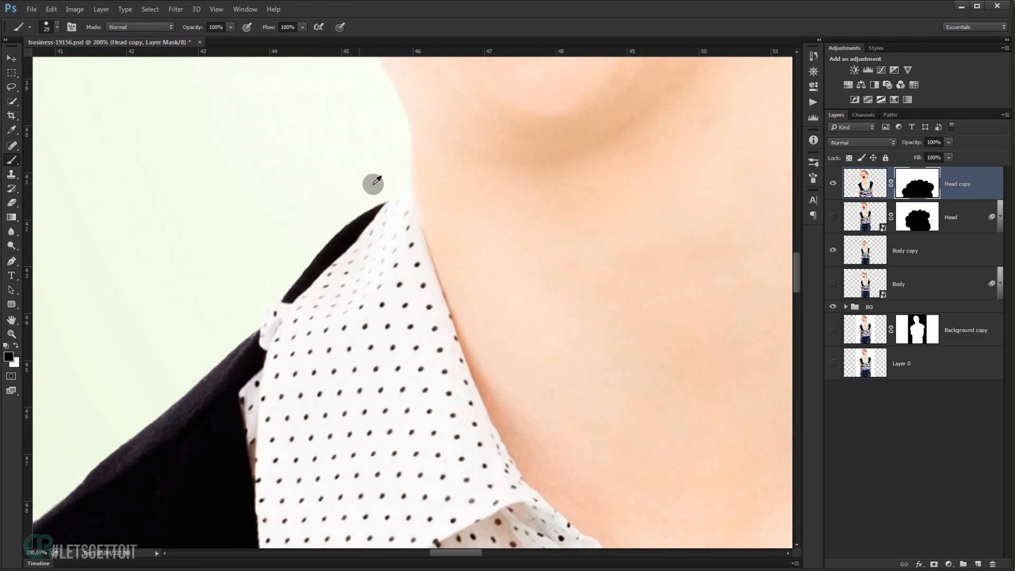
key("x")
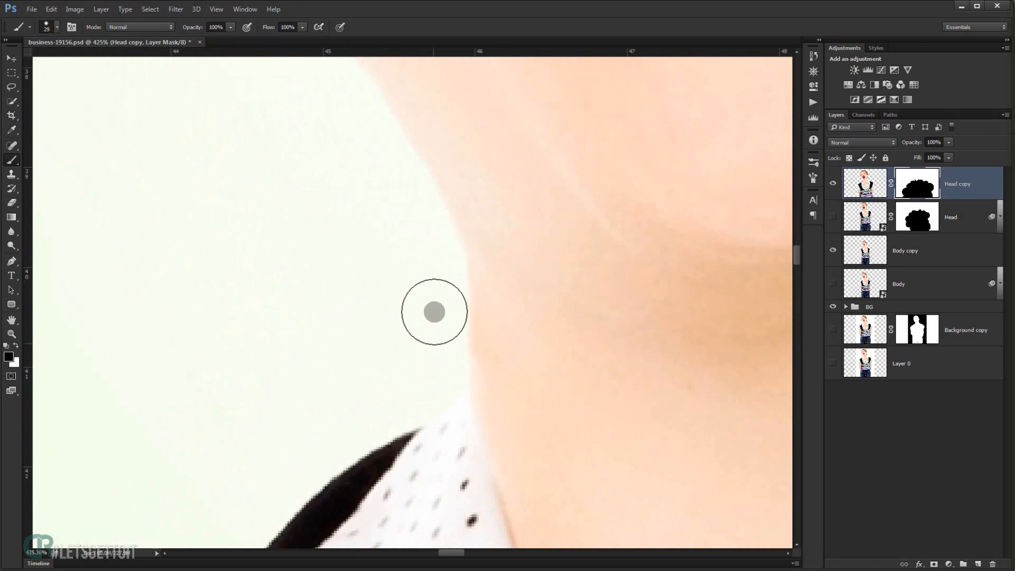
scroll(449, 264, "down", 2)
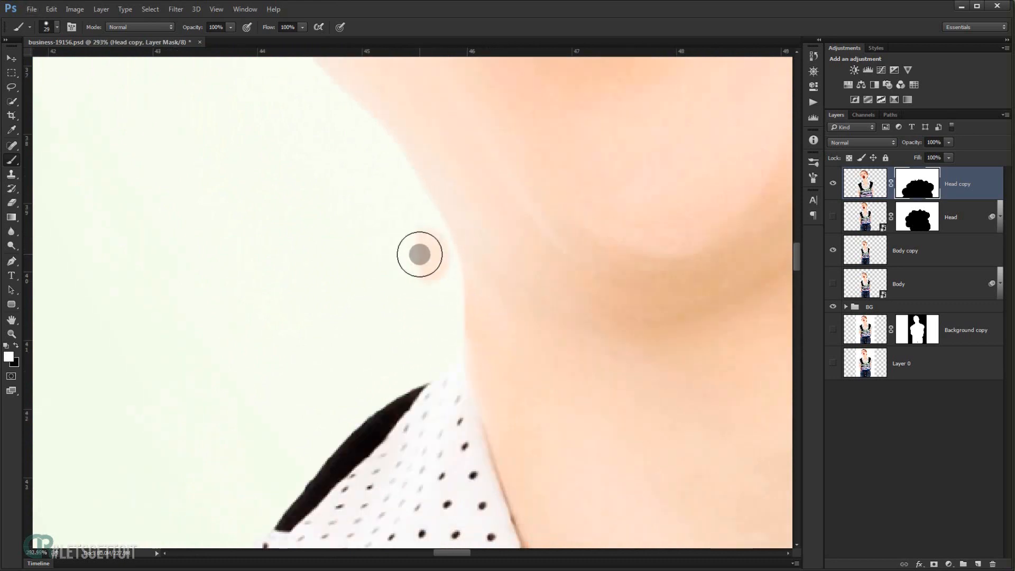
key("x")
scroll(454, 264, "down", 2)
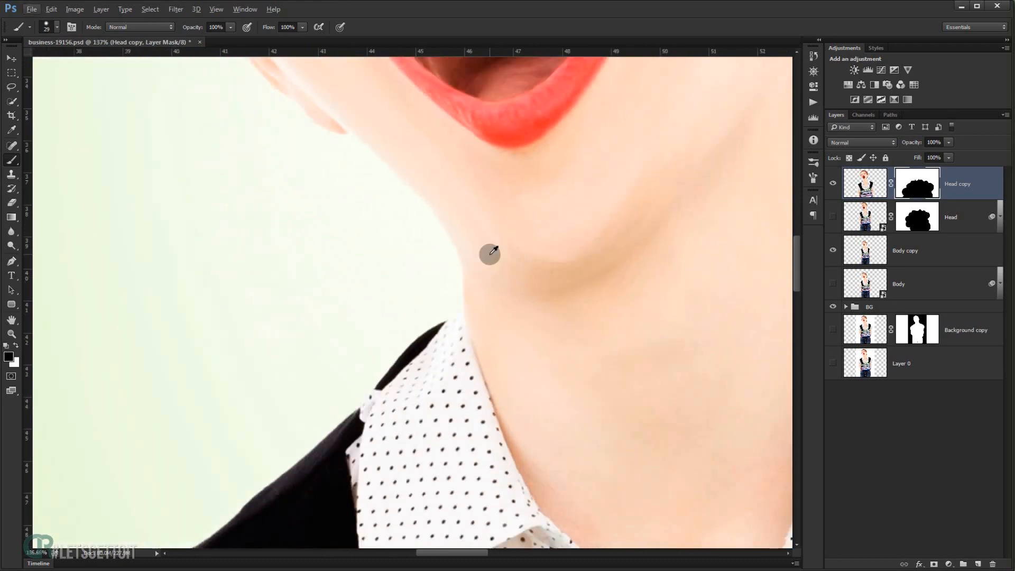
scroll(410, 237, "up", 2)
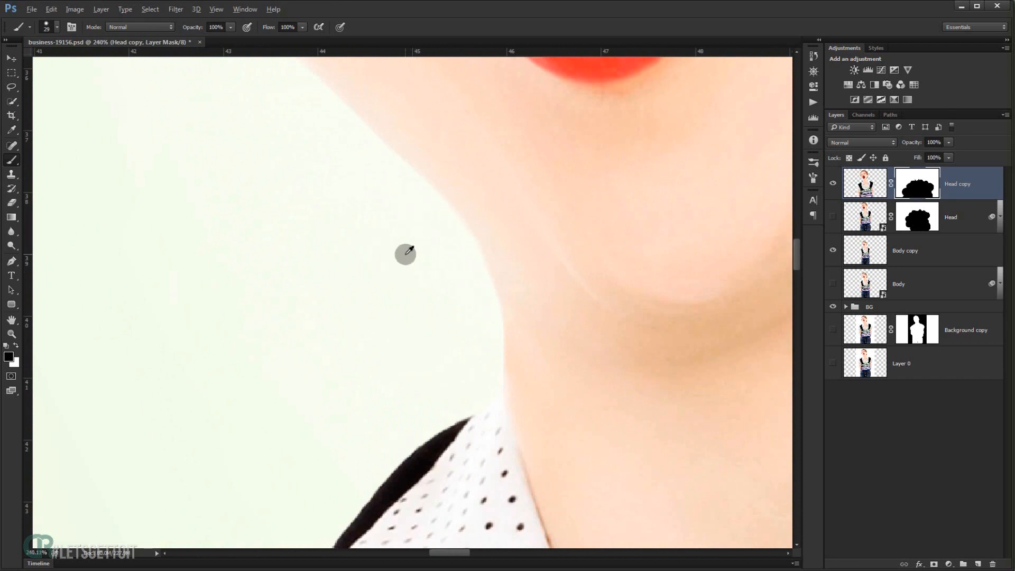
scroll(404, 254, "down", 4)
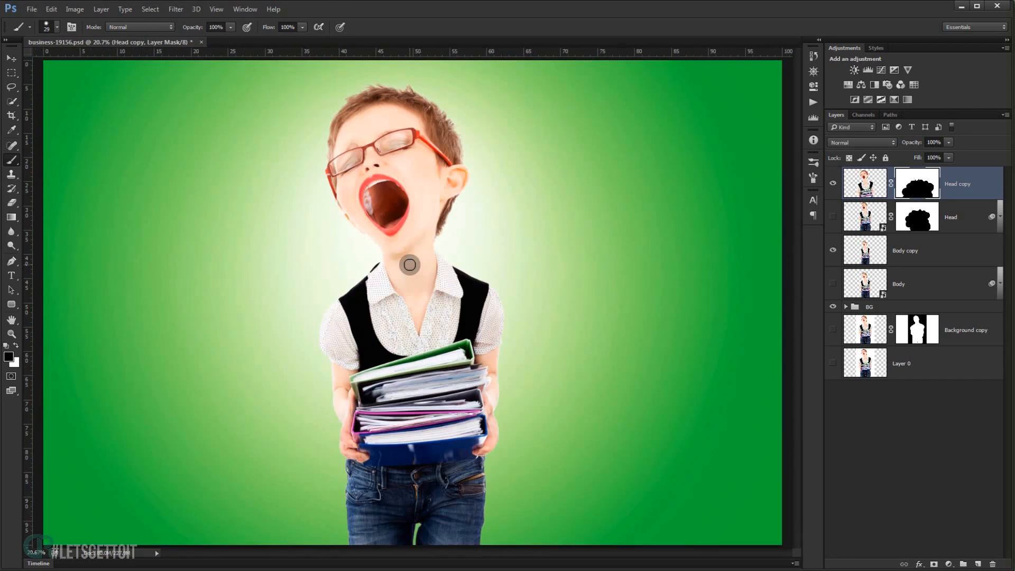
key("x")
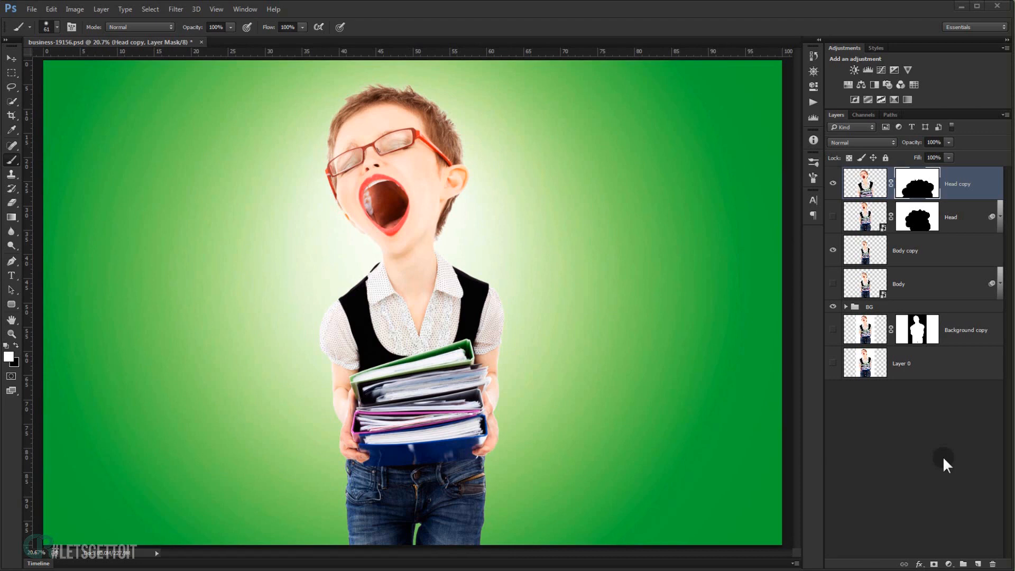
Create a new layer named Model, and stamp the visible layers onto it with the BG group hidden.
left_click(976, 563)
double_click(910, 183)
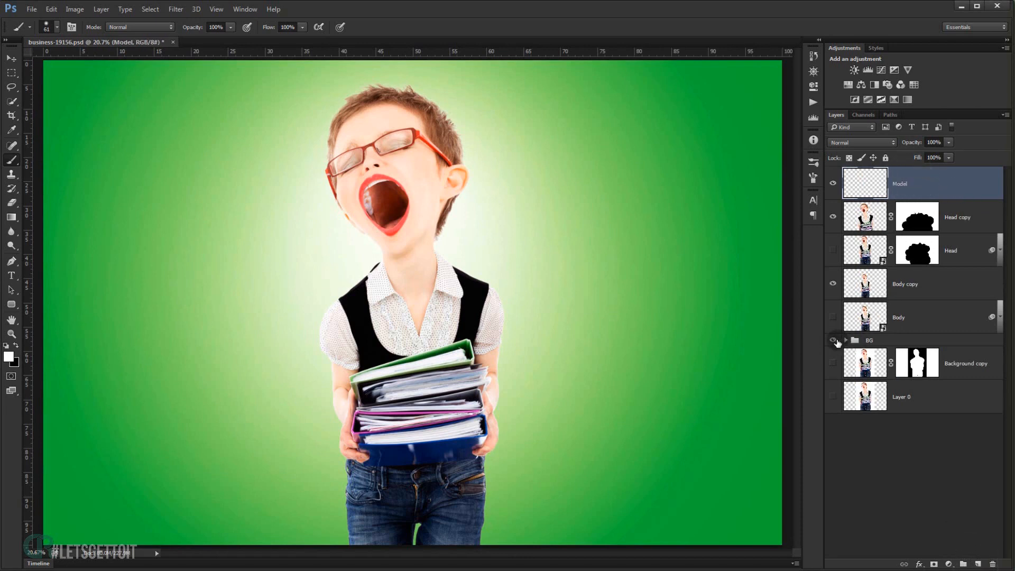
left_click(833, 341)
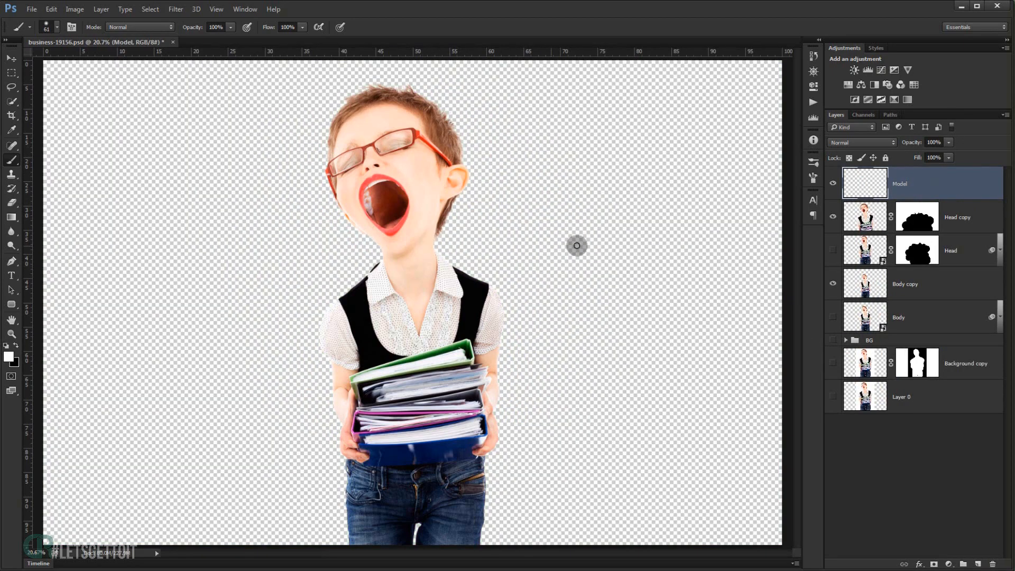
key("ctrl+shift+alt+e")
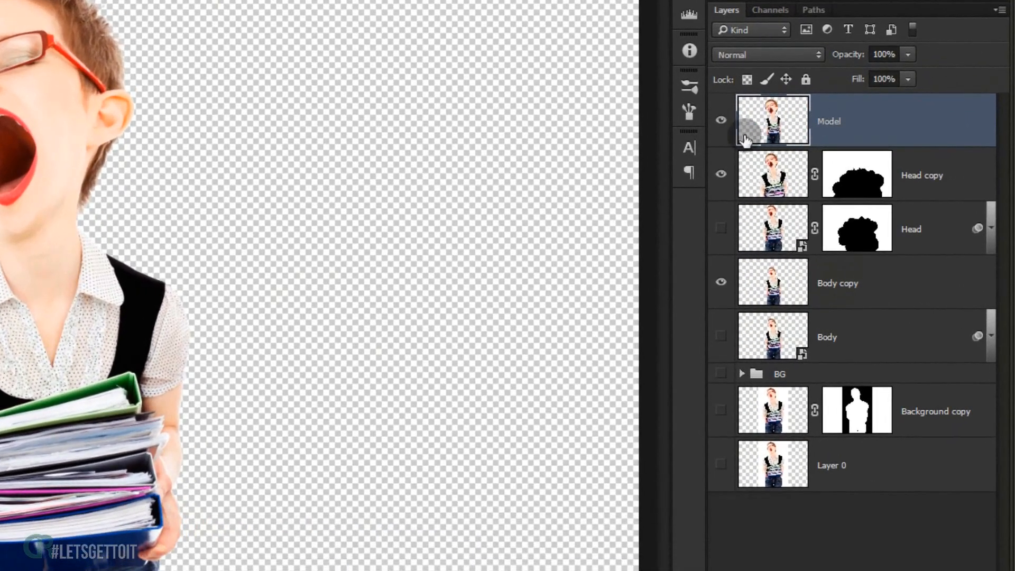
Delete the hidden Head and Body smart object layers.
left_click(935, 228)
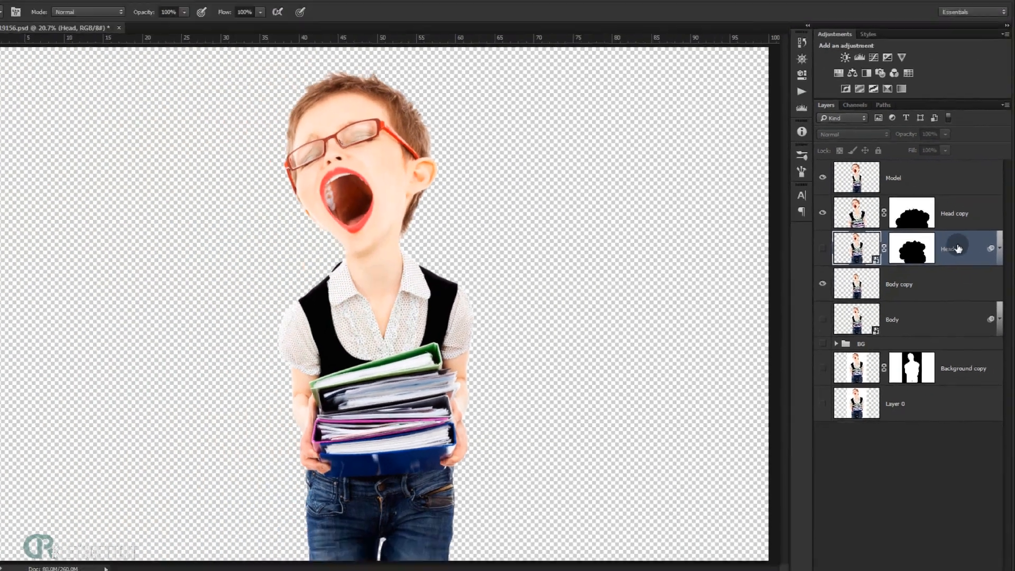
left_click_drag(930, 222, 999, 564)
left_click_drag(917, 282, 992, 560)
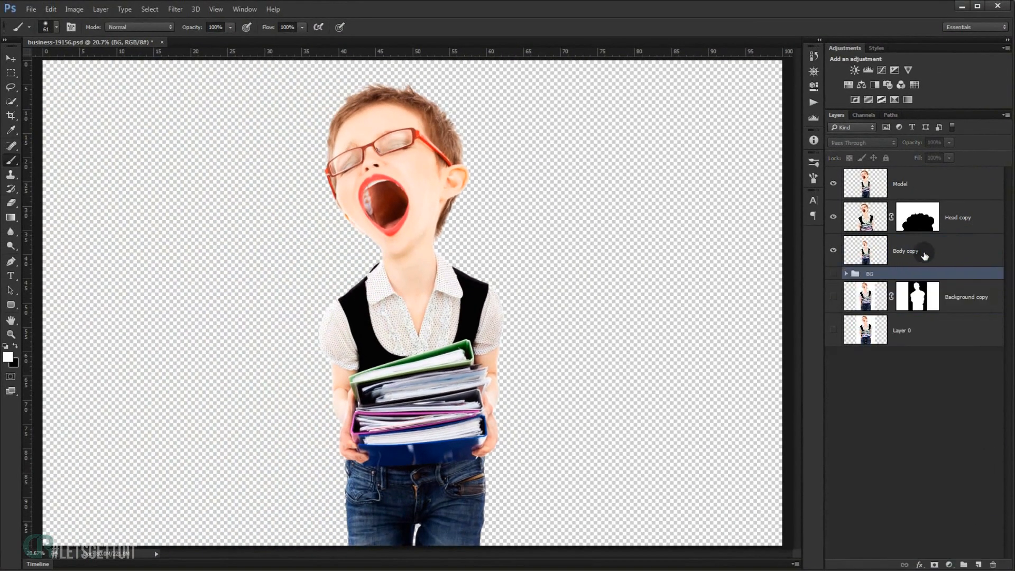
Group the Head copy and Body copy layers as MOdel_backup, hiding that group and showing the BG group.
left_click(864, 253)
left_click(944, 225, "shift")
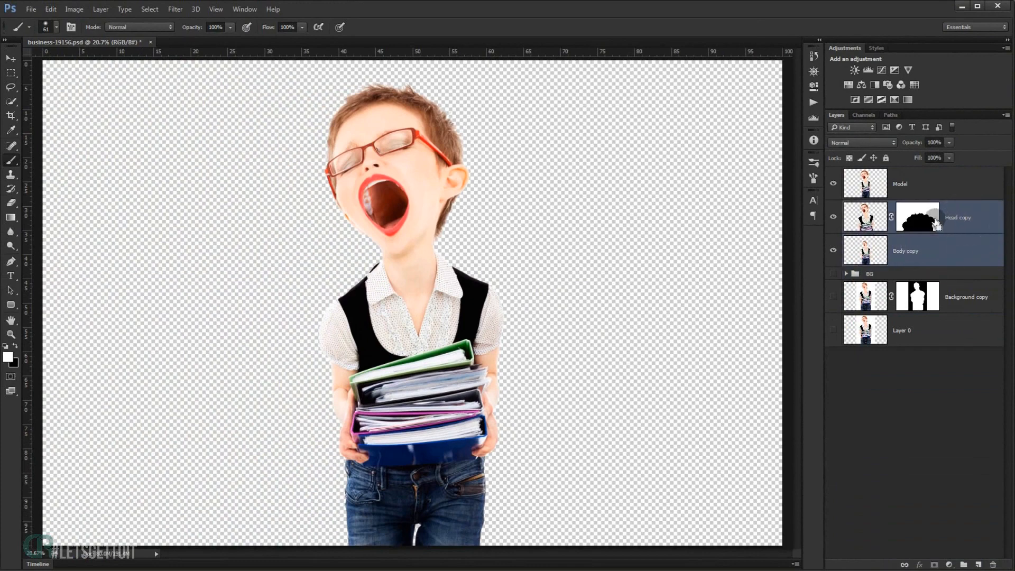
key("ctrl+g")
double_click(872, 208)
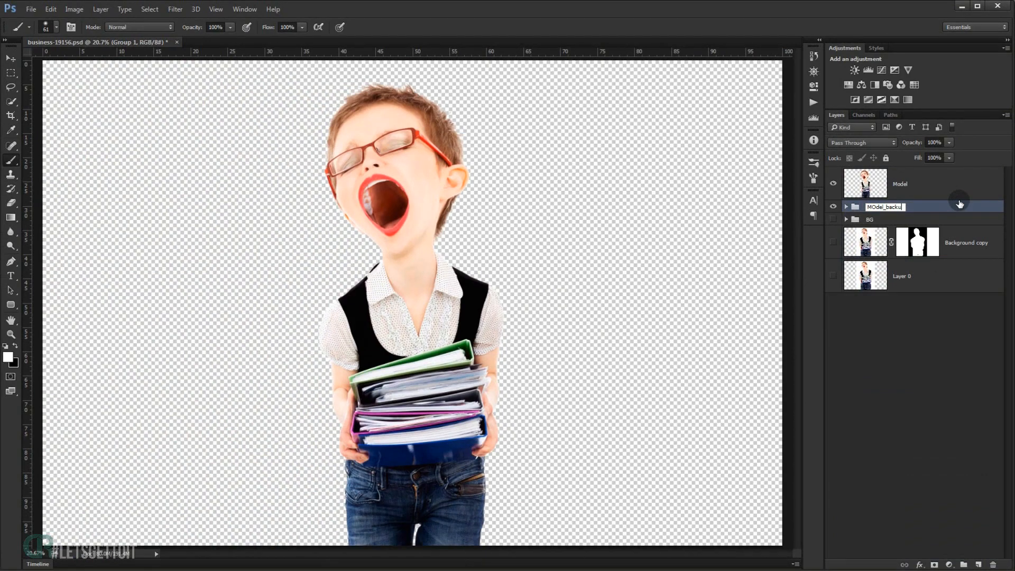
key("Return")
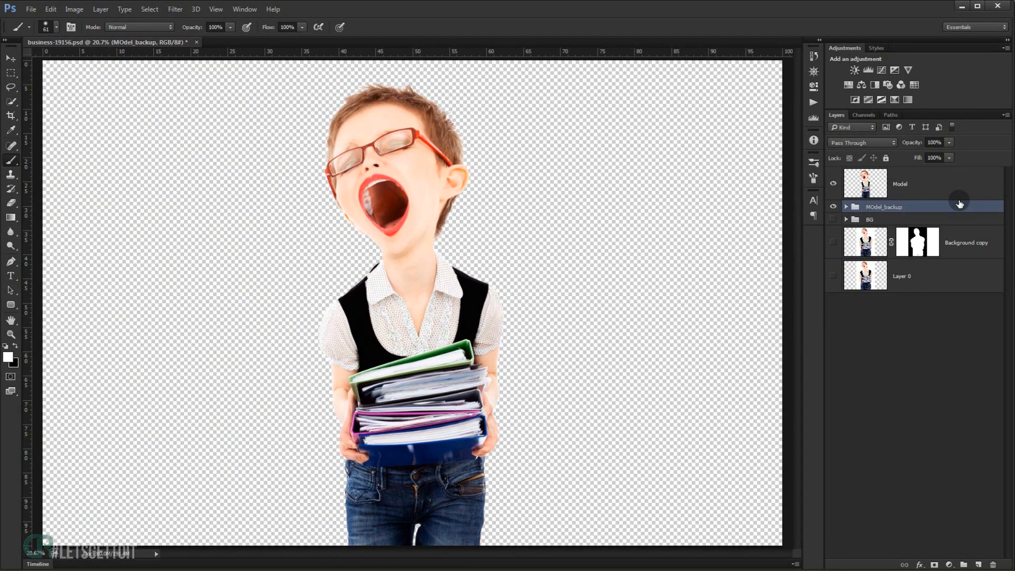
left_click(833, 218)
left_click(834, 207)
Duplicate the Model layer and name the duplicate BLUR.
left_click(906, 182)
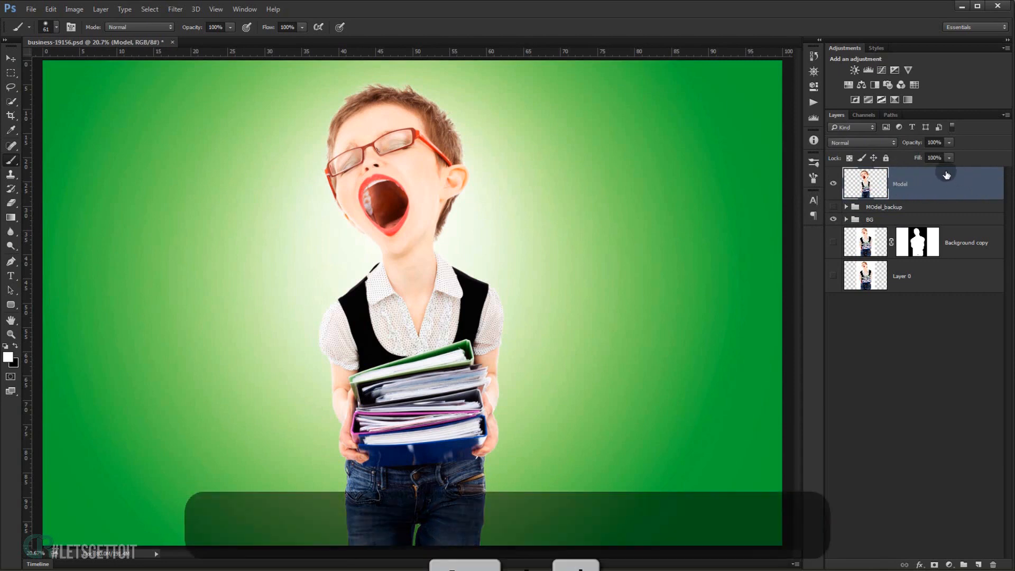
key("ctrl+j")
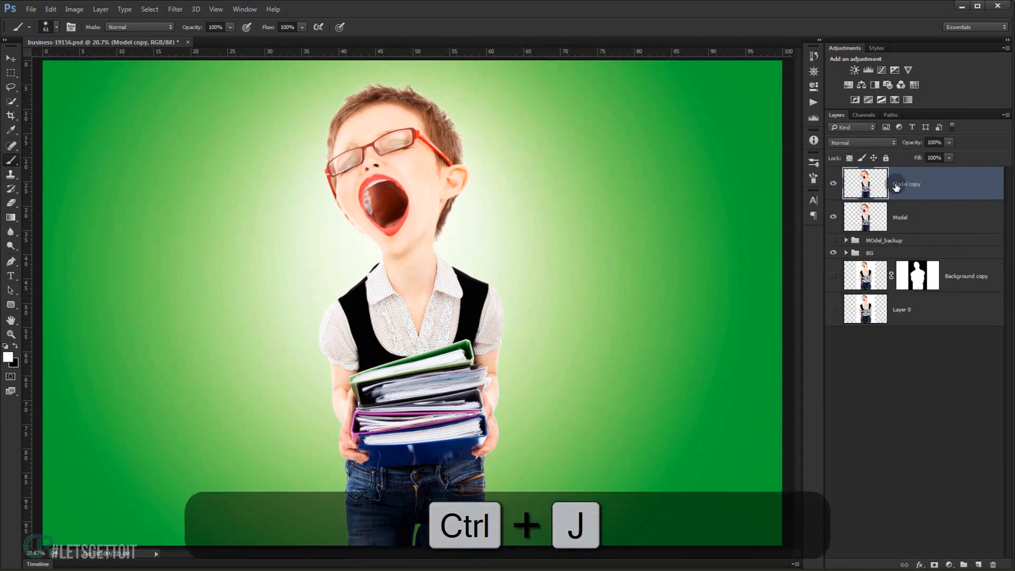
double_click(907, 185)
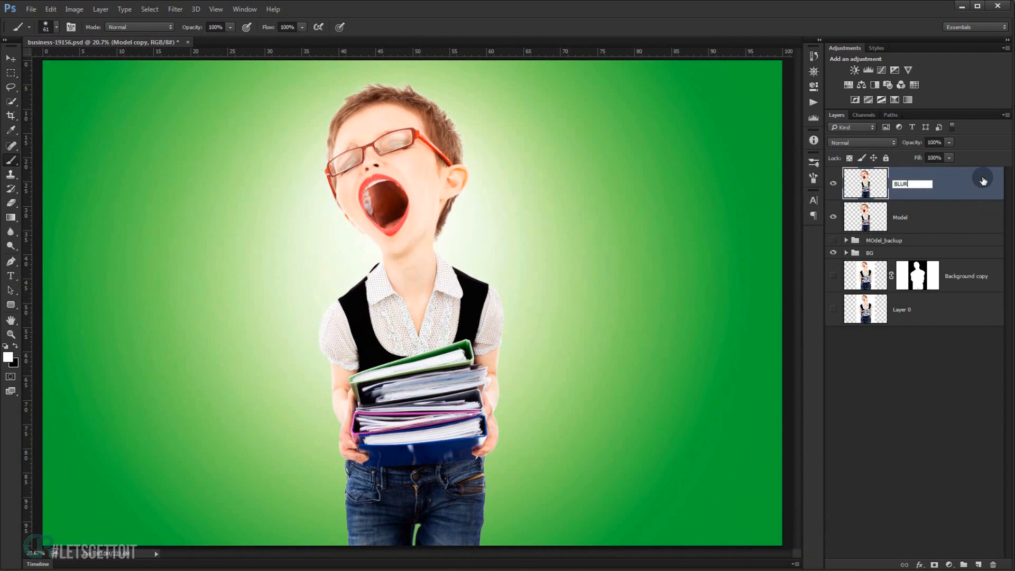
key("Return")
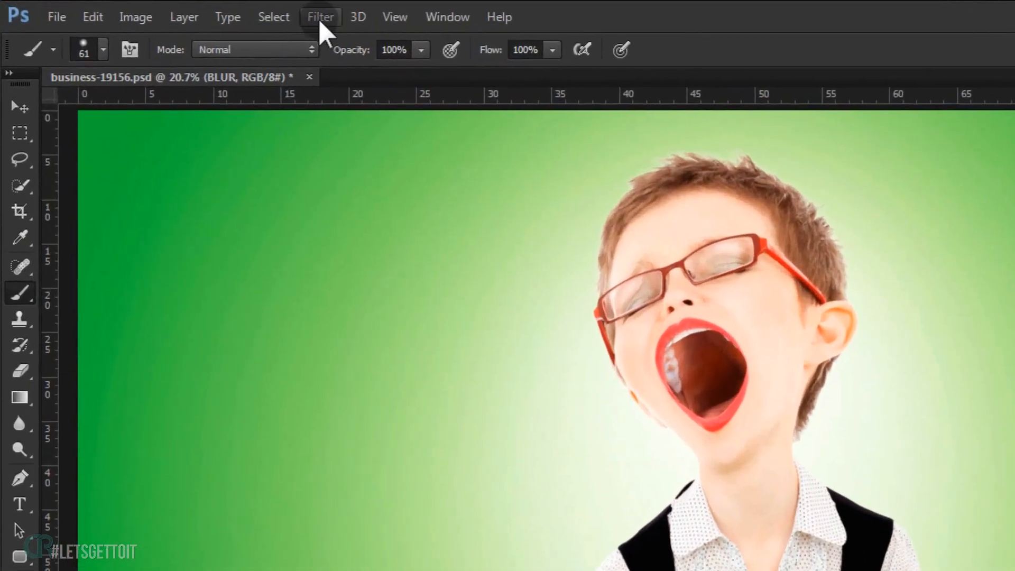
Apply a Surface Blur to the BLUR layer with a radius of 6 pixels and a threshold of 12 levels.
left_click(175, 9)
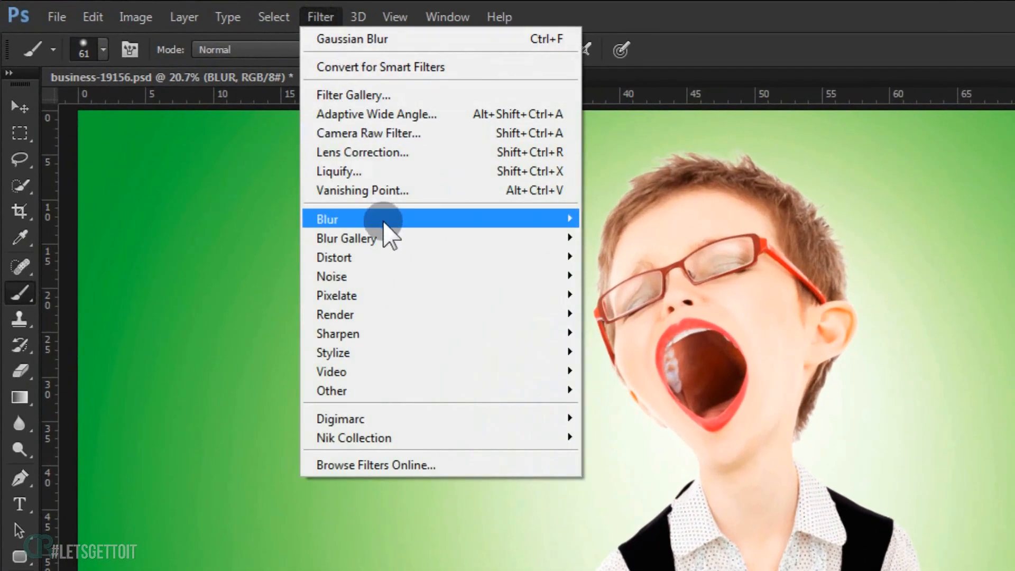
mouse_move(383, 220)
left_click(634, 410)
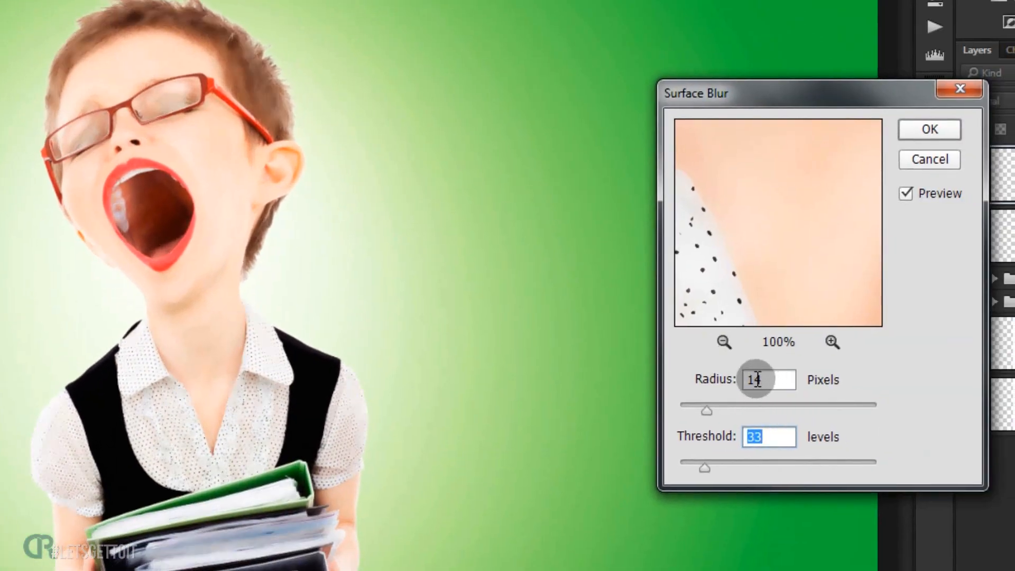
left_click_drag(707, 410, 690, 412)
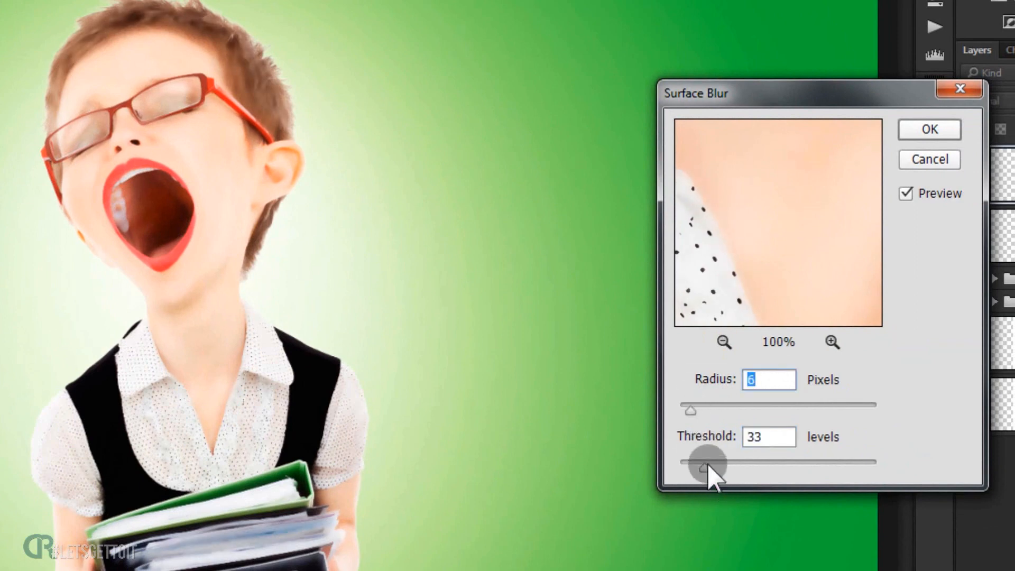
left_click_drag(708, 467, 688, 468)
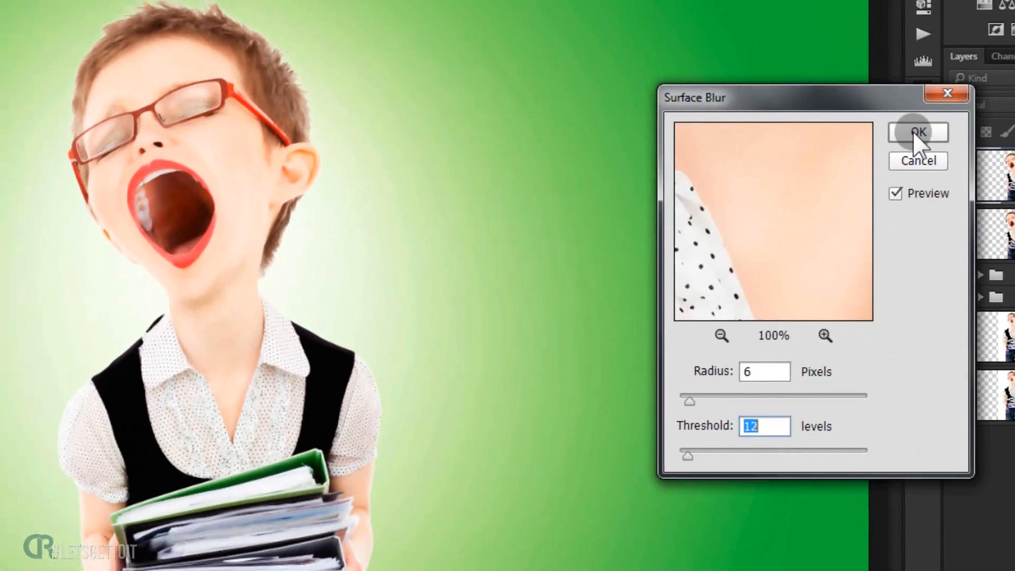
left_click(914, 133)
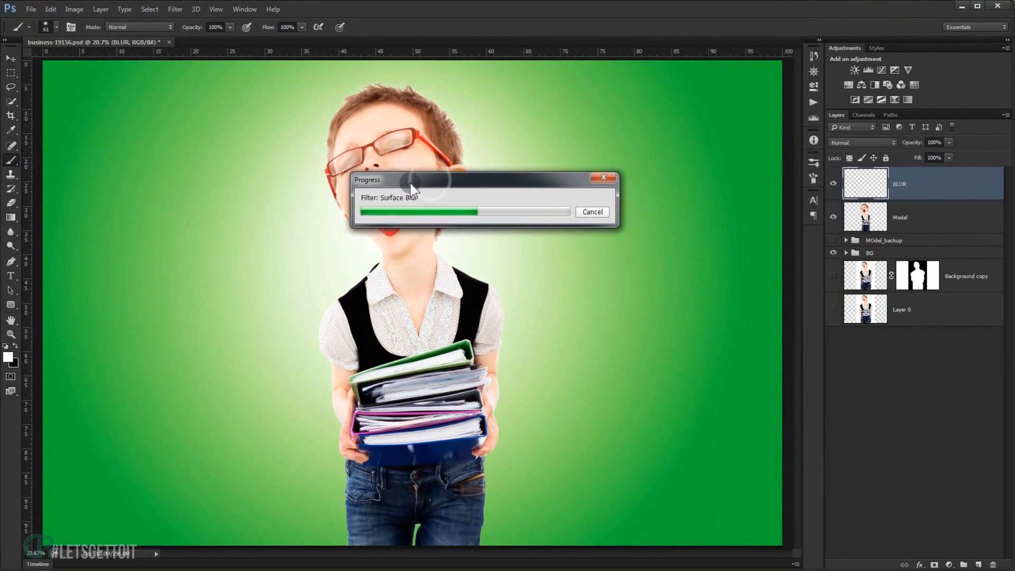
Compare the face and neck close up with the BLUR layer hidden and shown.
scroll(421, 184, "up", 4)
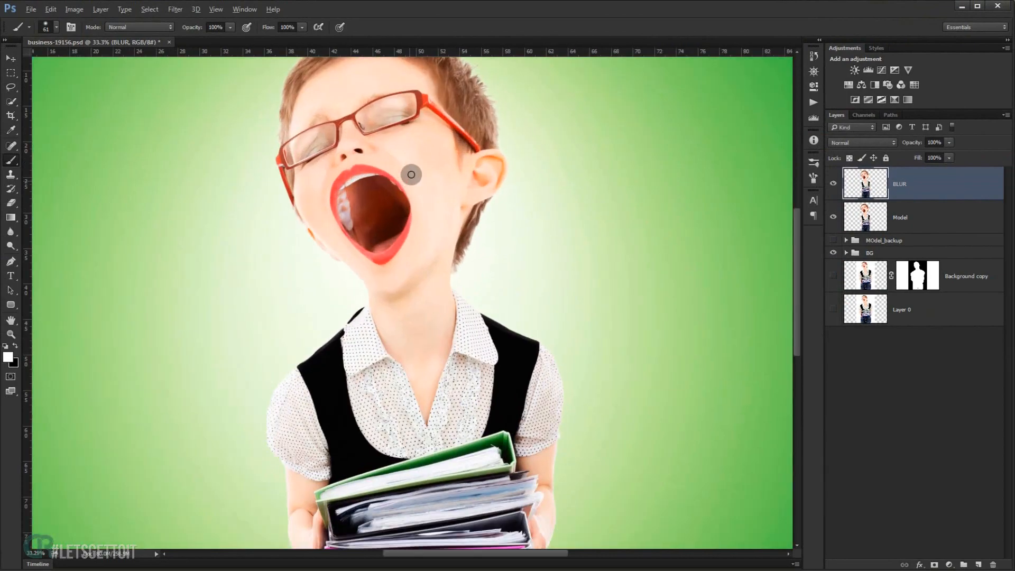
scroll(414, 174, "up", 5)
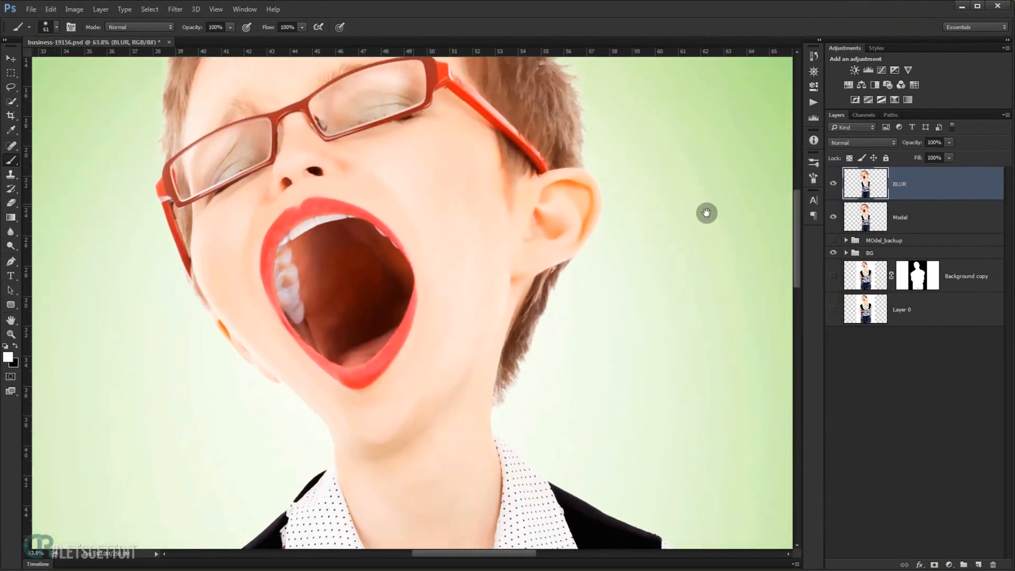
left_click(832, 184)
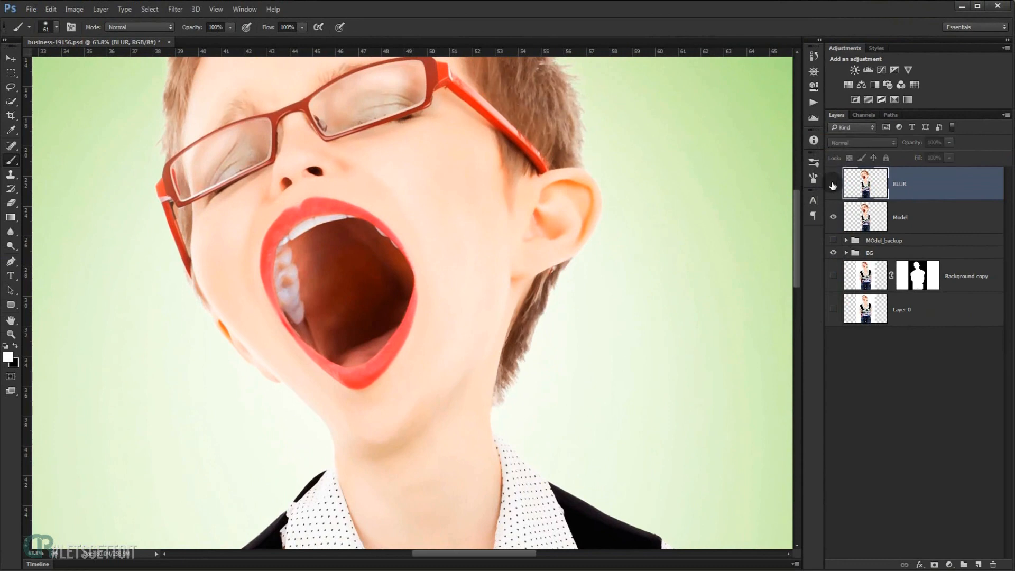
left_click(832, 184)
scroll(525, 129, "up", 5)
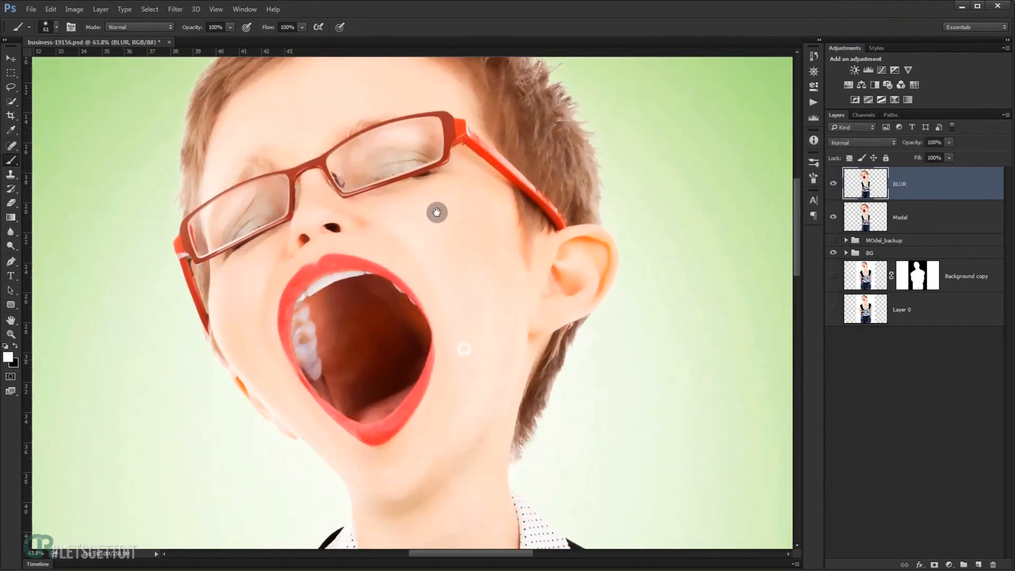
scroll(437, 210, "down", 5)
left_click_drag(601, 379, 562, 387)
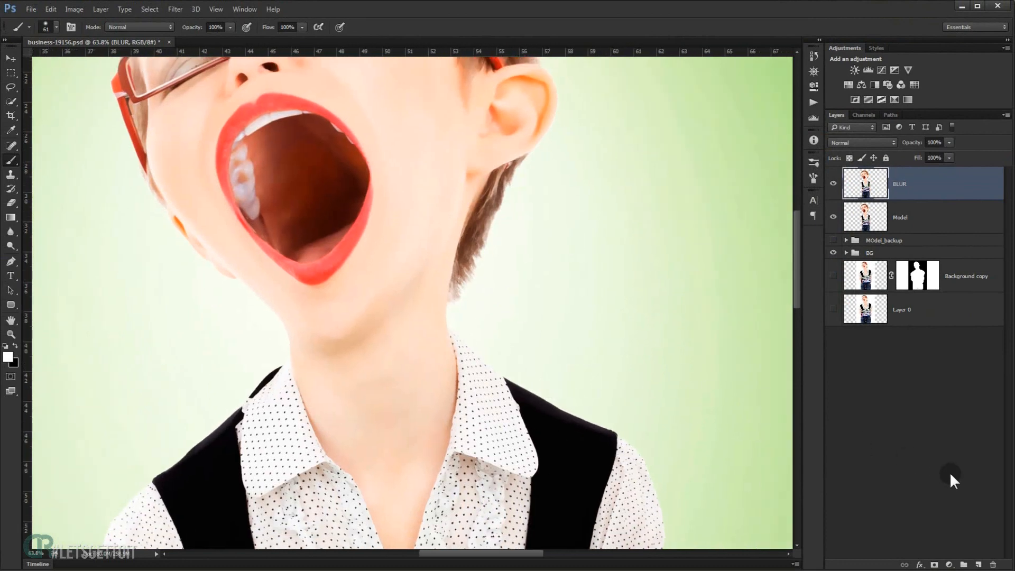
Add a black layer mask to the BLUR layer to hide the whole blur effect.
left_click(933, 565)
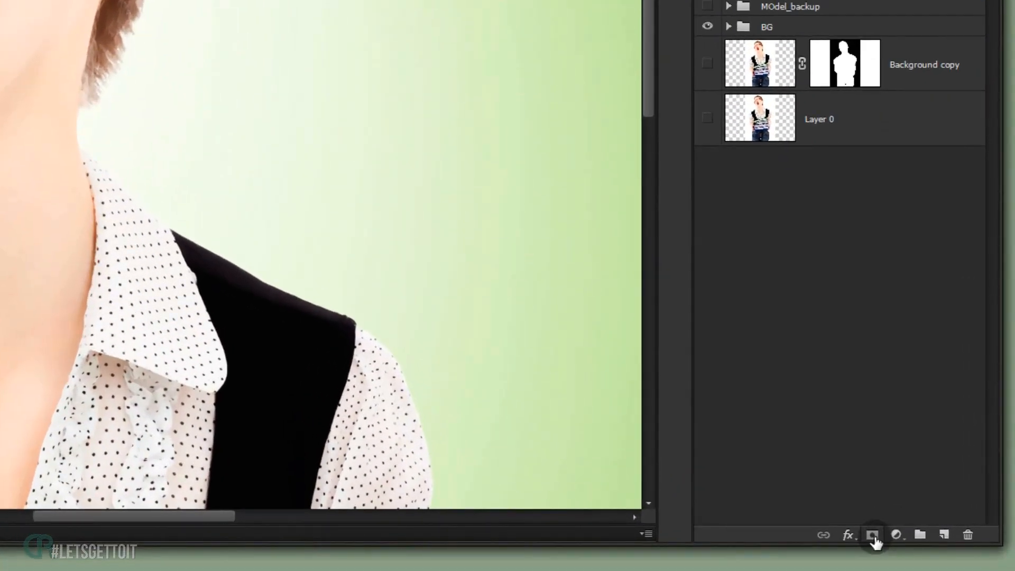
left_click(872, 535, "alt")
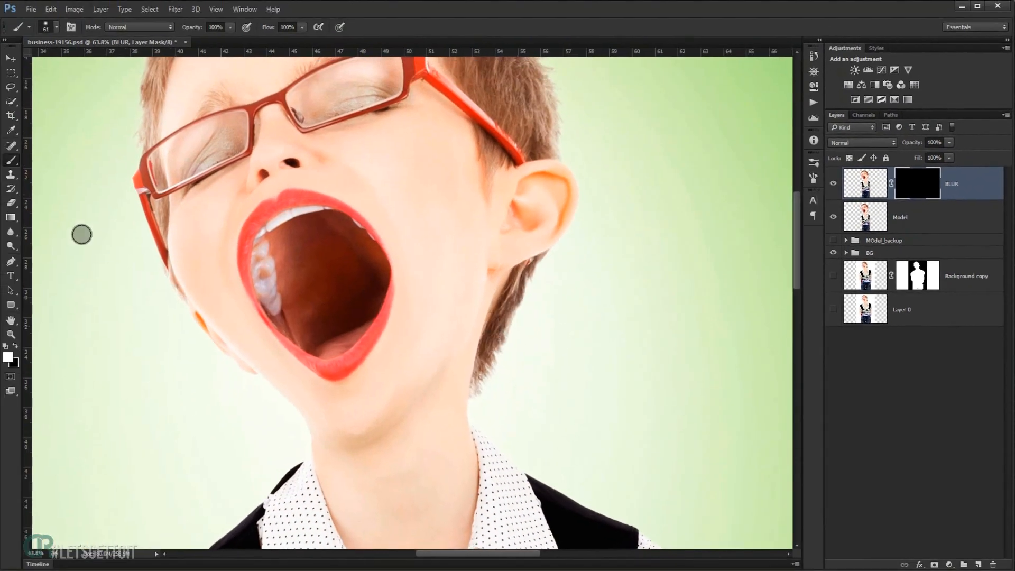
Paint white on the BLUR layer's mask with the Brush at 50% opacity over the skin around the mouth and nose.
right_click(10, 159)
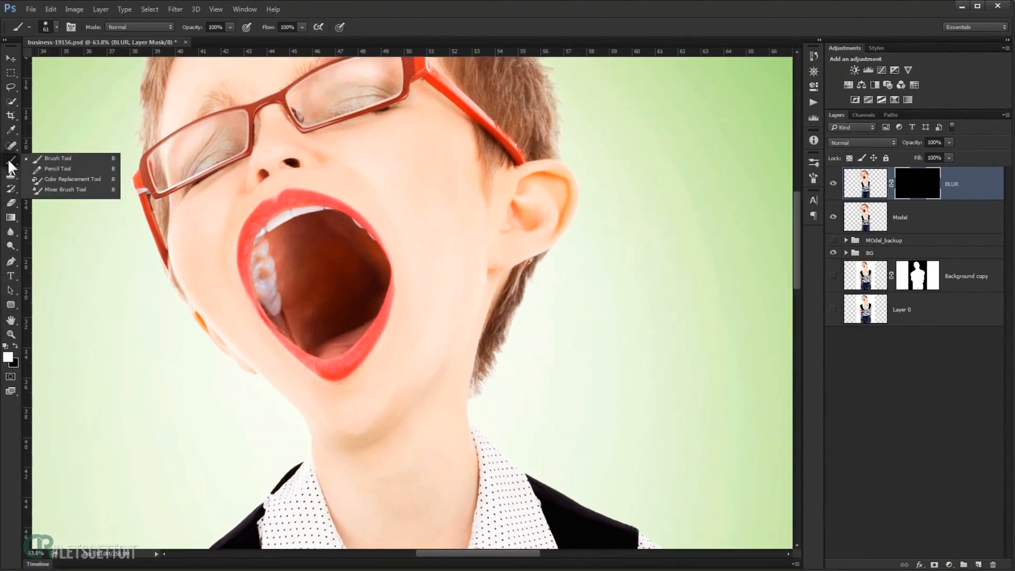
left_click(44, 157)
mouse_move(374, 211)
left_mouse_down()
mouse_move(388, 215)
mouse_move(400, 183)
left_mouse_up()
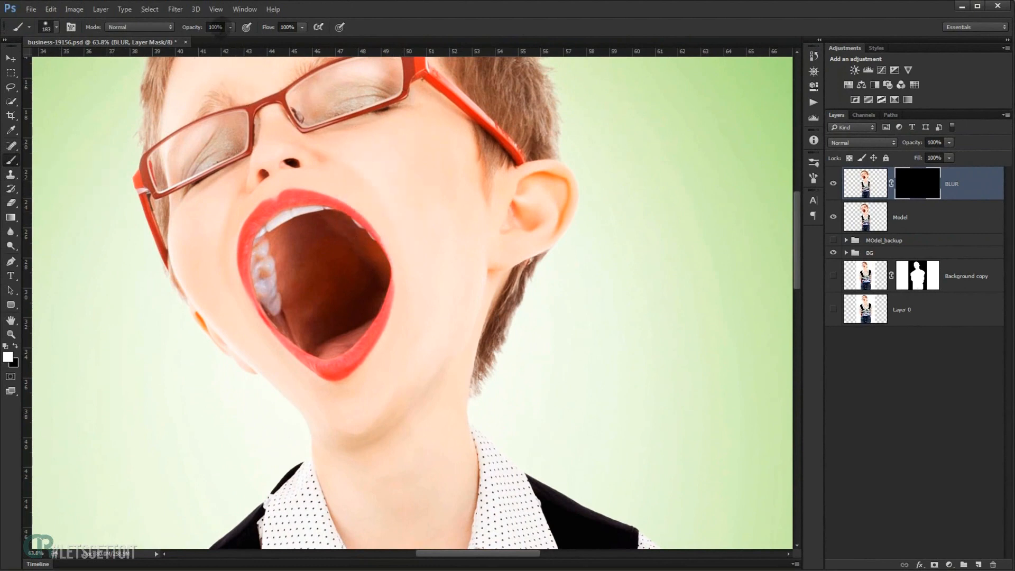
left_click(216, 27)
type("50")
key("Return")
left_click_drag(335, 283, 359, 312)
mouse_move(407, 237)
left_mouse_down()
mouse_move(395, 201)
mouse_move(435, 237)
mouse_move(440, 217)
mouse_move(461, 320)
mouse_move(447, 197)
mouse_move(410, 227)
mouse_move(442, 371)
mouse_move(389, 474)
left_mouse_up()
left_click_drag(369, 462, 349, 460)
mouse_move(346, 456)
left_mouse_down()
mouse_move(276, 406)
mouse_move(229, 263)
mouse_move(288, 255)
mouse_move(277, 258)
left_mouse_up()
mouse_move(322, 225)
left_mouse_down()
mouse_move(347, 249)
mouse_move(381, 177)
mouse_move(476, 172)
mouse_move(519, 142)
left_mouse_up()
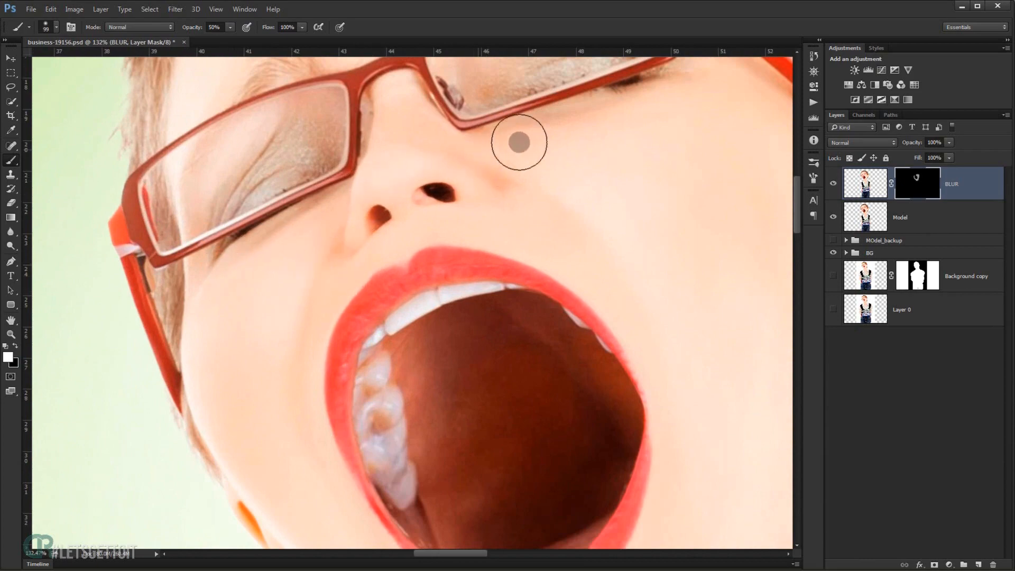
Reveal the blur in the mask over the cheek below the glasses and the skin around the ear.
mouse_move(716, 75)
left_mouse_down()
mouse_move(604, 148)
mouse_move(635, 198)
left_mouse_up()
scroll(634, 199, "down", 1)
left_click_drag(618, 298, 630, 203)
left_click_drag(660, 347, 527, 295)
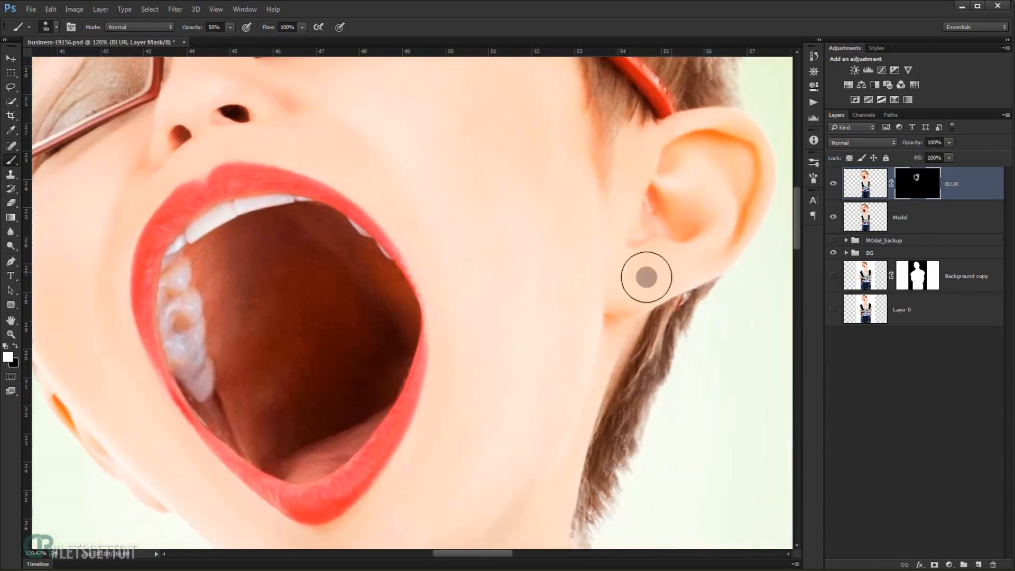
mouse_move(688, 133)
left_mouse_down()
mouse_move(755, 175)
mouse_move(649, 292)
left_mouse_up()
scroll(642, 275, "down", 4)
Paint the blur into the mask over the jaw, chin and neck using a larger soft brush.
left_click_drag(569, 297, 584, 306)
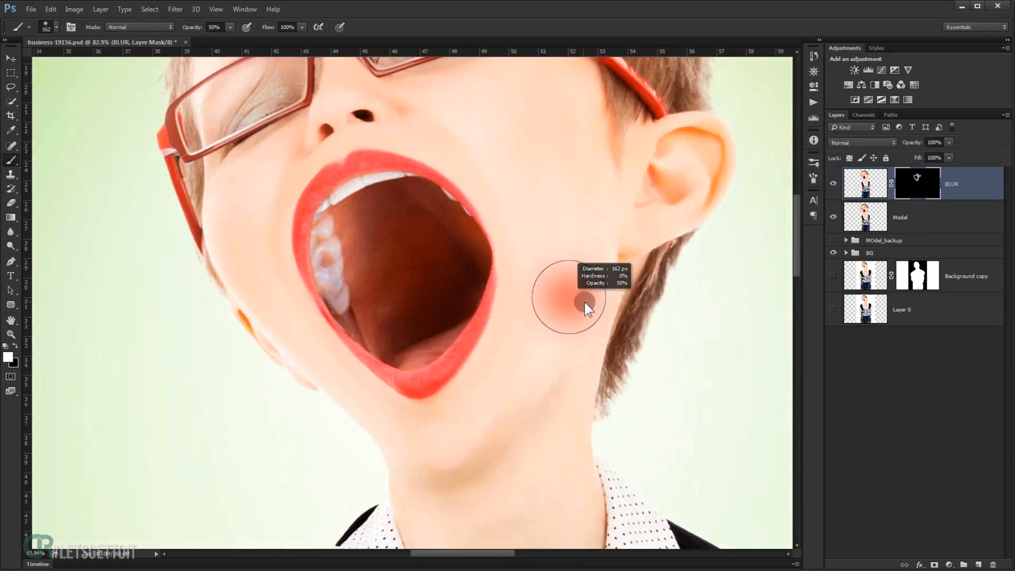
left_click_drag(467, 326, 458, 129)
mouse_move(419, 308)
left_mouse_down()
mouse_move(517, 494)
mouse_move(503, 313)
left_mouse_up()
left_click_drag(504, 313, 492, 324)
left_click_drag(507, 379, 562, 142)
left_click_drag(561, 143, 561, 305)
left_click_drag(484, 334, 471, 230)
mouse_move(497, 187)
left_mouse_down()
mouse_move(480, 290)
mouse_move(493, 277)
left_mouse_up()
left_click_drag(487, 318, 395, 359)
left_click_drag(393, 369, 362, 324)
Brush white on the BLUR mask over the forehead, nose and remaining cheek areas to smooth the rest of the face.
left_click_drag(258, 200, 484, 480)
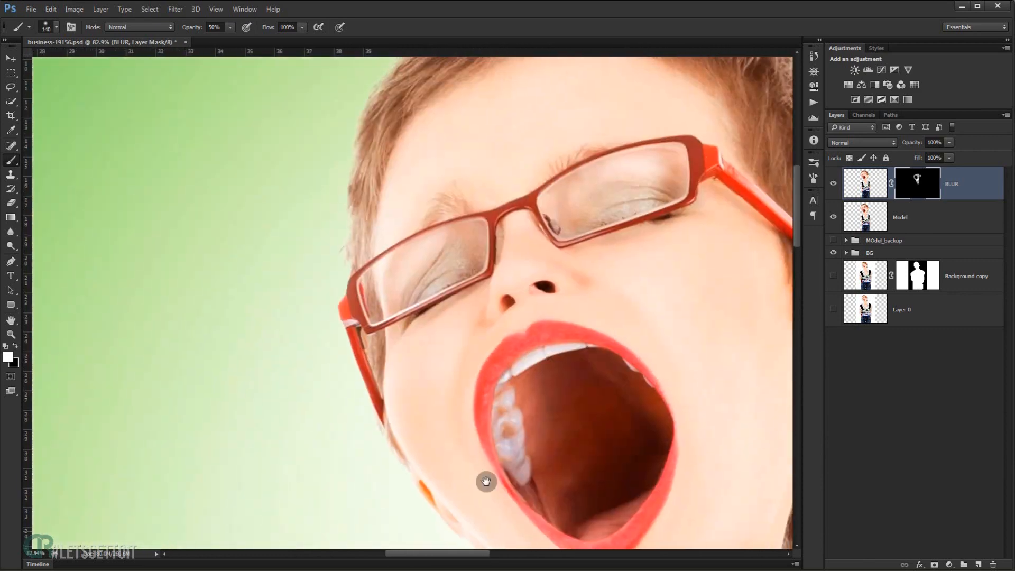
mouse_move(479, 135)
left_mouse_down()
mouse_move(407, 206)
mouse_move(563, 100)
left_mouse_up()
mouse_move(511, 94)
left_mouse_down()
mouse_move(466, 148)
mouse_move(626, 163)
left_mouse_up()
left_click_drag(579, 233, 521, 263)
left_click_drag(406, 308, 420, 280)
left_click_drag(359, 397, 342, 294)
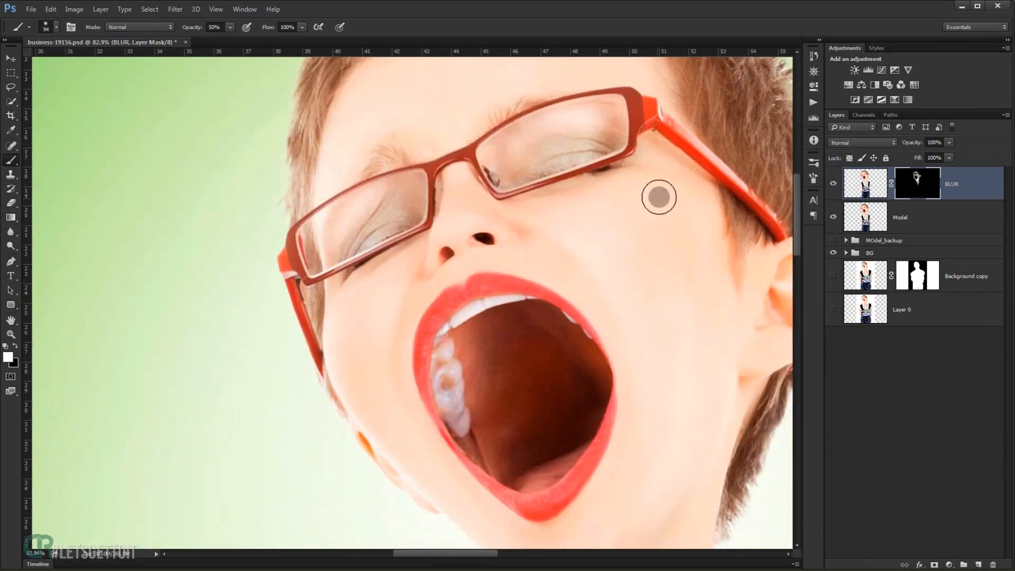
left_click_drag(683, 288, 530, 179)
left_click_drag(265, 408, 328, 383)
left_click_drag(409, 414, 290, 266)
scroll(290, 266, "down", 3)
left_click_drag(249, 132, 394, 359)
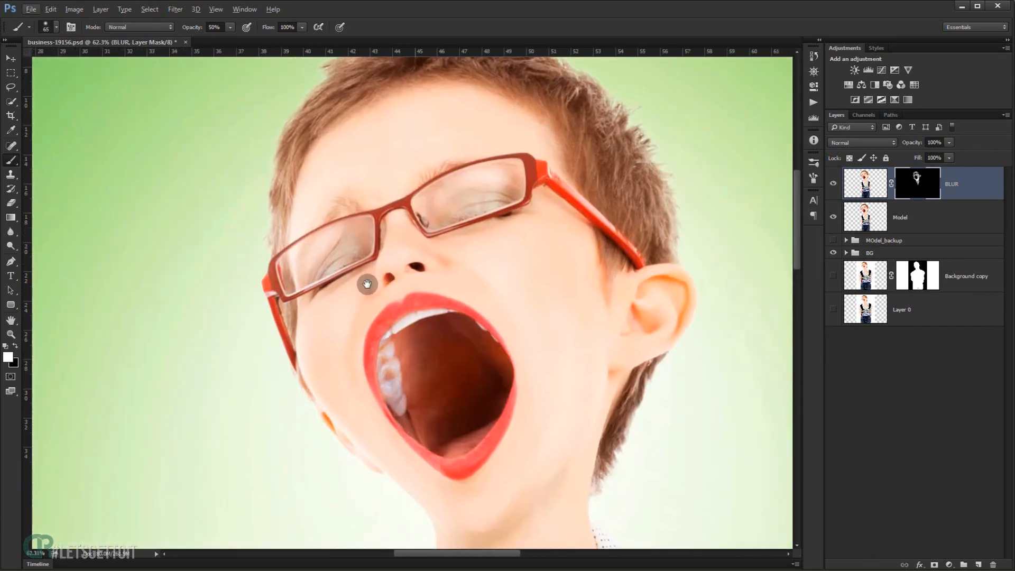
left_click_drag(349, 190, 364, 190)
scroll(479, 206, "down", 4)
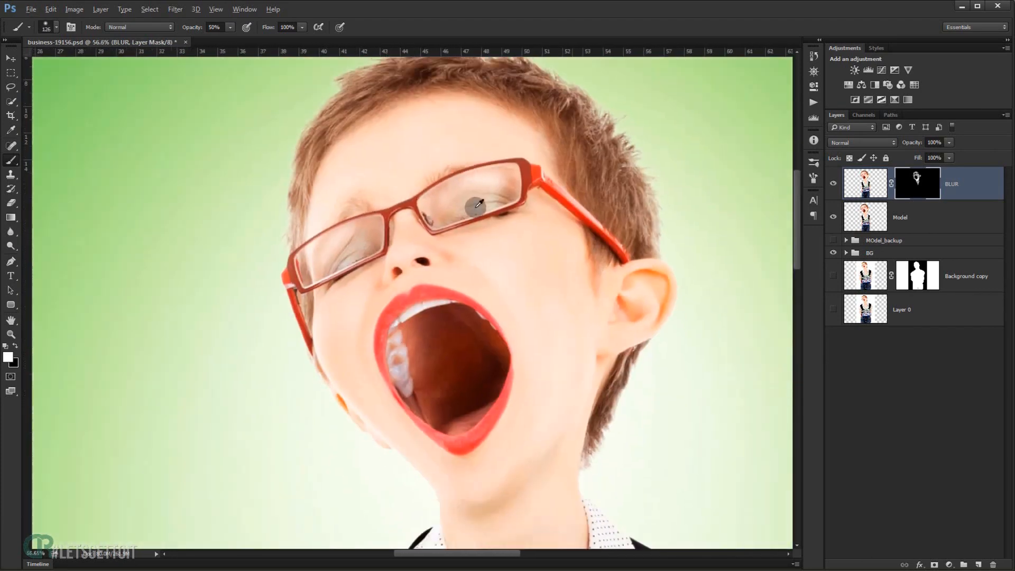
scroll(483, 203, "down", 2)
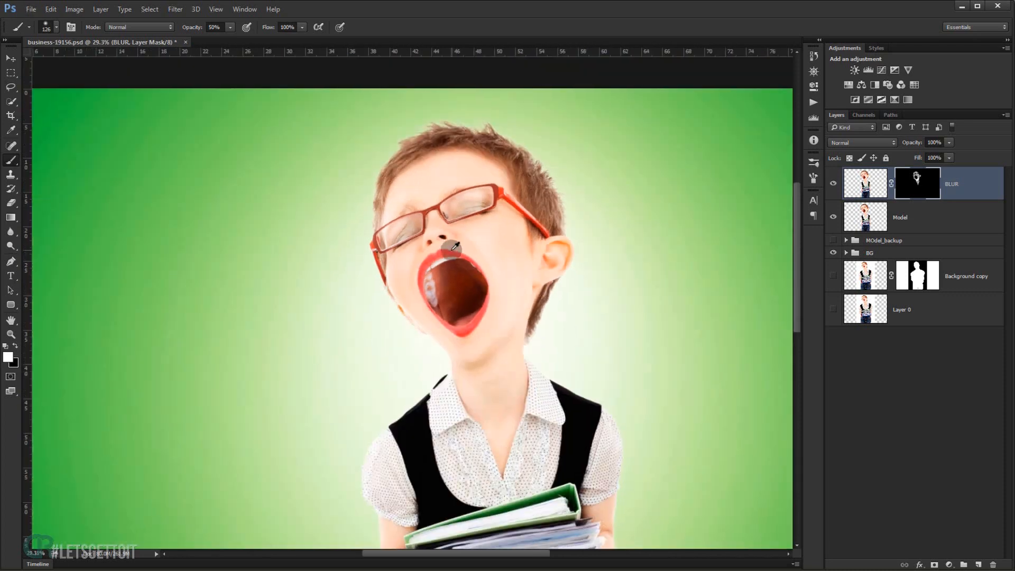
scroll(452, 245, "down", 3)
scroll(391, 251, "up", 3)
scroll(410, 243, "down", 3)
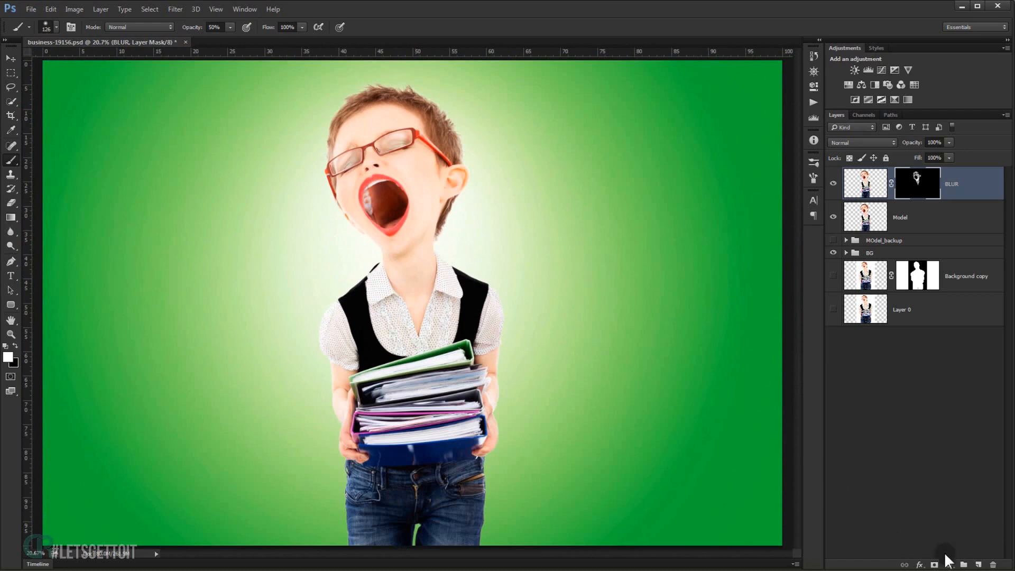
Add a new layer named BURN above the BLUR layer and fill it with 50% Gray.
left_click(979, 565)
double_click(902, 183)
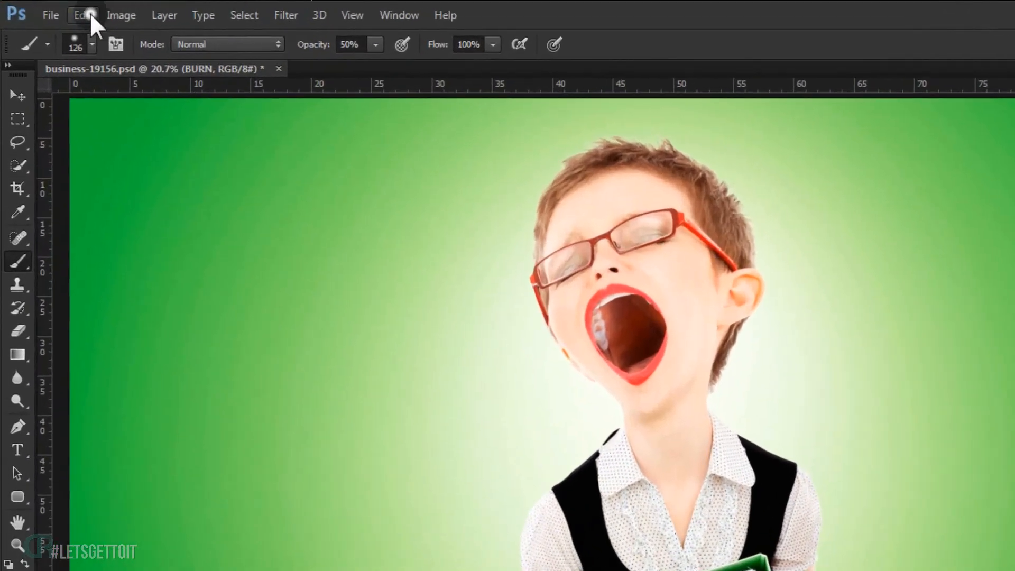
left_click(53, 9)
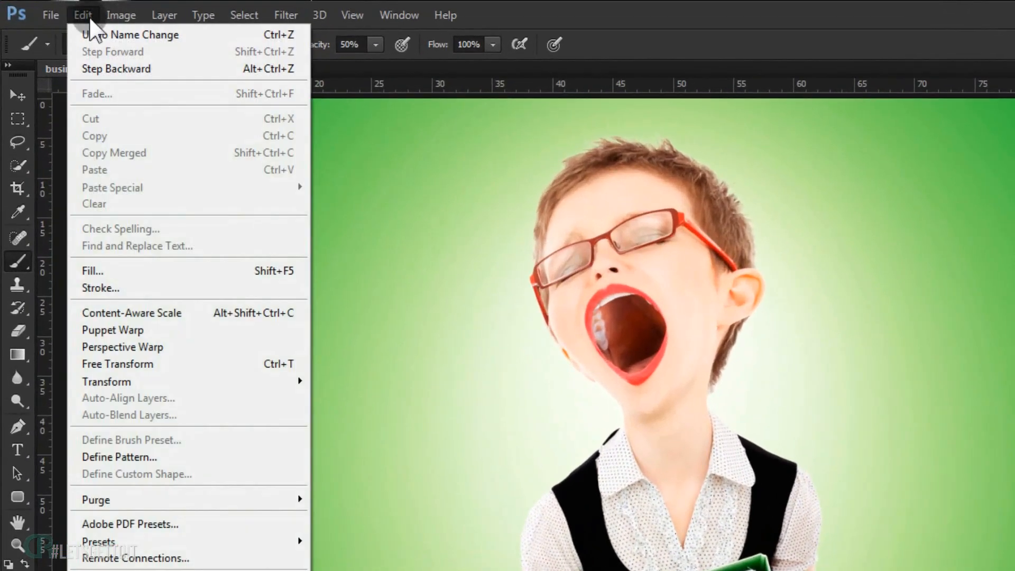
left_click(151, 270)
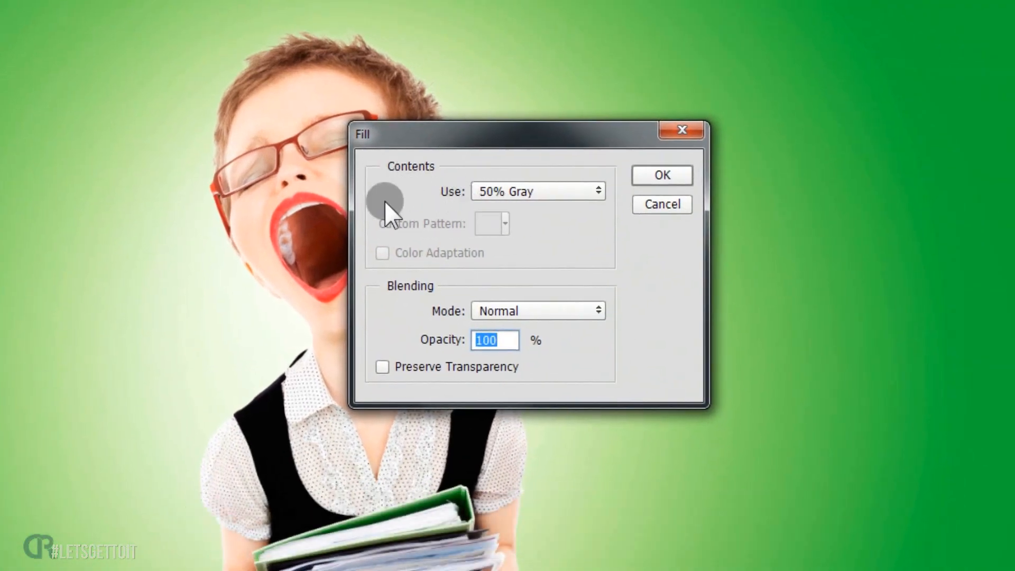
left_click(501, 191)
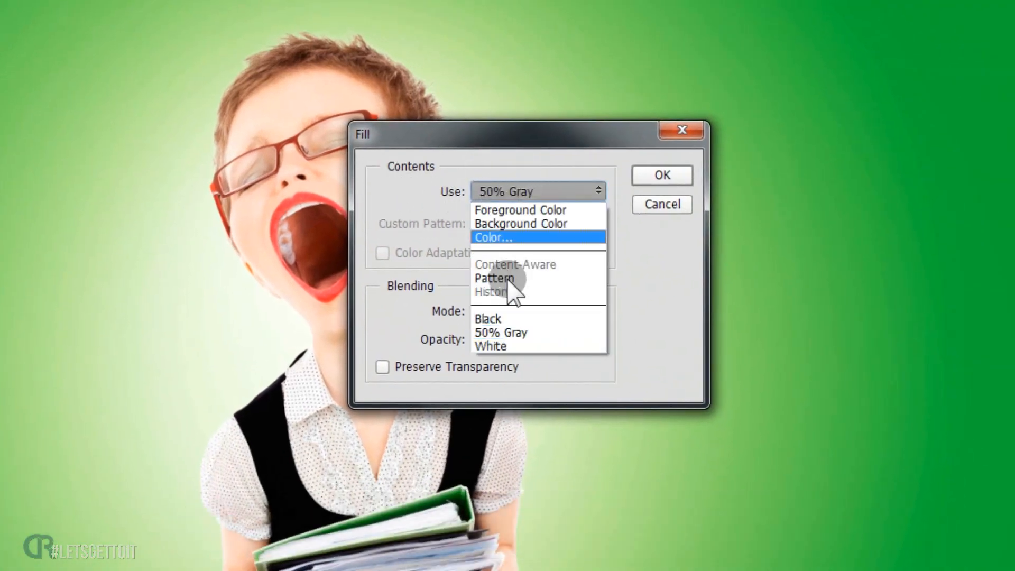
left_click(496, 329)
left_click(660, 176)
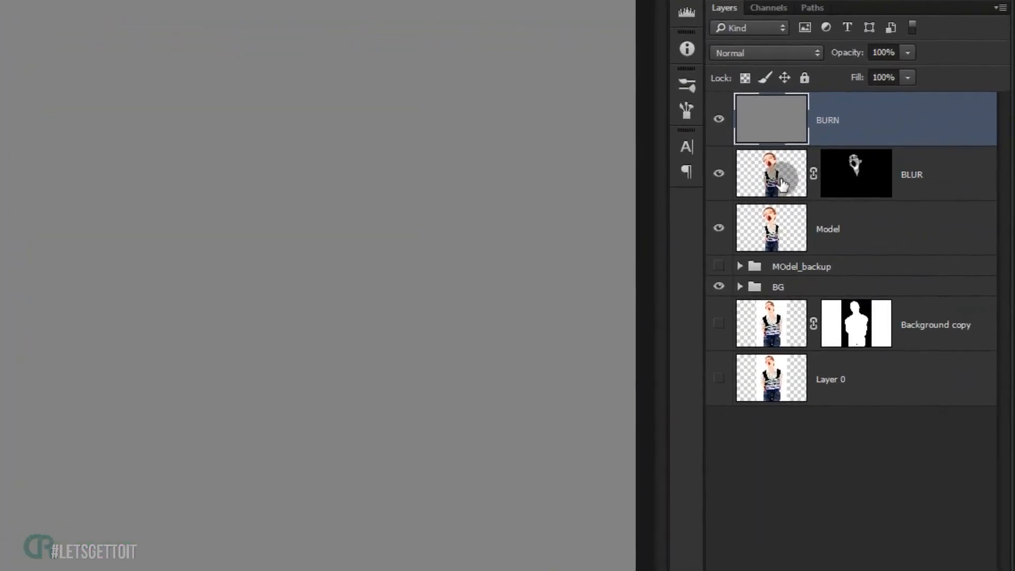
Load the Model layer's outline as a selection and use it as a layer mask on the BURN layer.
key("ctrl")
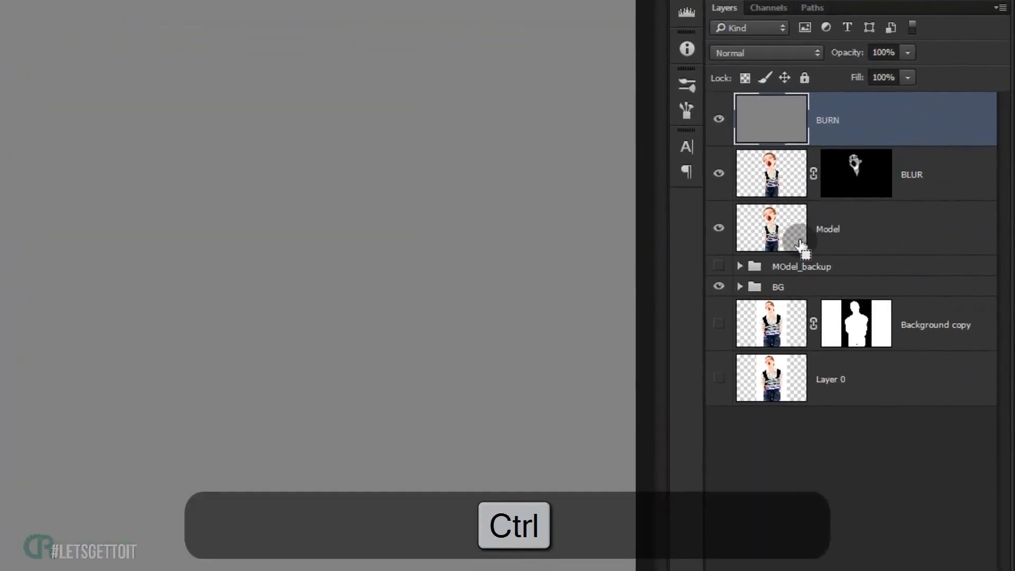
left_click(771, 227, "ctrl")
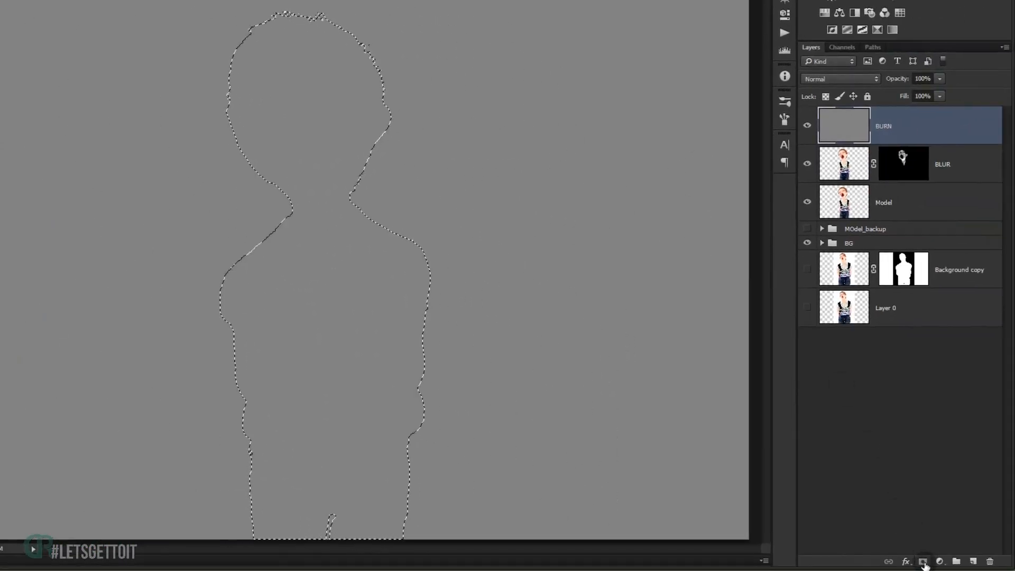
left_click(922, 562)
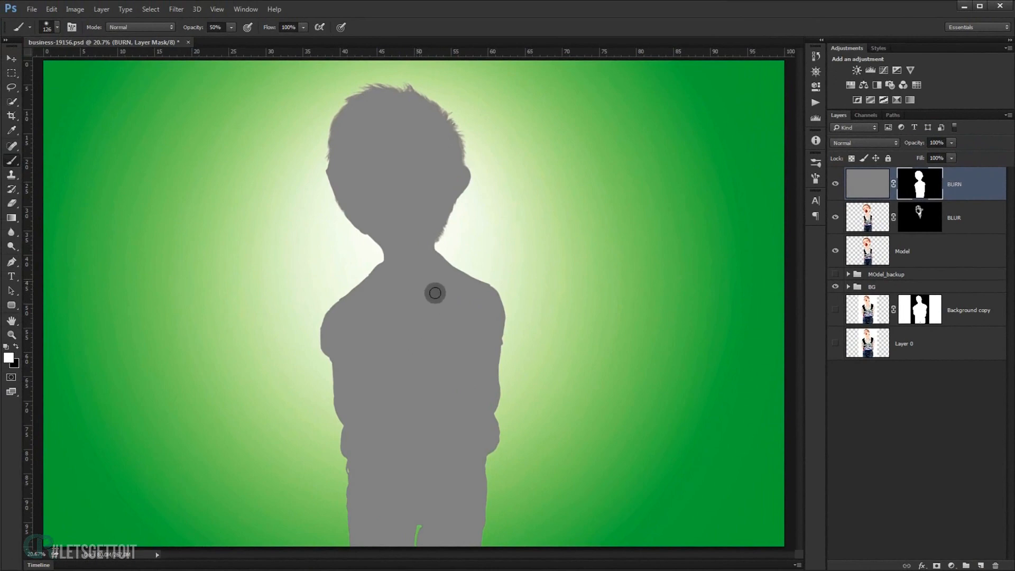
Set the BURN layer's blending mode to Soft Light, targeting its gray fill instead of the mask.
left_click(871, 186)
left_click(859, 143)
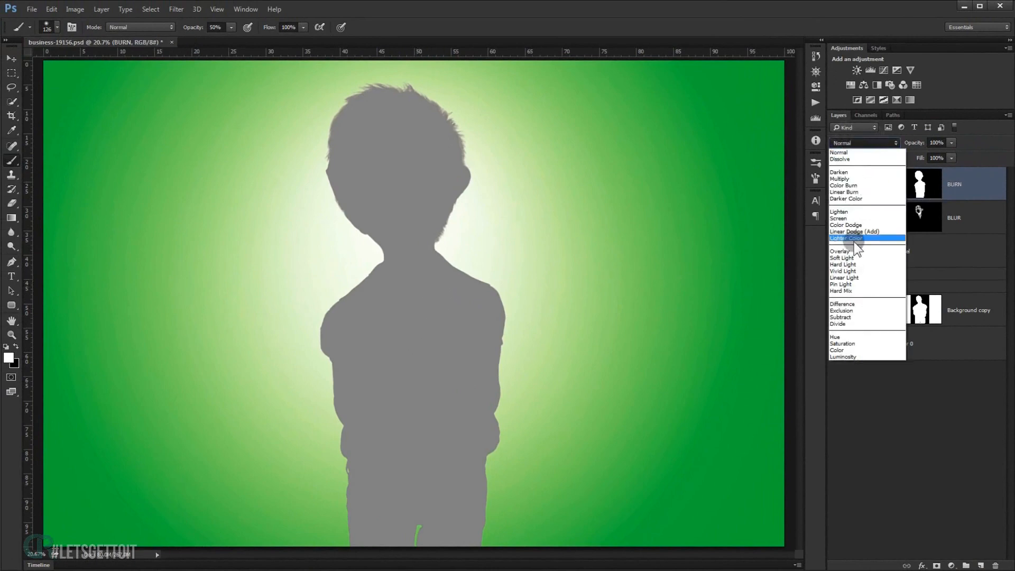
left_click(844, 257)
left_click(919, 183)
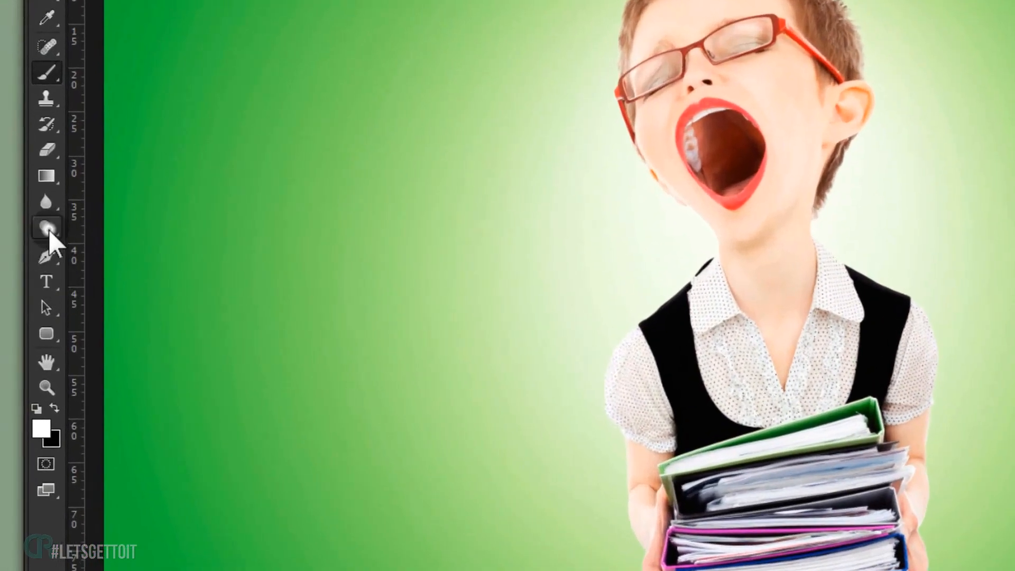
Darken the shadow areas of the face and neck on the BURN layer using the Burn Tool at 35% exposure.
right_click(48, 228)
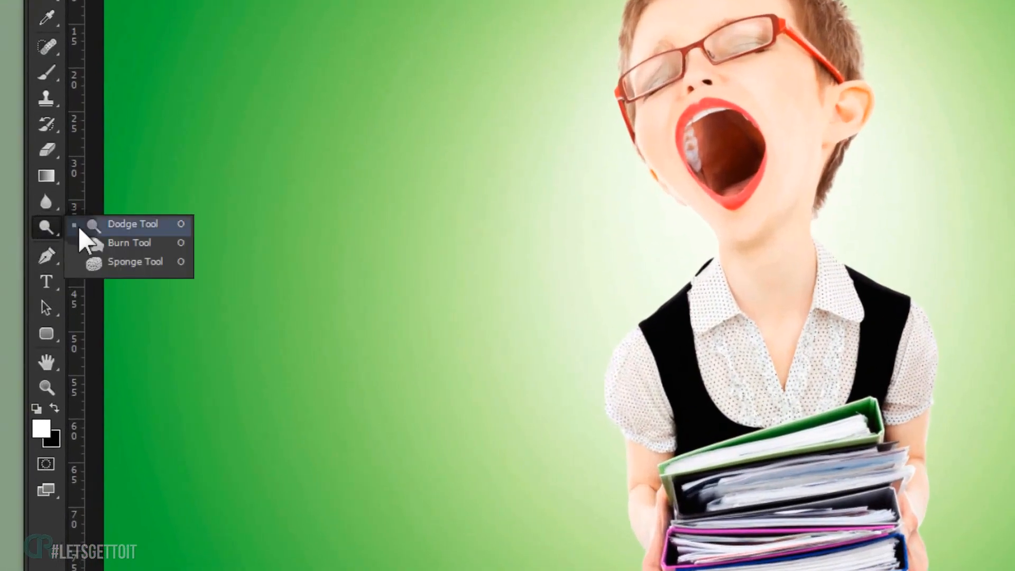
left_click(106, 242)
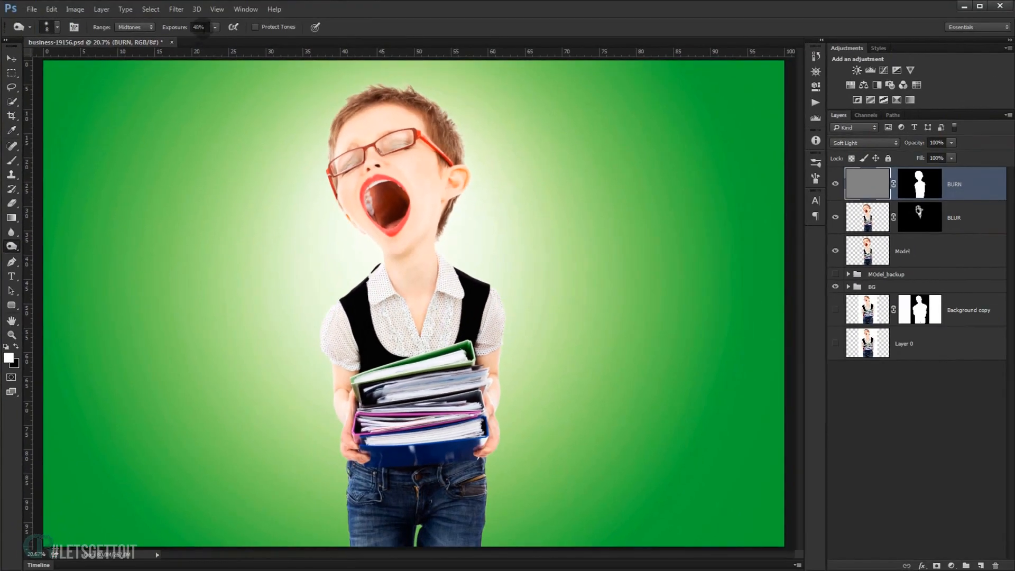
left_click(199, 27)
type("5")
key("Return")
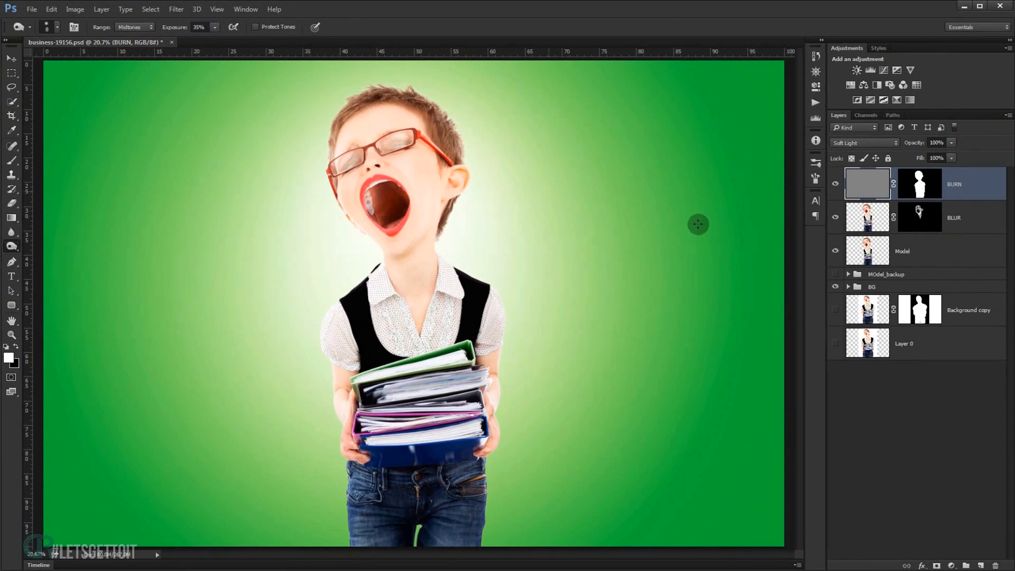
scroll(417, 198, "up", 4)
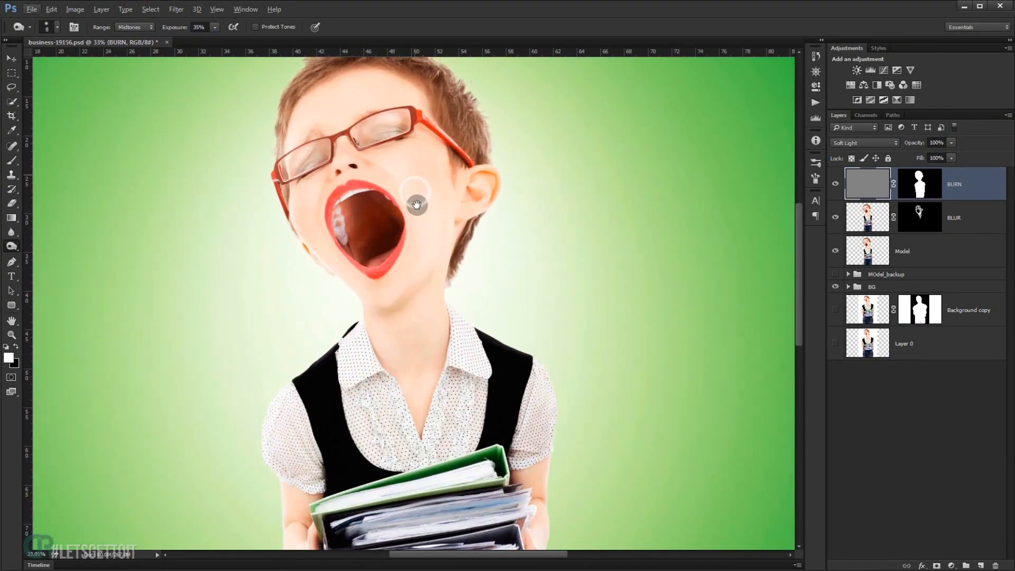
scroll(417, 231, "down", 3)
left_click_drag(396, 225, 410, 233)
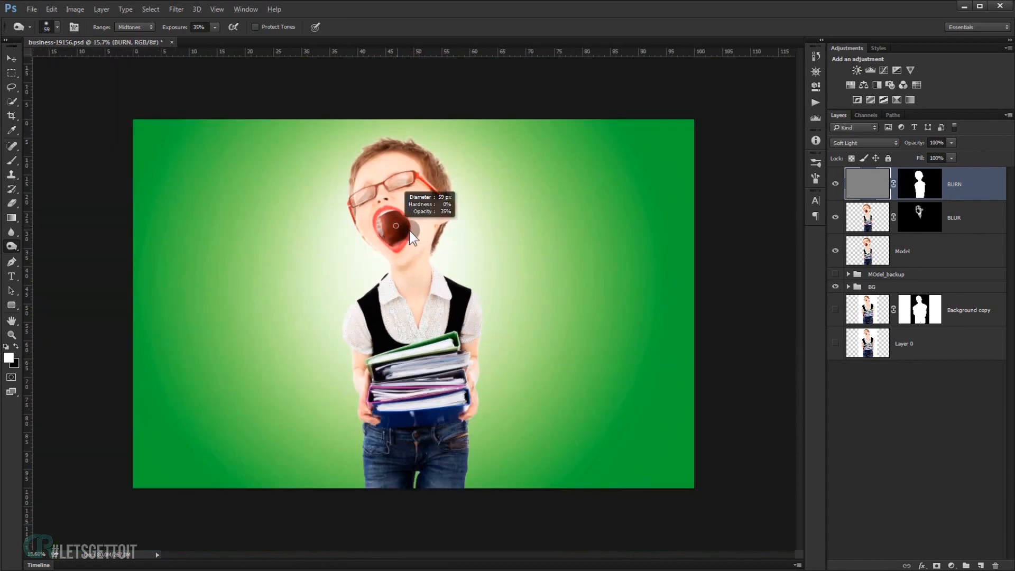
scroll(409, 232, "up", 2)
scroll(412, 235, "down", 2)
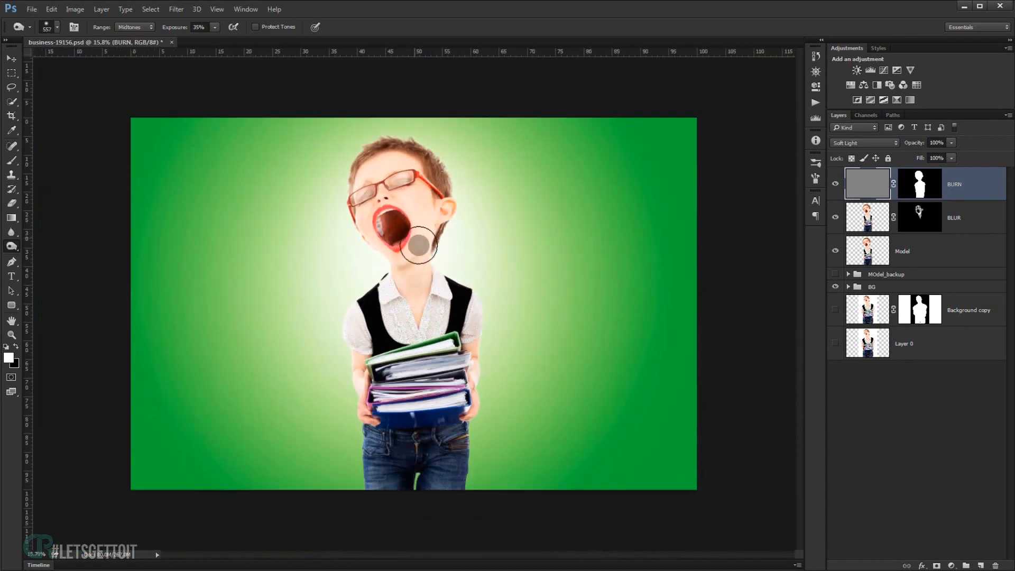
scroll(411, 253, "up", 3)
scroll(416, 250, "down", 4)
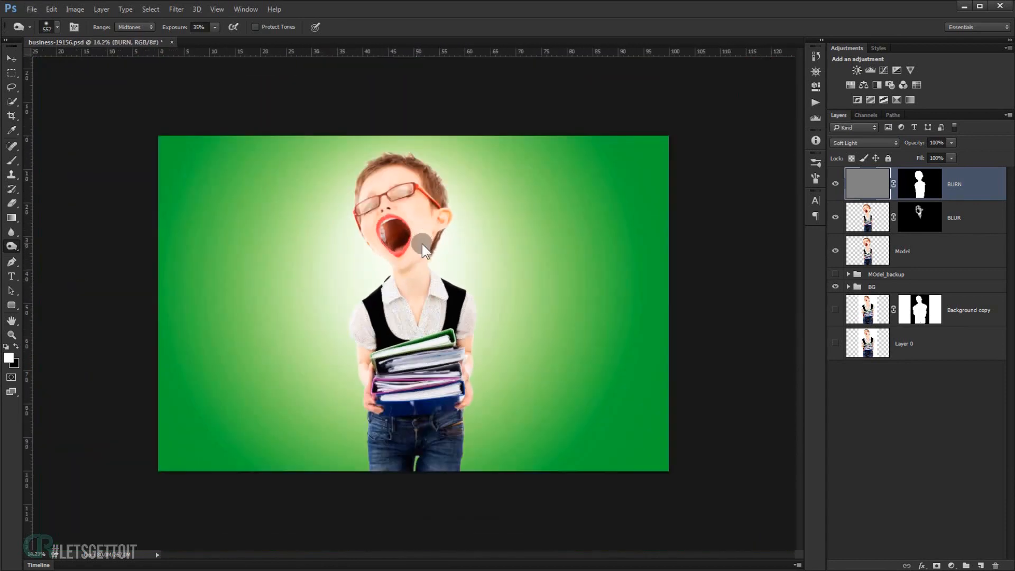
left_click_drag(421, 244, 405, 271)
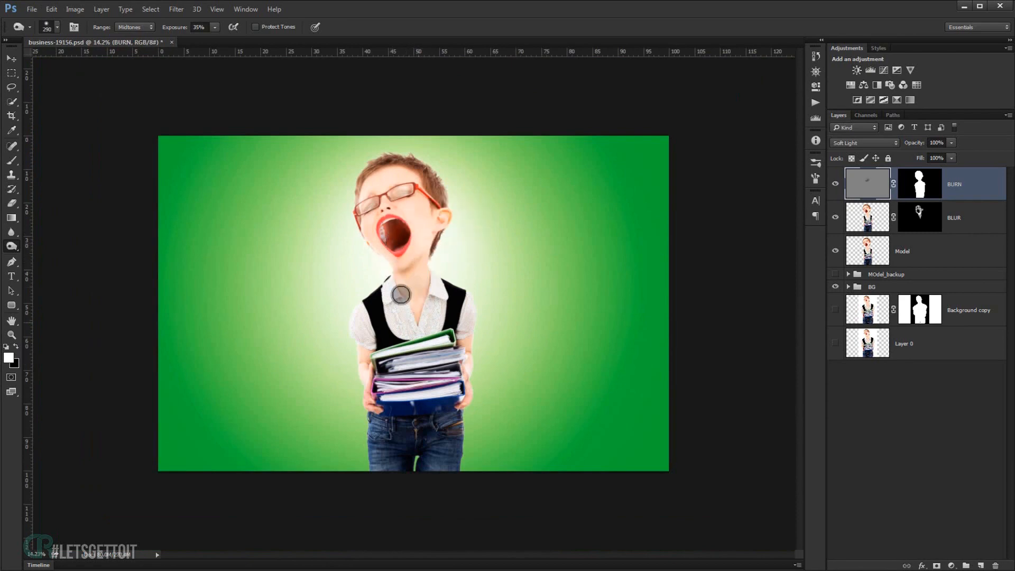
mouse_move(394, 199)
left_mouse_down()
mouse_move(366, 204)
mouse_move(393, 210)
left_mouse_up()
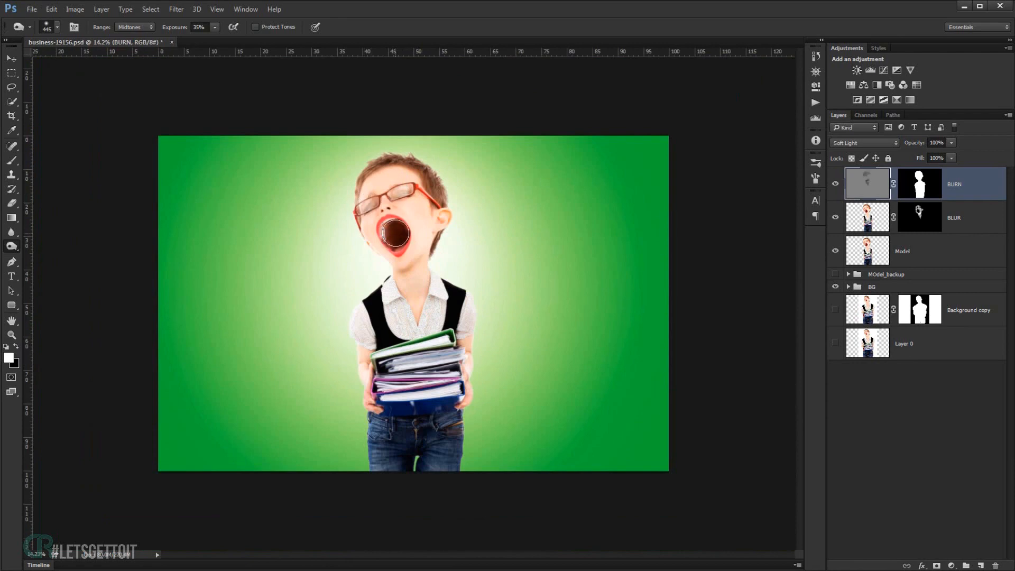
Burn the shadows on the stack of folders, the hands and the forearms using smaller brush sizes.
mouse_move(464, 346)
left_mouse_down()
mouse_move(468, 386)
mouse_move(449, 409)
left_mouse_up()
scroll(384, 400, "up", 6)
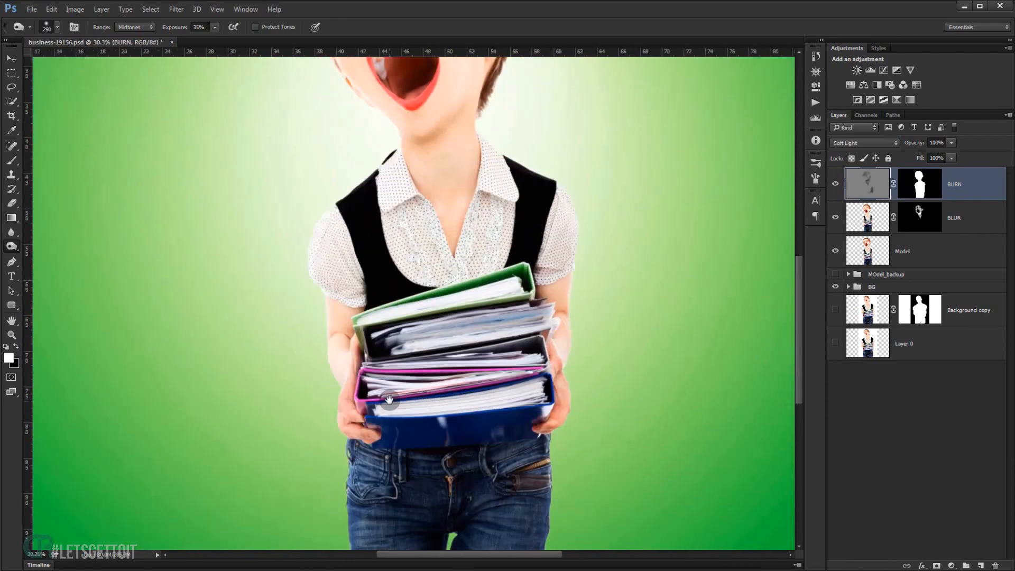
mouse_move(376, 427)
left_mouse_down()
mouse_move(364, 428)
mouse_move(340, 368)
left_mouse_up()
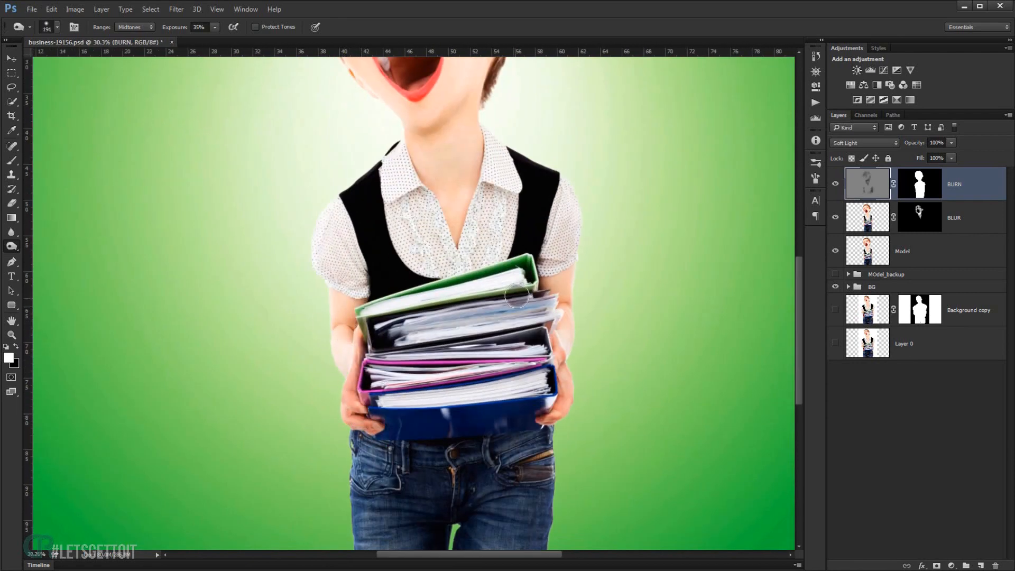
mouse_move(558, 301)
left_mouse_down()
mouse_move(583, 321)
mouse_move(544, 347)
mouse_move(555, 380)
mouse_move(542, 409)
left_mouse_up()
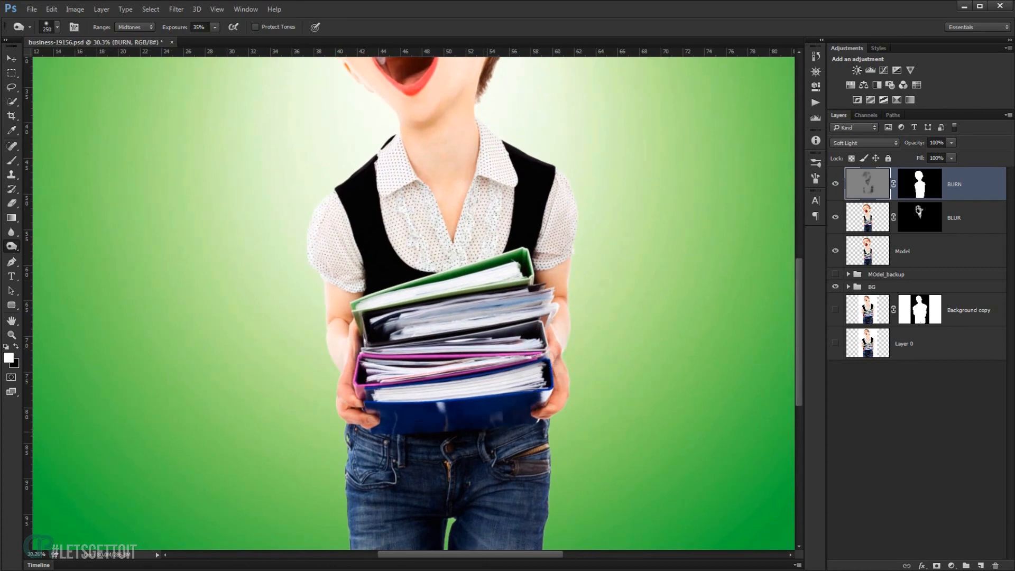
left_click_drag(442, 430, 453, 299)
left_click_drag(361, 387, 363, 411)
left_click_drag(558, 397, 554, 415)
Burn the jeans below the folders with a larger brush to deepen their shadows.
left_click_drag(494, 376, 498, 471)
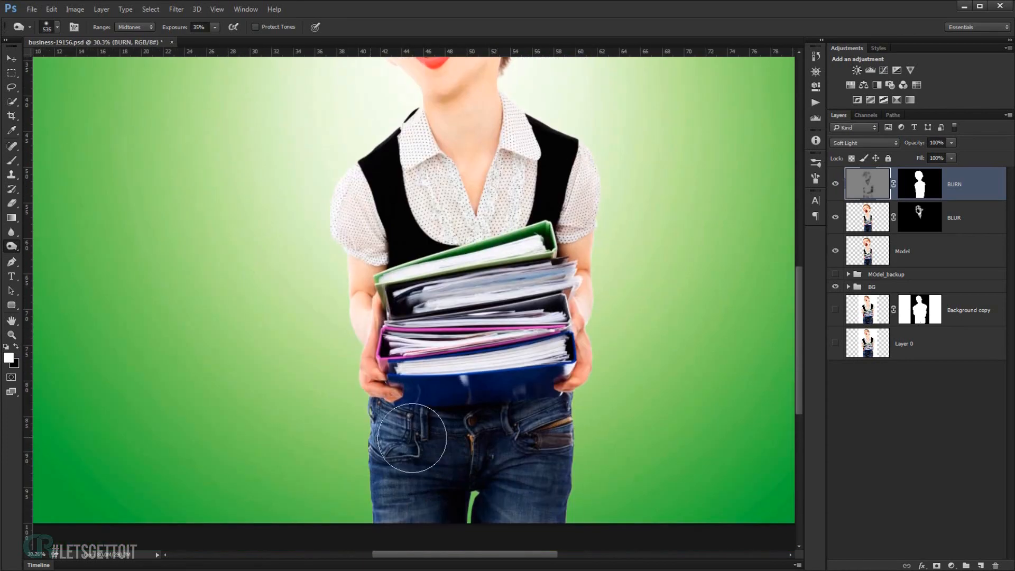
left_click_drag(410, 435, 441, 417)
left_click_drag(442, 398, 453, 466)
scroll(584, 340, "up", 5)
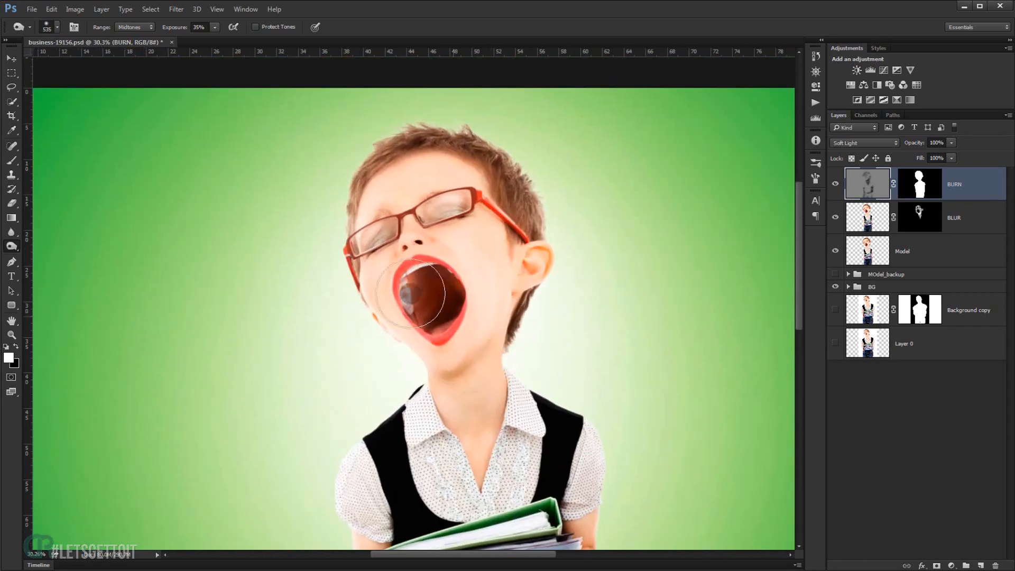
Burn additional shadows around the face, temple and underside of the chin with progressively smaller brushes on the BURN layer.
left_click_drag(418, 316, 433, 358)
left_click_drag(383, 217, 373, 217)
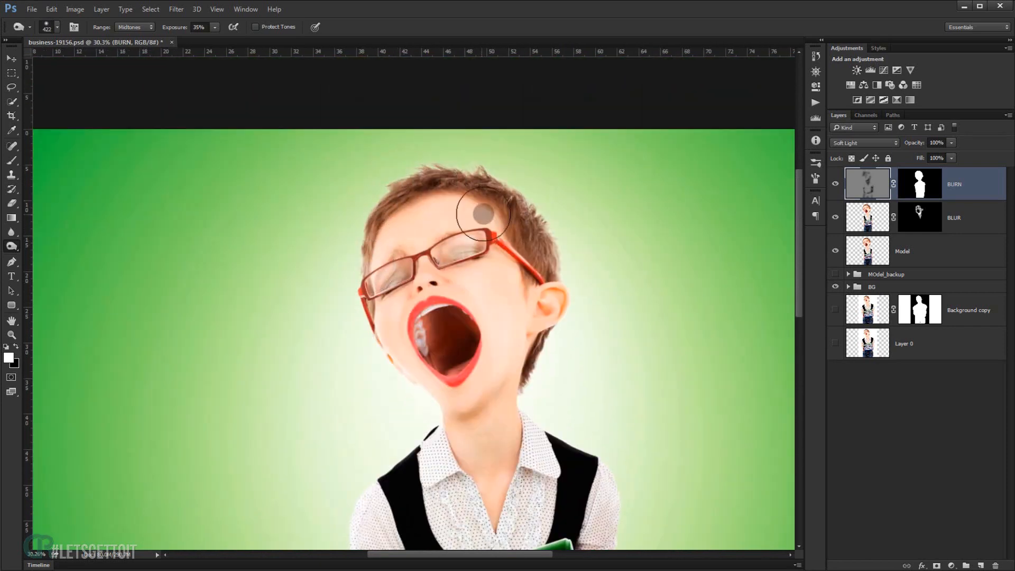
scroll(435, 263, "up", 4)
mouse_move(470, 293)
left_mouse_down()
mouse_move(441, 293)
mouse_move(398, 323)
left_mouse_up()
scroll(523, 376, "down", 3)
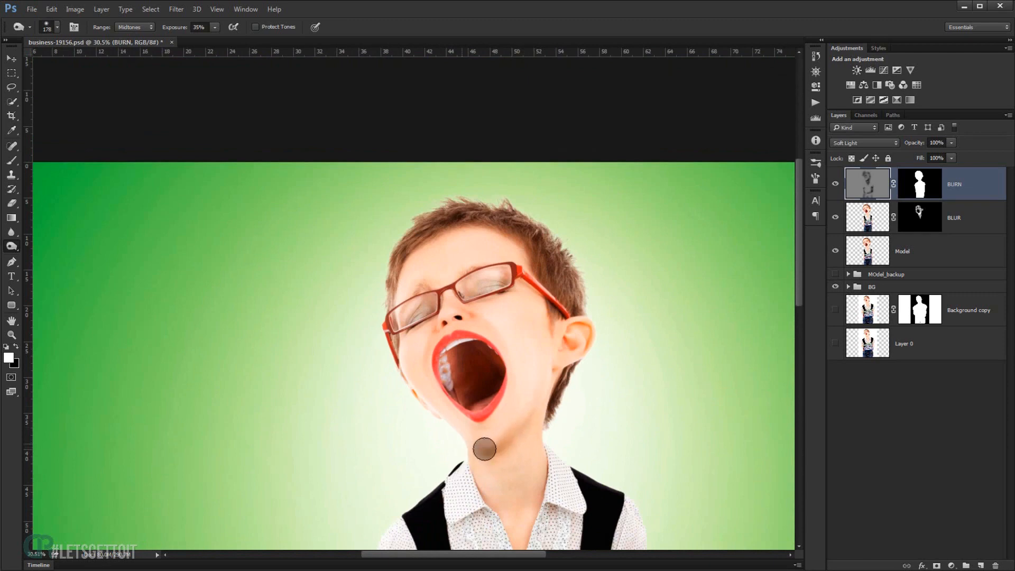
left_click_drag(501, 448, 417, 353)
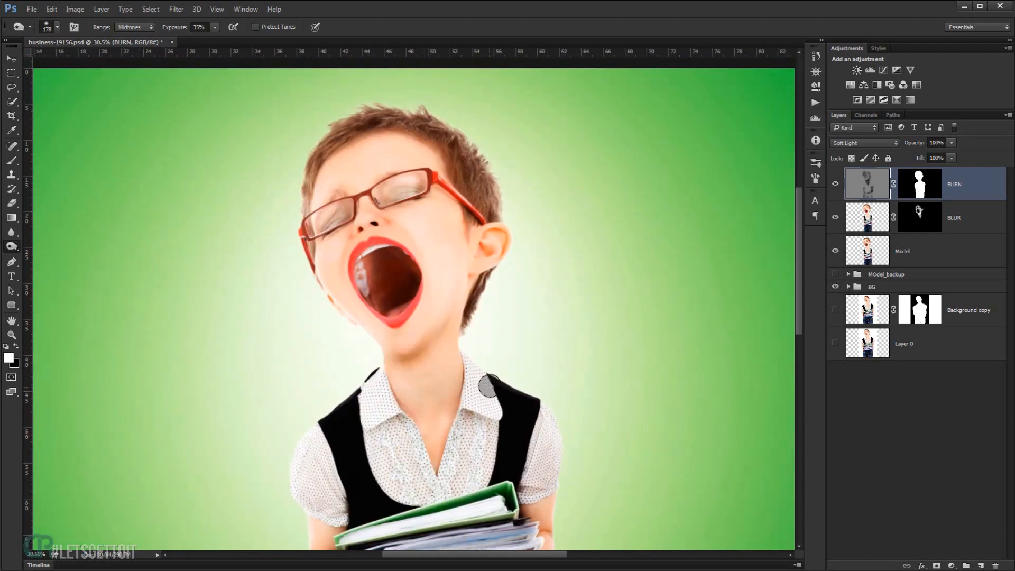
Burn the shadows on the shirt, sleeves and forearms beside the folders with a 178 px brush.
scroll(479, 414, "up", 3)
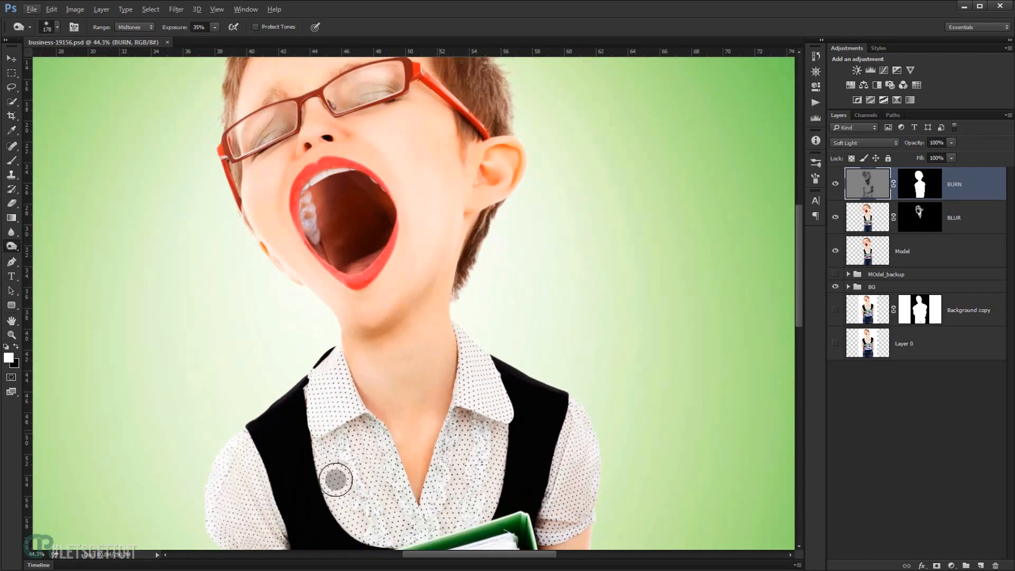
scroll(476, 396, "down", 5)
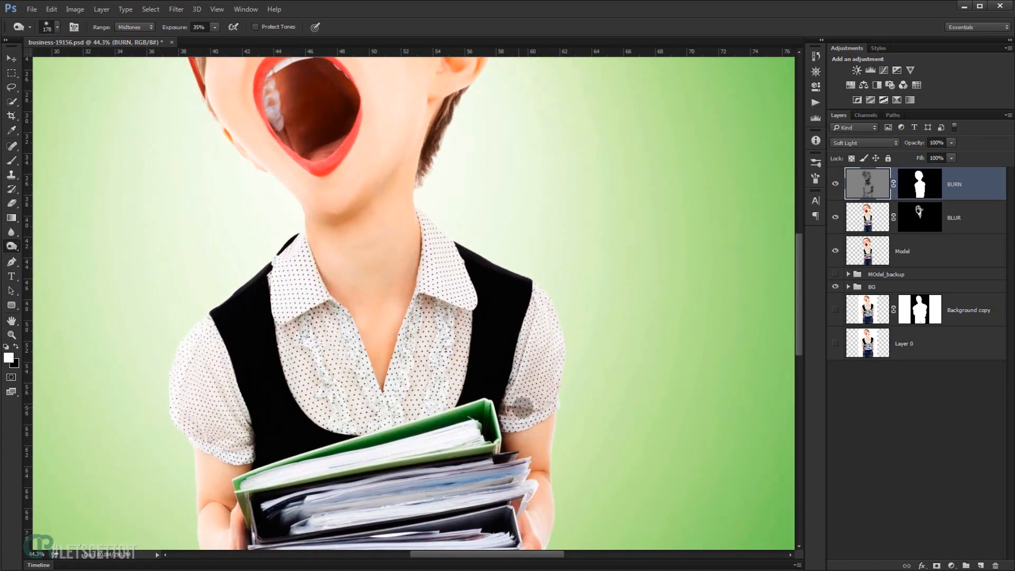
left_click_drag(256, 442, 277, 375)
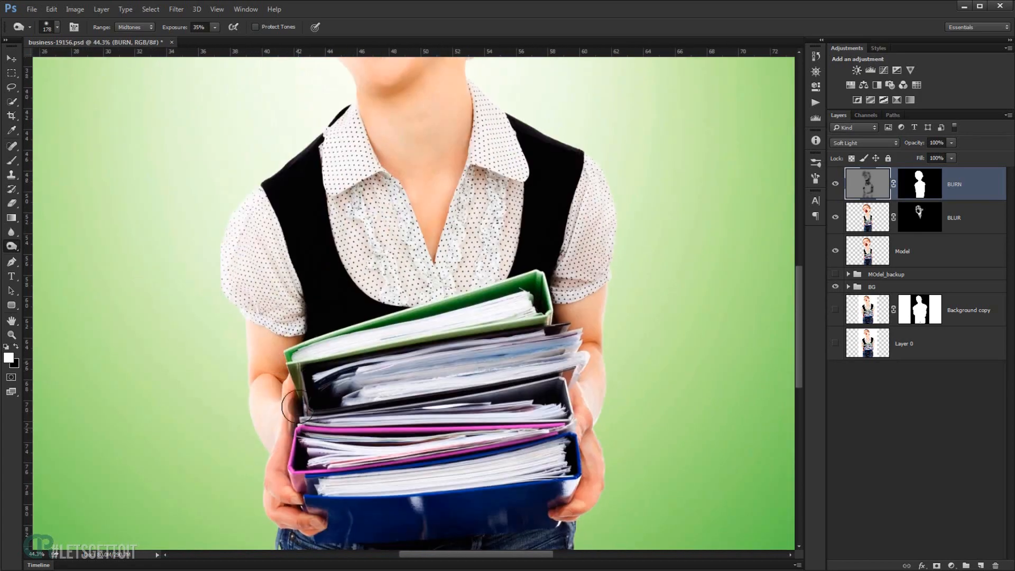
scroll(583, 408, "down", 3)
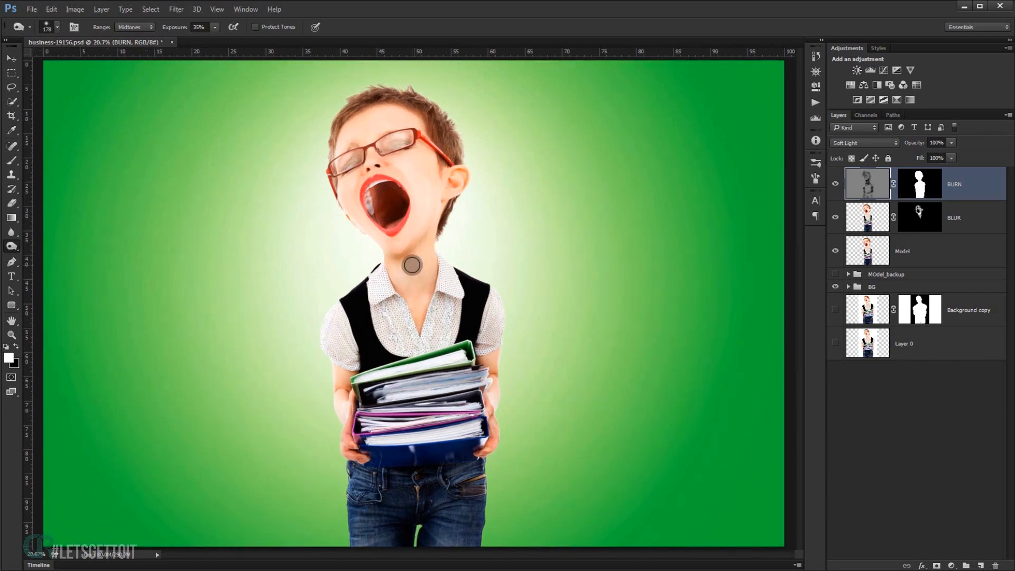
Toggle the BURN layer off and on to compare the portrait with and without the darkened shadows.
scroll(391, 142, "up", 1)
left_click(835, 184)
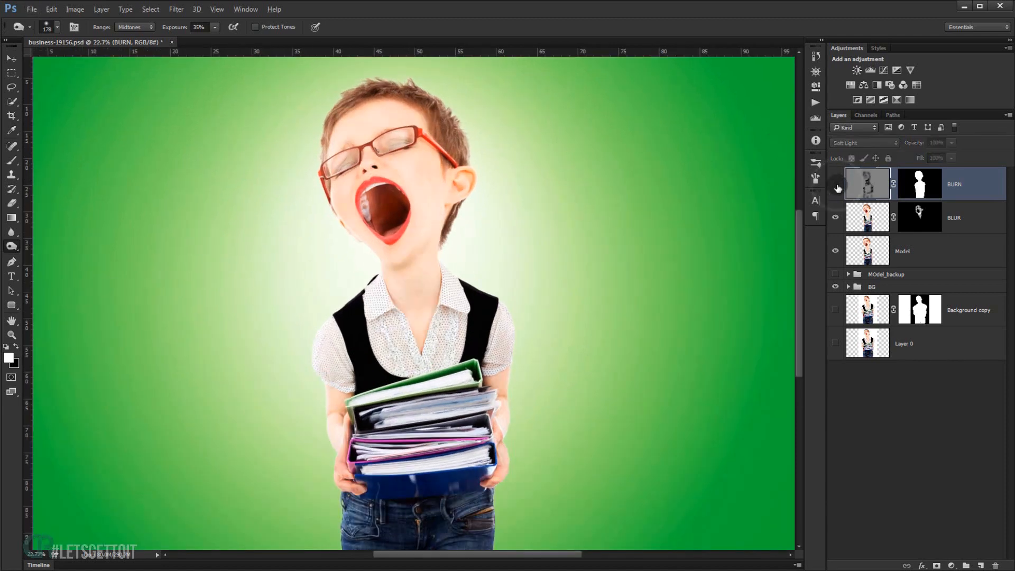
left_click(836, 184)
scroll(436, 276, "down", 3)
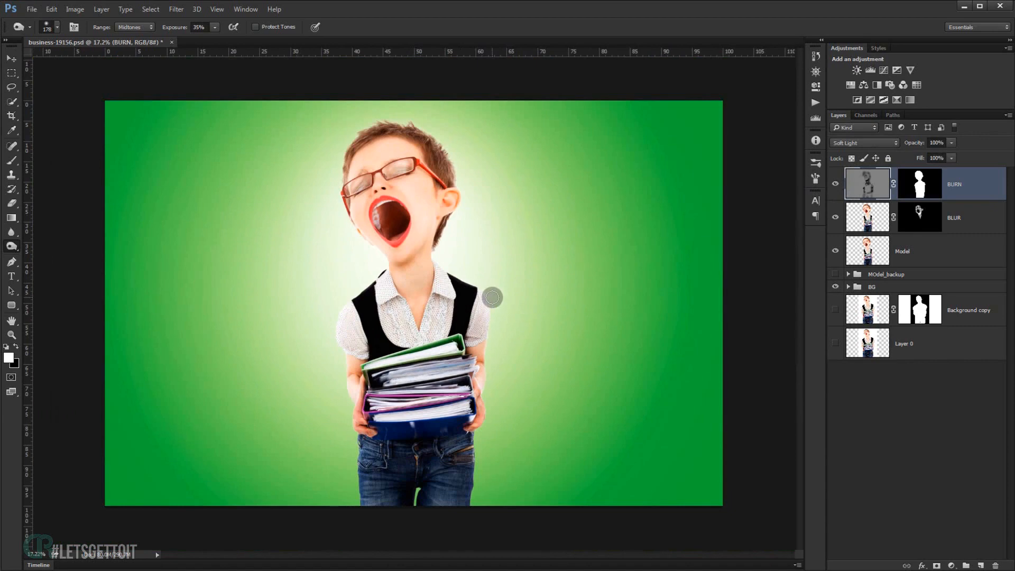
scroll(489, 294, "up", 2)
Create a new layer named Dodge above the BURN layer and fill it with 50% Gray.
left_click(975, 566)
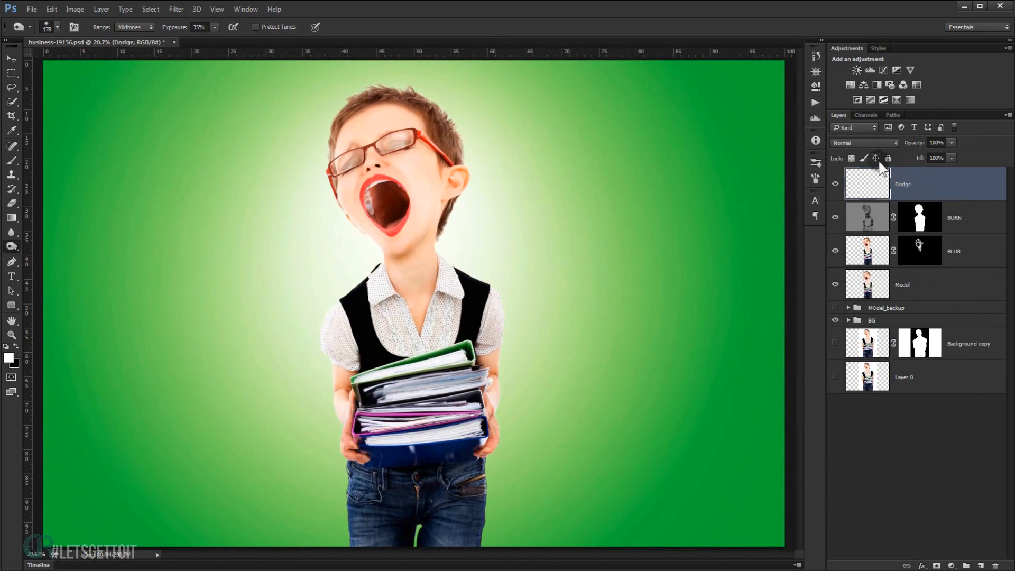
left_click(58, 11)
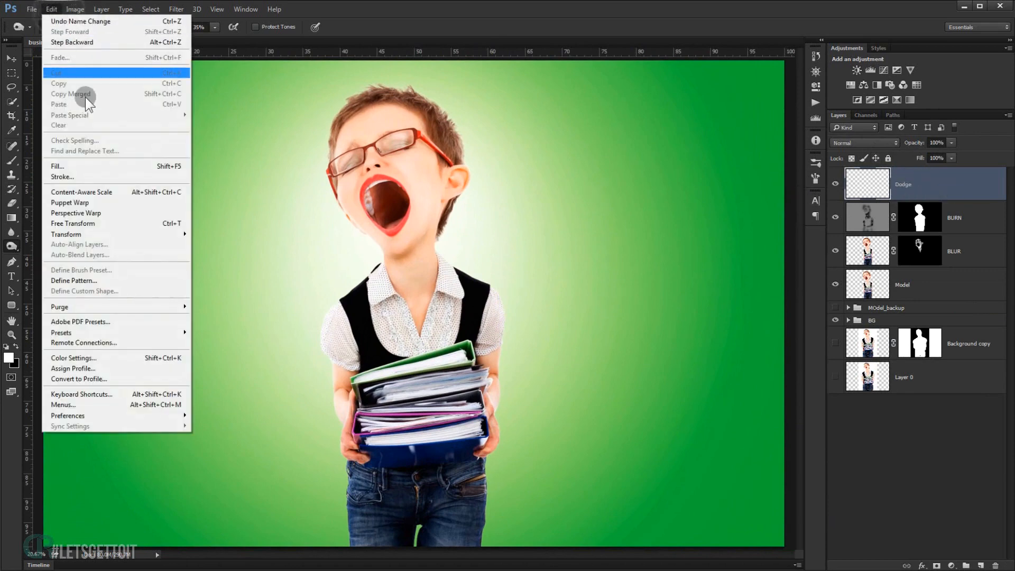
left_click(86, 165)
left_click(502, 173)
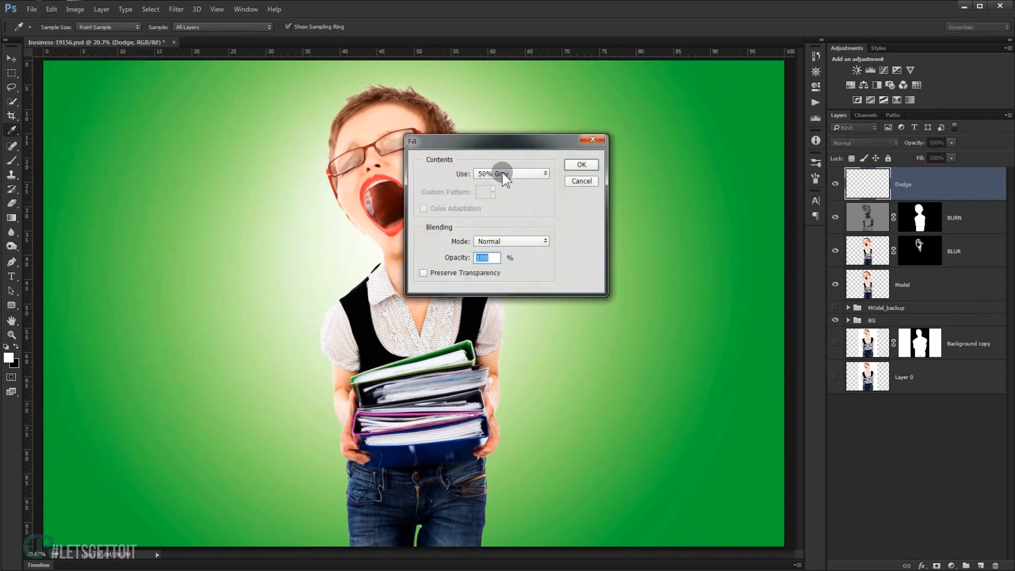
left_click(581, 165)
key("o")
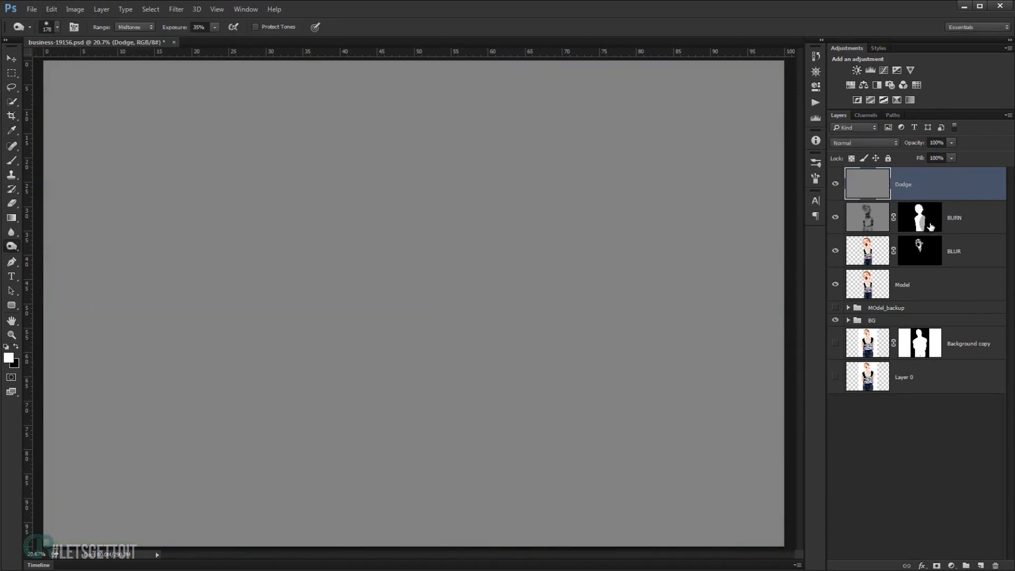
Copy the BURN layer's mask onto the Dodge layer, target its gray fill and set its blending mode to Soft Light.
key("alt")
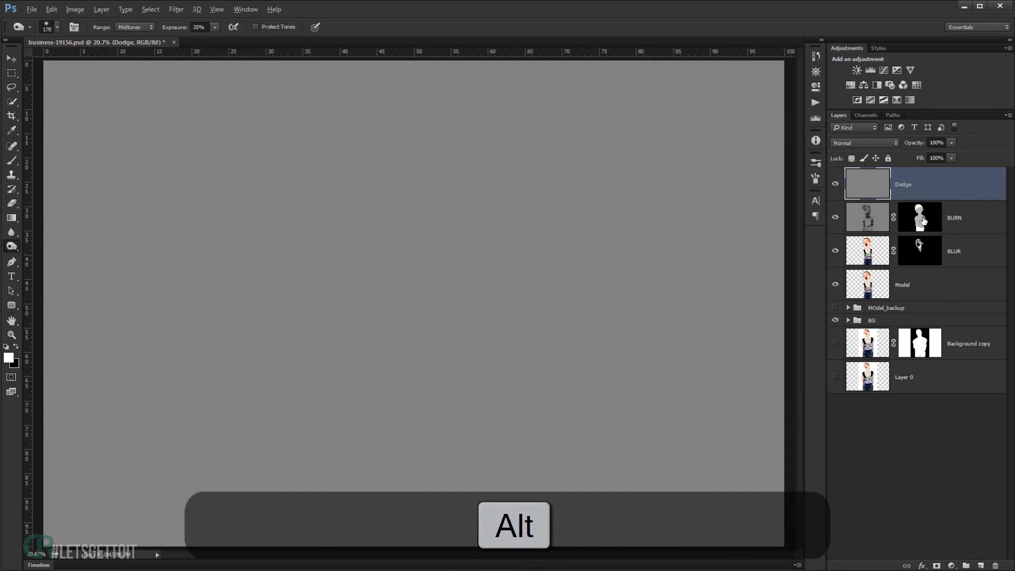
mouse_move(936, 224)
left_mouse_down()
mouse_move(922, 217)
mouse_move(937, 188)
left_mouse_up()
left_click(880, 182)
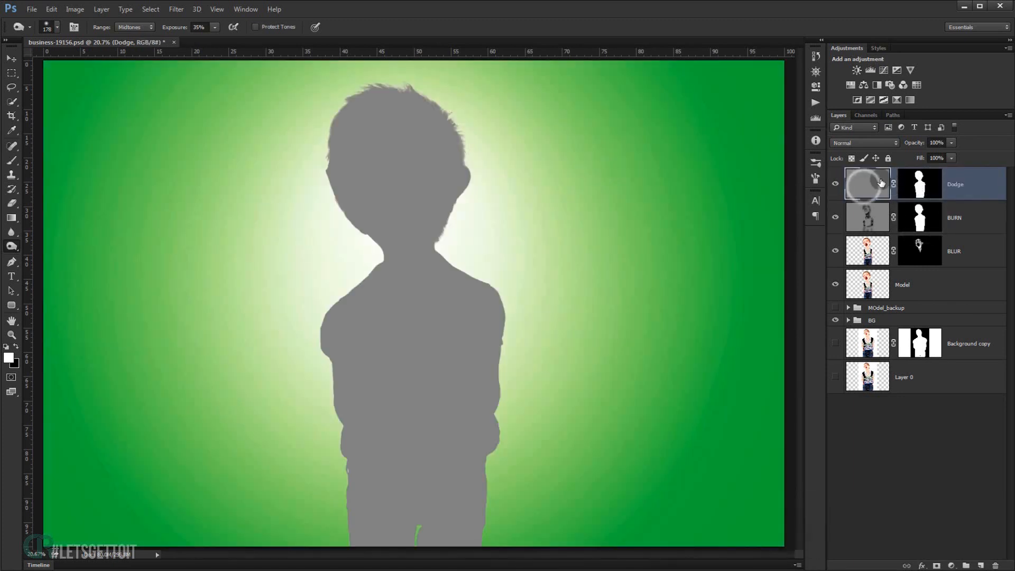
left_click(856, 141)
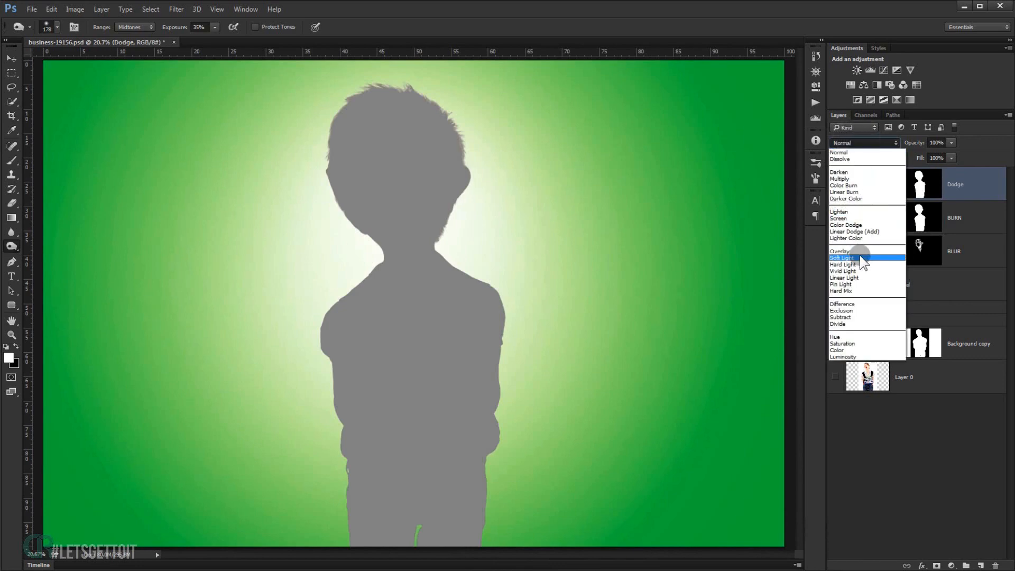
left_click(859, 255)
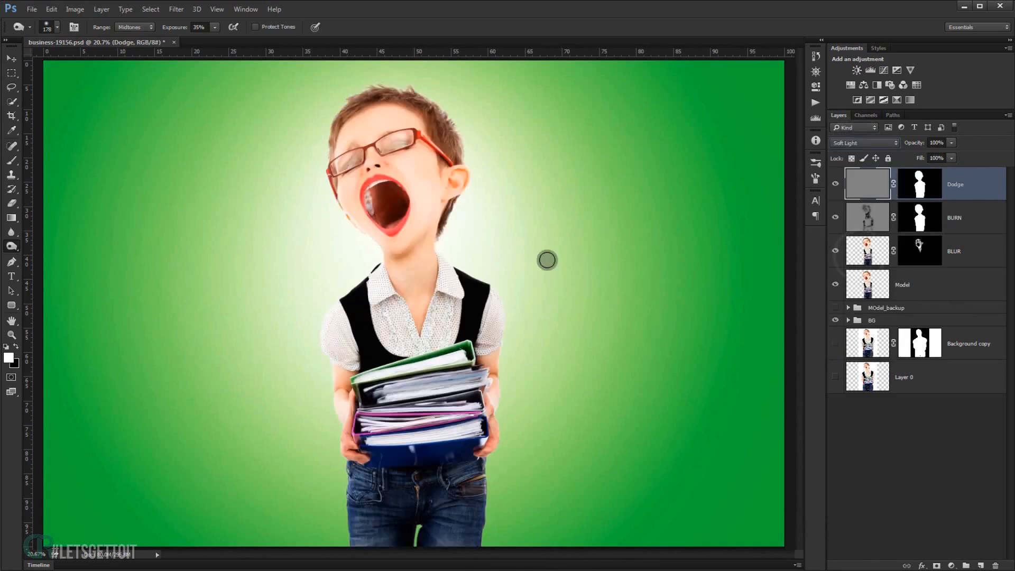
Brighten the highlights on both cheeks of the Dodge layer using the Dodge Tool on Midtones at 30% exposure.
left_click(13, 246)
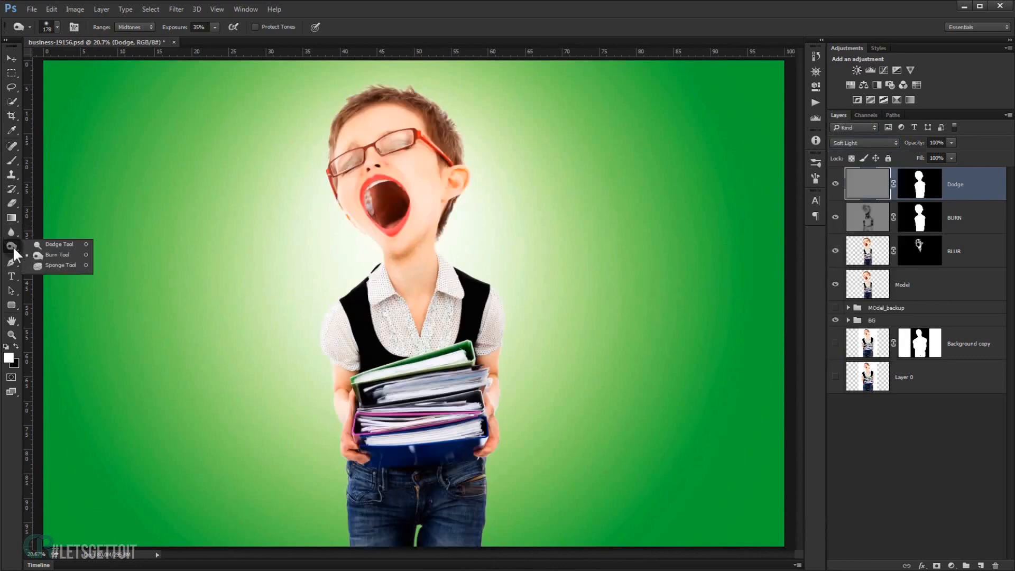
left_click(51, 245)
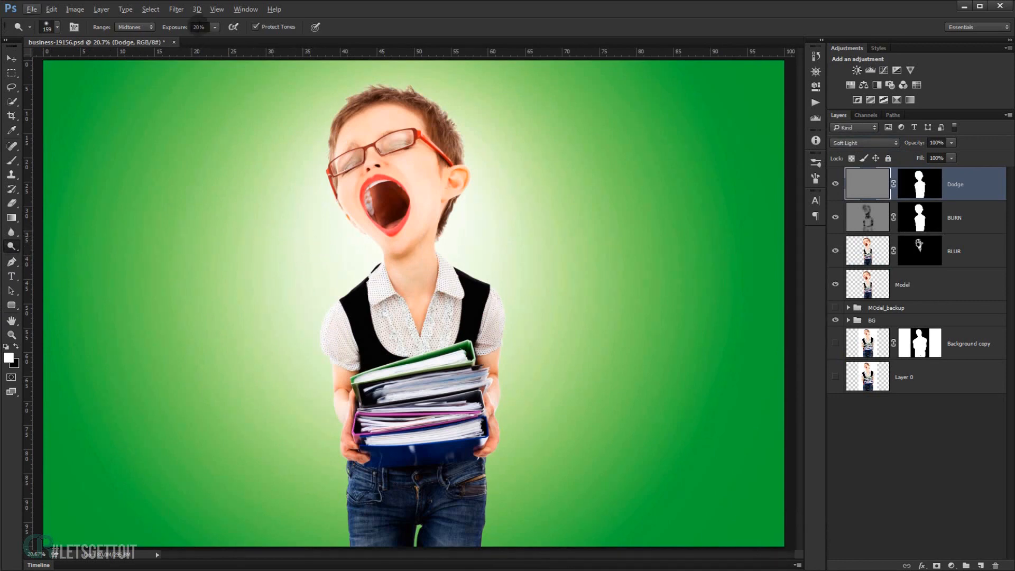
left_click(203, 27)
scroll(405, 173, "up", 4)
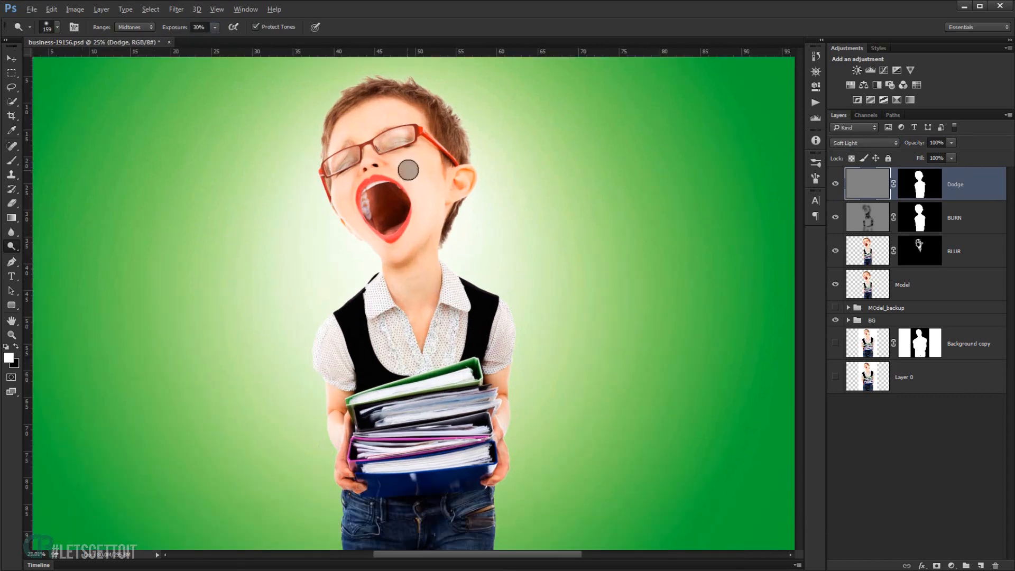
left_click_drag(413, 182, 423, 186)
scroll(417, 188, "up", 2)
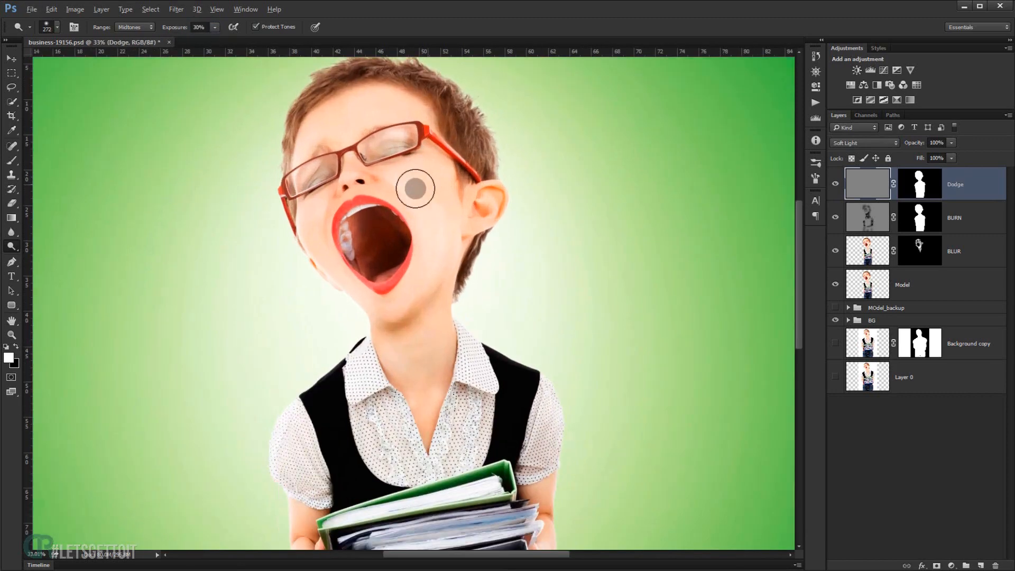
mouse_move(424, 225)
left_mouse_down()
mouse_move(432, 259)
mouse_move(421, 217)
left_mouse_up()
key("bracketleft")
key("bracketleft")
key("bracketleft")
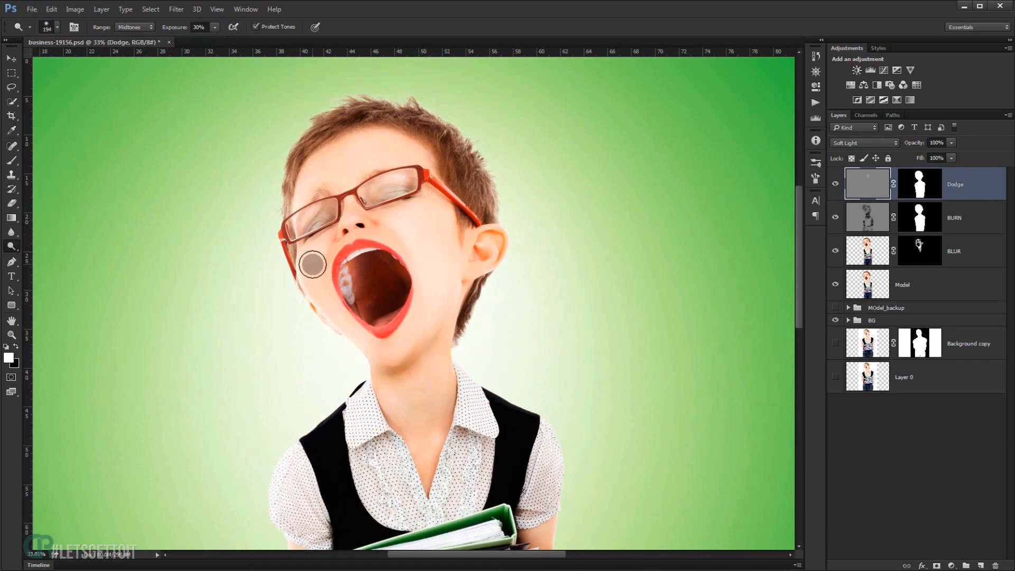
key("bracketright")
key("bracketright")
key("bracketright")
key("bracketright")
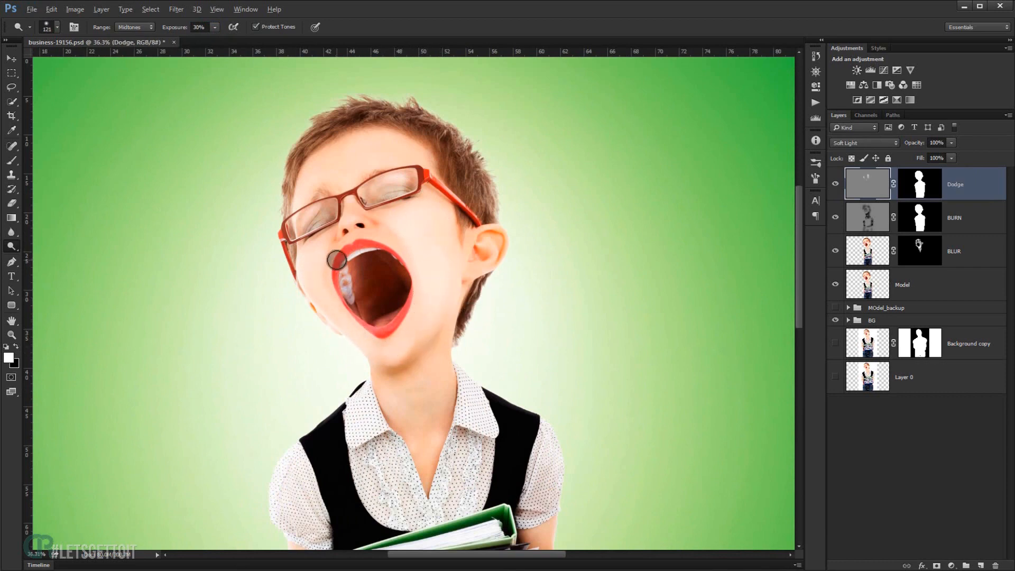
Dodge the teeth inside the open mouth with a small brush of about 30 px.
scroll(337, 259, "up", 4)
left_click_drag(373, 263, 361, 266)
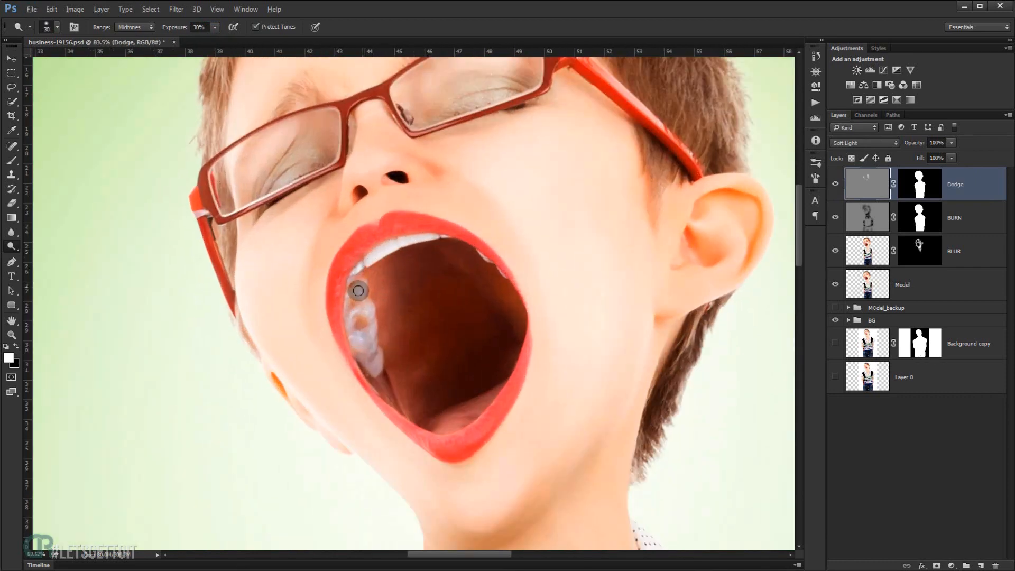
scroll(358, 290, "up", 2)
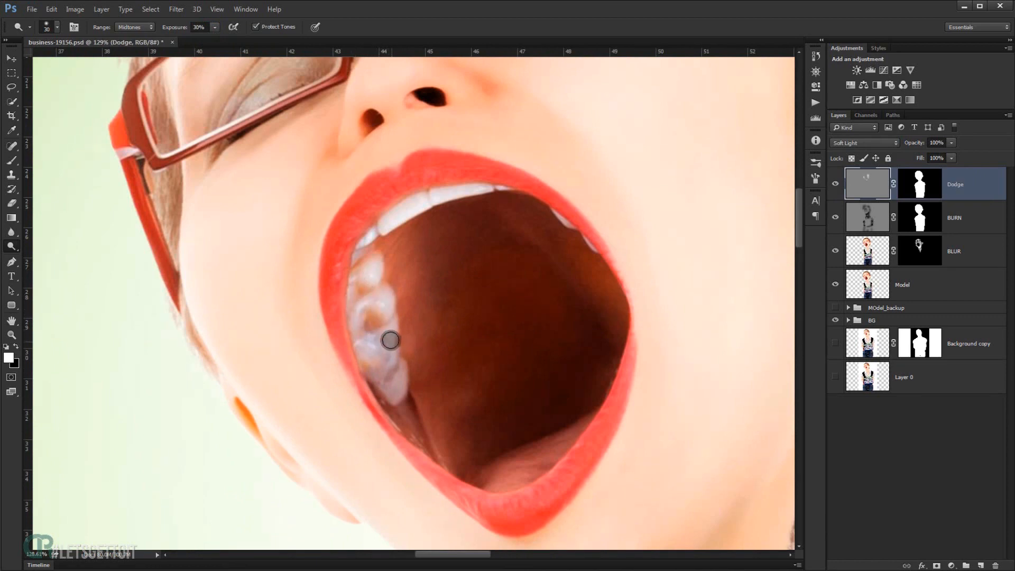
key("bracketright")
key("bracketright")
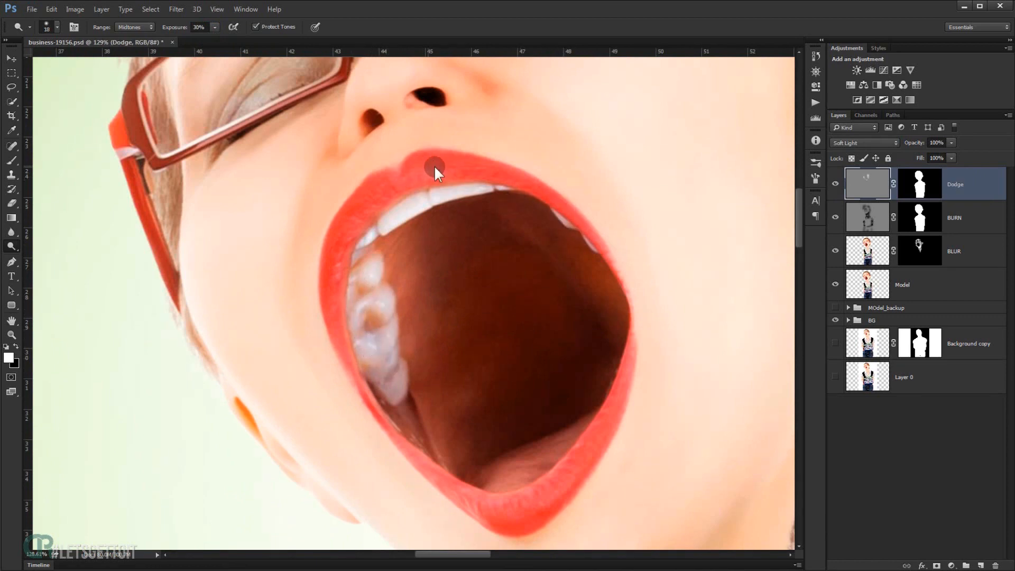
Dodge highlights along the upper and lower lips with a small brush.
mouse_move(476, 169)
left_mouse_down()
mouse_move(376, 198)
mouse_move(340, 273)
left_mouse_up()
left_click_drag(523, 415, 511, 396)
mouse_move(599, 386)
left_mouse_down()
mouse_move(545, 467)
mouse_move(506, 485)
mouse_move(459, 485)
left_mouse_up()
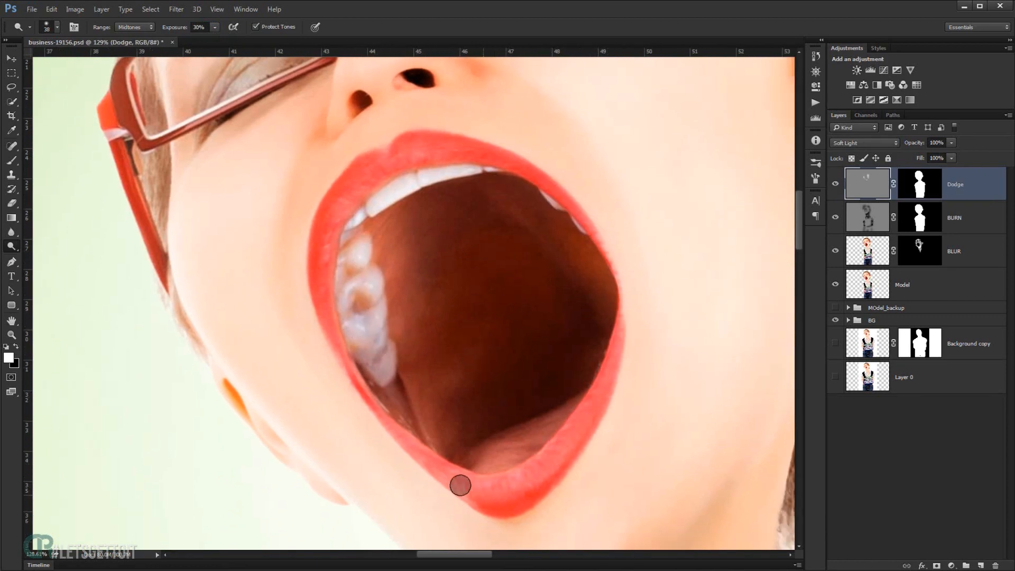
Dodge the highlights on the side of the face around the ear with a larger brush.
scroll(459, 485, "down", 3)
left_click_drag(729, 264, 593, 177)
key("bracketright")
key("bracketright")
key("bracketright")
key("bracketright")
key("bracketright")
key("bracketright")
key("bracketright")
scroll(547, 225, "down", 3)
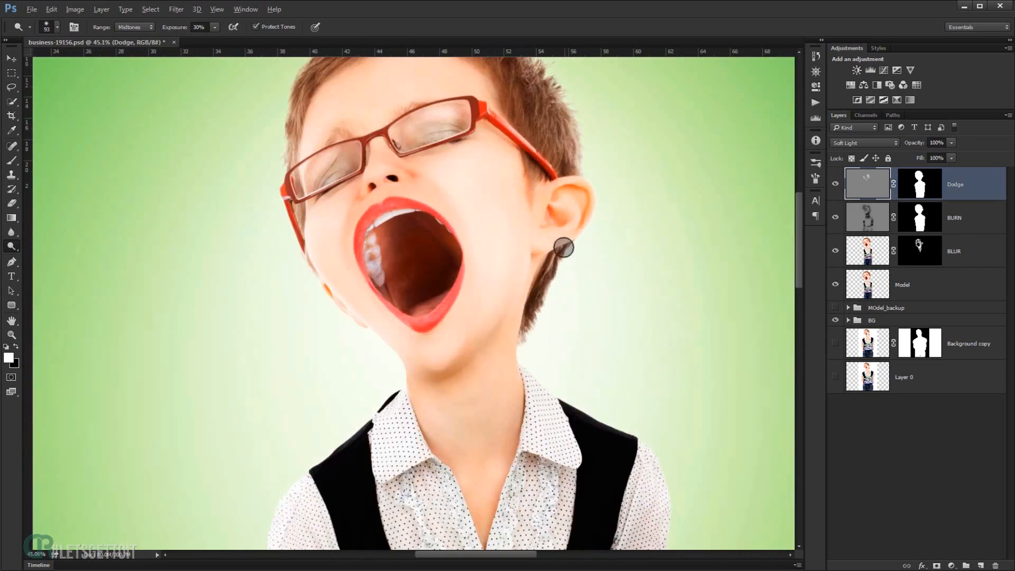
scroll(397, 247, "up", 3)
left_click_drag(495, 152, 489, 205)
key("bracketright")
key("bracketright")
Try to dodge the teeth, nose and eyelids with small brushes while the Dodge layer's mask is targeted.
left_click(919, 184)
left_click_drag(386, 343, 412, 351)
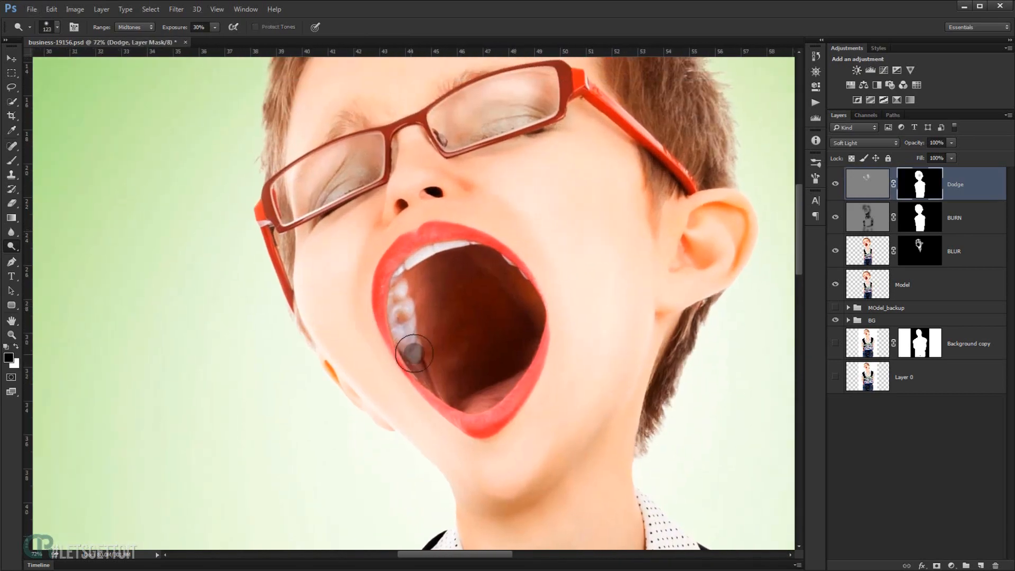
key("bracketleft")
key("bracketleft")
key("bracketleft")
key("bracketleft")
key("bracketleft")
key("bracketleft")
key("bracketleft")
key("bracketleft")
key("bracketleft")
key("bracketleft")
left_click_drag(358, 423, 313, 344)
left_click_drag(381, 158, 398, 269)
scroll(399, 204, "up", 3)
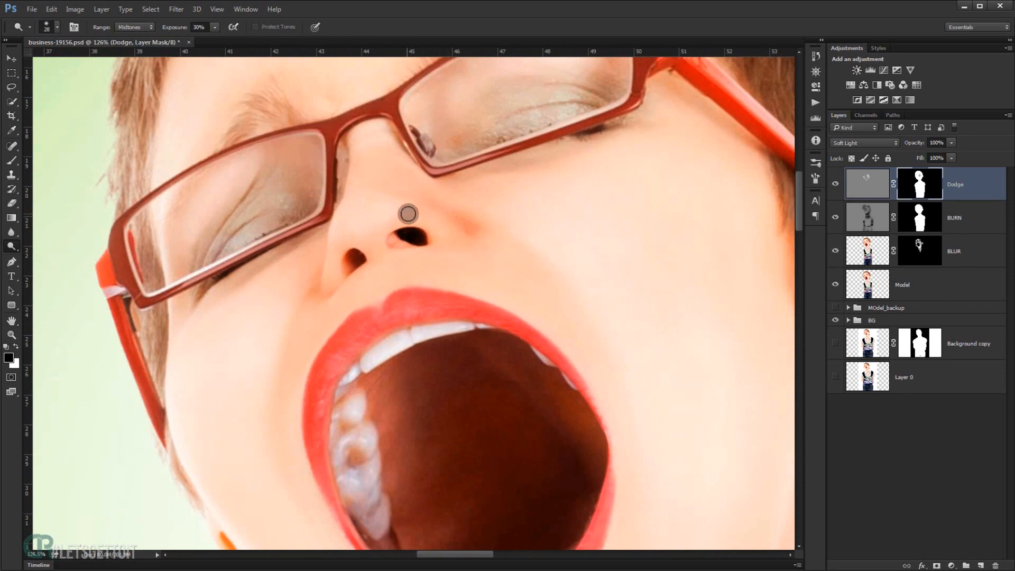
right_click(366, 227, "alt")
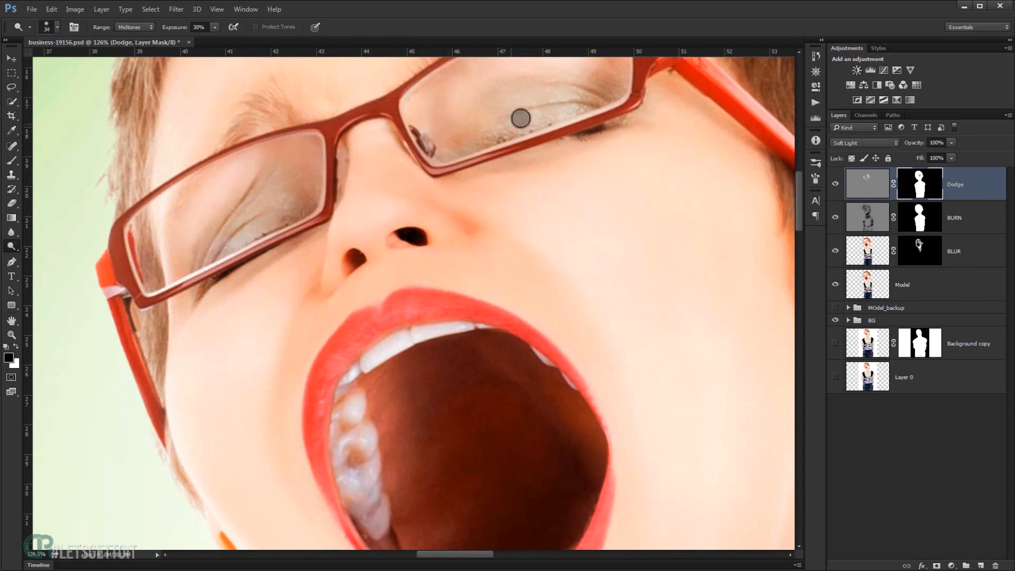
Try to dodge the neck and forearms with larger brushes while the Dodge layer's mask is targeted.
scroll(522, 209, "down", 7)
left_click_drag(534, 370, 444, 256)
right_click(445, 257, "alt")
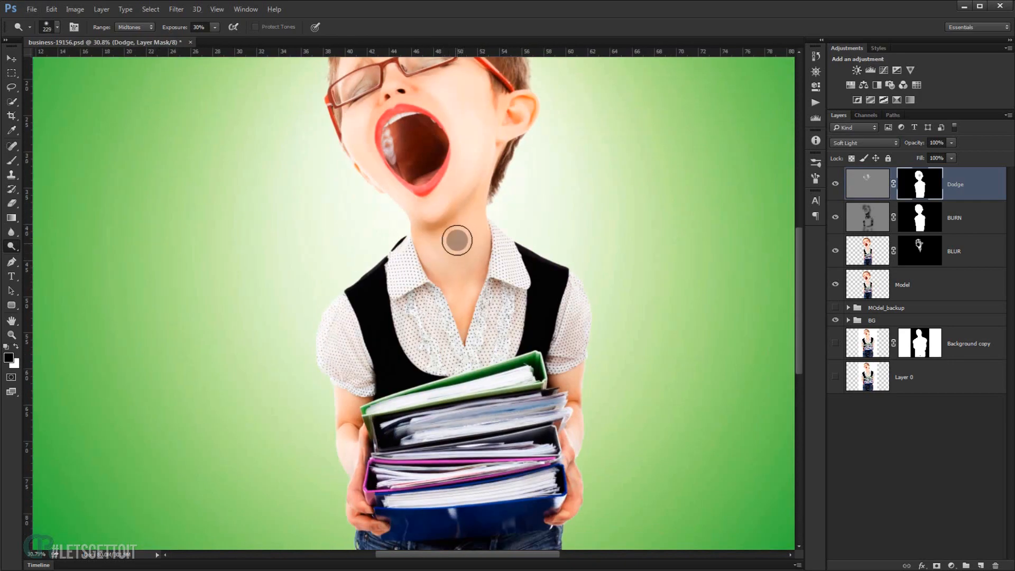
left_click_drag(585, 443, 549, 355)
right_click(315, 374, "alt")
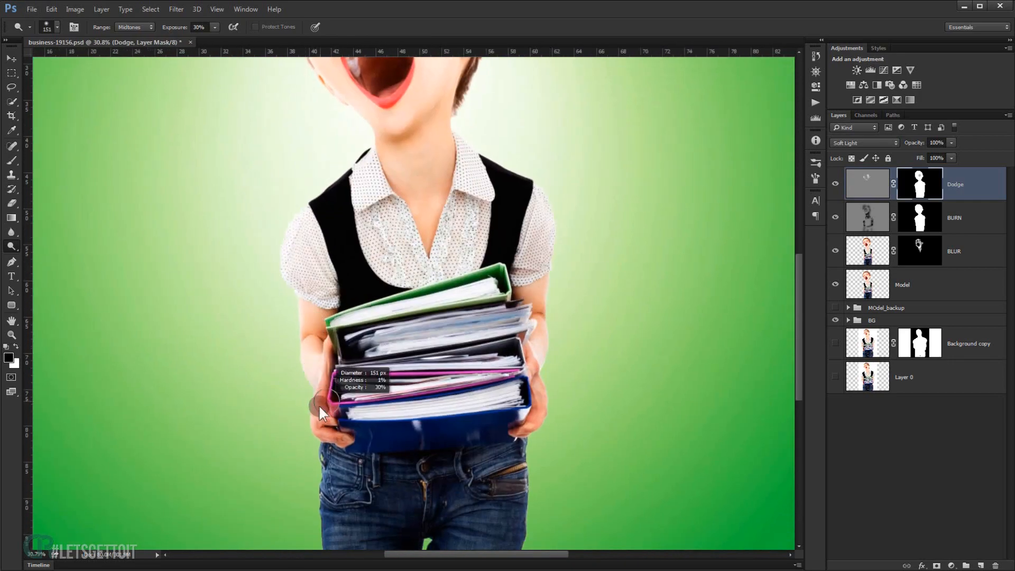
Target the Dodge layer's image instead of its mask and dodge the highlights on both hands holding the binders.
scroll(319, 391, "up", 4)
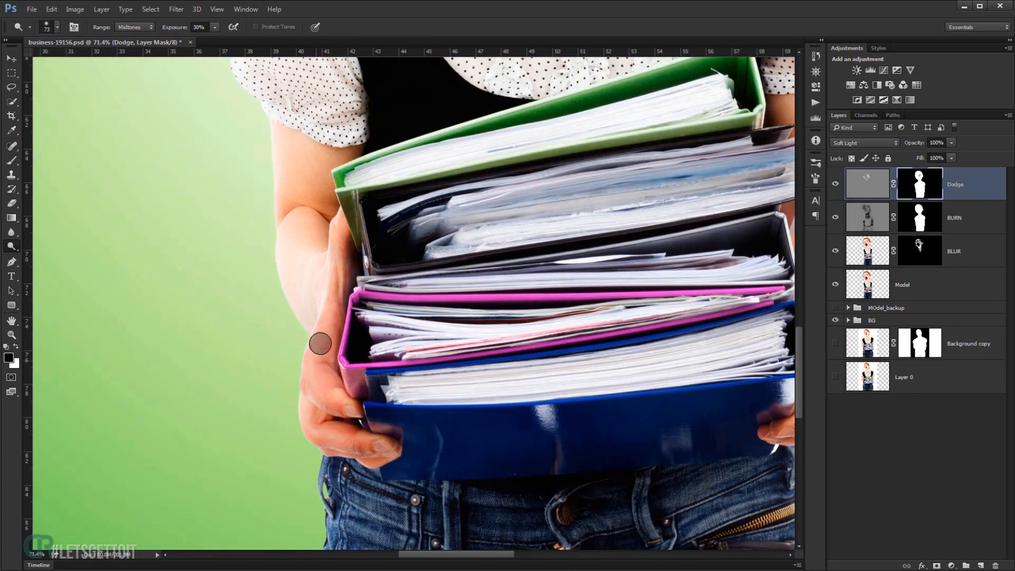
key("ctrl+2")
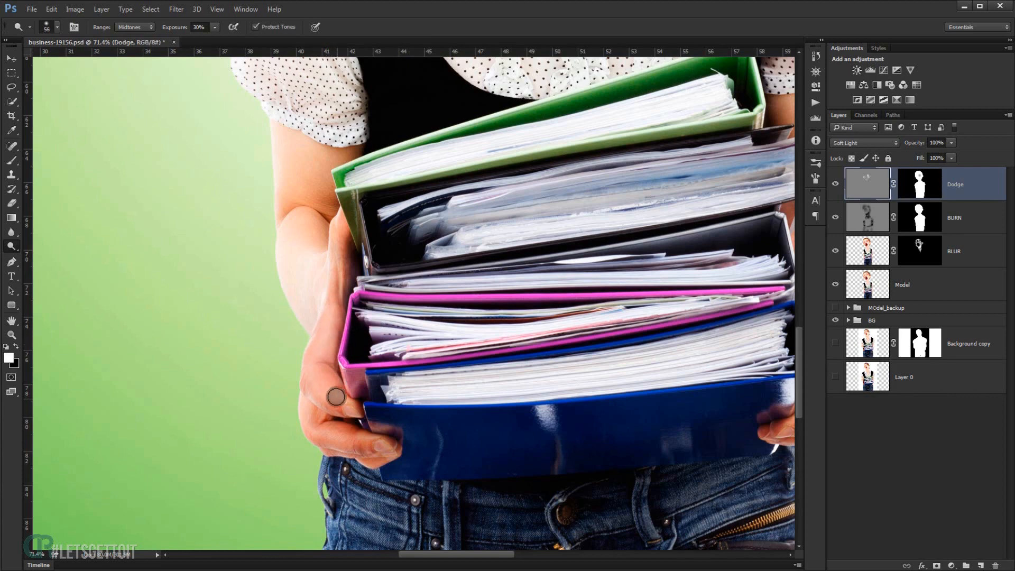
key("bracketright")
left_click_drag(333, 397, 312, 368)
mouse_move(364, 438)
left_mouse_down()
mouse_move(325, 429)
mouse_move(309, 410)
mouse_move(241, 403)
left_mouse_up()
left_click_drag(296, 416, 378, 414)
mouse_move(442, 416)
left_mouse_down()
mouse_move(467, 403)
mouse_move(395, 415)
left_mouse_up()
left_click_drag(471, 408, 346, 412)
left_click_drag(545, 393, 512, 393)
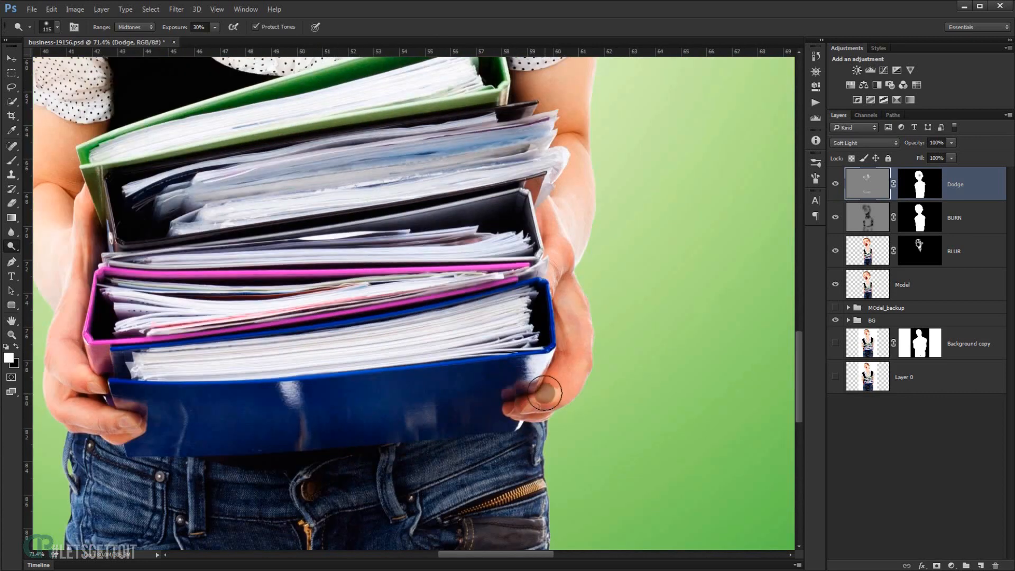
Dodge the highlights along both forearms beside the stack of binders, adjusting the brush size for each area.
scroll(560, 343, "up", 3)
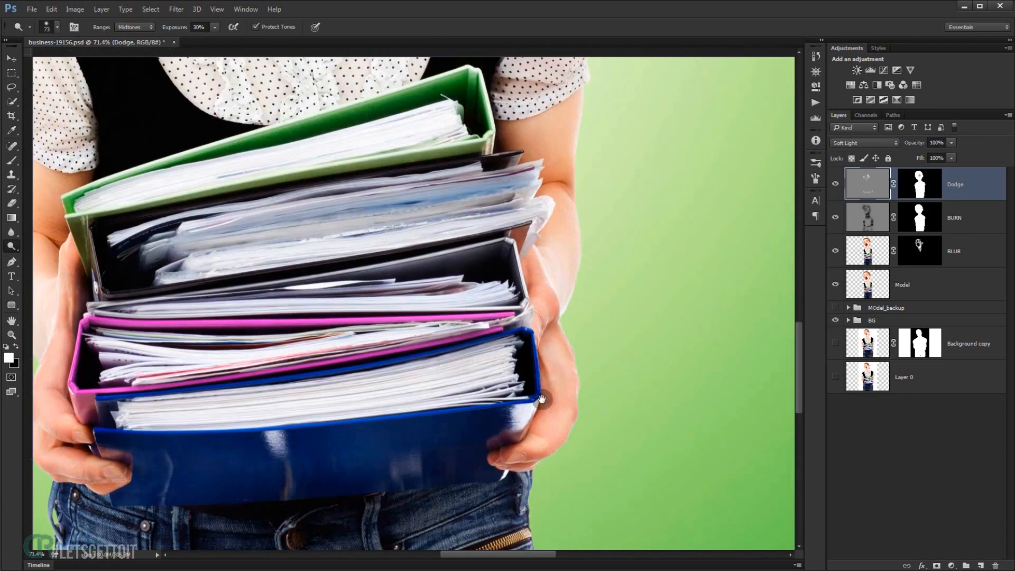
mouse_move(535, 159)
left_mouse_down()
mouse_move(539, 252)
mouse_move(548, 251)
left_mouse_up()
left_click_drag(537, 271, 547, 259)
left_click_drag(61, 356, 416, 295)
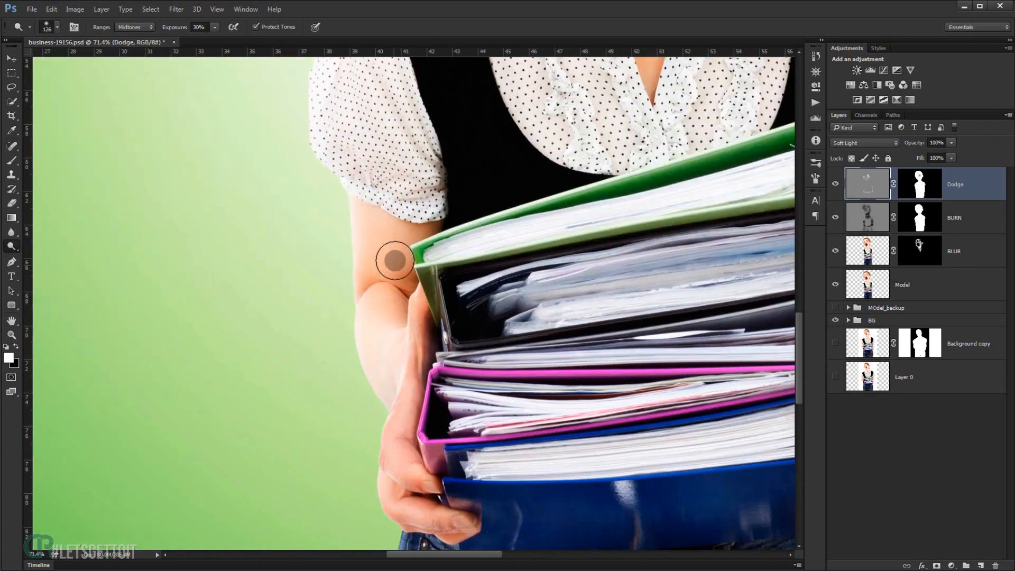
left_click_drag(395, 260, 388, 312)
left_click_drag(401, 408, 383, 397)
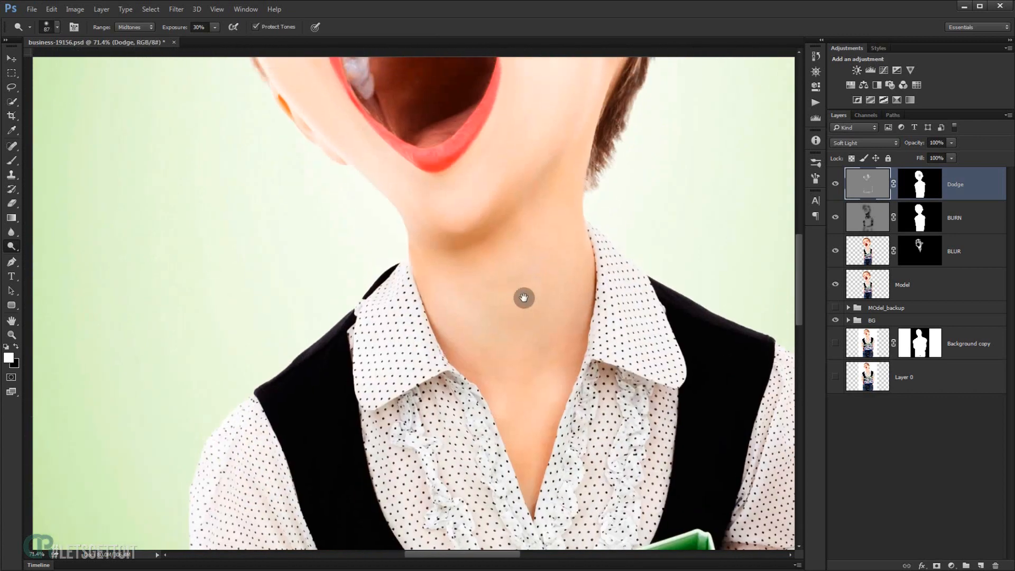
Dodge the highlights on the neck, chin and cheeks around the open mouth with a larger soft brush.
mouse_move(521, 294)
left_mouse_down()
mouse_move(524, 313)
mouse_move(461, 434)
left_mouse_up()
mouse_move(534, 328)
left_mouse_down()
mouse_move(492, 328)
mouse_move(544, 296)
left_mouse_up()
left_click_drag(227, 221, 204, 268)
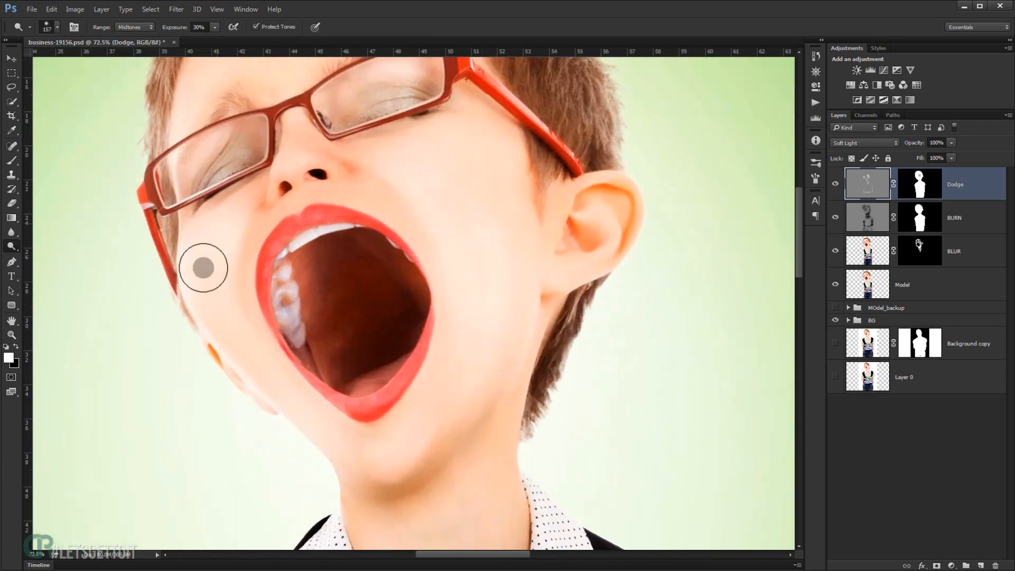
mouse_move(405, 443)
left_mouse_down()
mouse_move(376, 459)
mouse_move(392, 458)
left_mouse_up()
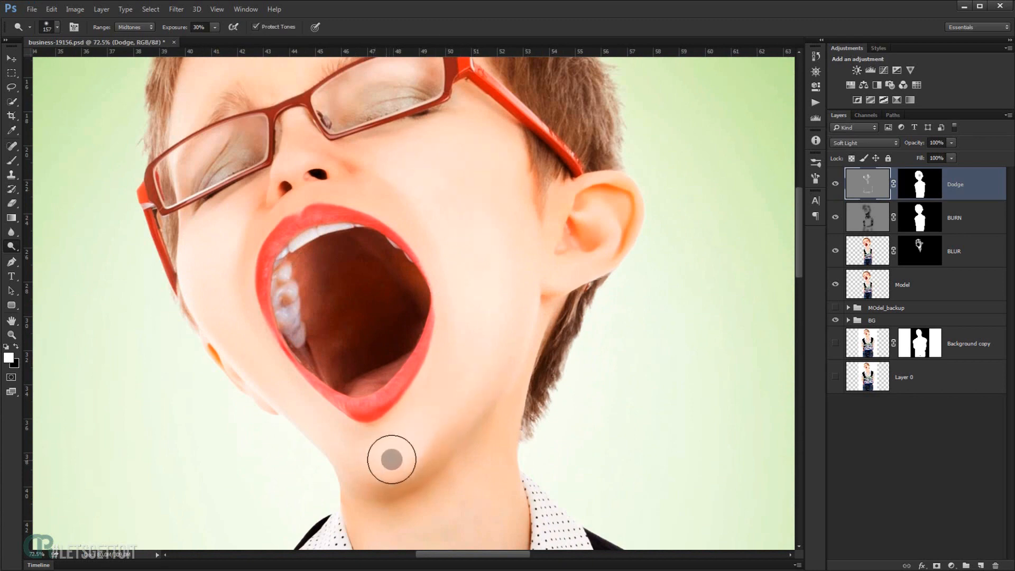
left_click_drag(419, 409, 375, 409)
left_click_drag(447, 210, 481, 210)
left_click_drag(498, 240, 476, 240)
mouse_move(478, 241)
left_mouse_down()
mouse_move(554, 317)
mouse_move(519, 304)
left_mouse_up()
Dodge highlights on the nose, hair and eyelids, and compare the whole figure with the Dodge layer toggled.
left_click_drag(297, 172, 315, 172)
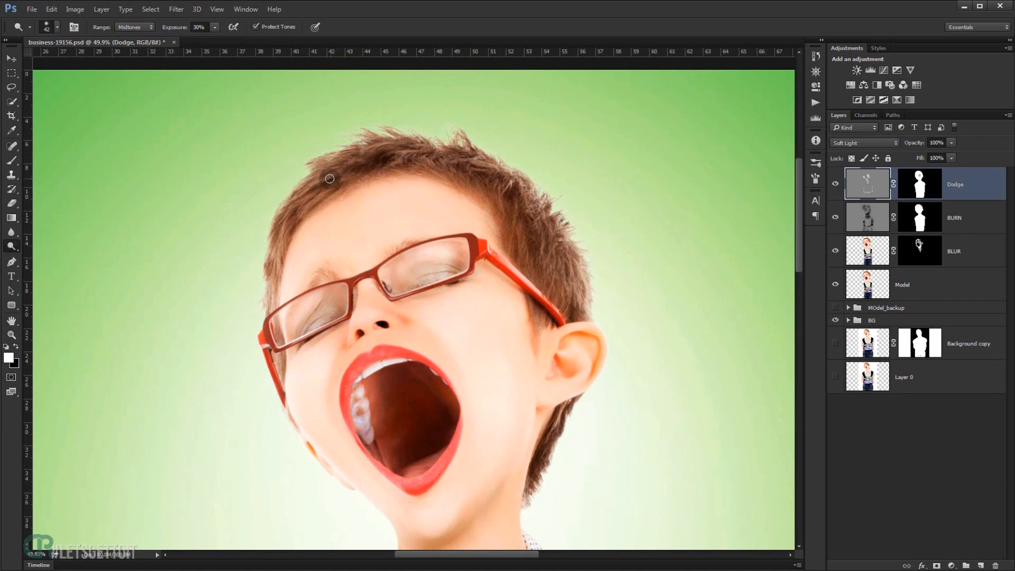
left_click_drag(276, 266, 236, 266)
left_click_drag(412, 264, 460, 265)
left_click_drag(349, 220, 376, 208)
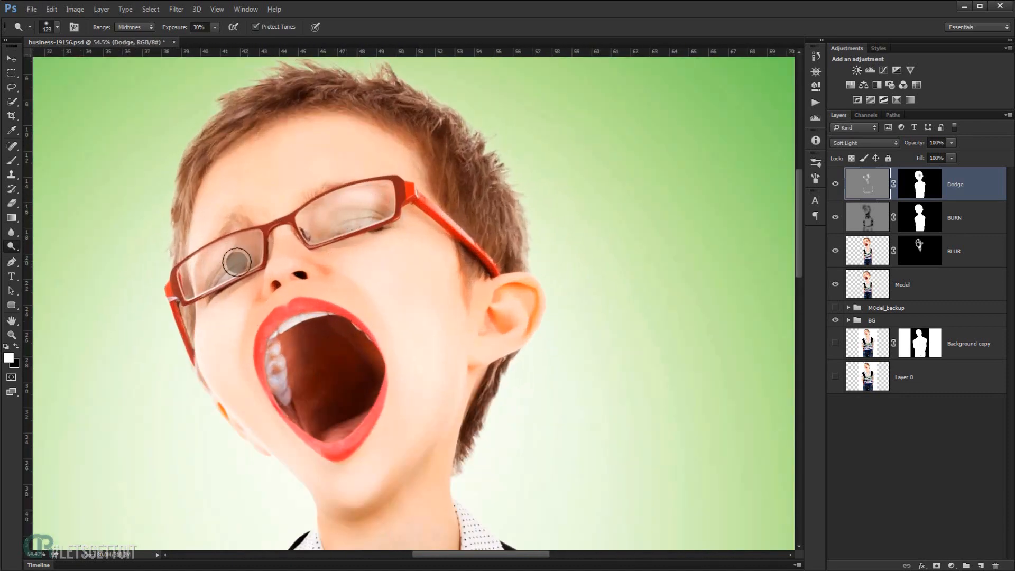
left_click_drag(238, 263, 185, 263)
left_click_drag(298, 341, 337, 315)
key("ctrl+0")
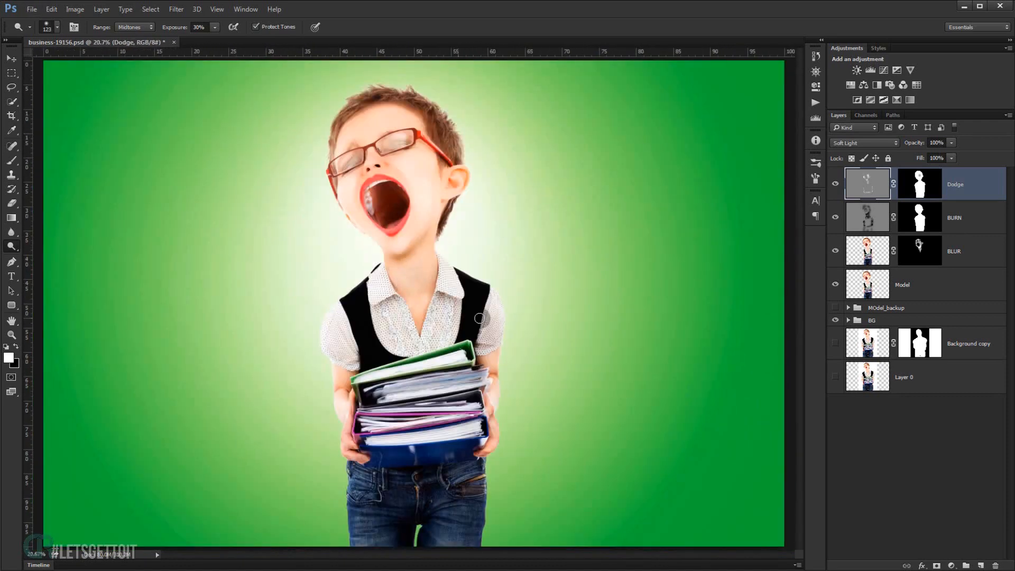
left_click(831, 184)
Add a new layer above the Dodge layer and name it Burn.
scroll(489, 278, "up", 5)
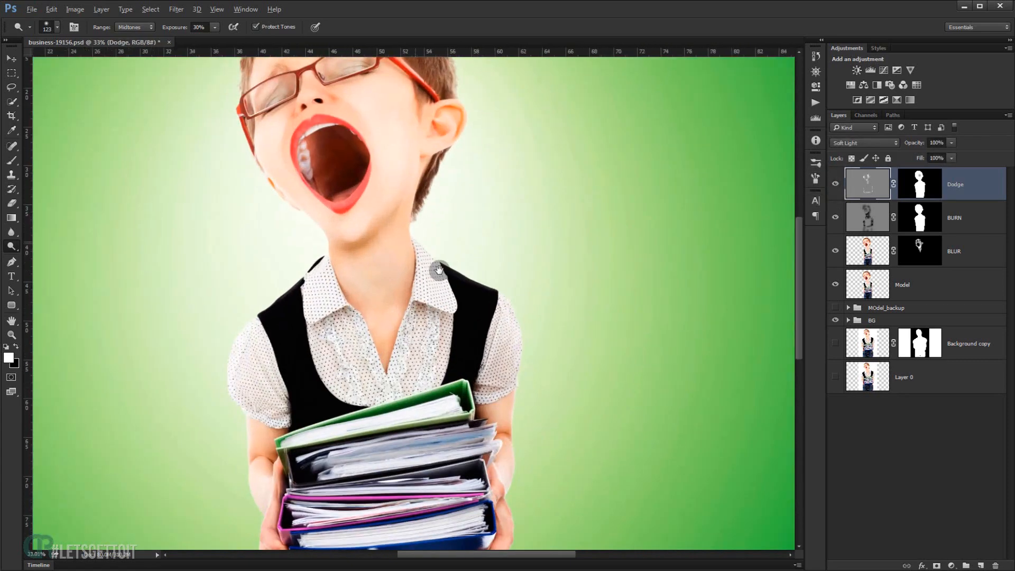
left_click_drag(437, 268, 473, 324)
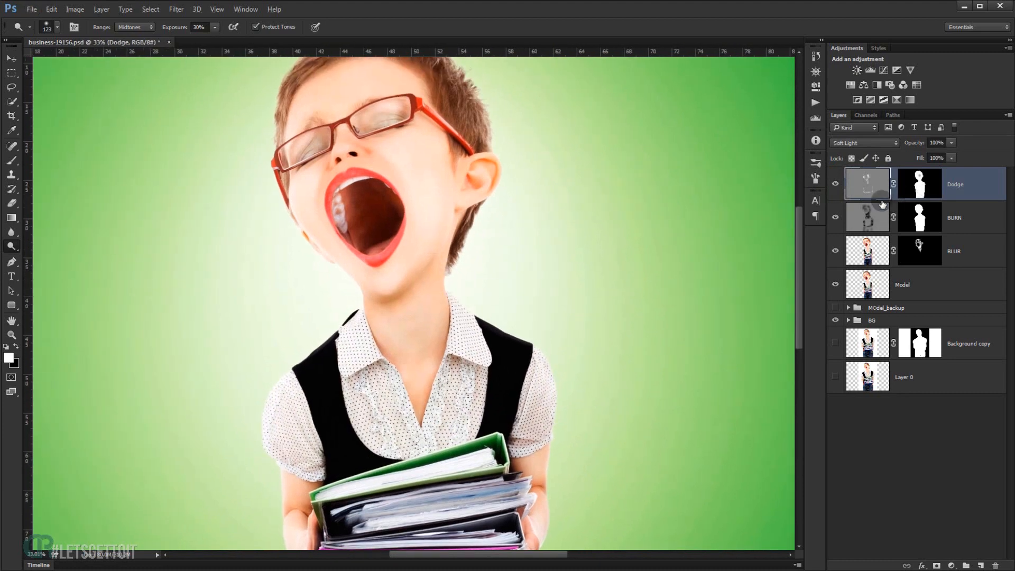
left_click(982, 565)
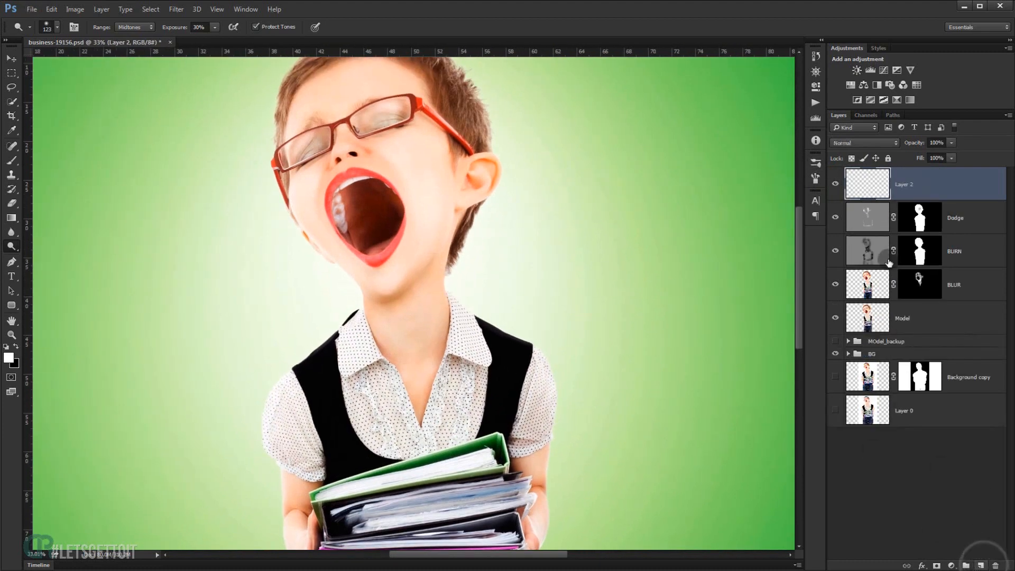
double_click(902, 184)
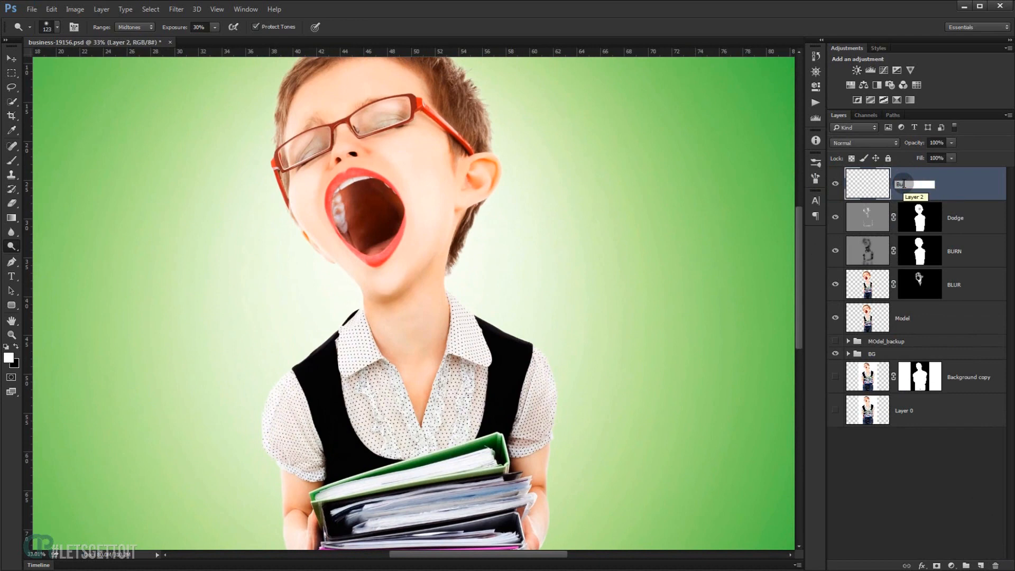
left_click(890, 192)
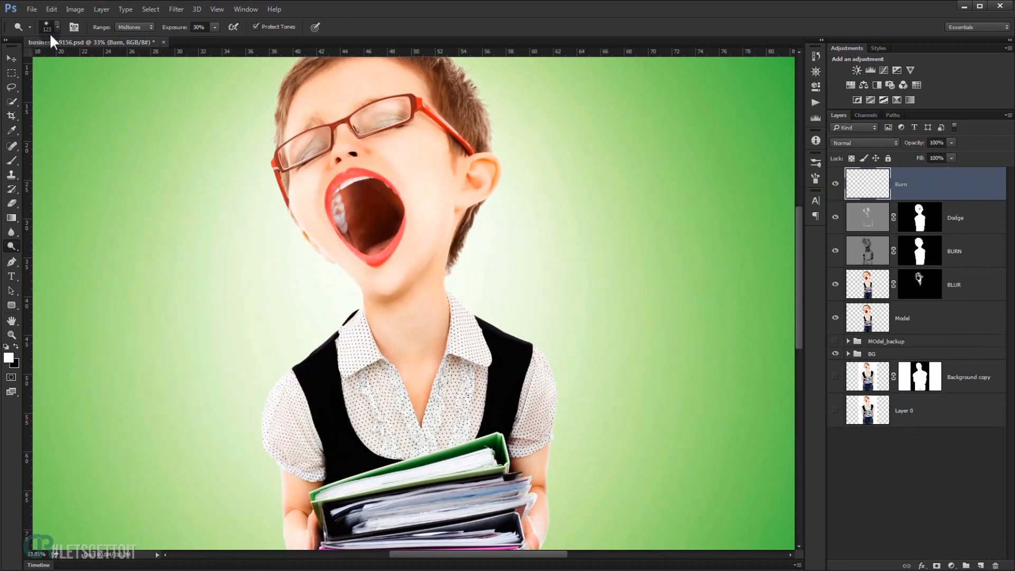
Fill the new Burn layer with 50% Gray in Normal mode.
left_click(52, 9)
left_click(97, 164)
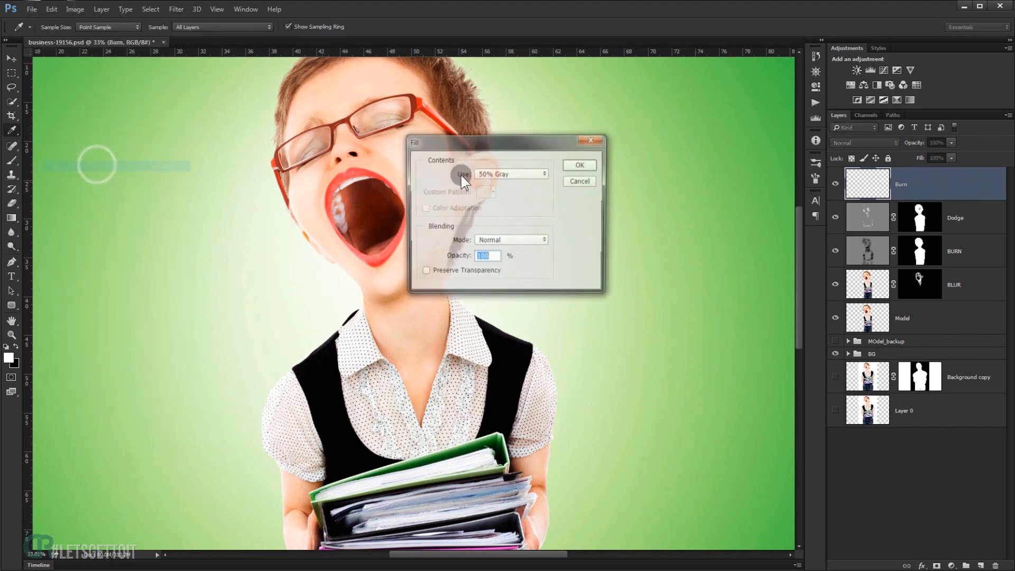
left_click(576, 168)
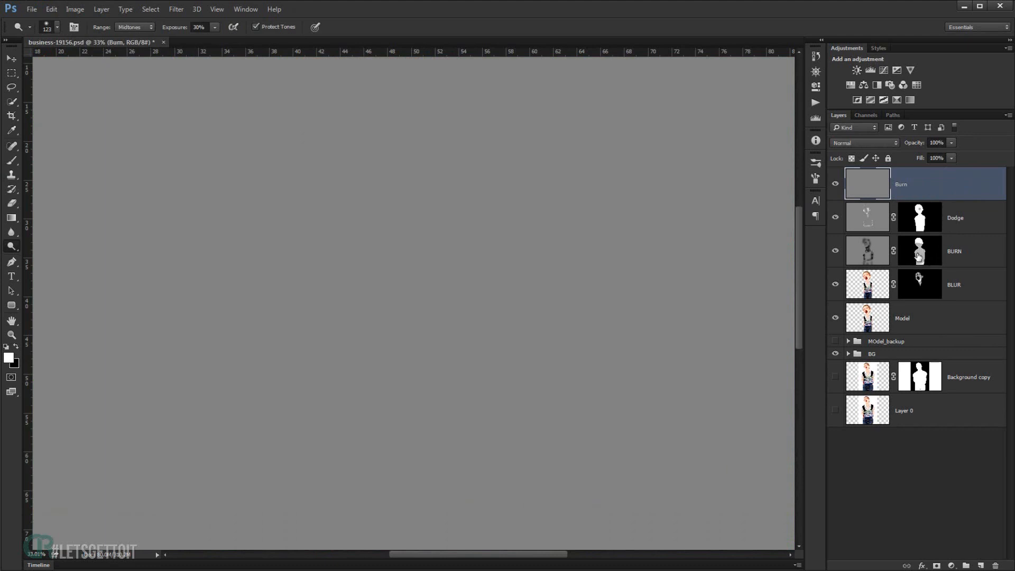
Copy the BURN layer's mask onto the new Burn layer, target its image and set its blend mode to Soft Light.
left_click_drag(921, 244, 919, 184)
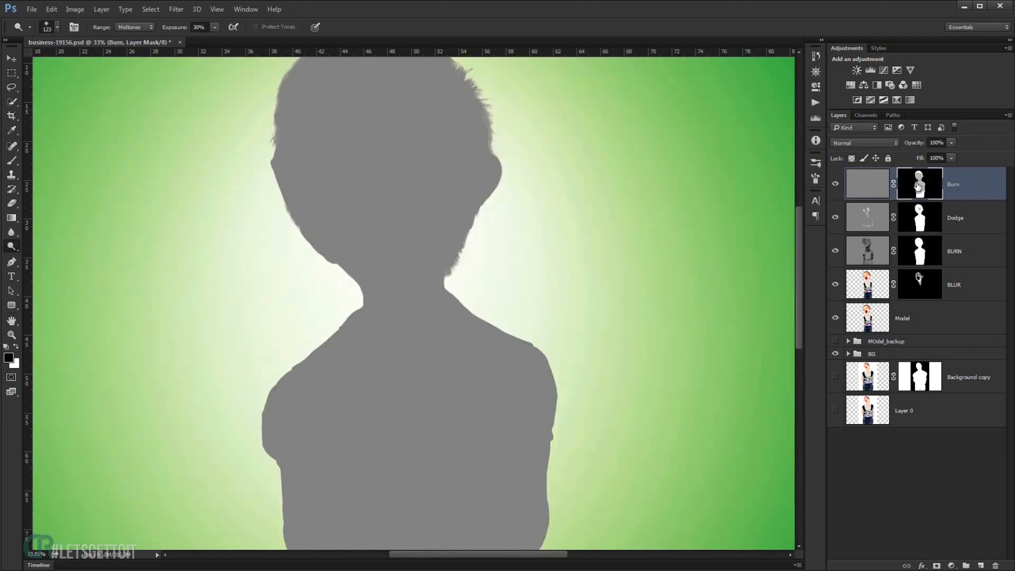
left_click(881, 180)
left_click(851, 143)
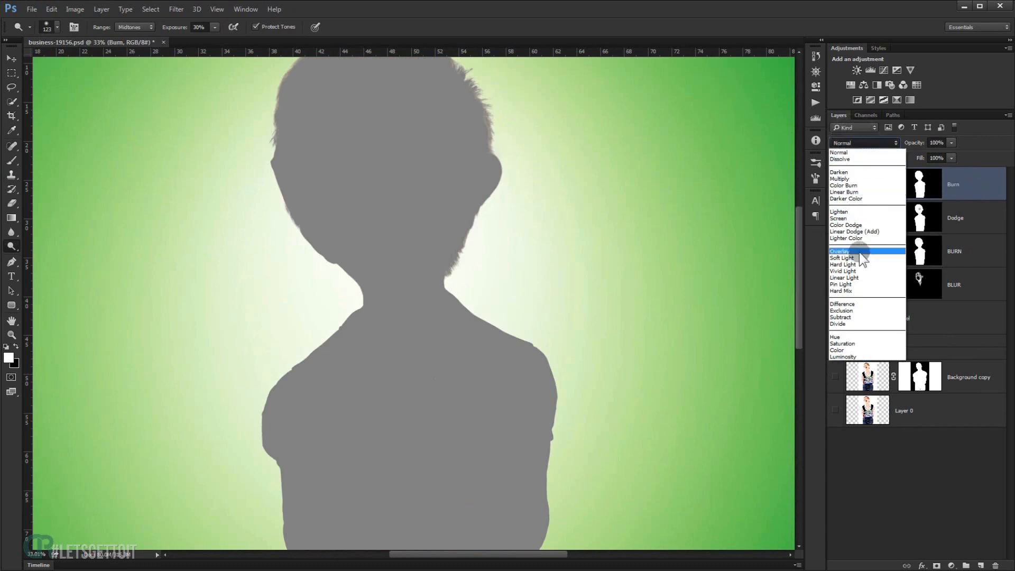
left_click(858, 258)
Deepen the shadow under the chin and jaw with the Burn tool on Midtones at 35% exposure.
left_click_drag(499, 229, 534, 228)
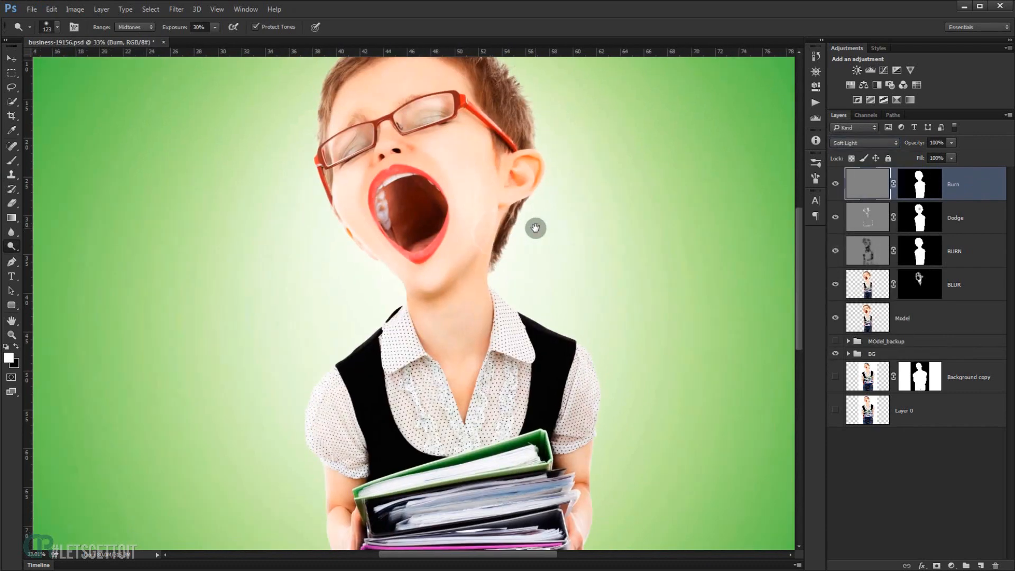
left_click(12, 246)
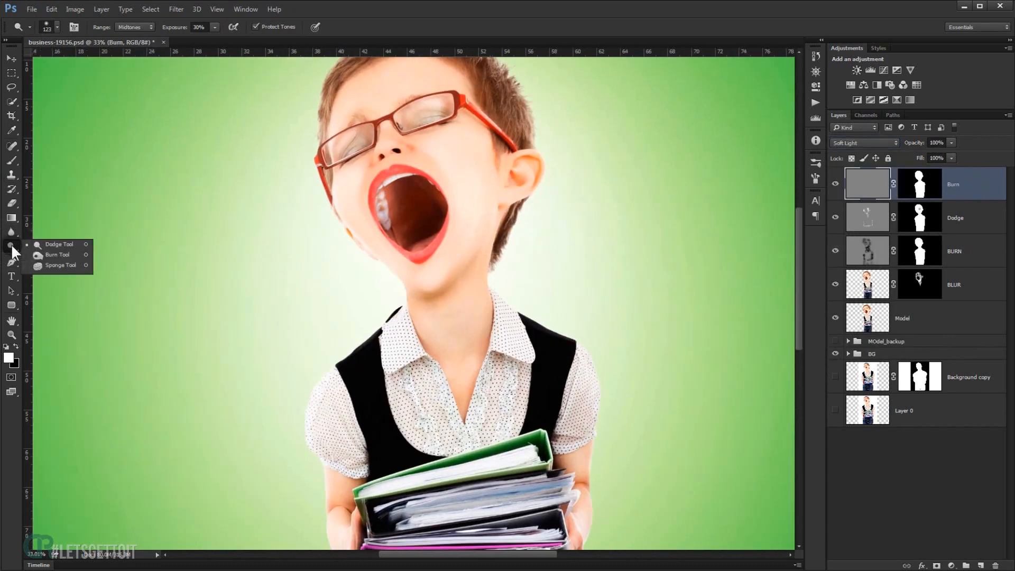
left_click(53, 255)
left_click_drag(539, 207, 525, 246)
scroll(414, 272, "up", 6)
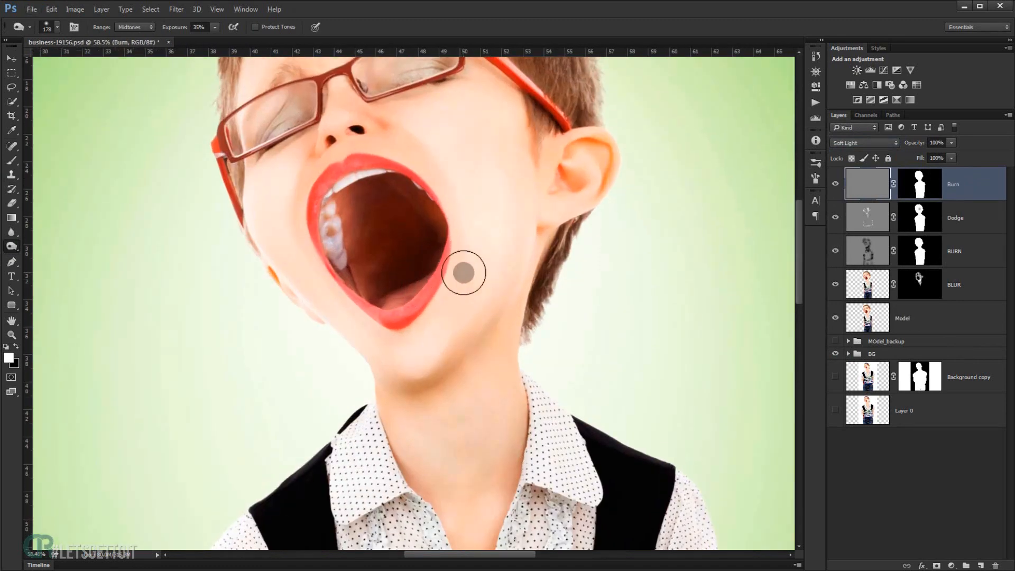
left_click_drag(463, 272, 440, 278)
left_click_drag(456, 283, 450, 268)
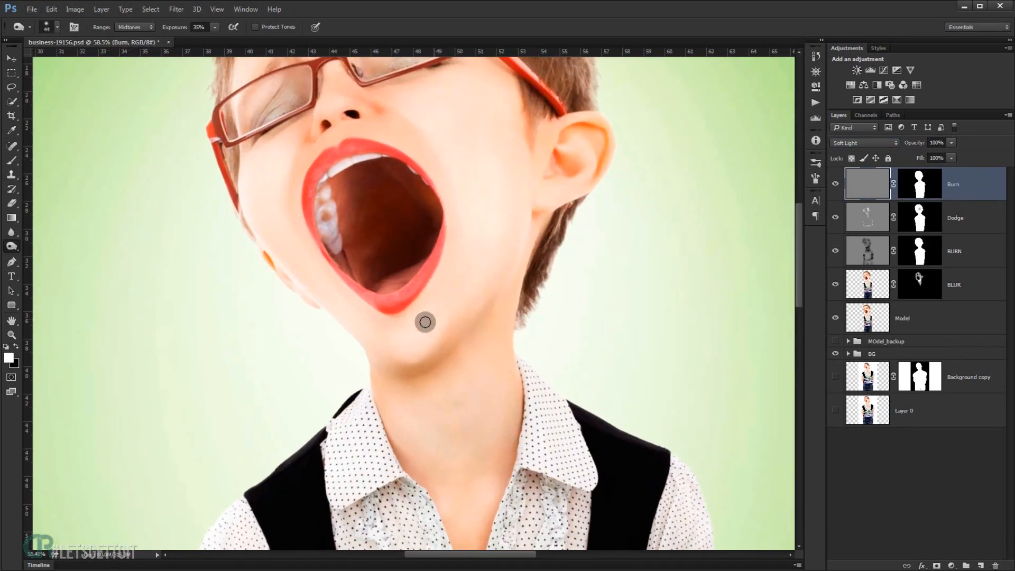
scroll(472, 358, "up", 3)
mouse_move(455, 347)
left_mouse_down()
mouse_move(465, 347)
mouse_move(452, 341)
mouse_move(466, 301)
mouse_move(431, 336)
mouse_move(448, 317)
left_mouse_up()
scroll(452, 341, "down", 3)
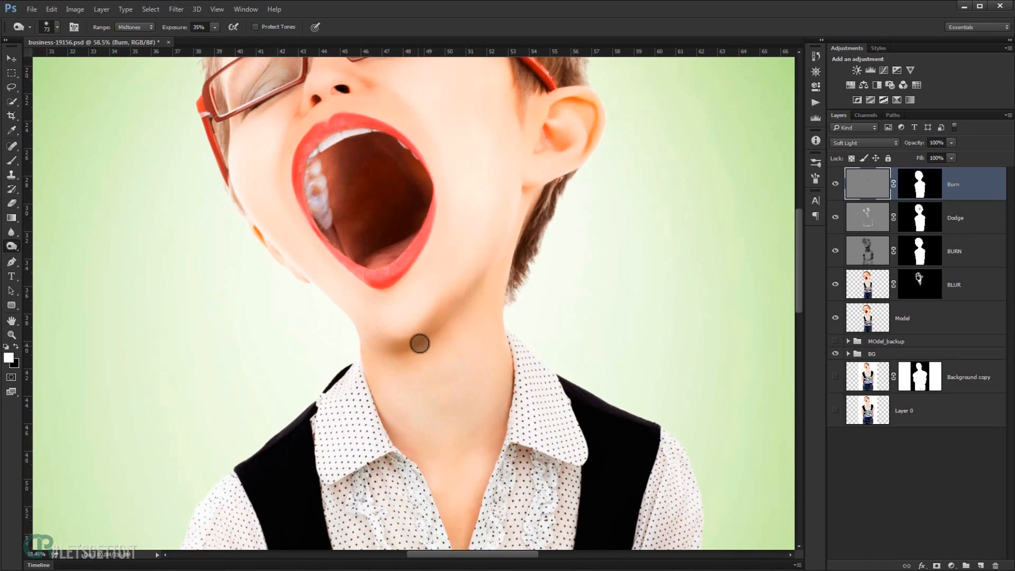
Burn the shadows inside the ear and around the nostrils with small brushes.
scroll(410, 345, "down", 3)
scroll(446, 295, "up", 2)
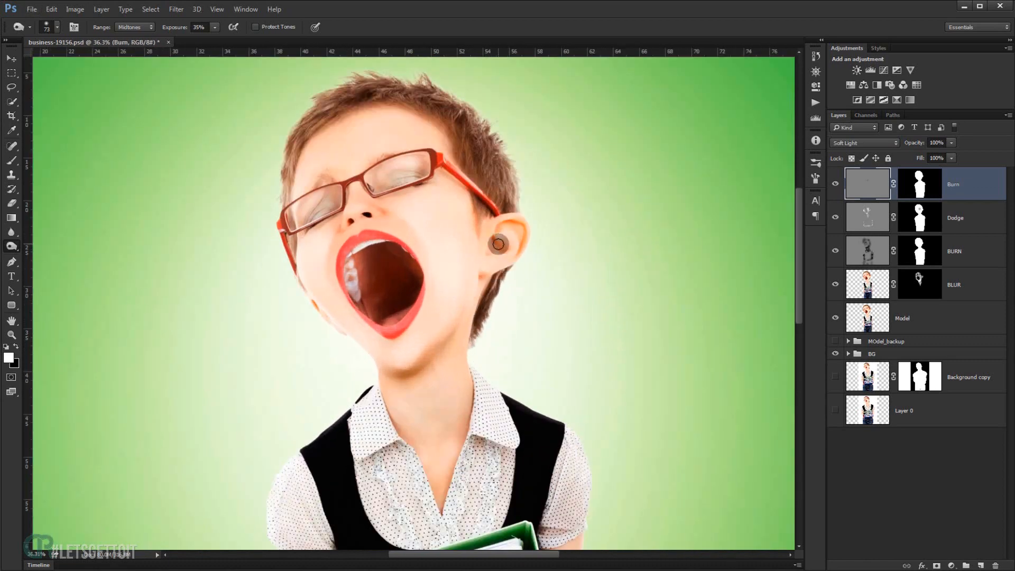
left_click_drag(495, 233, 507, 222)
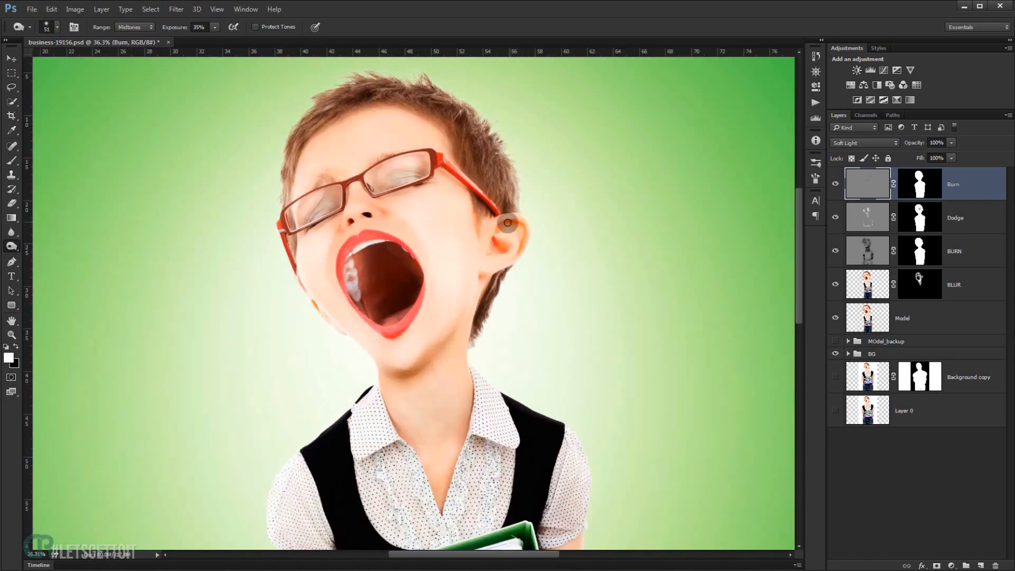
scroll(458, 300, "up", 3)
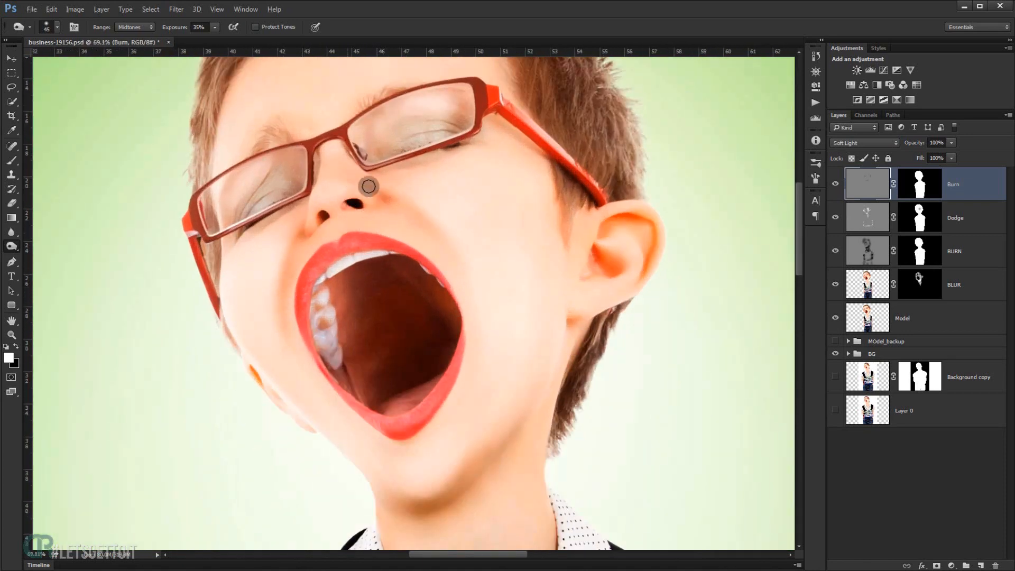
left_click_drag(315, 176, 319, 222)
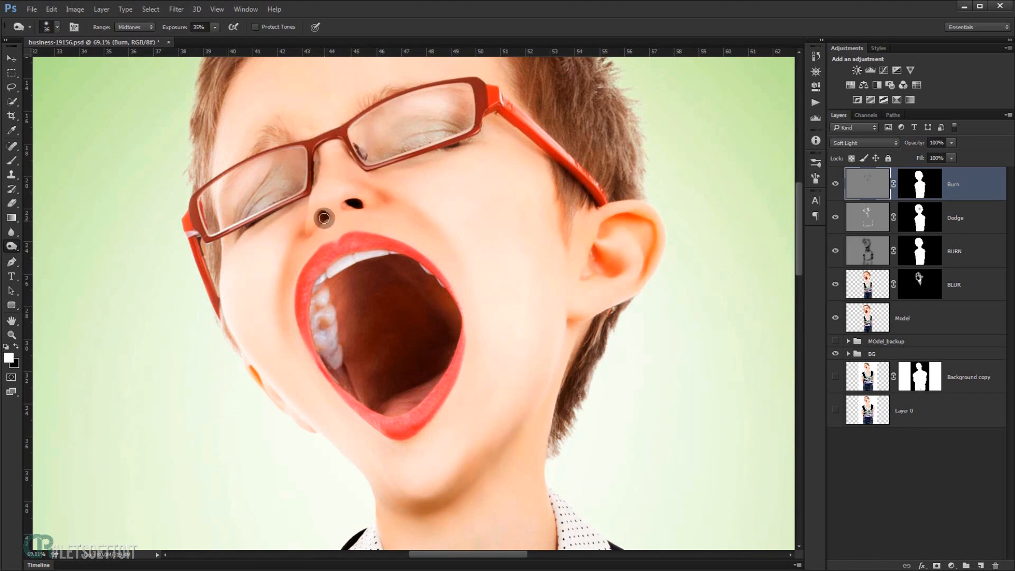
Burn the upper lip and both sides of the lips with a brush of about 51 px.
scroll(412, 238, "down", 3)
scroll(359, 272, "up", 11)
key("bracketleft")
key("bracketleft")
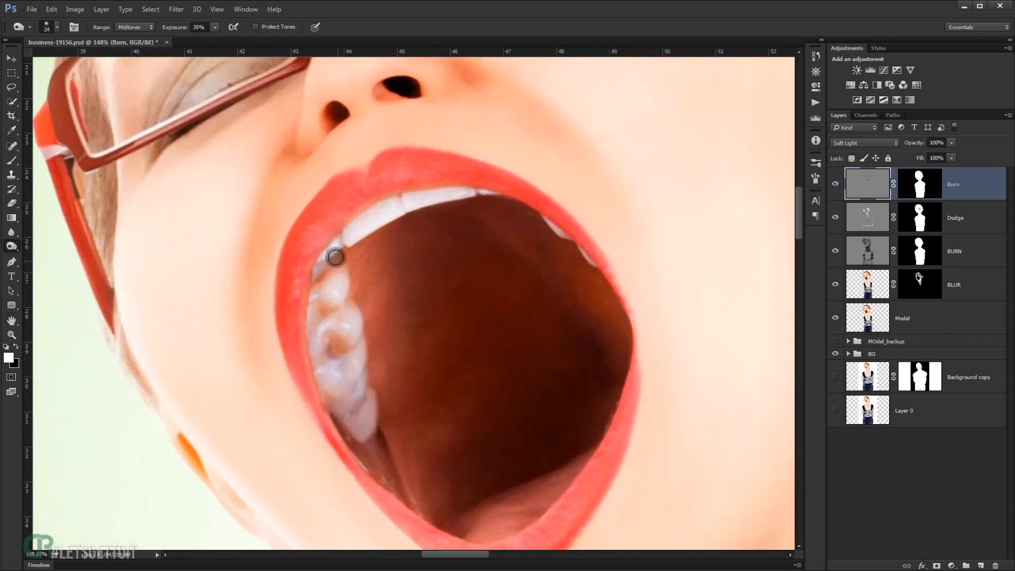
right_click(323, 244, "alt")
mouse_move(320, 243)
left_mouse_down()
mouse_move(303, 260)
mouse_move(313, 374)
left_mouse_up()
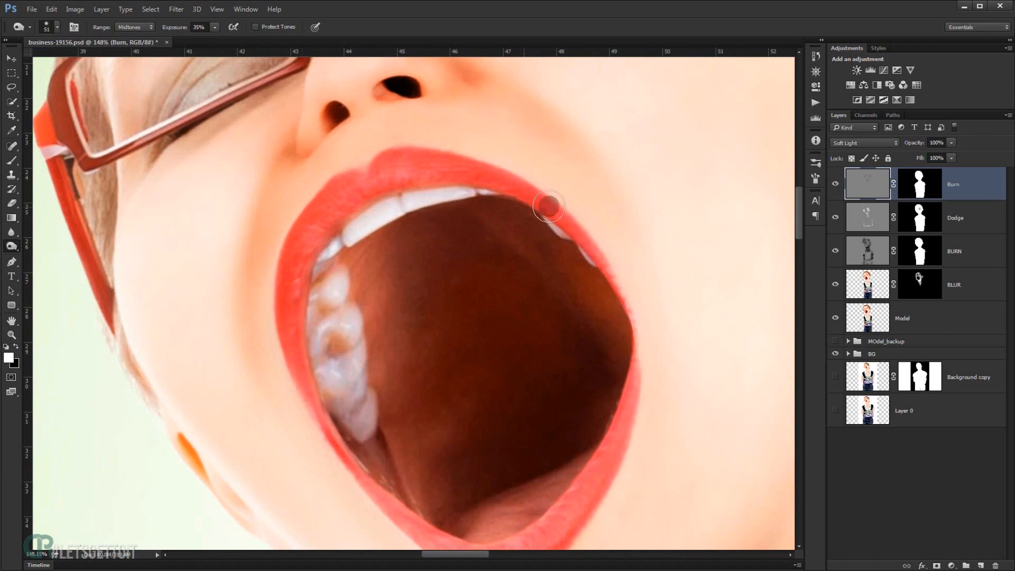
left_click_drag(421, 179, 384, 166)
left_click_drag(608, 330, 551, 216)
mouse_move(580, 254)
left_mouse_down()
mouse_move(410, 463)
mouse_move(362, 423)
left_mouse_up()
Burn the gum below the back teeth with a 26 px brush, and the mouth's interior and tongue with larger brushes.
right_click(375, 380, "alt")
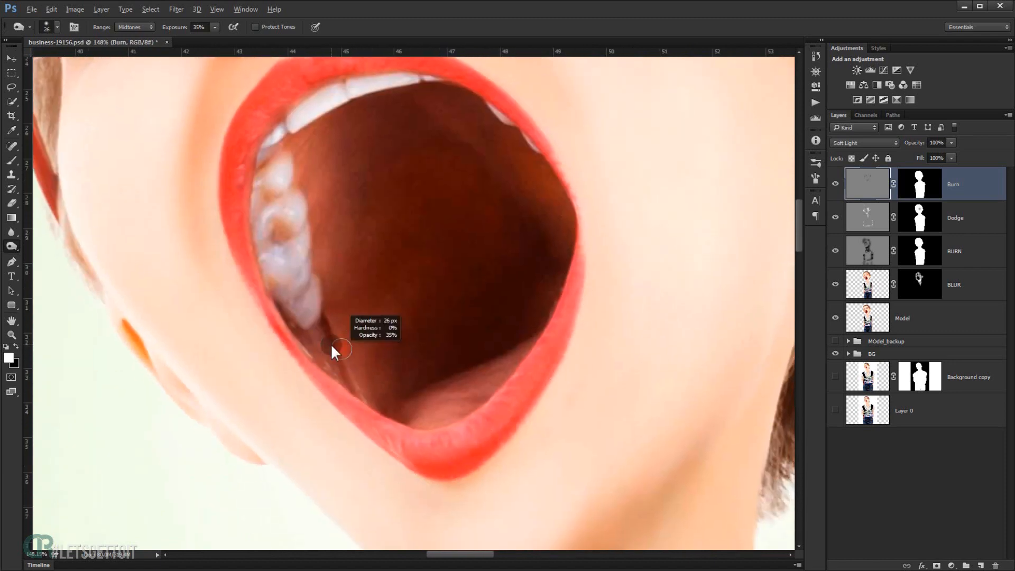
mouse_move(342, 376)
left_mouse_down()
mouse_move(300, 328)
mouse_move(307, 346)
left_mouse_up()
right_click(394, 269, "alt")
mouse_move(453, 165)
left_mouse_down()
mouse_move(392, 104)
mouse_move(530, 166)
mouse_move(494, 324)
left_mouse_up()
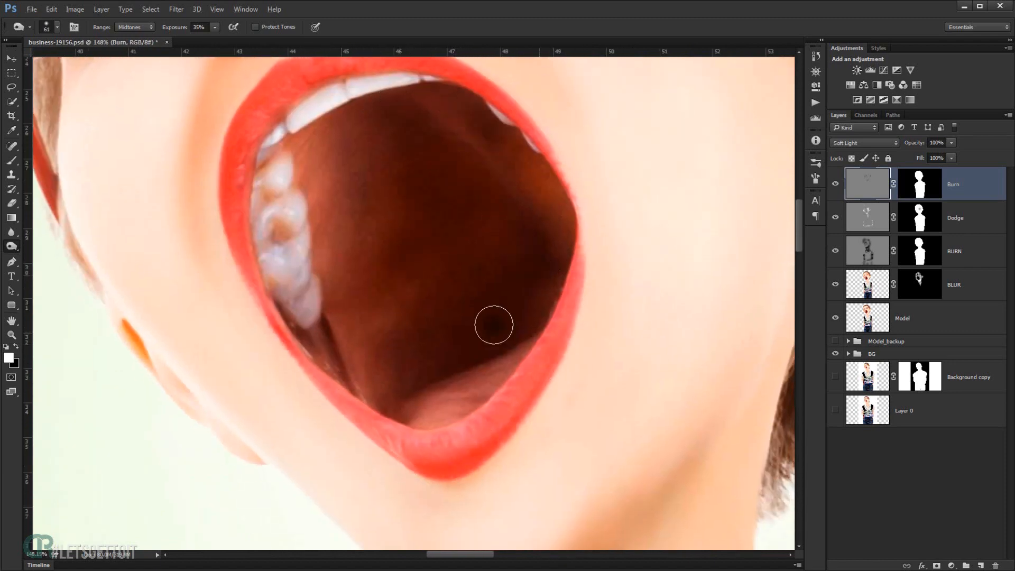
left_click_drag(484, 396, 460, 376)
scroll(499, 346, "down", 5)
right_click(496, 319, "alt")
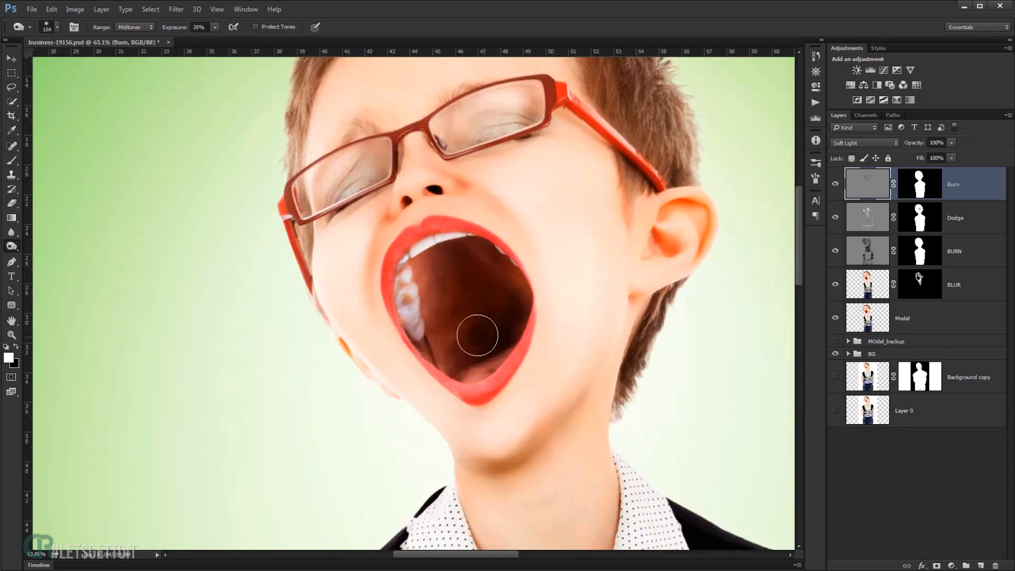
scroll(512, 332, "down", 5)
scroll(551, 331, "up", 4)
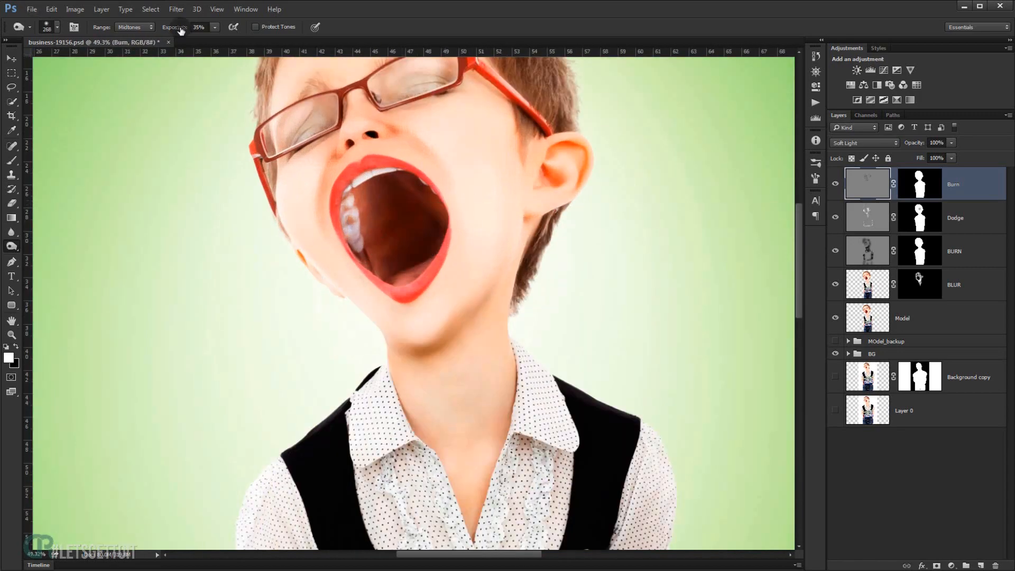
Lower the Burn exposure to 22% and darken the neck's edge beside the collar with a brush of about 60 px.
left_click_drag(181, 31, 175, 31)
left_click_drag(414, 239, 389, 201)
scroll(459, 230, "down", 4)
scroll(402, 231, "up", 7)
mouse_move(444, 279)
left_mouse_down()
mouse_move(366, 285)
mouse_move(404, 131)
left_mouse_up()
right_click(476, 306, "alt")
right_click(516, 389, "alt")
left_click_drag(510, 409, 500, 444)
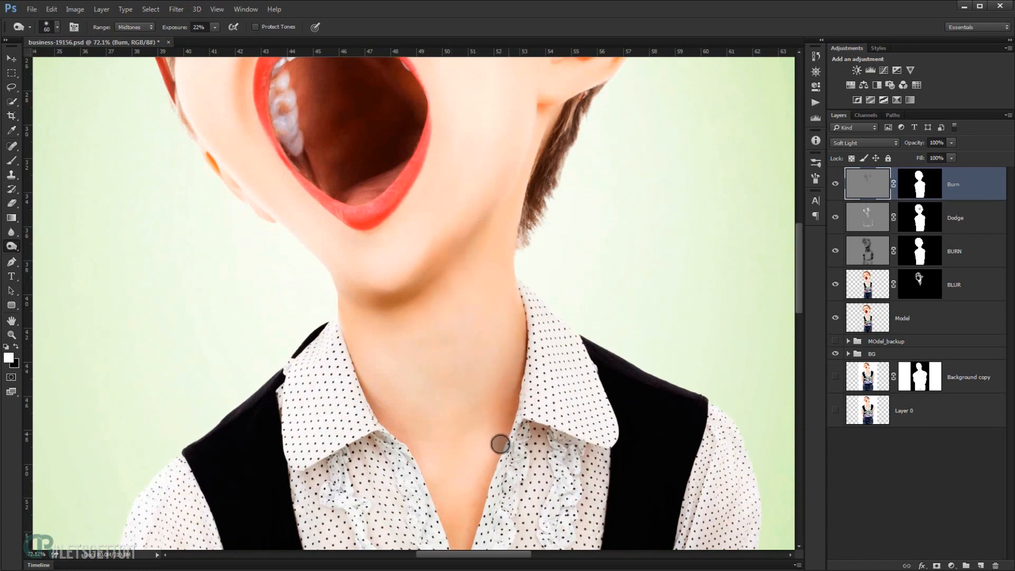
Set the Burn exposure to 24% and darken the eyebrows and lash shadows around the glasses with 11 px and 26 px brushes.
scroll(500, 443, "down", 2)
scroll(475, 298, "down", 3)
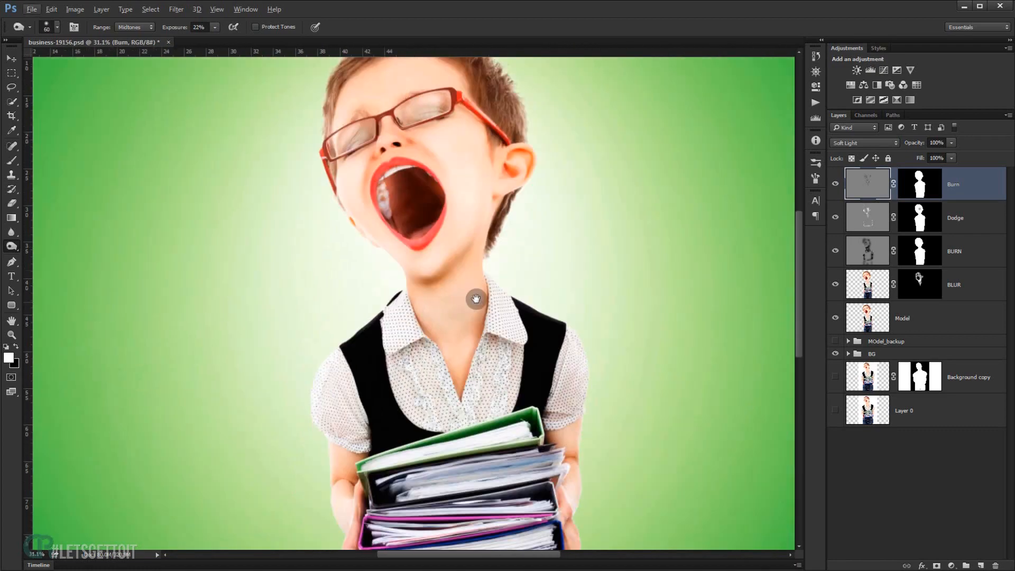
scroll(444, 211, "down", 1)
scroll(462, 204, "up", 5)
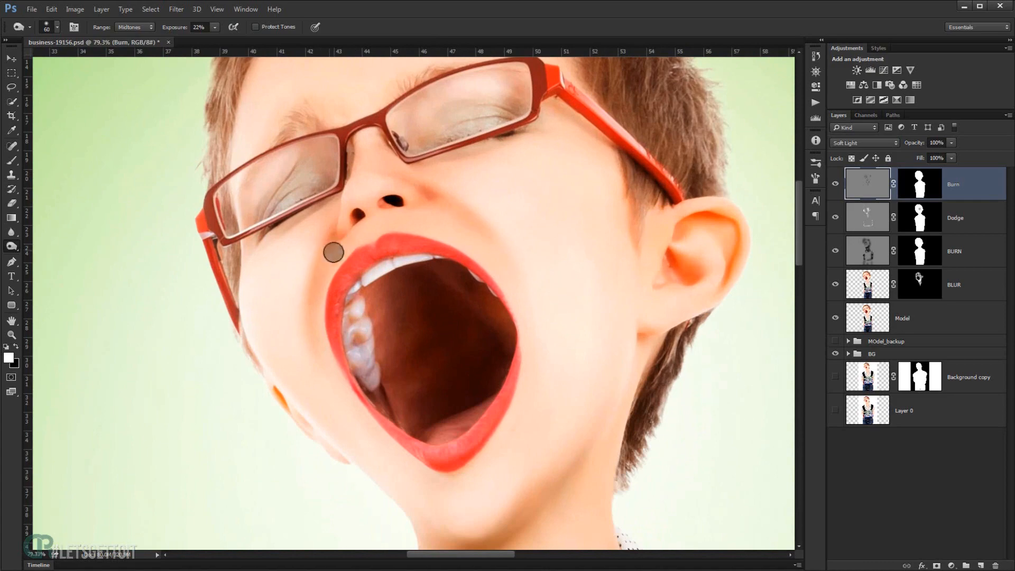
scroll(322, 252, "down", 4)
scroll(391, 153, "up", 6)
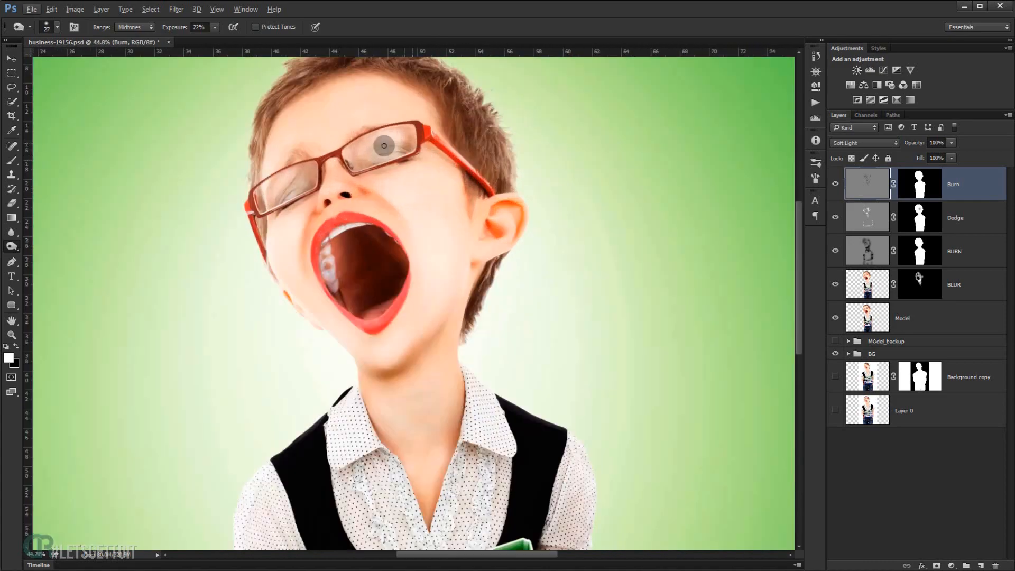
key("3")
key("6")
key("2")
key("4")
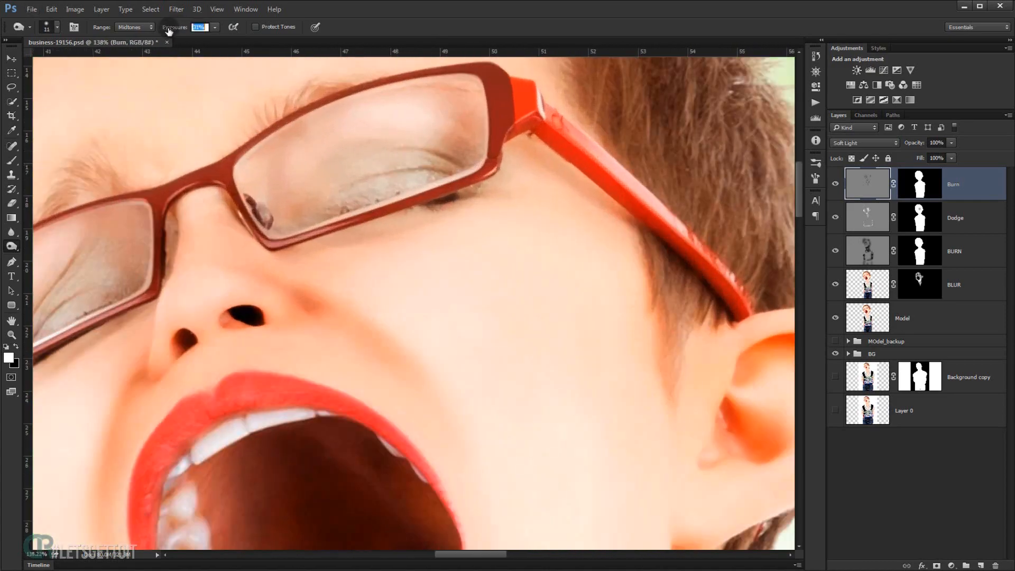
scroll(434, 86, "up", 2)
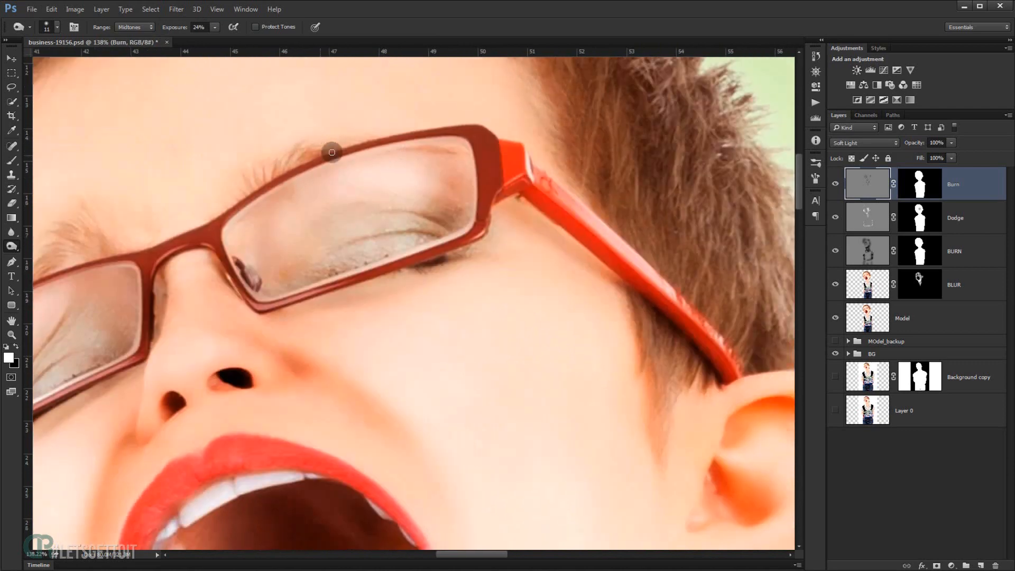
left_click_drag(107, 239, 189, 202)
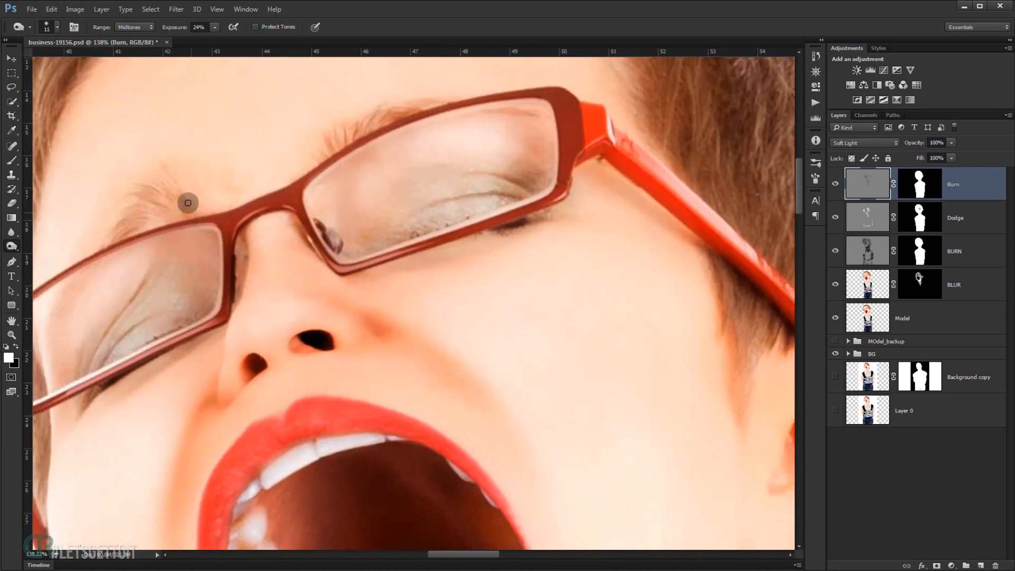
left_click_drag(142, 225, 270, 148)
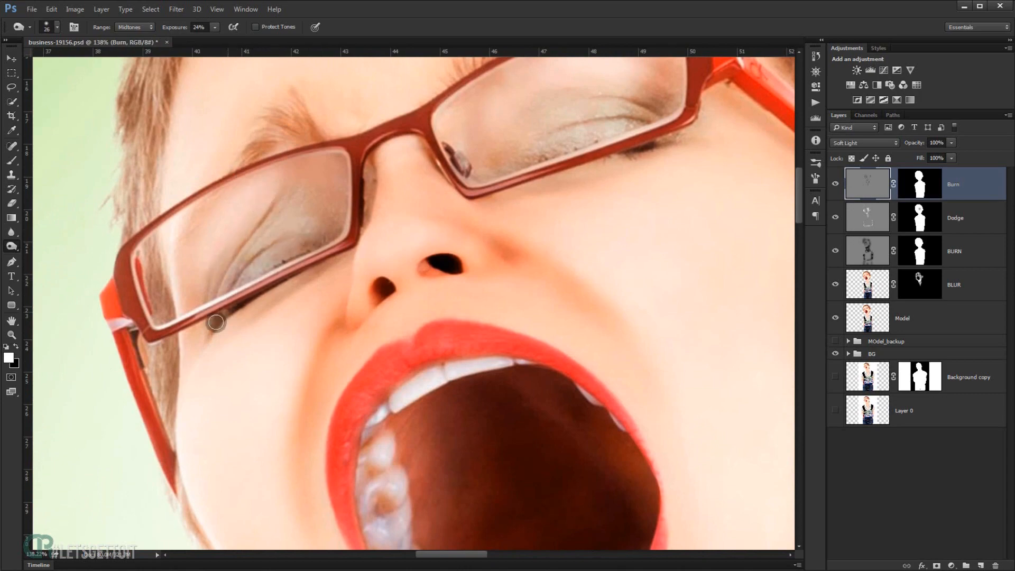
Burn the gaps between the back teeth with a 26 px brush and the mouth's interior with a 130 px brush.
scroll(363, 193, "down", 3)
scroll(446, 213, "down", 4)
scroll(353, 208, "up", 6)
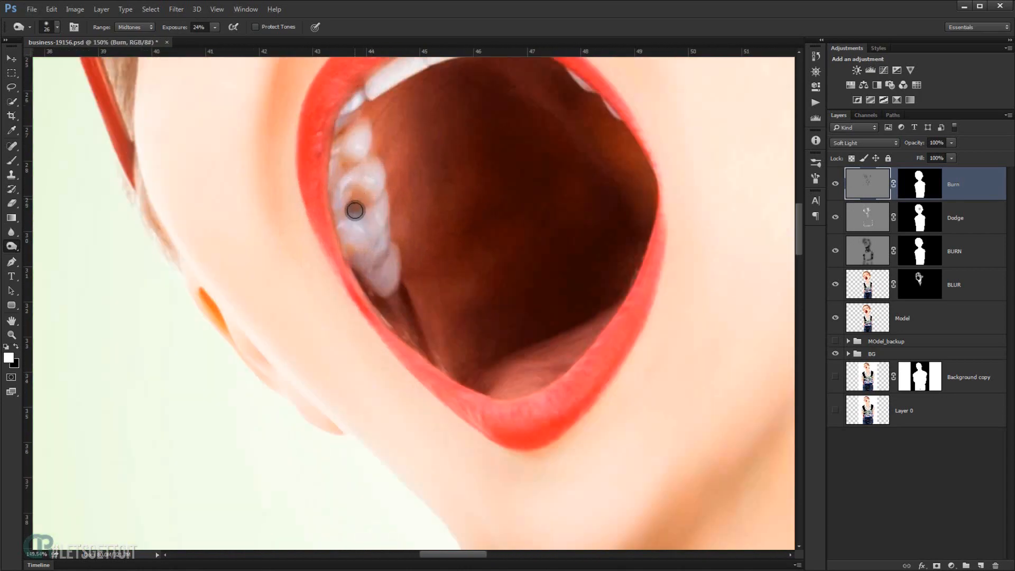
scroll(406, 233, "down", 3)
scroll(406, 232, "down", 3)
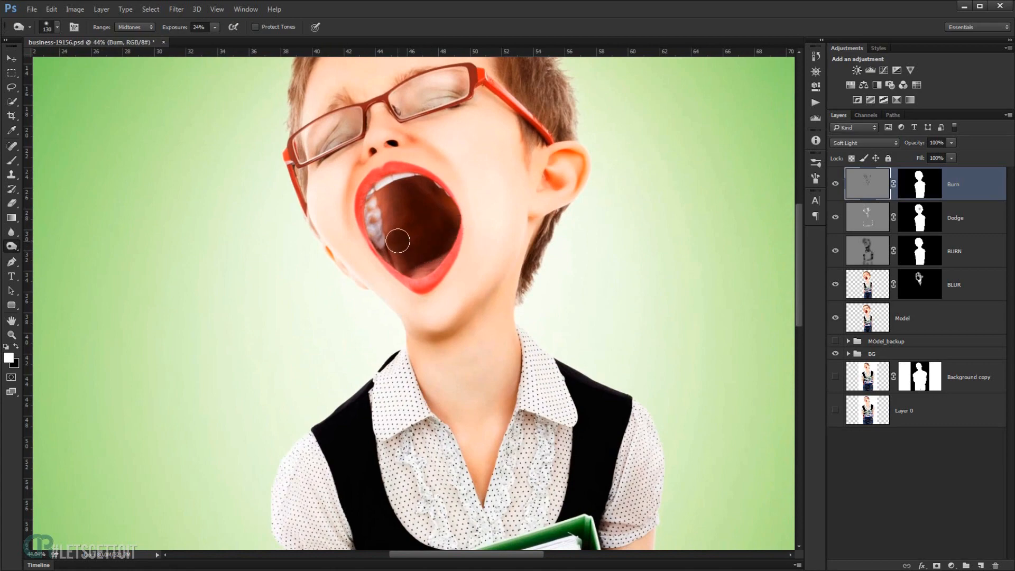
scroll(462, 250, "down", 4)
scroll(369, 215, "up", 4)
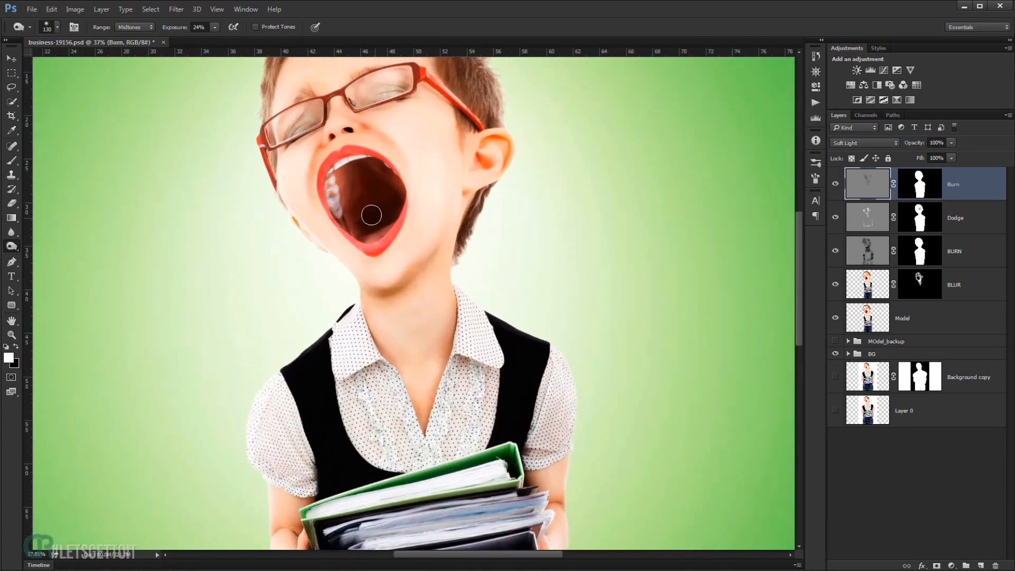
Burn on the Burn layer's mask around the ear with a 51 px brush and near the collar with a 78 px brush.
left_click(920, 184)
scroll(506, 158, "up", 4)
left_click_drag(494, 262, 503, 248)
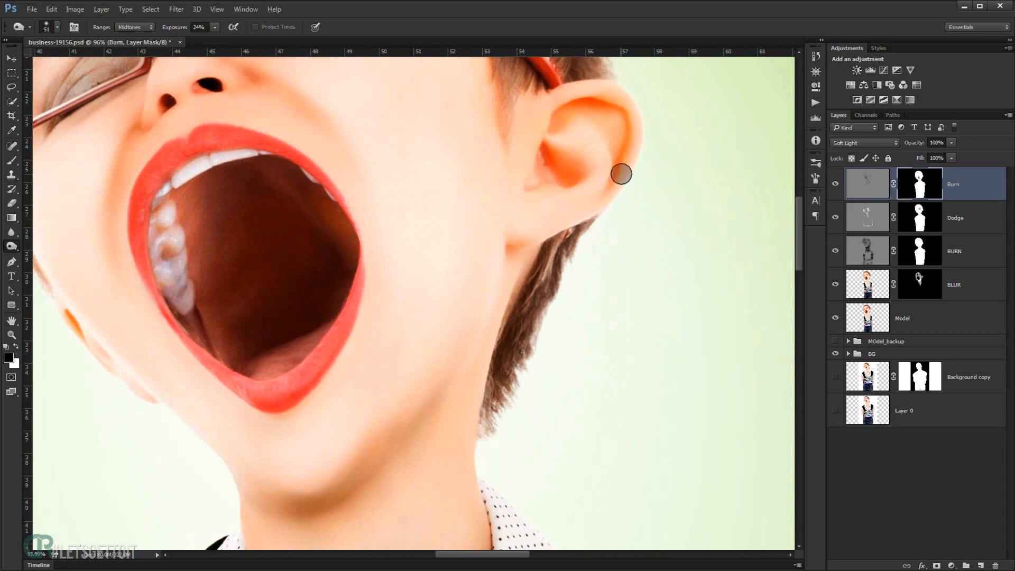
left_click_drag(593, 289, 668, 293)
left_click_drag(121, 111, 404, 264)
mouse_move(586, 381)
left_mouse_down()
mouse_move(360, 158)
mouse_move(338, 63)
left_mouse_up()
left_click_drag(300, 463, 314, 462)
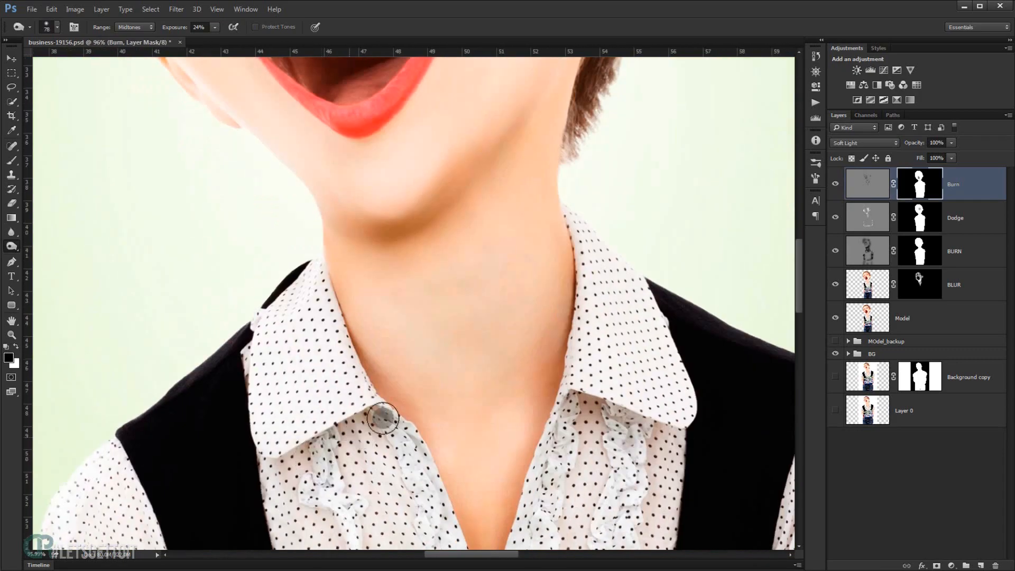
Raise the Burn exposure to 34% and burn the mask around the shirt opening and the hand beside the blue folder.
left_click_drag(172, 28, 177, 28)
left_click_drag(655, 430, 637, 335)
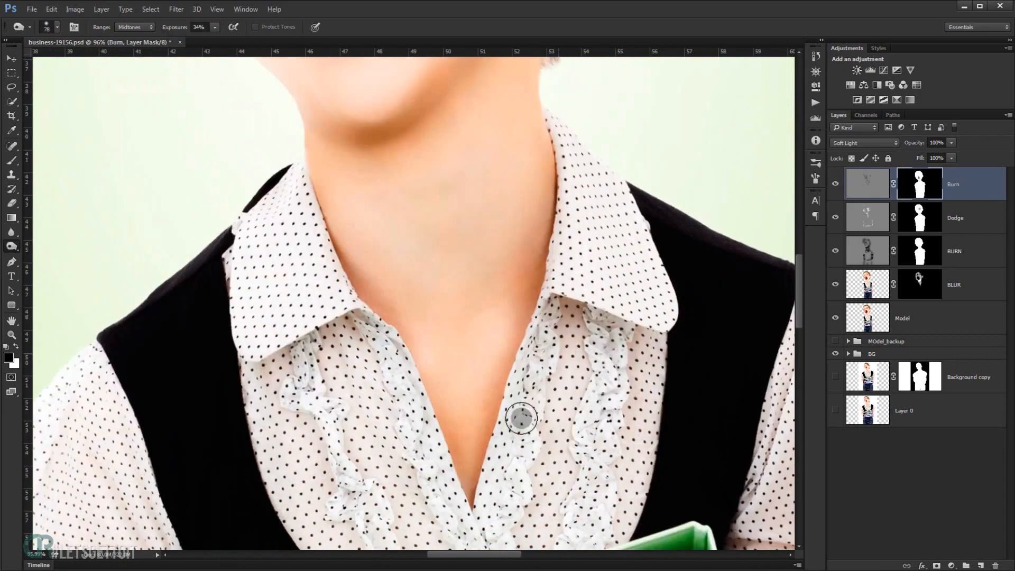
scroll(516, 418, "down", 8)
left_click_drag(471, 285, 474, 344)
left_click_drag(491, 450, 475, 185)
scroll(507, 444, "up", 5)
left_click_drag(507, 422, 496, 421)
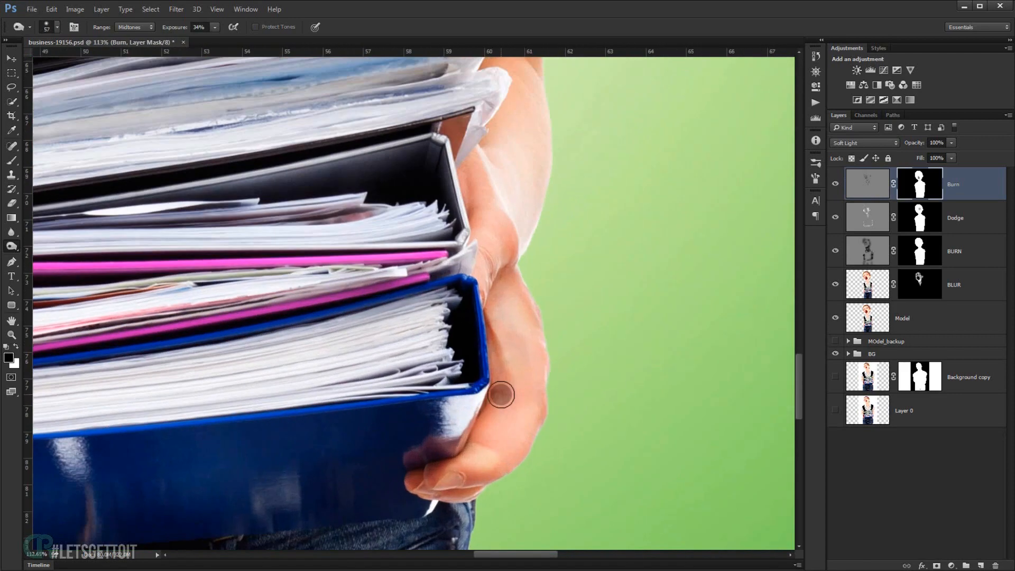
mouse_move(495, 341)
left_mouse_down()
mouse_move(504, 395)
mouse_move(499, 358)
mouse_move(503, 376)
mouse_move(543, 323)
mouse_move(489, 336)
mouse_move(495, 400)
left_mouse_up()
Target the Burn layer's gray content and burn the hand and wrist beside the blue folder.
left_click(867, 185)
mouse_move(492, 385)
left_mouse_down()
mouse_move(460, 468)
mouse_move(476, 440)
mouse_move(443, 464)
mouse_move(477, 427)
left_mouse_up()
mouse_move(485, 309)
left_mouse_down()
mouse_move(517, 272)
mouse_move(541, 366)
mouse_move(502, 393)
mouse_move(504, 354)
mouse_move(484, 275)
mouse_move(509, 263)
mouse_move(507, 337)
left_mouse_up()
right_click(481, 275)
right_click(493, 277, "alt")
left_click_drag(458, 254, 463, 285)
left_click_drag(476, 518, 466, 333)
Burn the fingers and wrist of the other hand, beside the pink folder, with a brush of about 50 px.
right_click(378, 401, "alt")
mouse_move(498, 380)
left_mouse_down()
mouse_move(440, 437)
mouse_move(377, 436)
left_mouse_up()
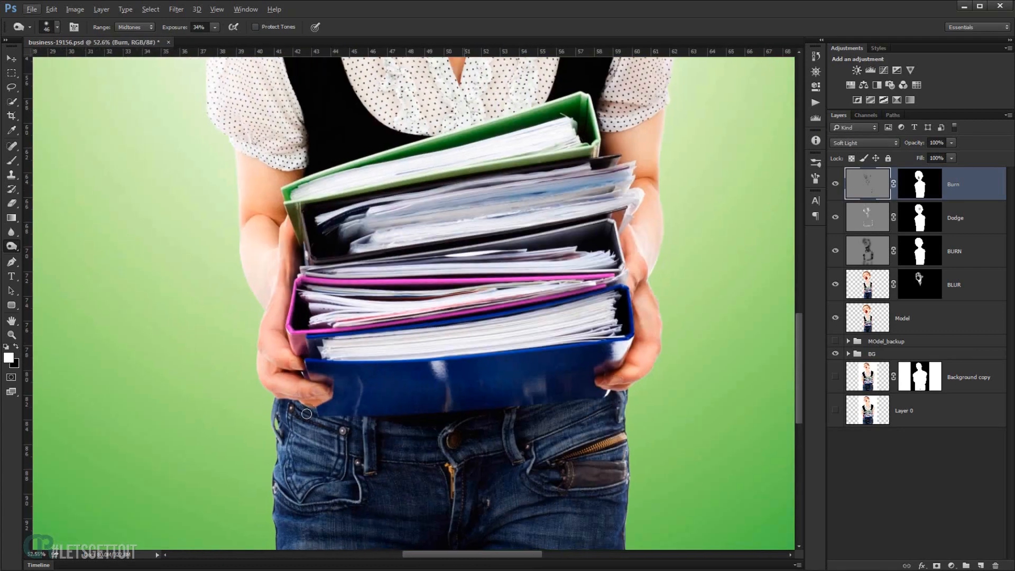
left_click_drag(292, 394, 351, 384)
right_click(304, 392, "alt")
right_click(303, 389, "alt")
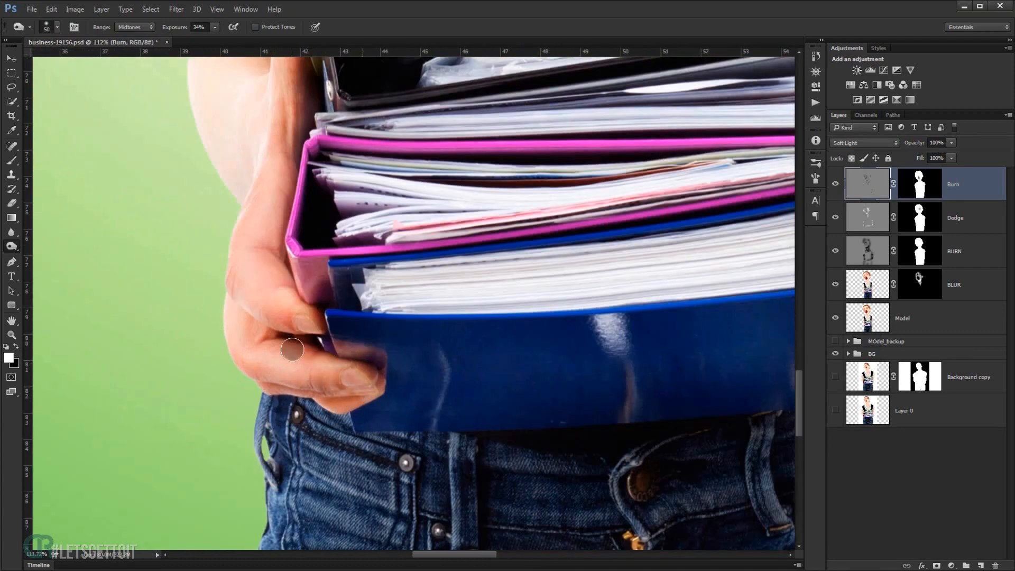
left_click_drag(292, 349, 261, 335)
left_click_drag(273, 253, 314, 312)
left_click_drag(314, 246, 339, 340)
left_click_drag(343, 272, 344, 184)
mouse_move(288, 132)
left_mouse_down()
mouse_move(317, 216)
mouse_move(344, 217)
mouse_move(267, 241)
left_mouse_up()
left_click_drag(331, 222, 353, 222)
left_click_drag(435, 308, 338, 317)
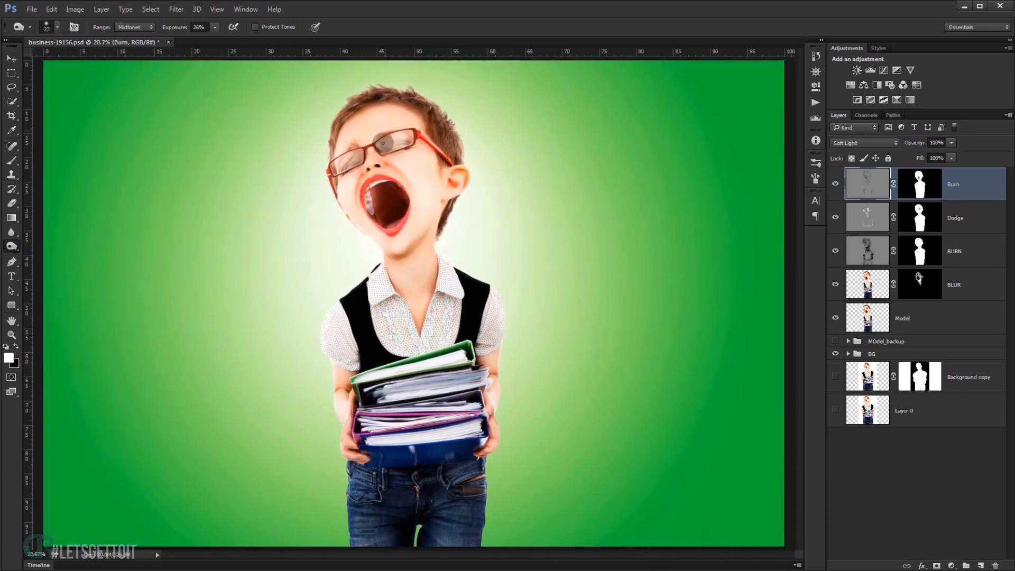
Burn the hairline above the forehead with a 10 px brush at 26% exposure.
scroll(382, 142, "up", 5)
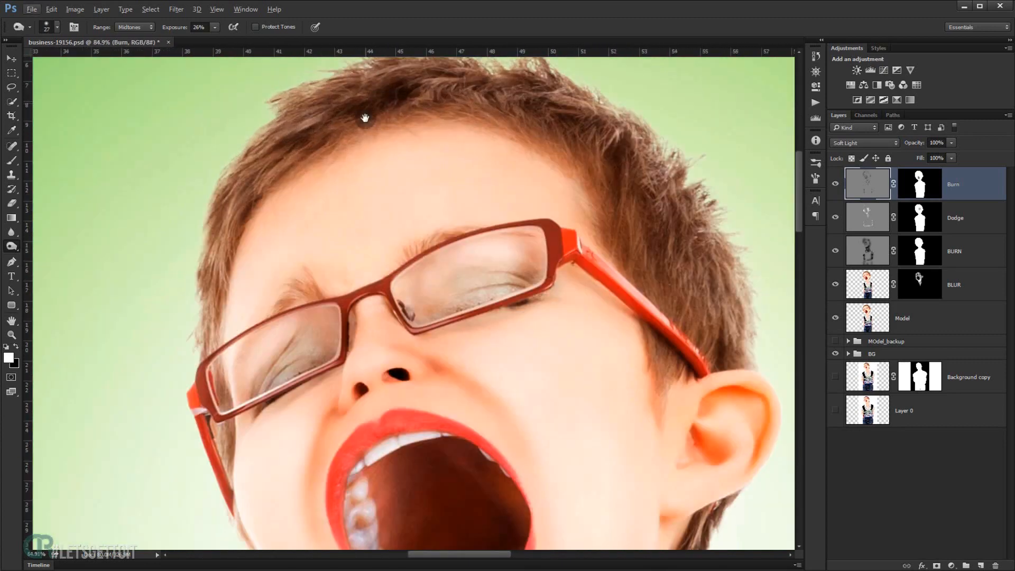
scroll(321, 142, "up", 2)
key("bracketleft")
key("bracketleft")
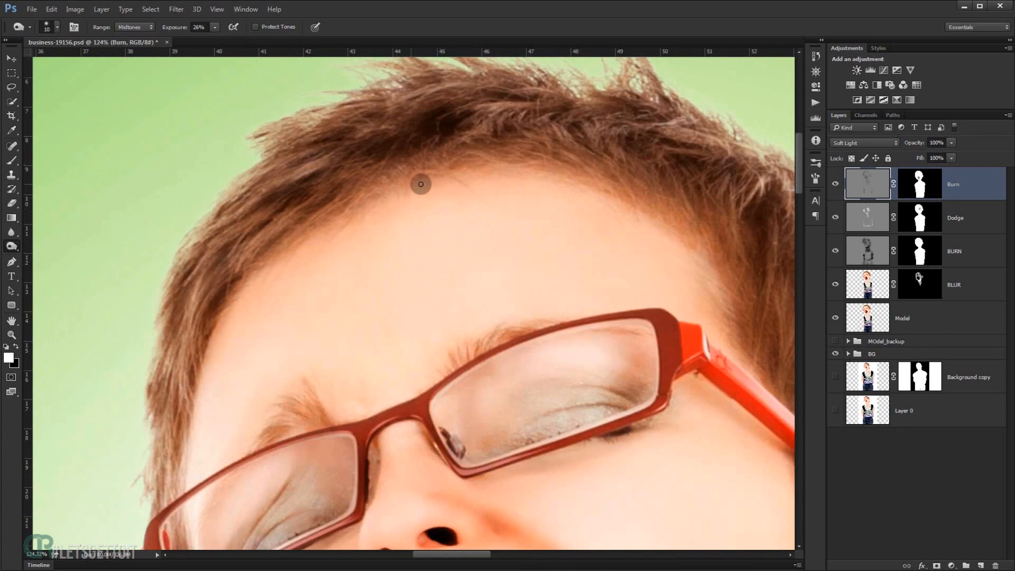
scroll(359, 214, "down", 7)
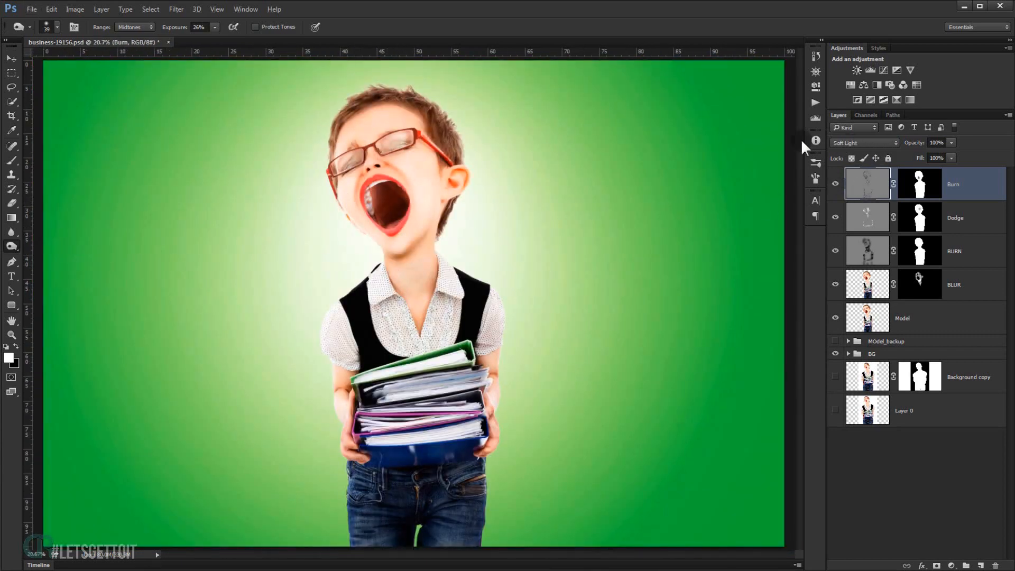
Add a new layer named Dodge2 above the Burn layer and fill it with 50% Gray.
left_click(981, 565)
double_click(906, 185)
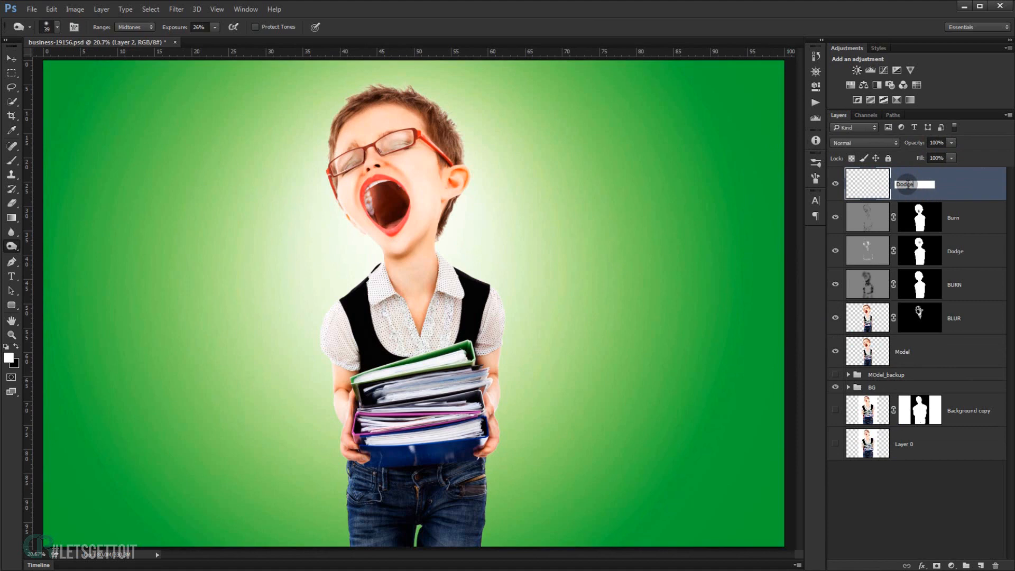
left_click(971, 189)
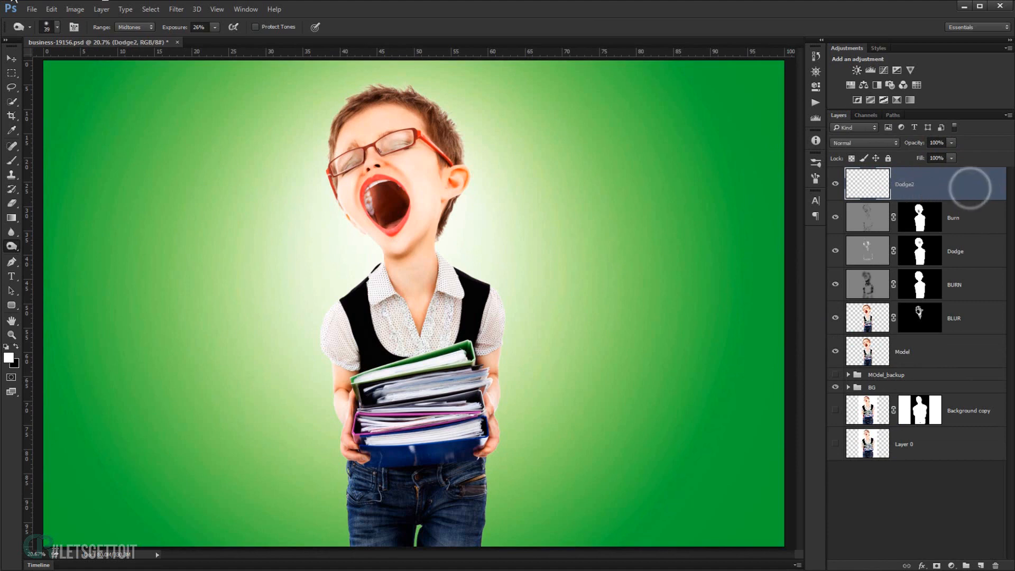
left_click(52, 9)
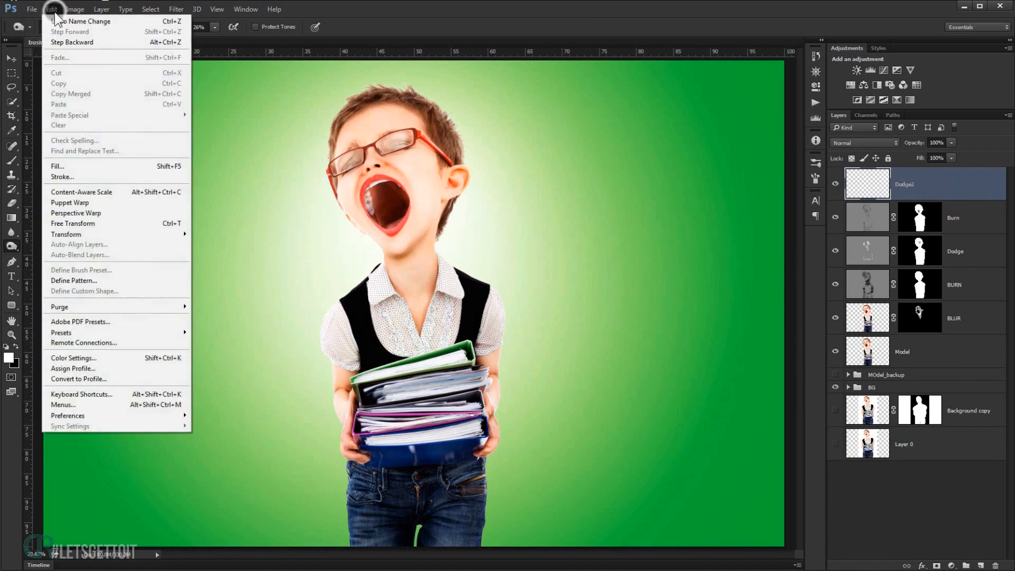
left_click(90, 166)
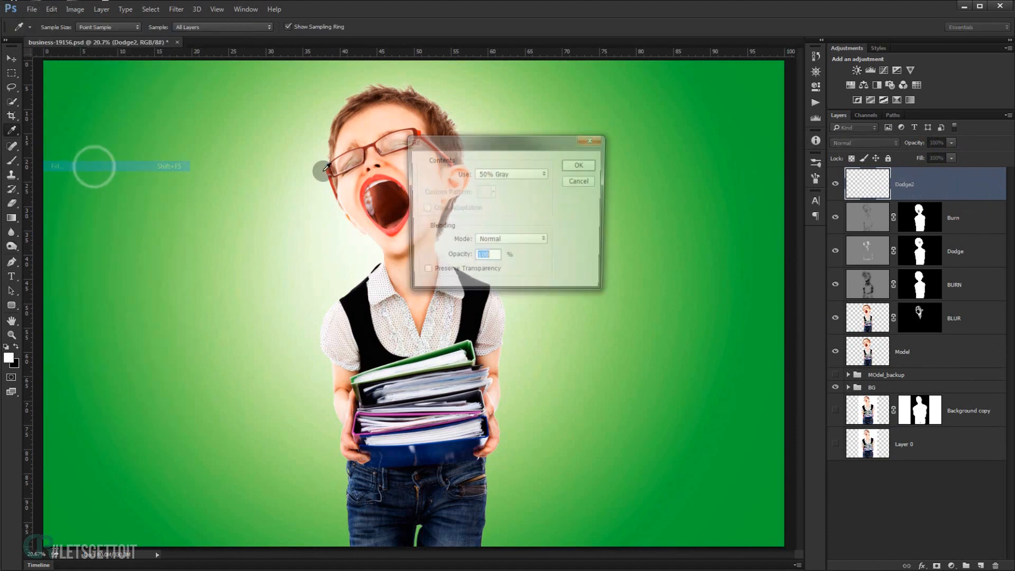
left_click(580, 164)
key("o")
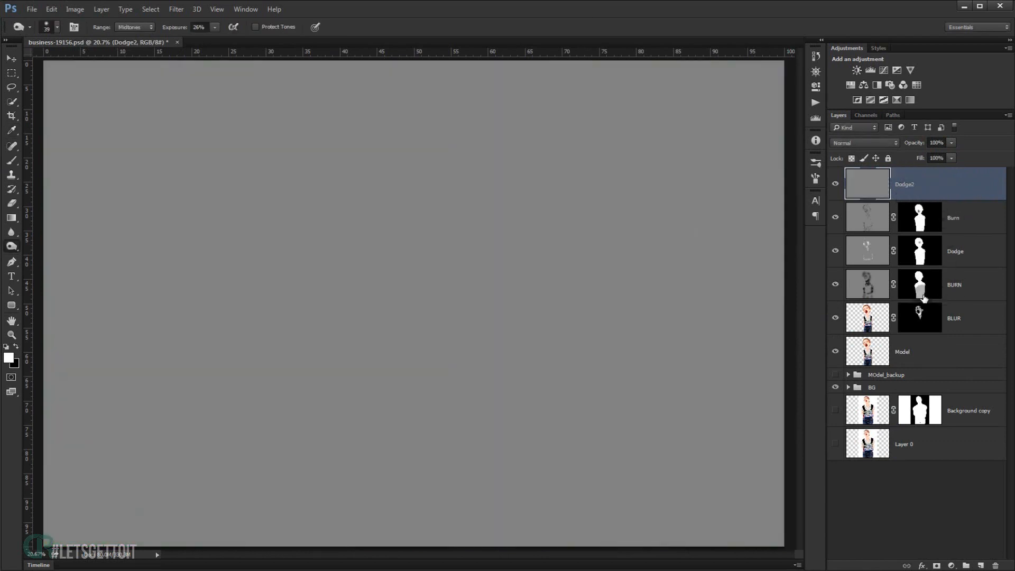
Copy the BURN layer's mask onto Dodge2 and set the Dodge2 blending mode to Soft Light.
mouse_move(920, 295)
left_mouse_down()
mouse_move(919, 198)
mouse_move(901, 192)
left_mouse_up()
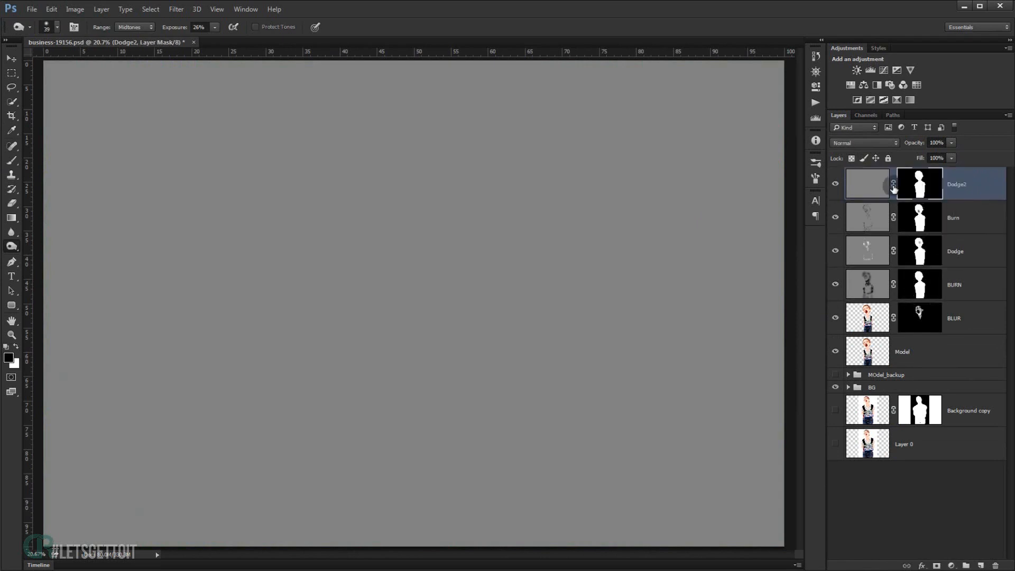
left_click(857, 191)
left_click(856, 141)
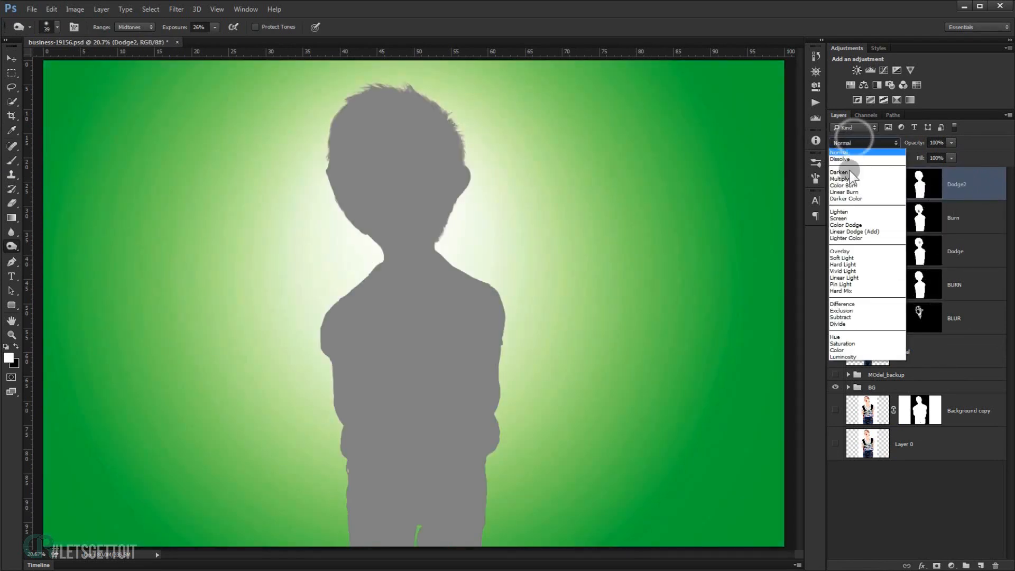
left_click(864, 252)
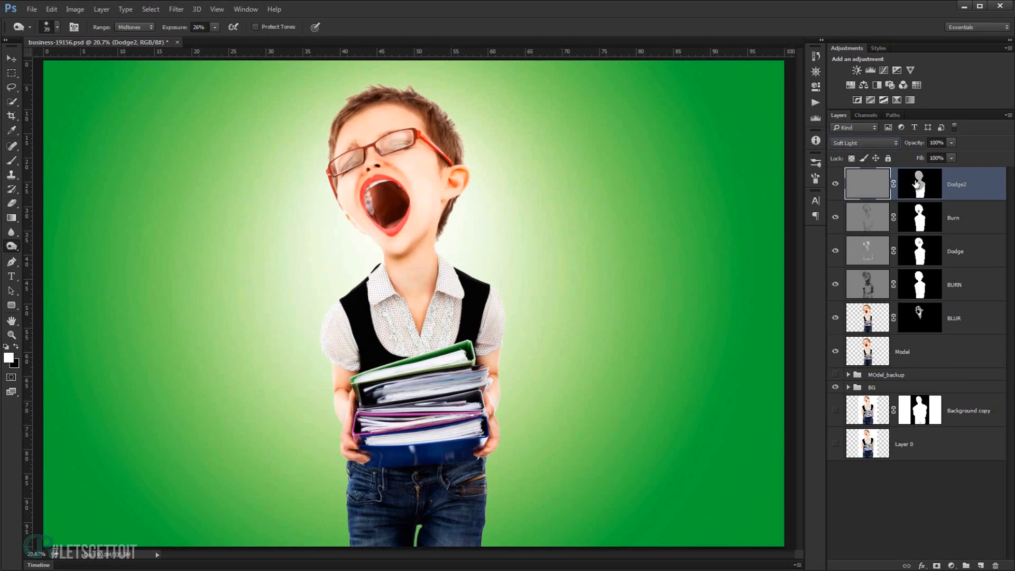
Brighten the cheek beside the mouth on Dodge2 with the Dodge tool on Midtones at 30% exposure and a 178 px brush.
left_click(11, 247)
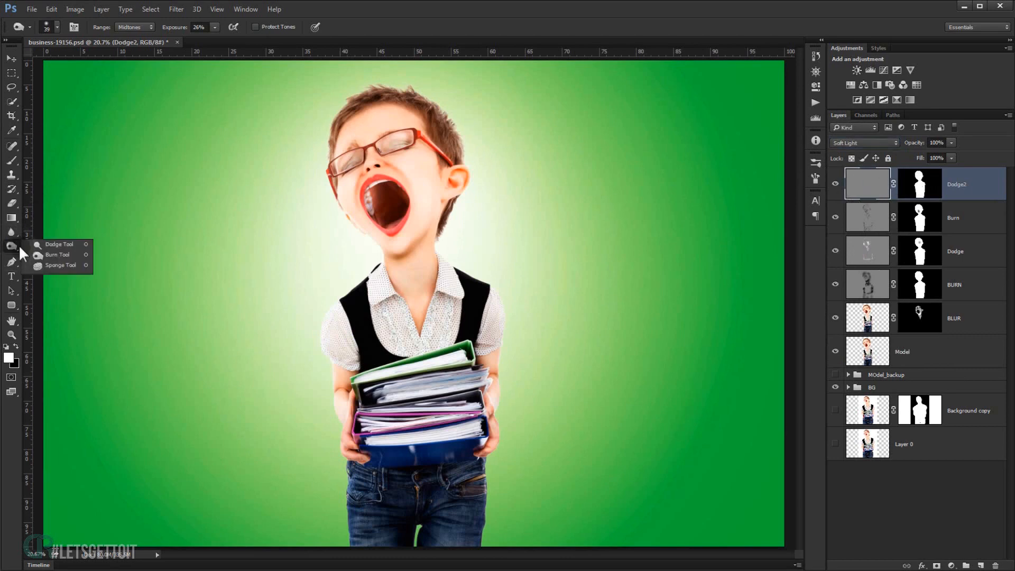
left_click(50, 241)
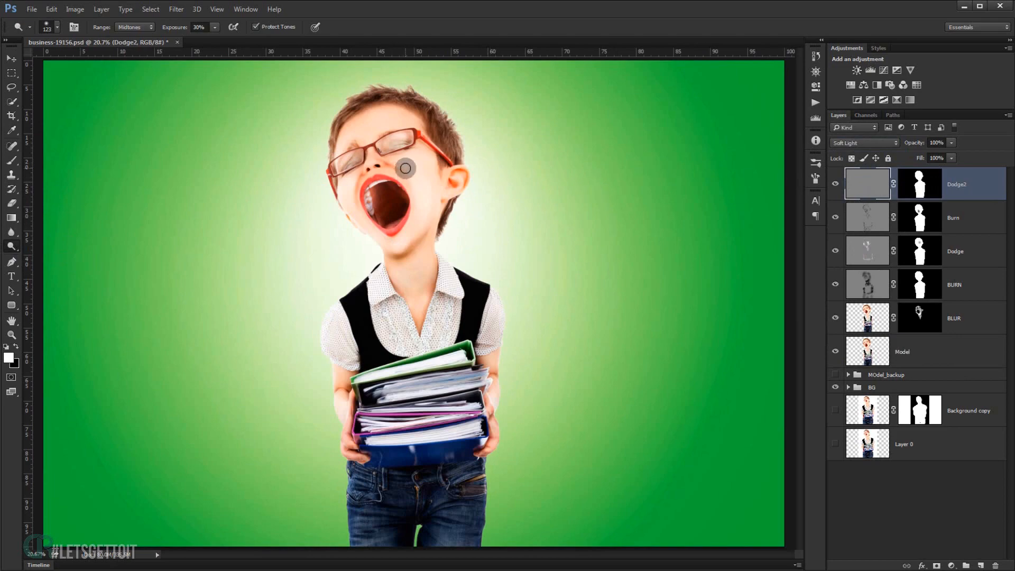
scroll(441, 168, "up", 5)
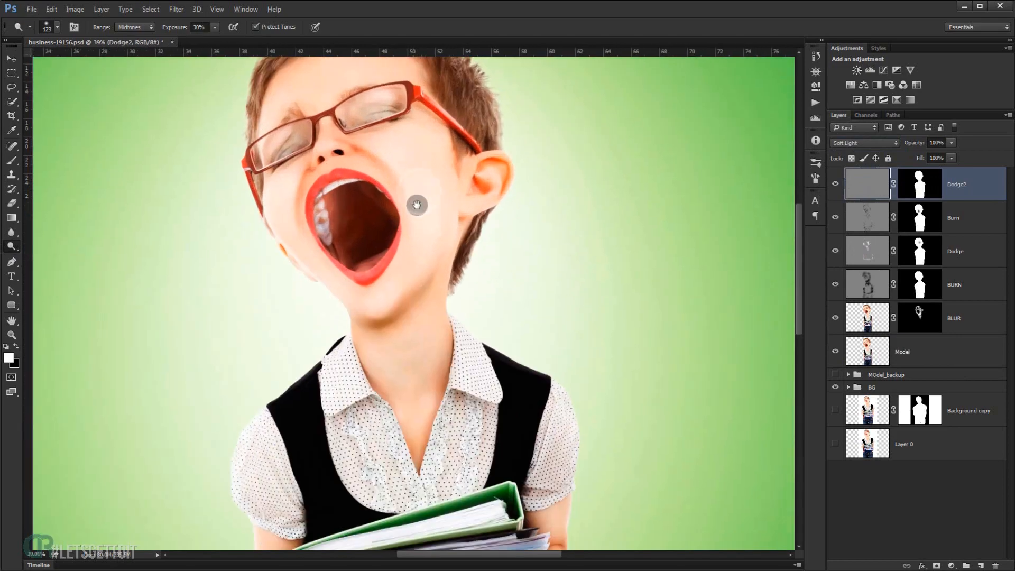
left_click_drag(417, 204, 417, 237)
scroll(377, 177, "up", 3)
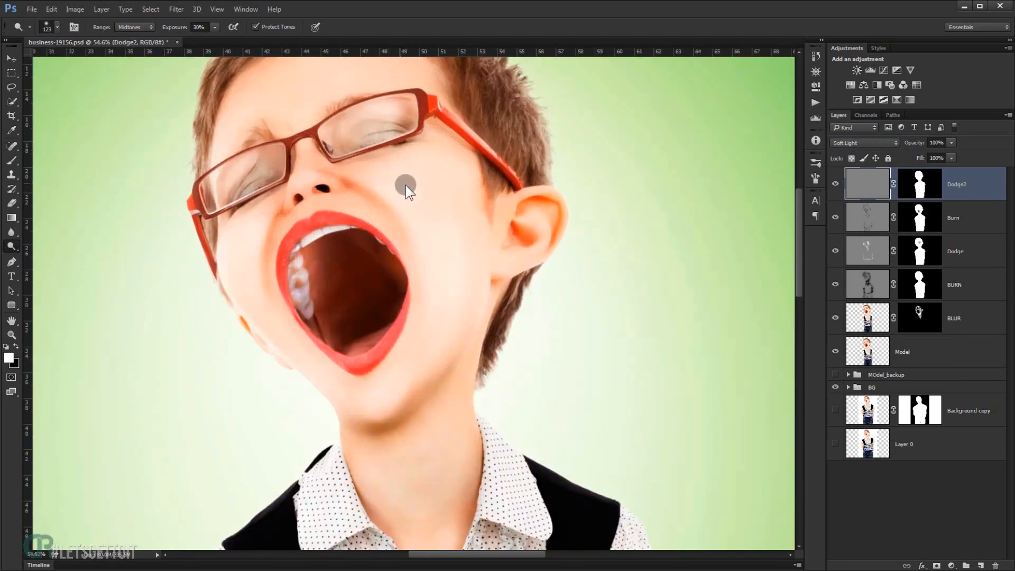
left_click_drag(400, 184, 408, 185)
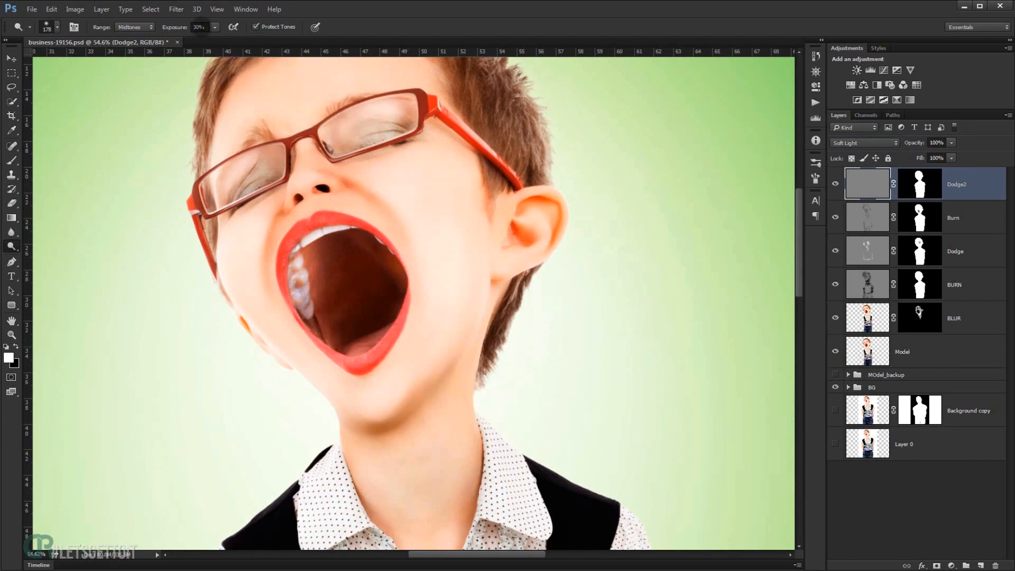
mouse_move(404, 176)
left_mouse_down()
mouse_move(457, 198)
mouse_move(401, 181)
mouse_move(457, 238)
mouse_move(393, 187)
mouse_move(412, 187)
mouse_move(404, 177)
mouse_move(447, 200)
mouse_move(446, 226)
left_mouse_up()
scroll(411, 186, "up", 2)
Set the Dodge exposure to 26% and brighten the cheek below the glasses and the skin beside the upper lip, reducing the brush to 50 px.
left_click_drag(184, 25, 182, 24)
left_click_drag(414, 172, 374, 172)
key("bracketleft")
key("bracketleft")
key("bracketleft")
key("bracketleft")
key("bracketleft")
key("bracketleft")
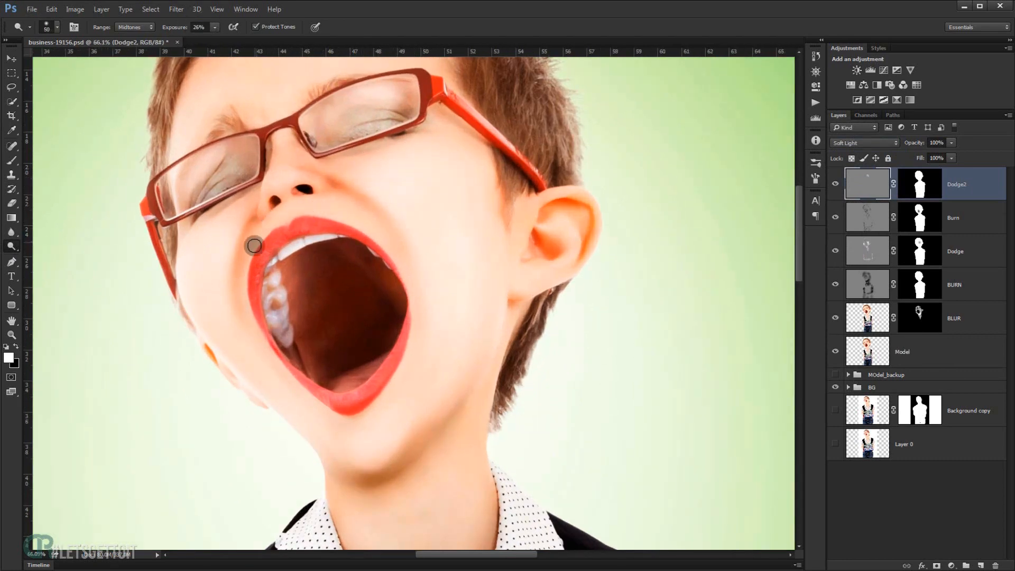
Brighten the chin and jaw below the mouth on Dodge2 with a 133 px brush at 26% exposure.
scroll(254, 291, "down", 2)
key("bracketright")
key("bracketright")
key("bracketright")
key("bracketright")
key("bracketright")
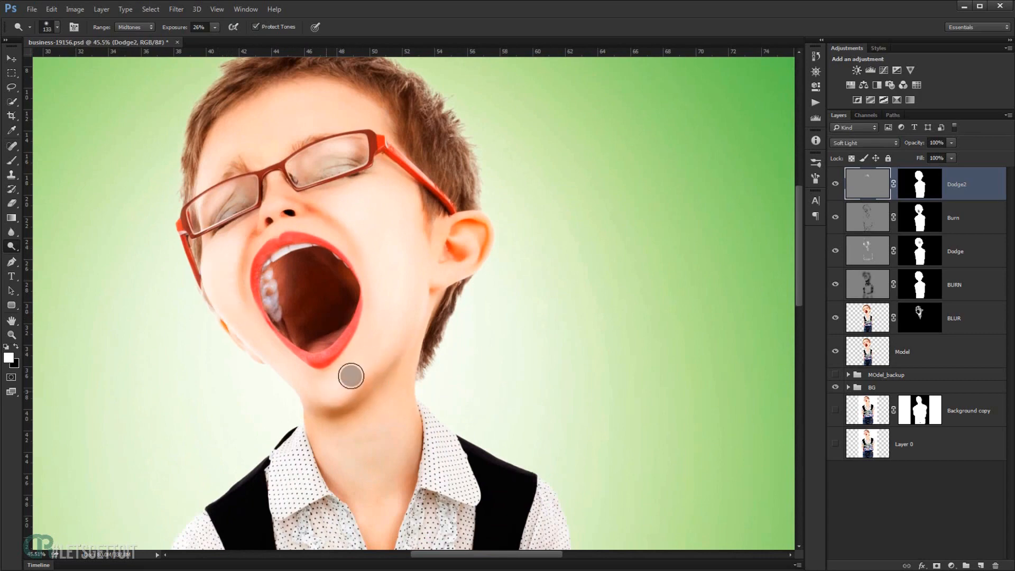
scroll(393, 365, "down", 2)
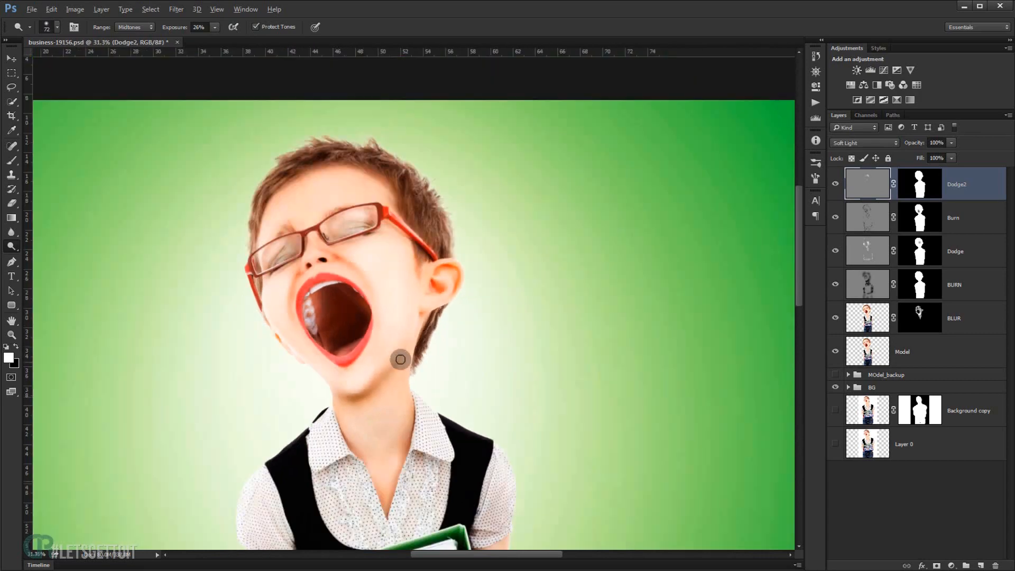
Brighten the inner edge of the lower lip beside the back teeth with an 11 px Dodge brush.
scroll(371, 296, "up", 6)
key("bracketleft")
key("bracketleft")
key("bracketleft")
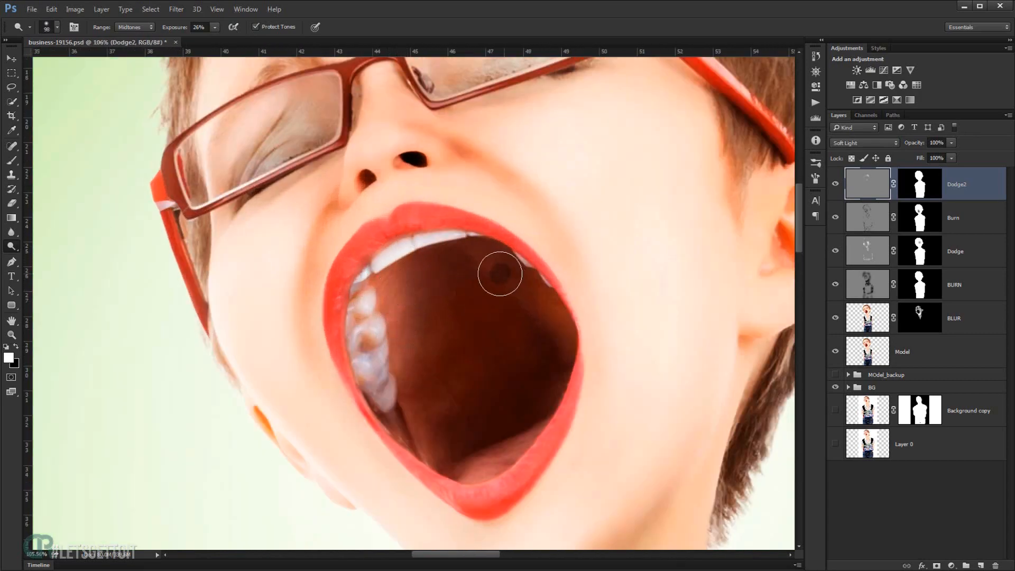
scroll(421, 436, "up", 4)
left_click_drag(439, 471, 428, 463)
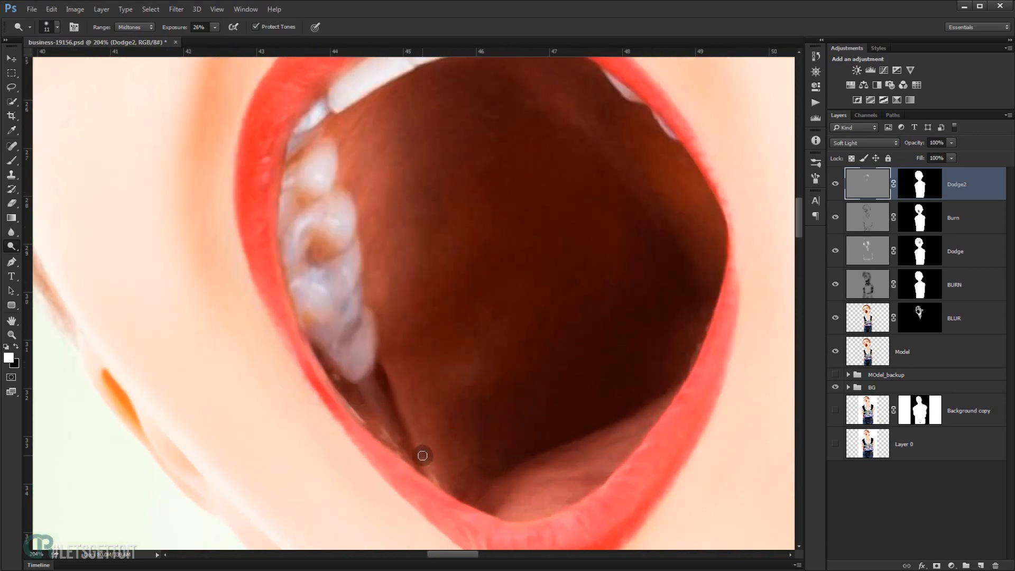
Brighten the tongue with an 18 px Dodge brush and the lower lip with a brush of up to 29 px.
left_click_drag(544, 500, 603, 464)
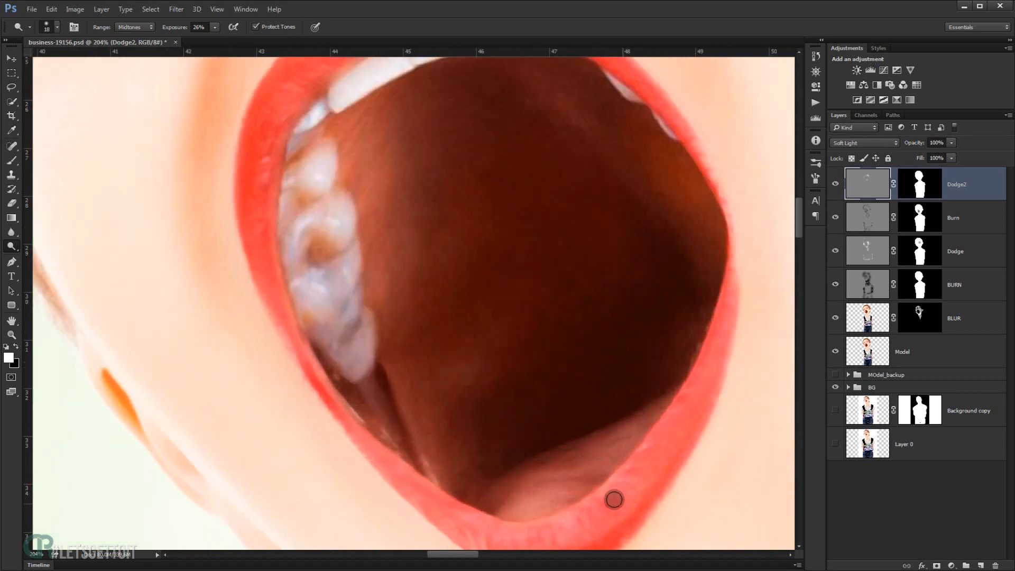
left_click_drag(594, 522, 508, 476)
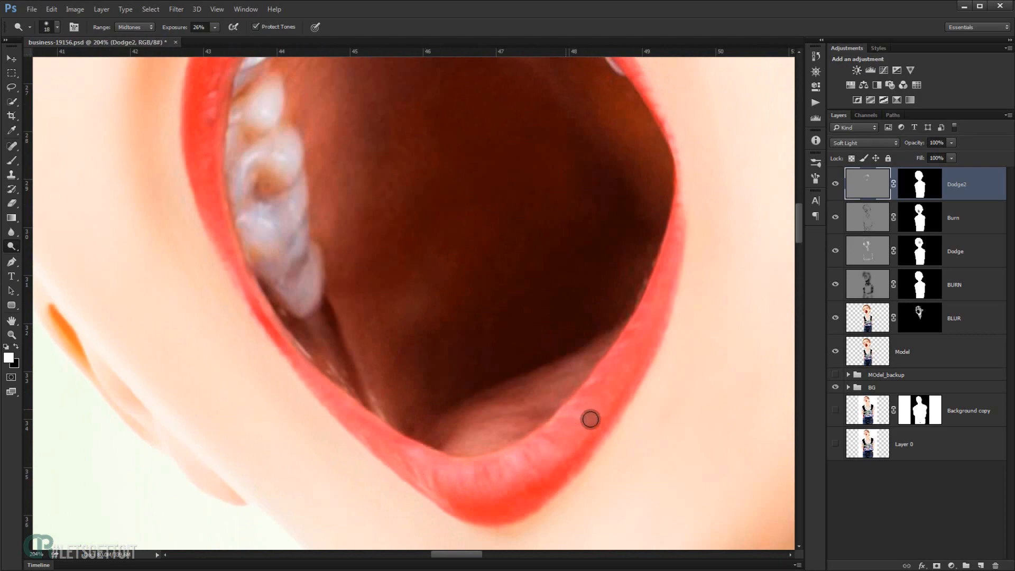
scroll(619, 331, "down", 4)
scroll(590, 174, "up", 5)
mouse_move(590, 174)
left_mouse_down()
mouse_move(474, 211)
mouse_move(441, 277)
left_mouse_up()
scroll(555, 226, "down", 5)
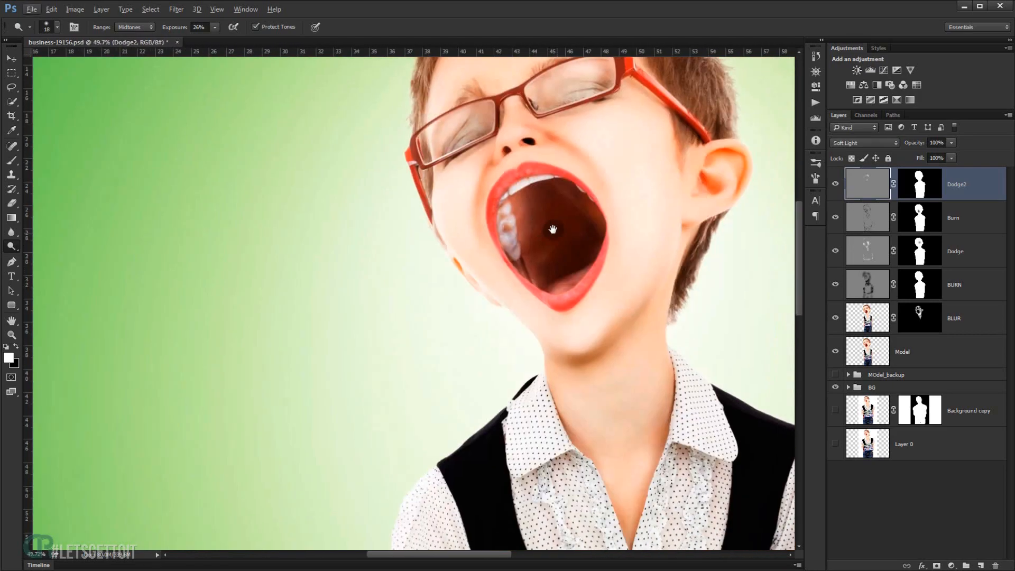
scroll(491, 255, "up", 4)
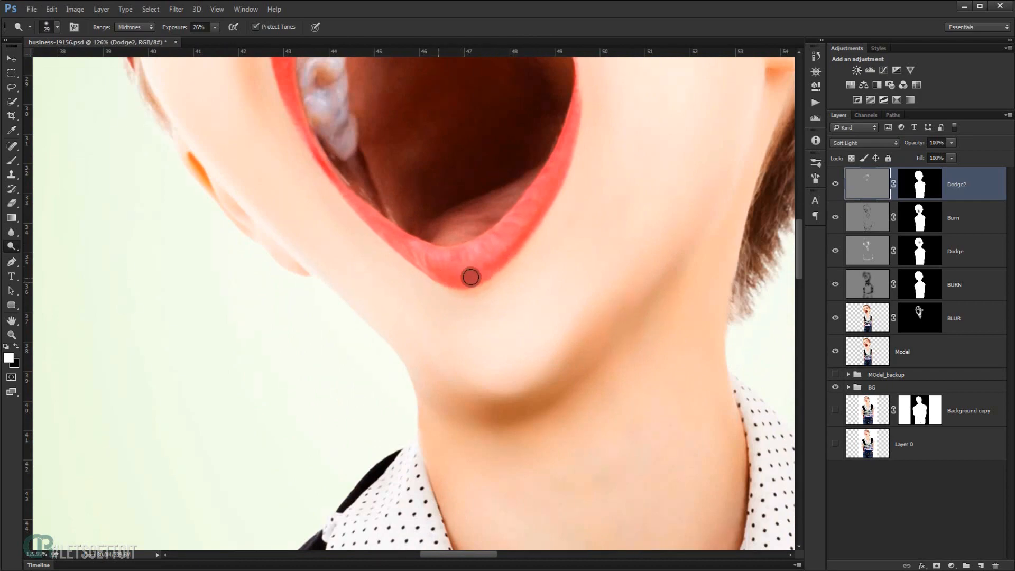
Brighten the neck between the chin and the shirt collar on Dodge2 with a 106 px brush.
scroll(469, 277, "down", 6)
scroll(410, 269, "up", 6)
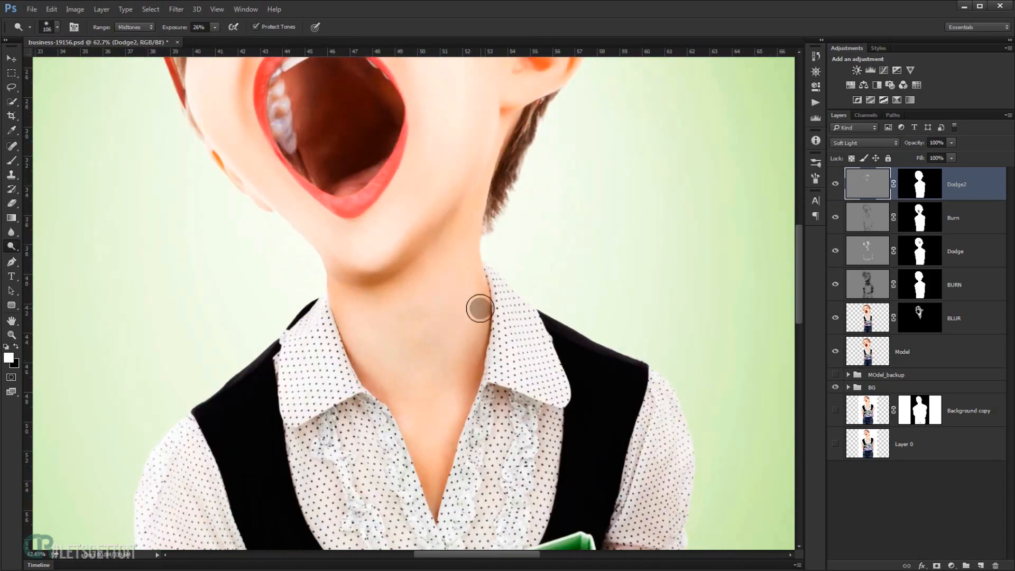
scroll(486, 328, "down", 4)
scroll(491, 230, "up", 4)
Brighten the forehead above the glasses on Dodge2 with a 170 px brush at 26% exposure.
left_click_drag(361, 174, 493, 252)
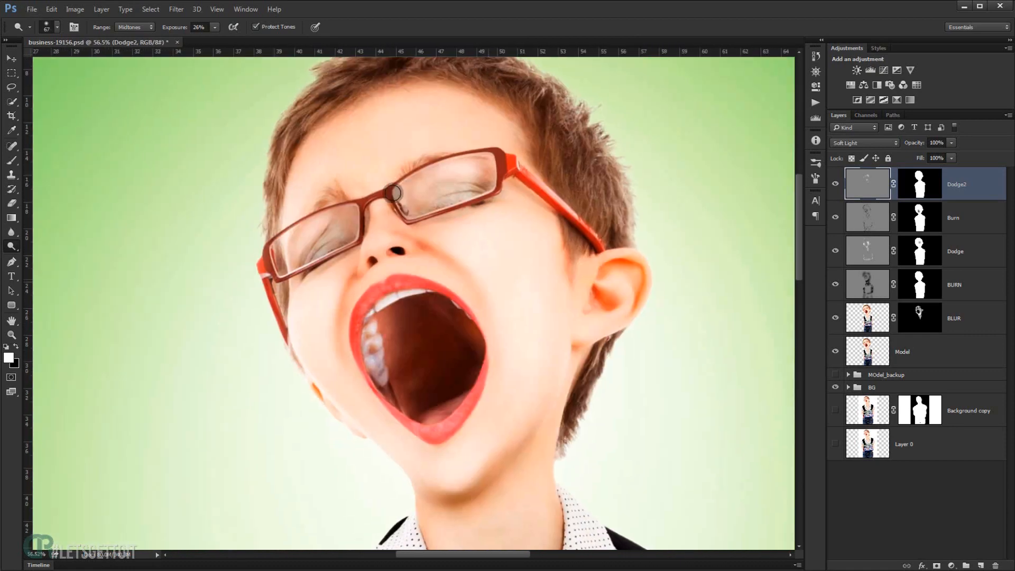
right_click(355, 127, "alt")
mouse_move(432, 122)
left_mouse_down()
mouse_move(324, 165)
mouse_move(424, 124)
left_mouse_up()
scroll(424, 124, "down", 4)
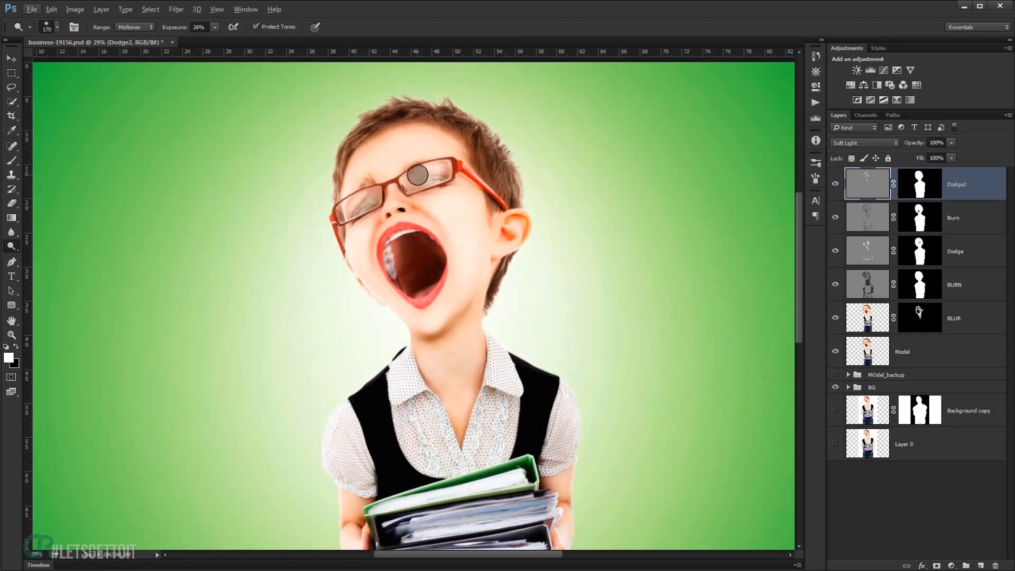
Brighten the closed eyelid behind the glasses lens on Dodge2 with a 42 px brush.
scroll(430, 169, "up", 6)
right_click(430, 169, "alt")
left_click_drag(272, 255, 324, 233)
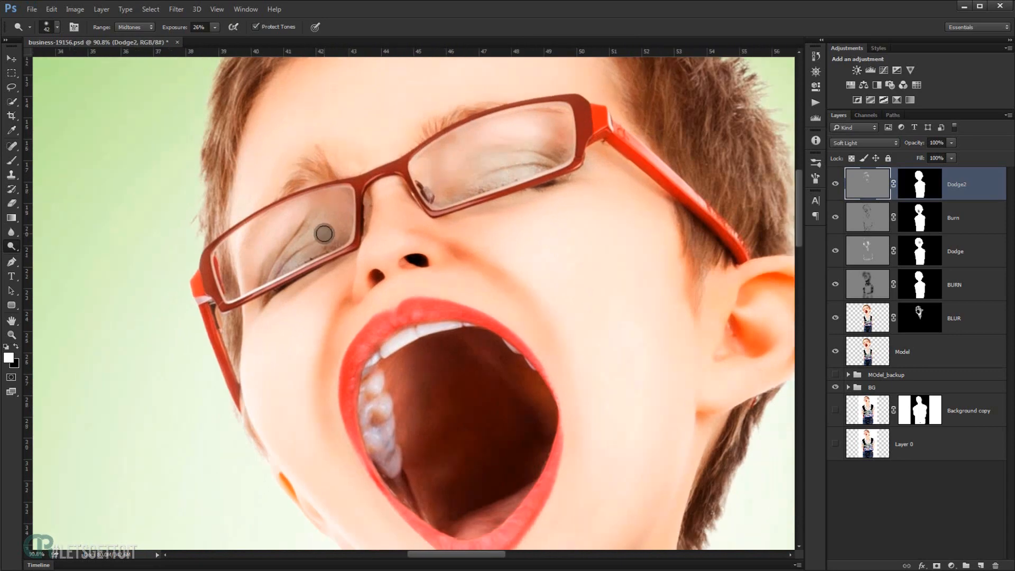
scroll(294, 264, "down", 5)
Brighten the fingers and wrist of the hand on the image's right side, starting with a 37 px Dodge brush.
scroll(465, 422, "up", 6)
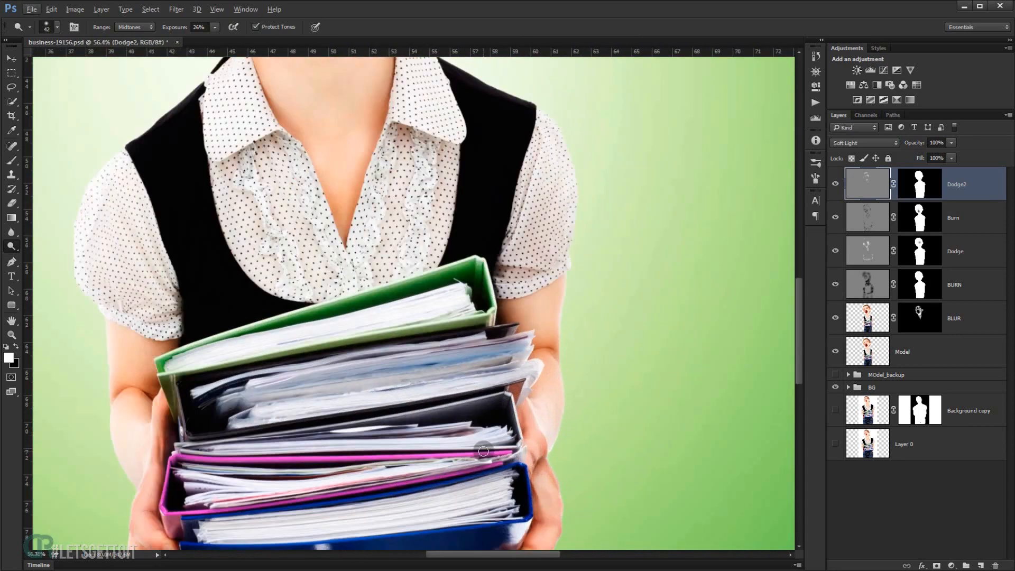
right_click(502, 391, "alt")
scroll(483, 422, "down", 1)
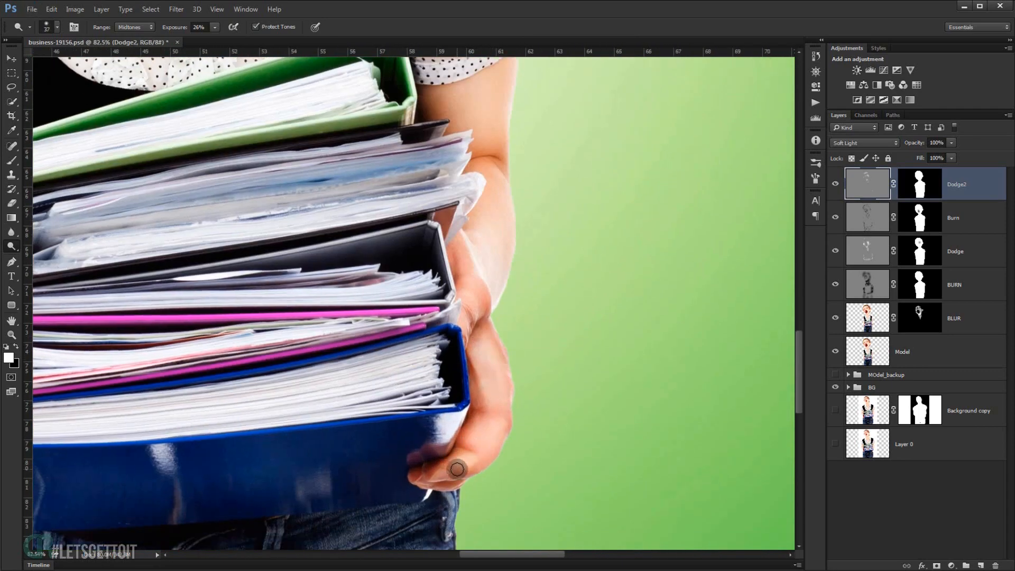
right_click(509, 442, "alt")
mouse_move(502, 439)
left_mouse_down()
mouse_move(505, 228)
mouse_move(492, 226)
mouse_move(496, 273)
left_mouse_up()
scroll(515, 283, "down", 8)
Brighten the fingers and forearm on the image's left side of the binders with a 43 px Dodge brush.
scroll(358, 326, "up", 5)
left_click_drag(275, 420, 284, 426)
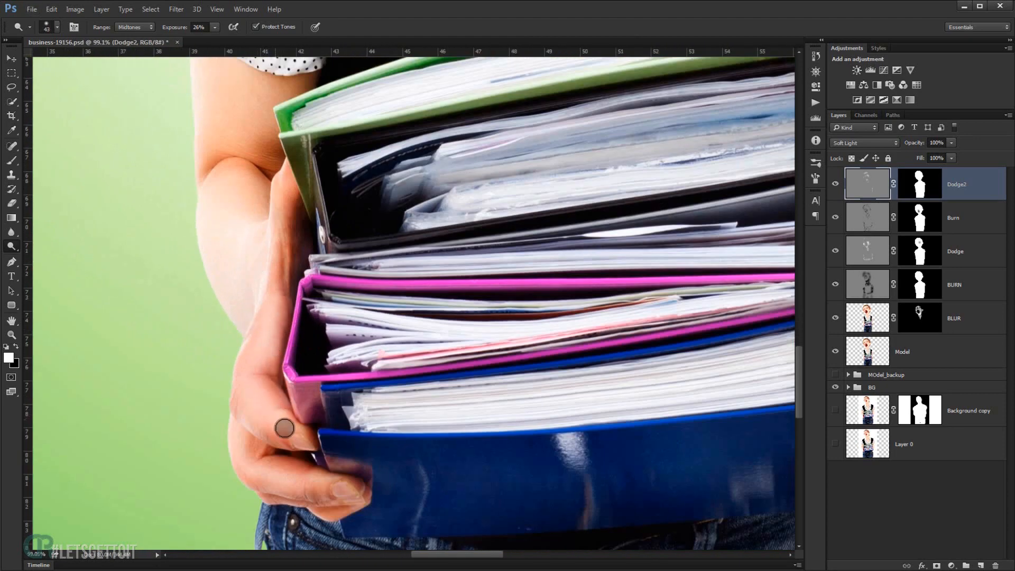
mouse_move(275, 490)
left_mouse_down()
mouse_move(277, 403)
mouse_move(299, 396)
left_mouse_up()
right_click(276, 395, "alt")
scroll(248, 362, "down", 14)
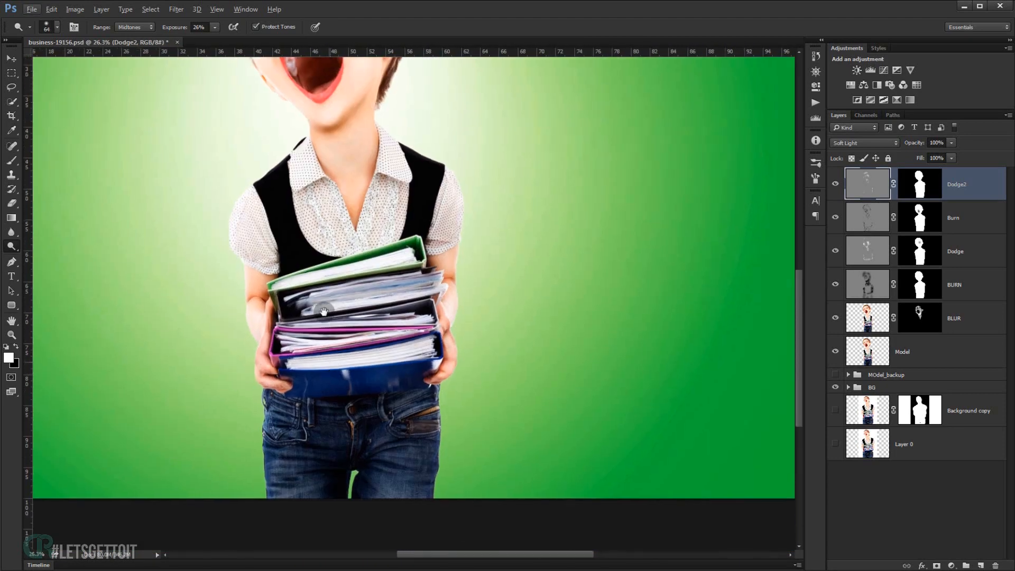
Brighten the legs and pocket area of the jeans on Dodge2 with a Dodge brush of 58 to 64 px.
scroll(286, 492, "up", 4)
left_click_drag(284, 492, 290, 412)
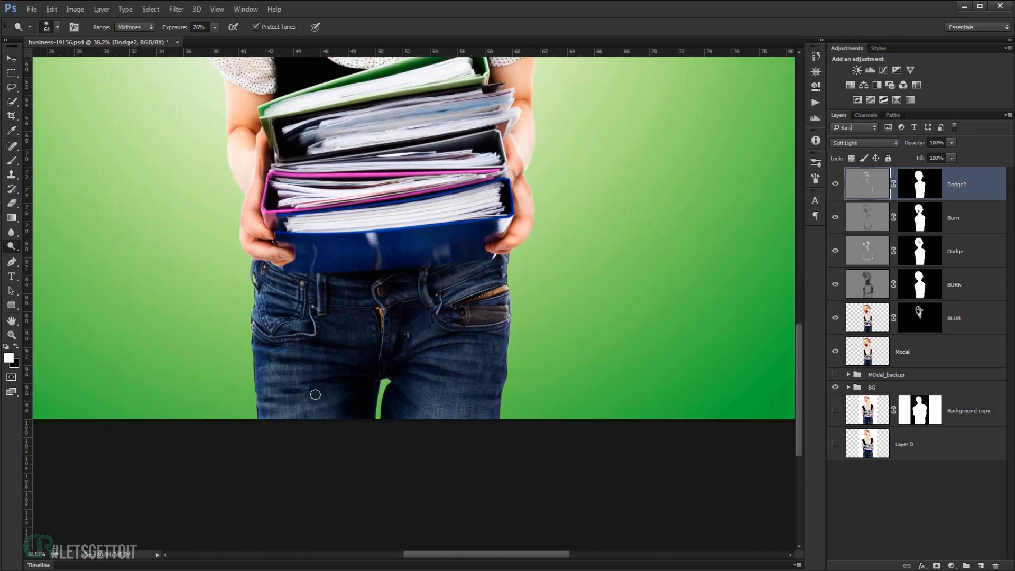
right_click(425, 400, "alt")
left_click_drag(324, 373, 273, 372)
left_click_drag(448, 308, 421, 337)
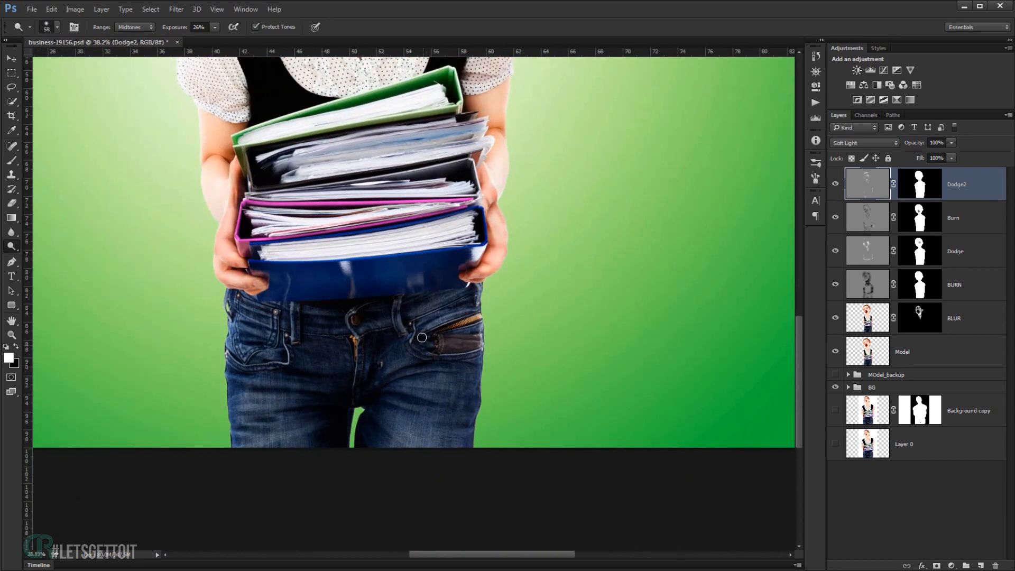
Add highlights to the hair strands on the top and side of the head with a 17 px Dodge brush.
scroll(324, 278, "down", 8)
scroll(407, 206, "up", 16)
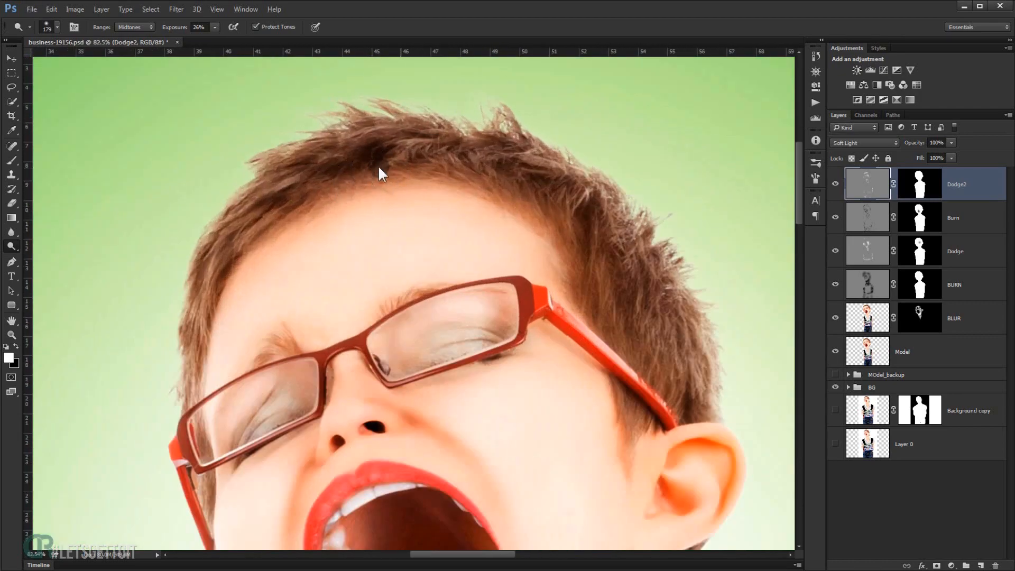
right_click(380, 172, "alt")
scroll(293, 207, "up", 1)
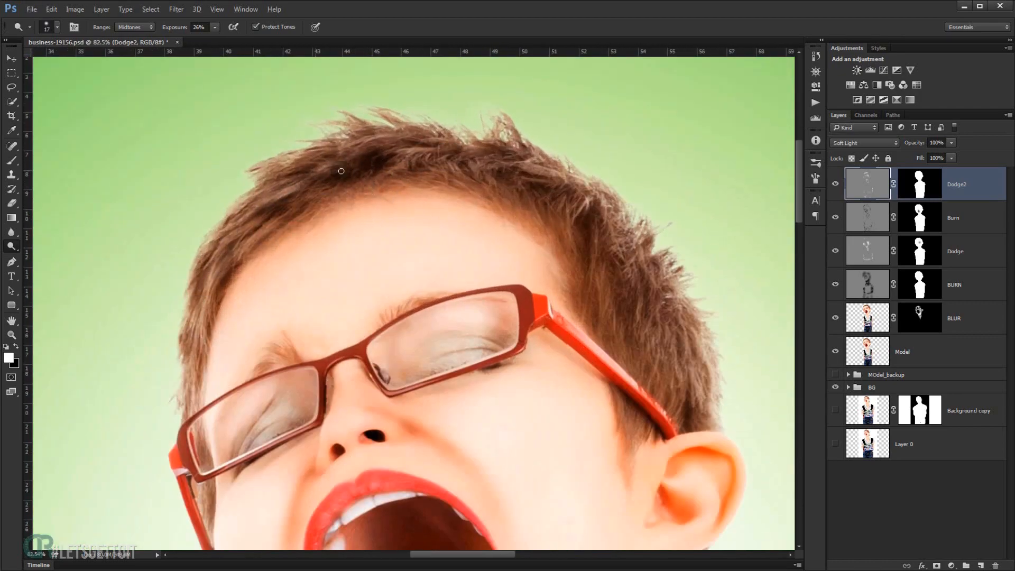
left_click_drag(651, 287, 655, 333)
mouse_move(671, 328)
left_mouse_down()
mouse_move(673, 359)
mouse_move(652, 392)
left_mouse_up()
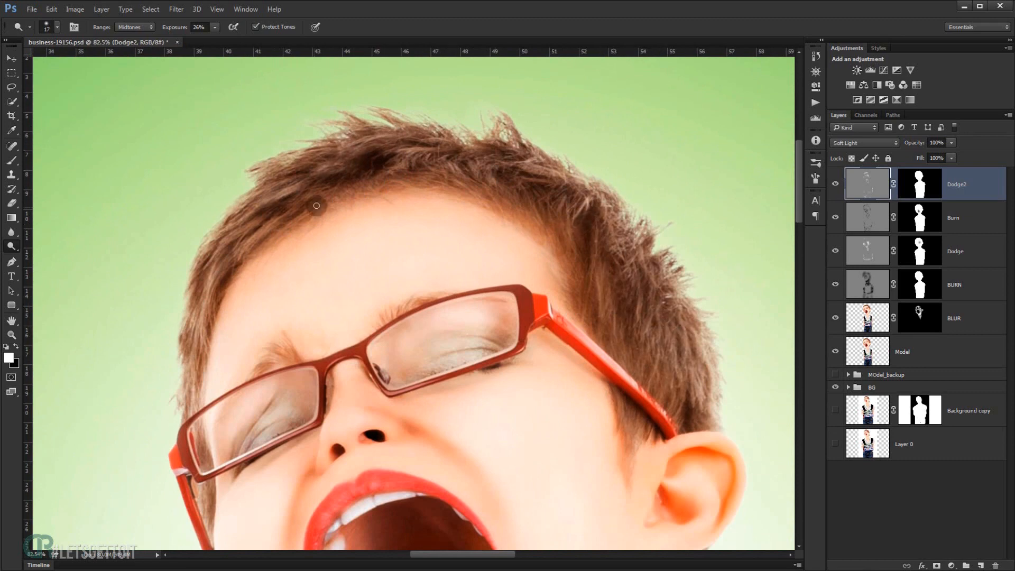
scroll(316, 205, "down", 8)
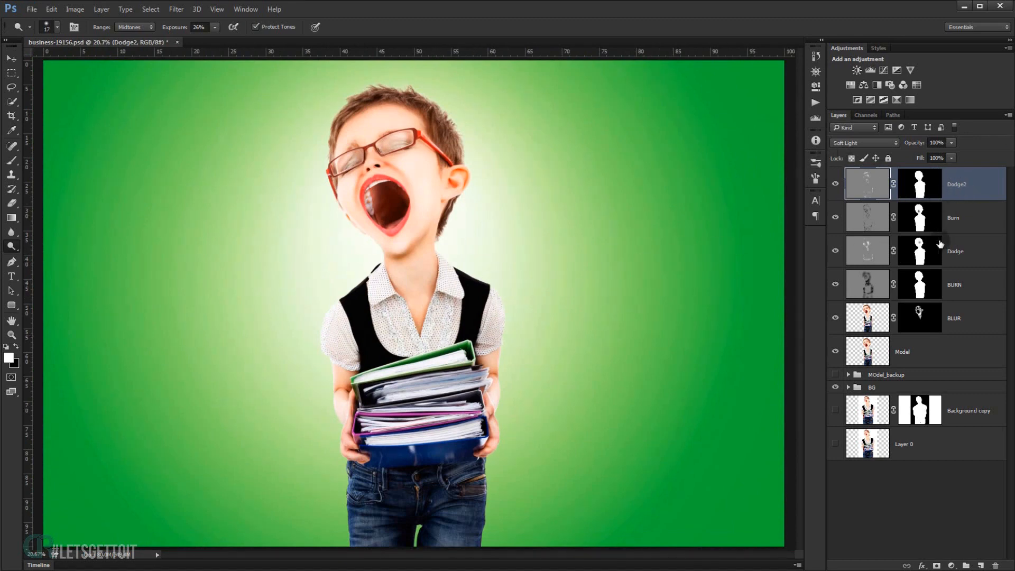
Group the Dodge2, Burn, Dodge and BURN layers and name the group DB.
left_click(982, 292, "shift")
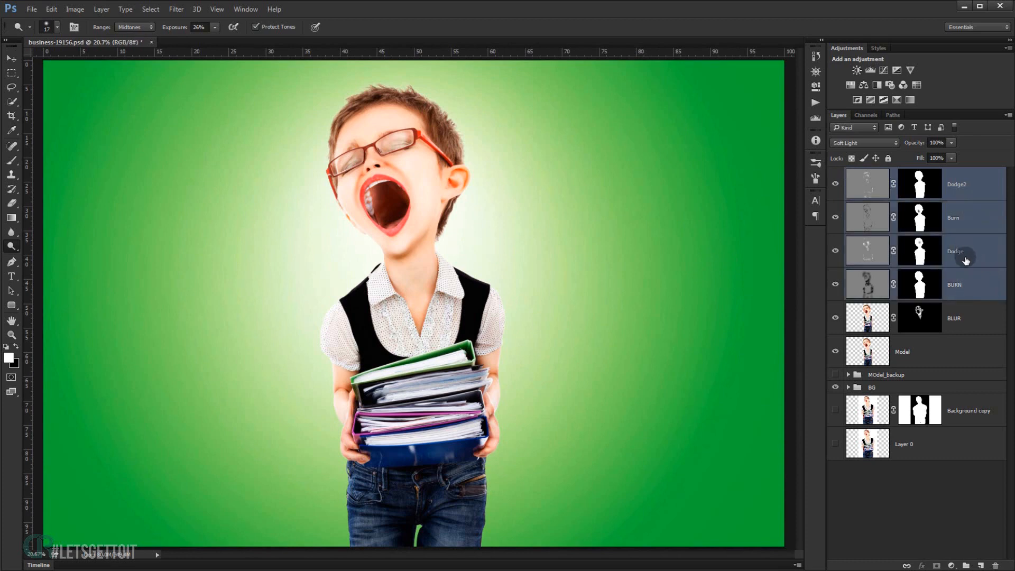
key("ctrl+g")
double_click(887, 174)
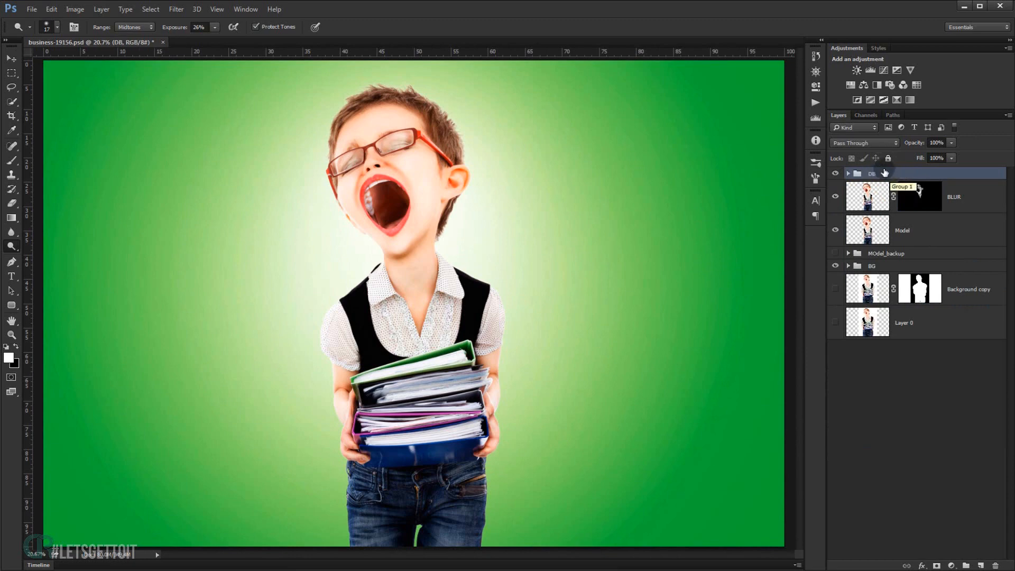
Compare the portrait with and without the DB group's dodge and burn effect.
left_click(835, 174)
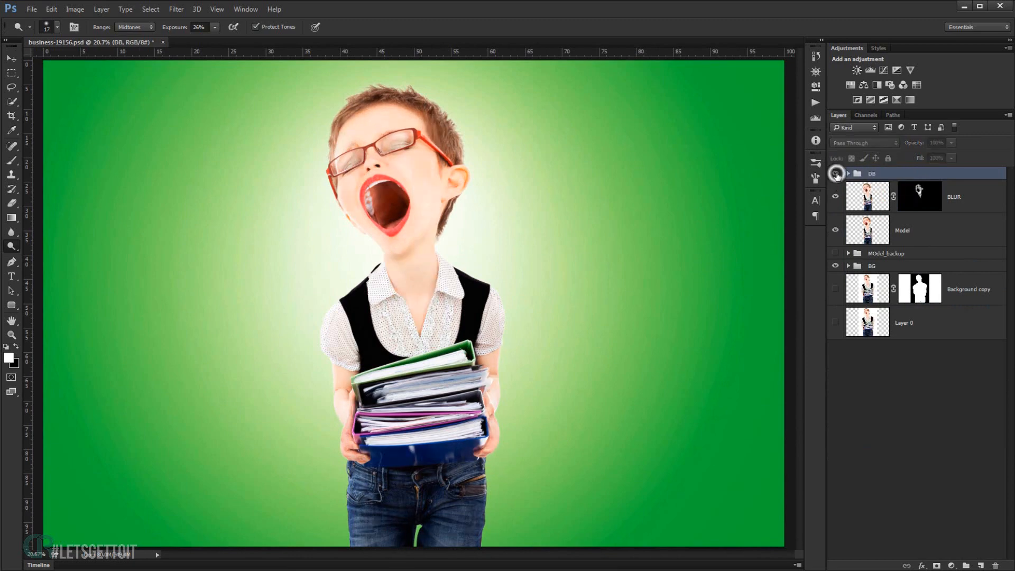
left_click(835, 174)
left_click(835, 174)
left_click(836, 174)
left_click(836, 175)
left_click(836, 174)
left_click(835, 175)
left_click(835, 174)
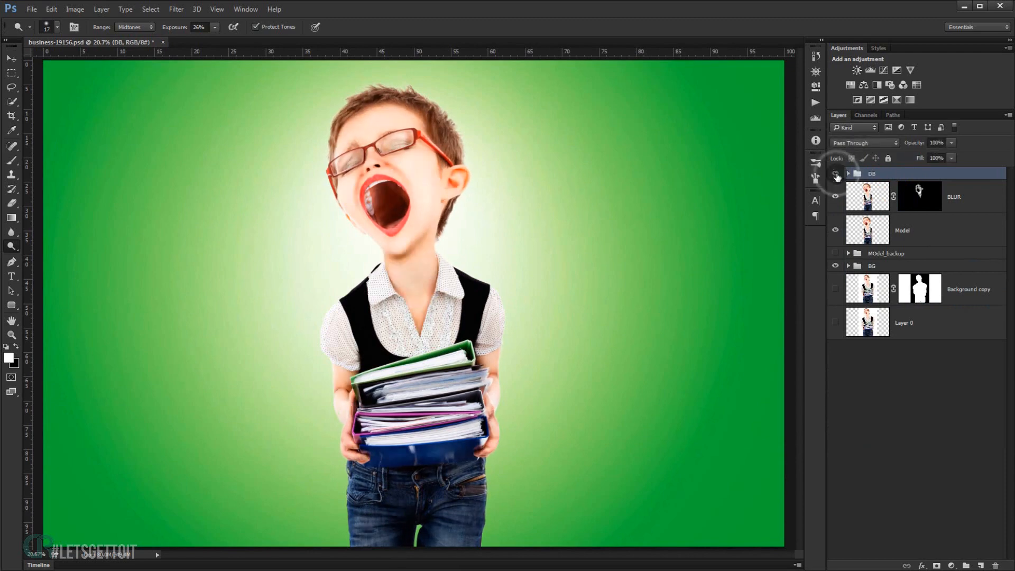
left_click(836, 174)
left_click(835, 174)
scroll(446, 227, "down", 2)
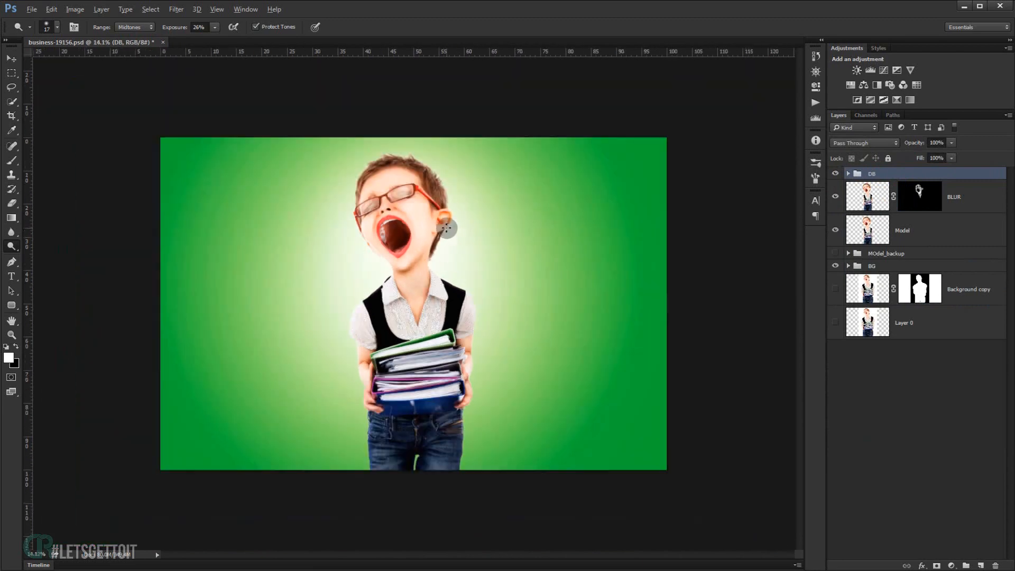
scroll(450, 223, "up", 2)
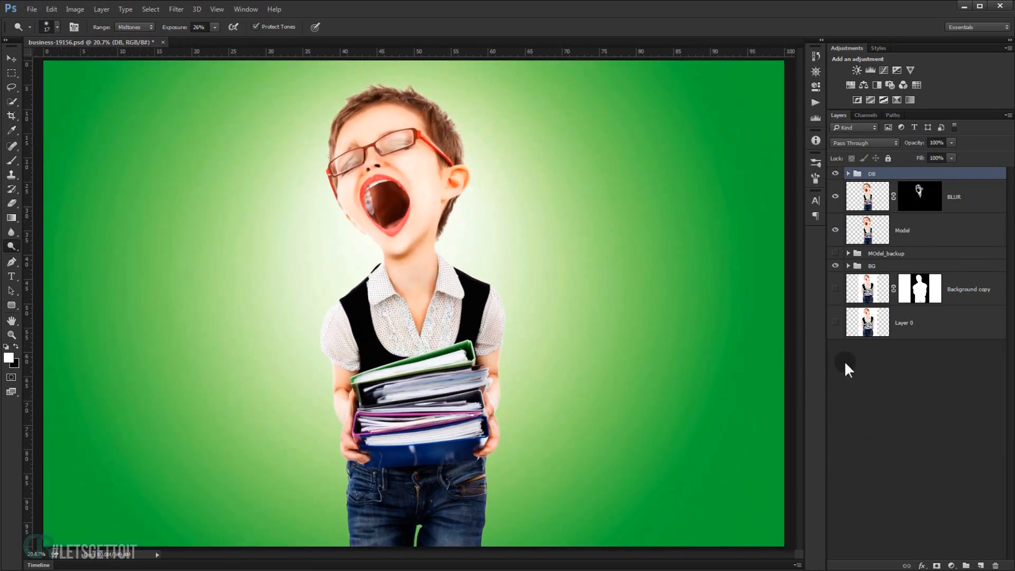
Stamp all visible layers into a new merged layer above the DB group.
key("ctrl+shift+alt+e")
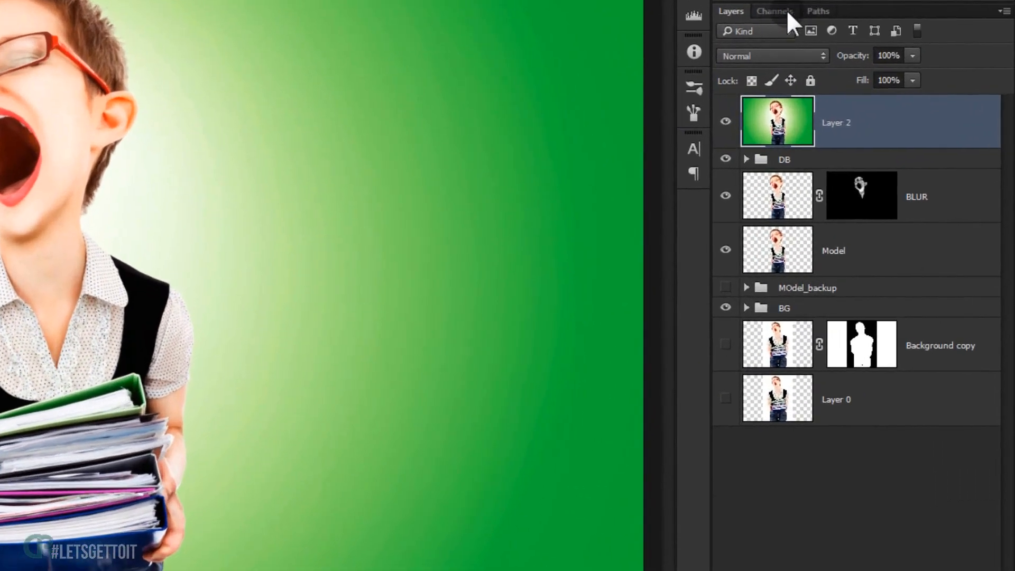
Load the Green channel as a selection and invert it with the merged layer active.
left_click(777, 11)
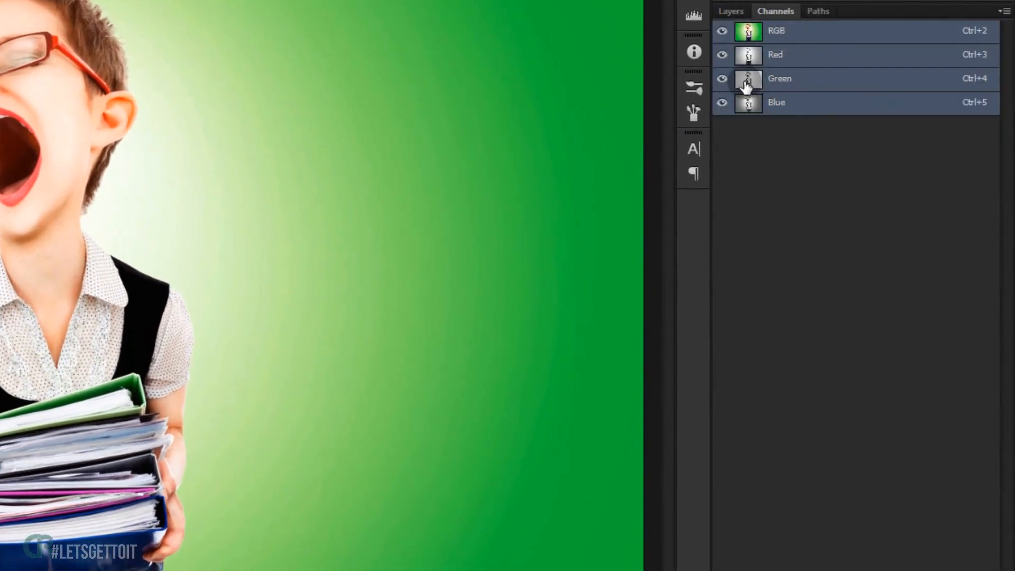
key("ctrl")
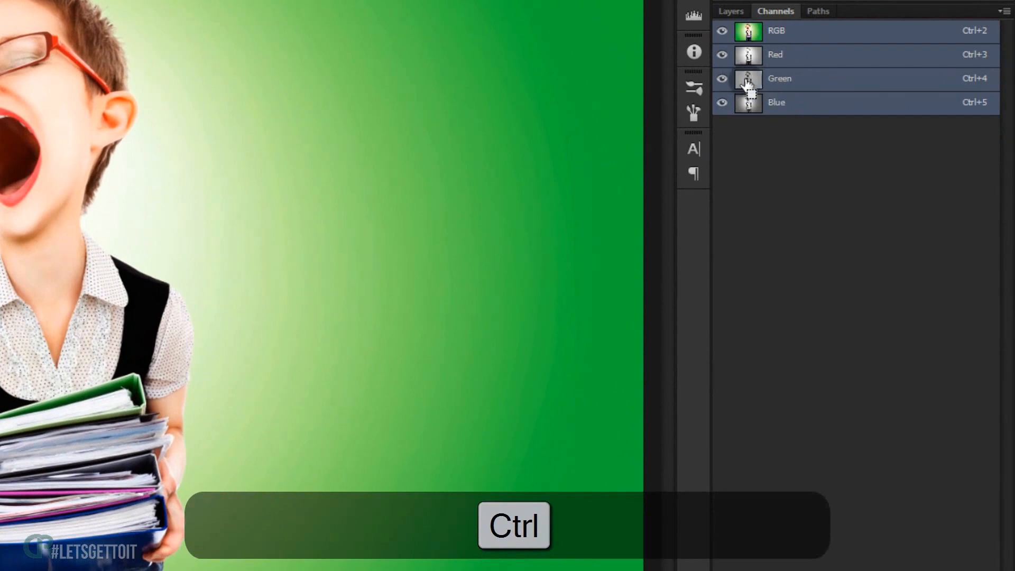
left_click(746, 82, "ctrl")
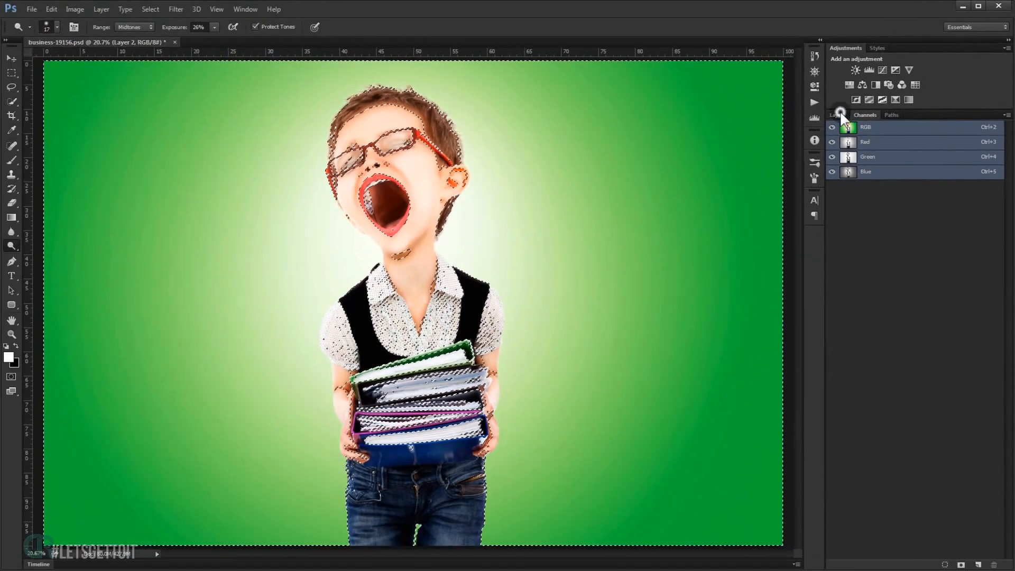
left_click(731, 12)
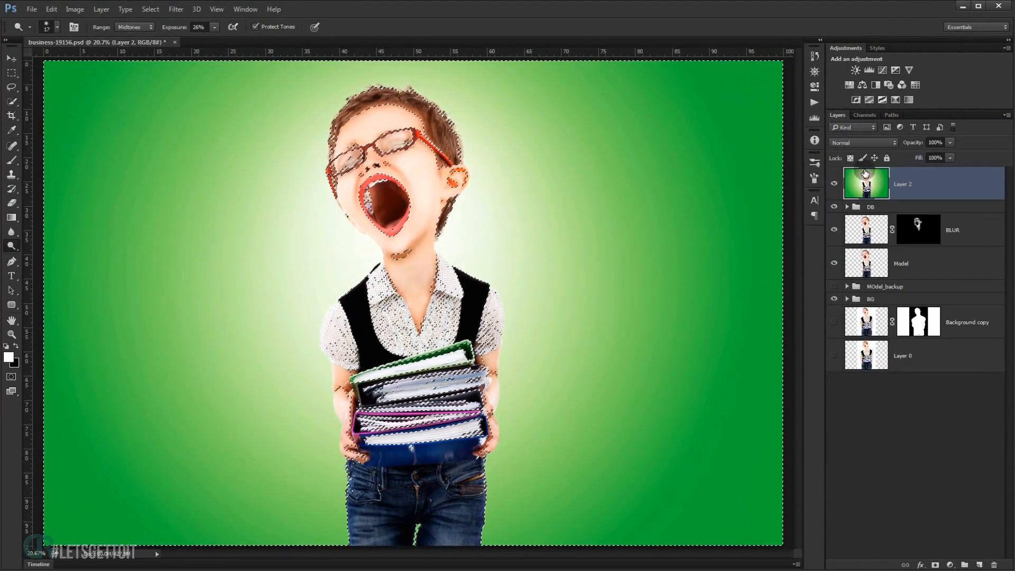
key("ctrl+shift+i")
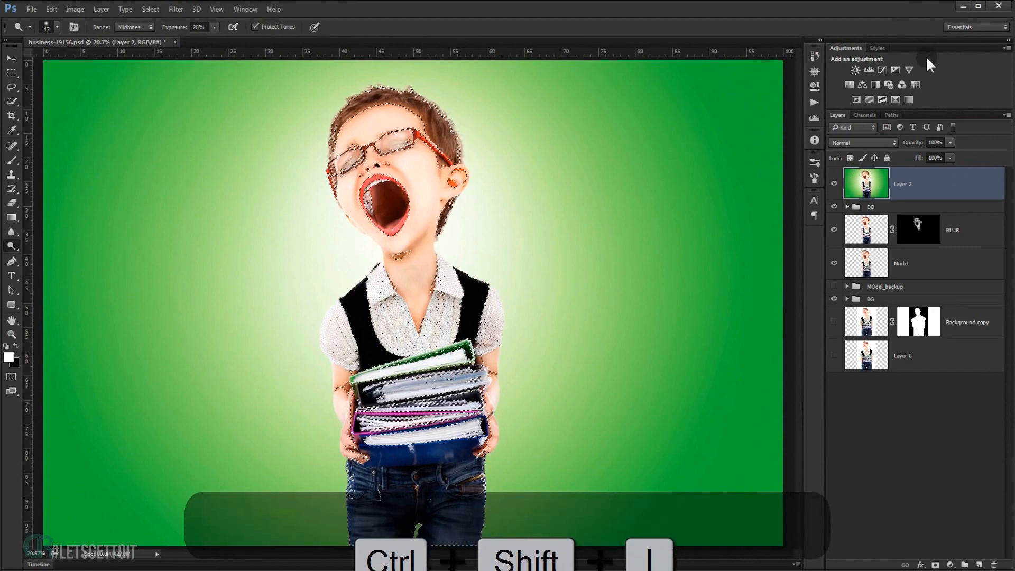
Copy the selected areas of the merged layer to a new layer and desaturate that copy.
key("ctrl+j")
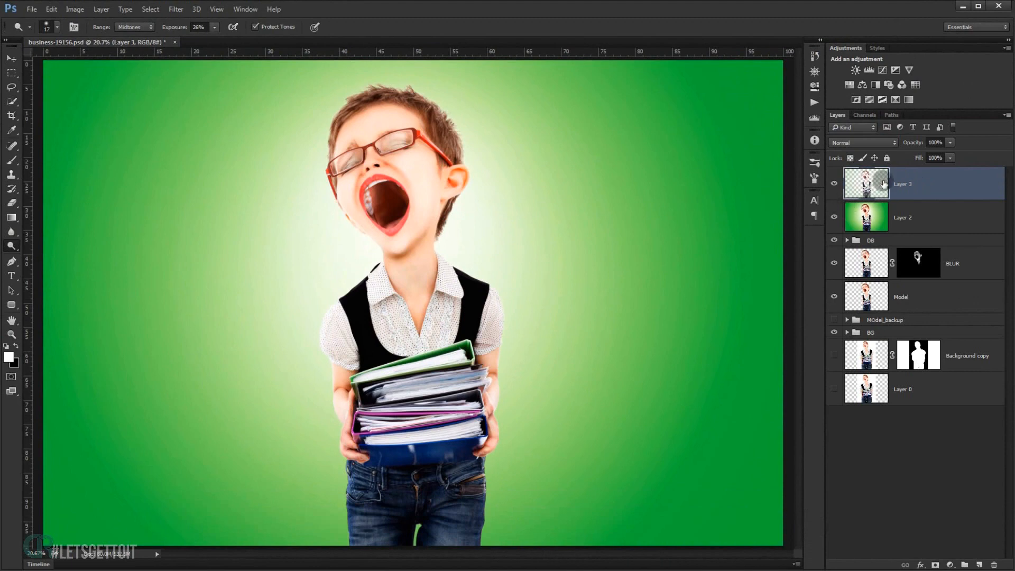
key("ctrl+shift+u")
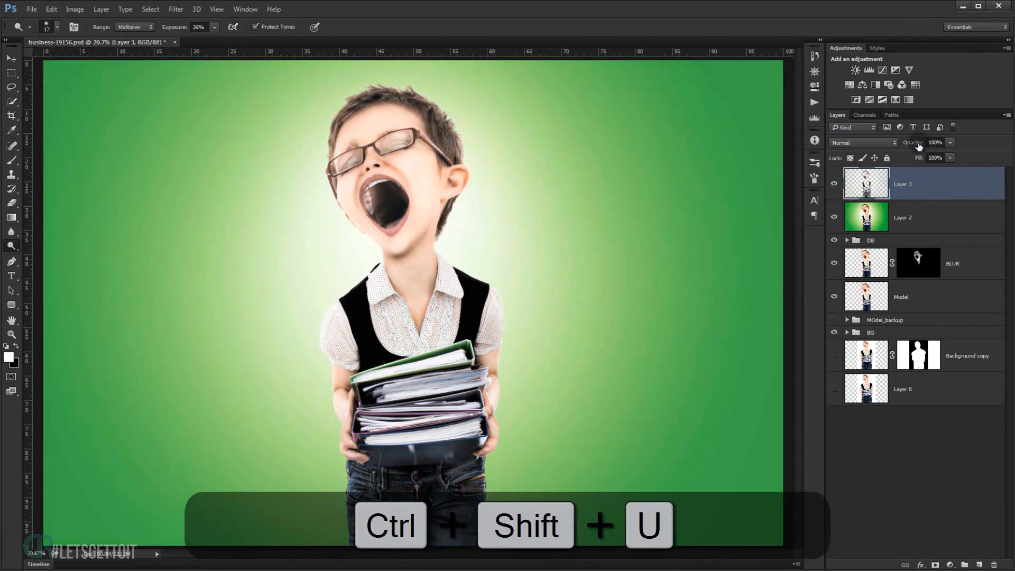
Set the desaturated layer to Soft Light blending at 50% opacity.
left_click(873, 140)
left_click(848, 257)
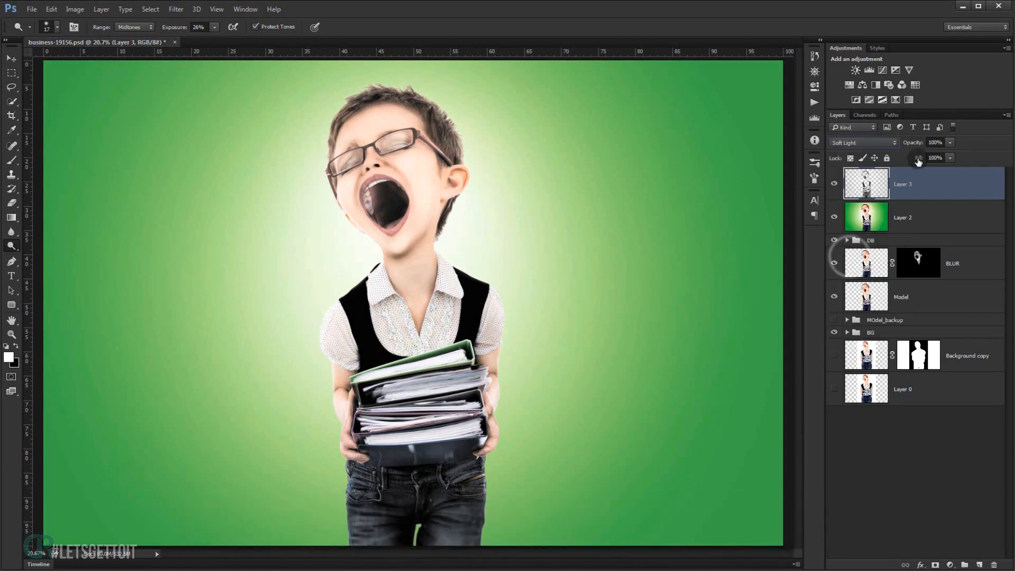
left_click(934, 142)
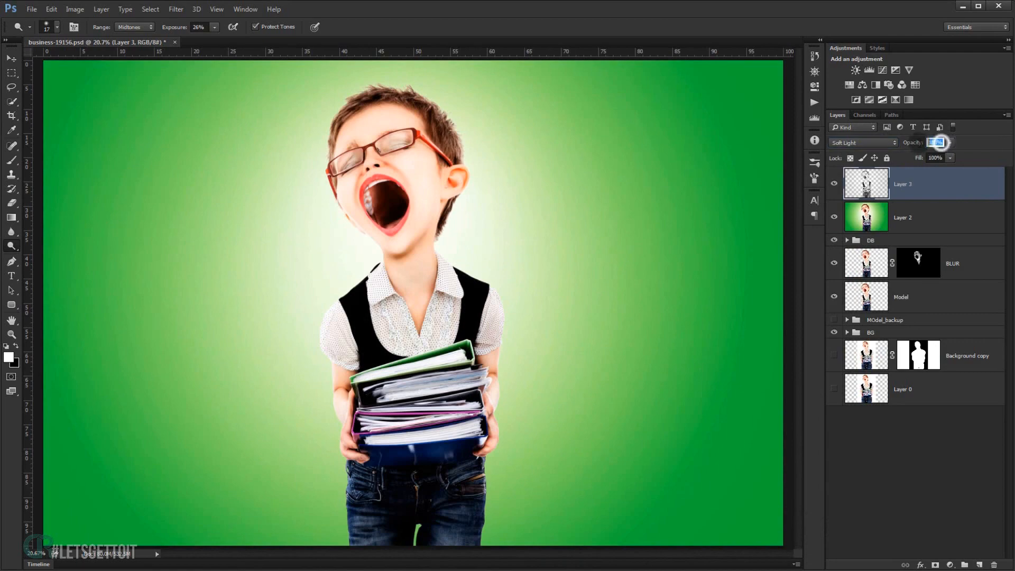
type("50")
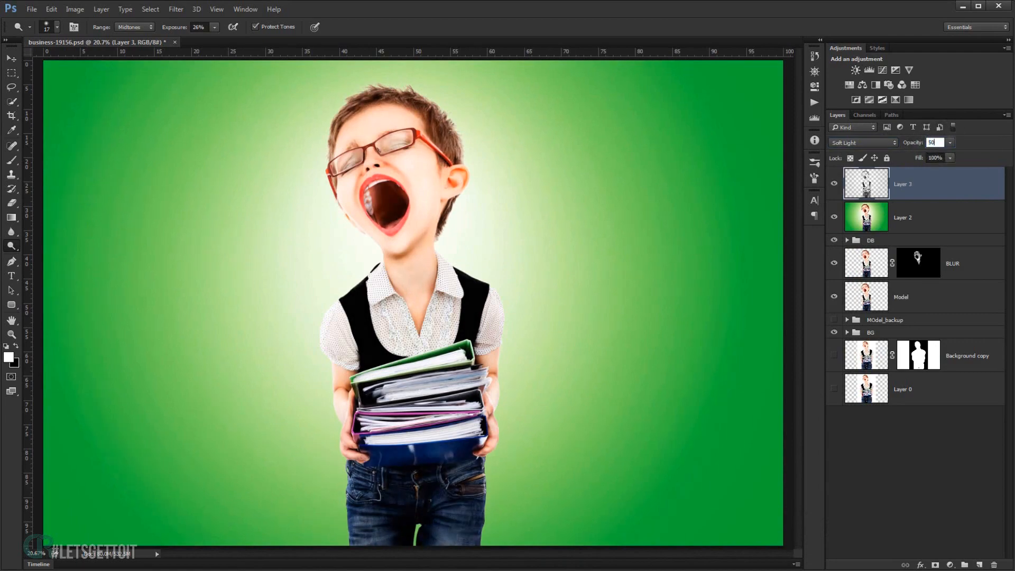
key("Return")
Exclude the blue channel from the desaturated layer's blending and split its This Layer black Blend If slider to 0 / 112.
double_click(976, 184)
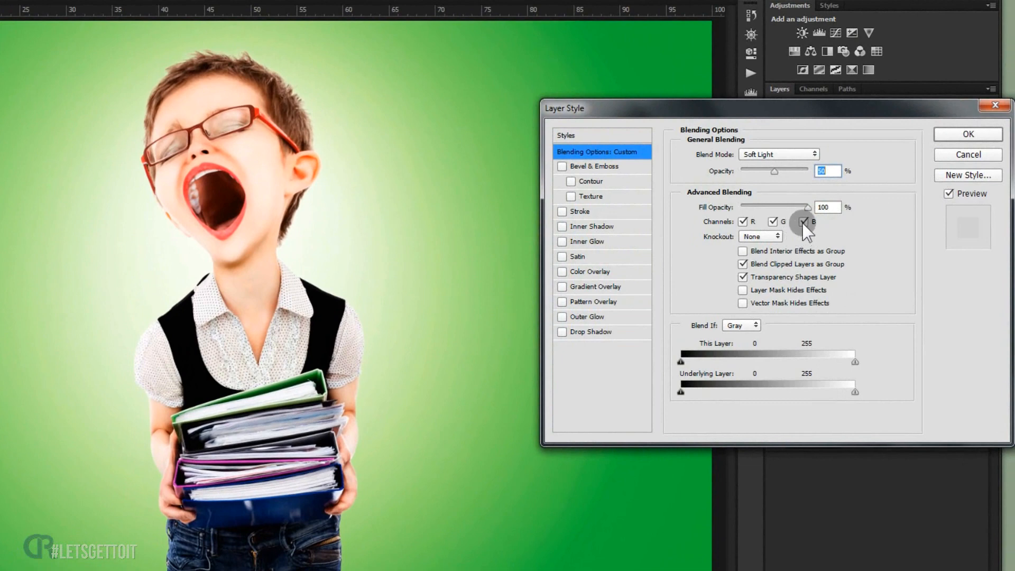
left_click(802, 224)
key("alt")
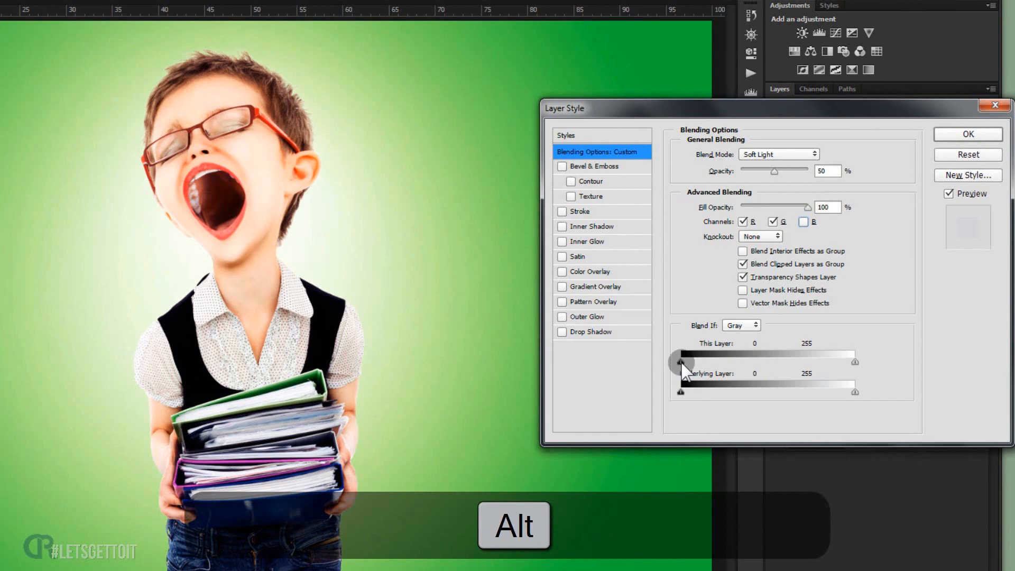
left_click_drag(681, 362, 730, 360)
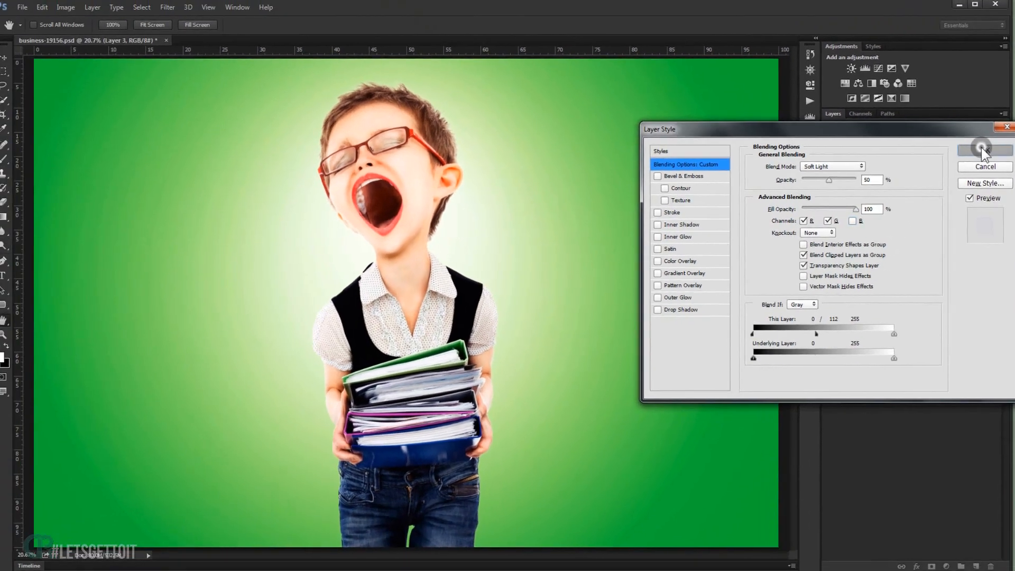
left_click(968, 134)
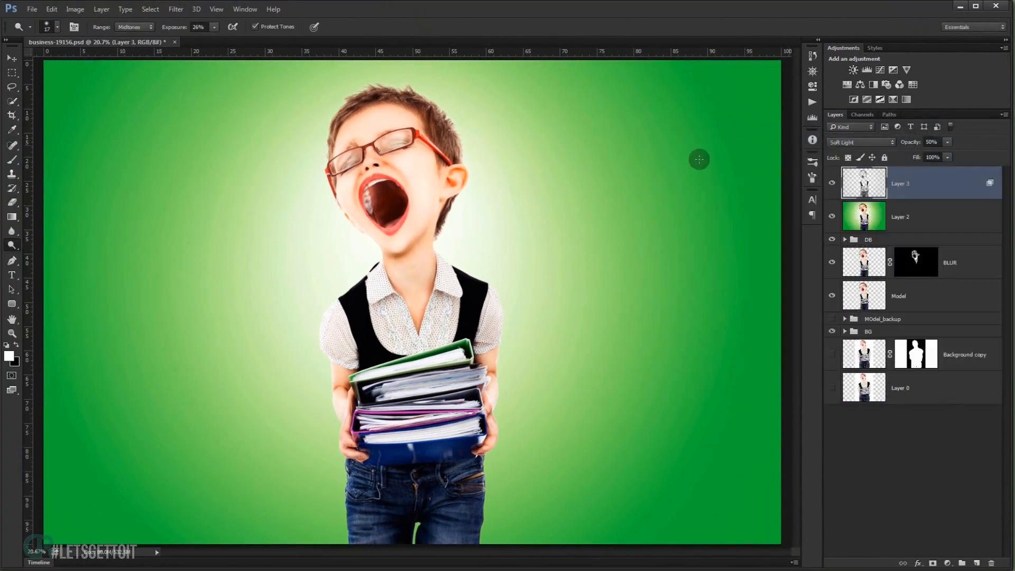
Compare the portrait with and without the desaturated Soft Light layer.
left_click(831, 183)
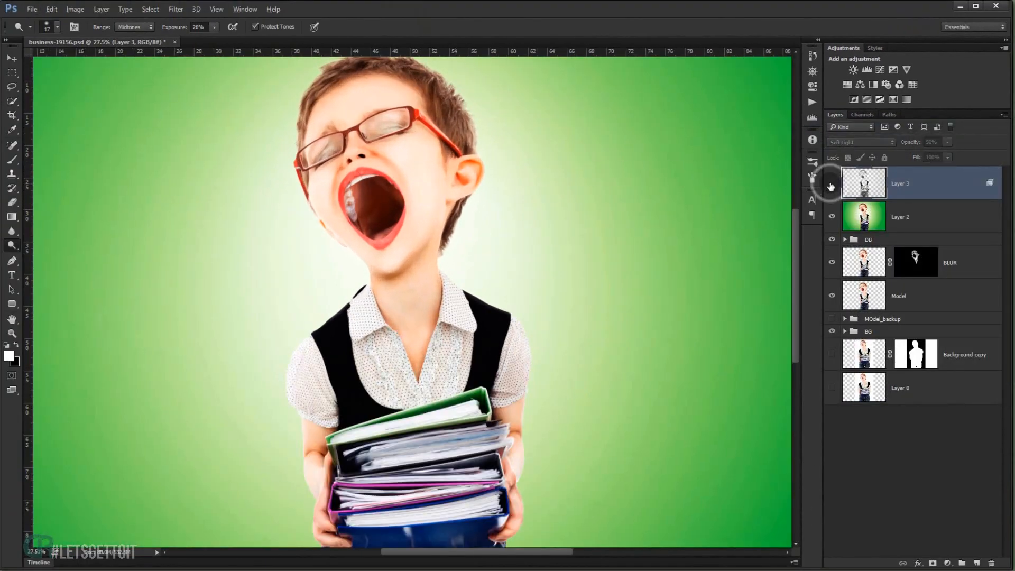
left_click(831, 184)
left_click(831, 185)
left_click(832, 184)
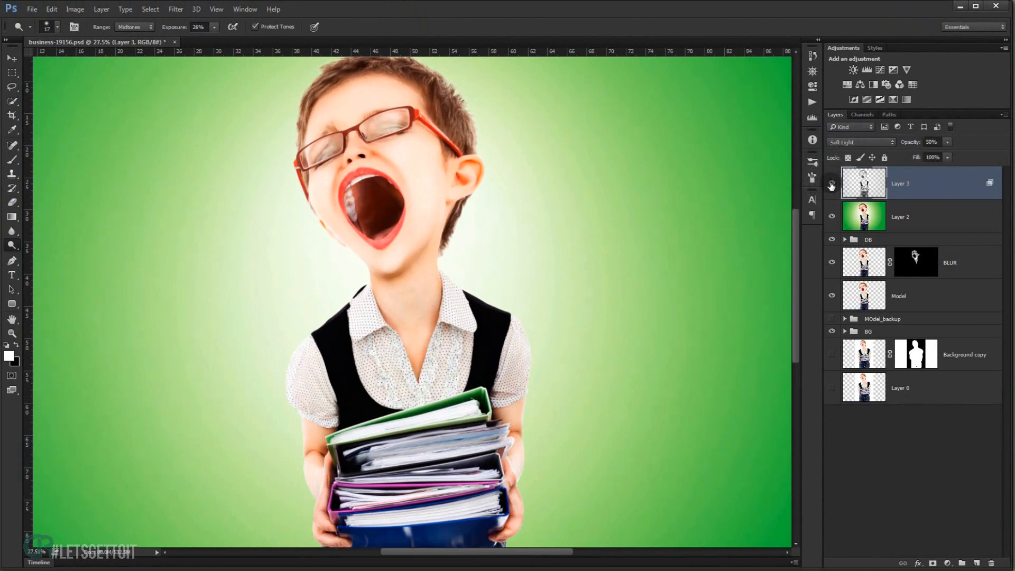
left_click(832, 185)
left_click(831, 185)
Set the desaturated layer's opacity to 70% and recheck its effect across the face, clothes and binders.
left_click_drag(905, 145, 909, 144)
left_click(831, 184)
left_click(831, 184)
left_click(831, 185)
left_click(831, 185)
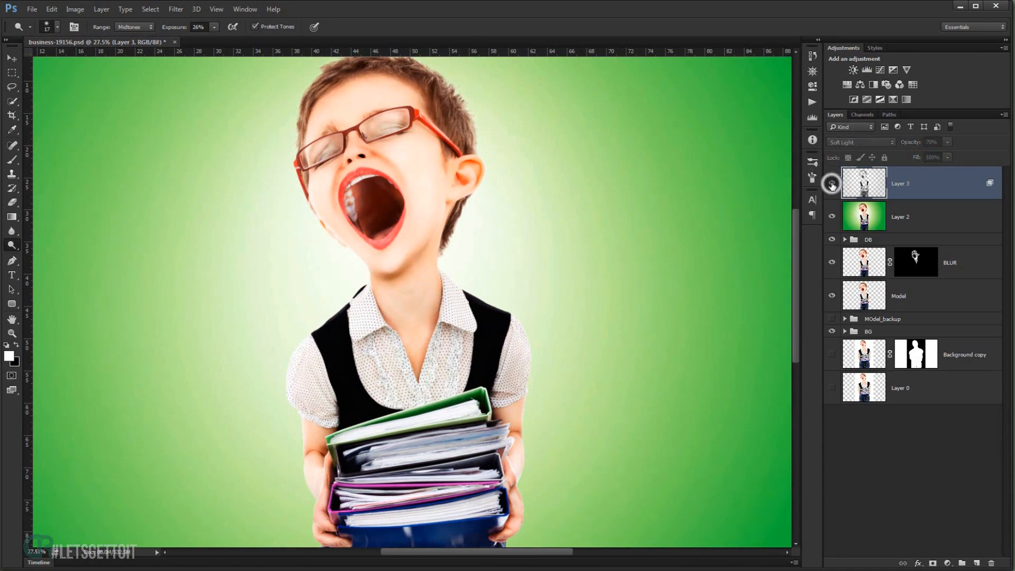
scroll(401, 312, "down", 3)
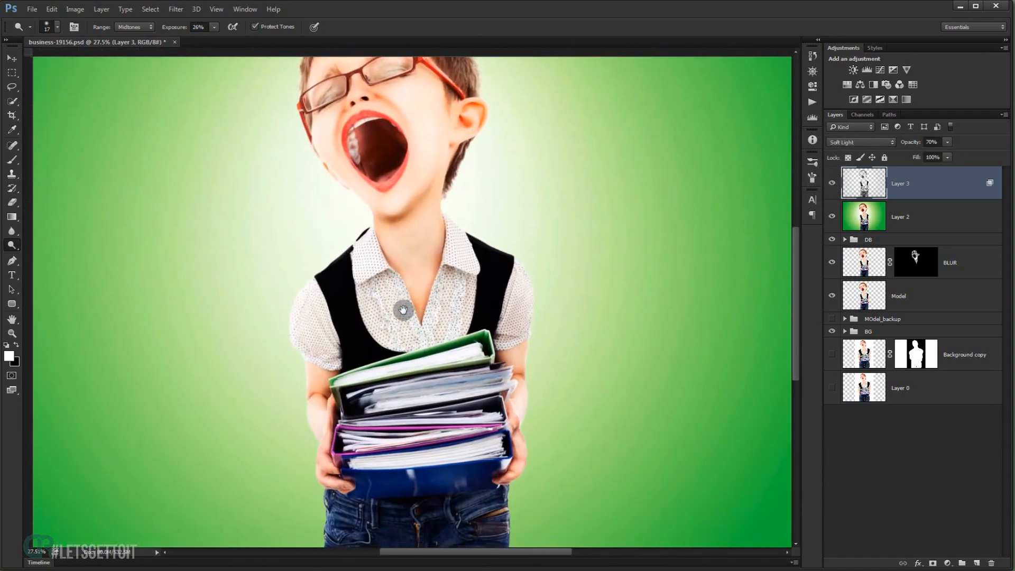
key("ctrl+0")
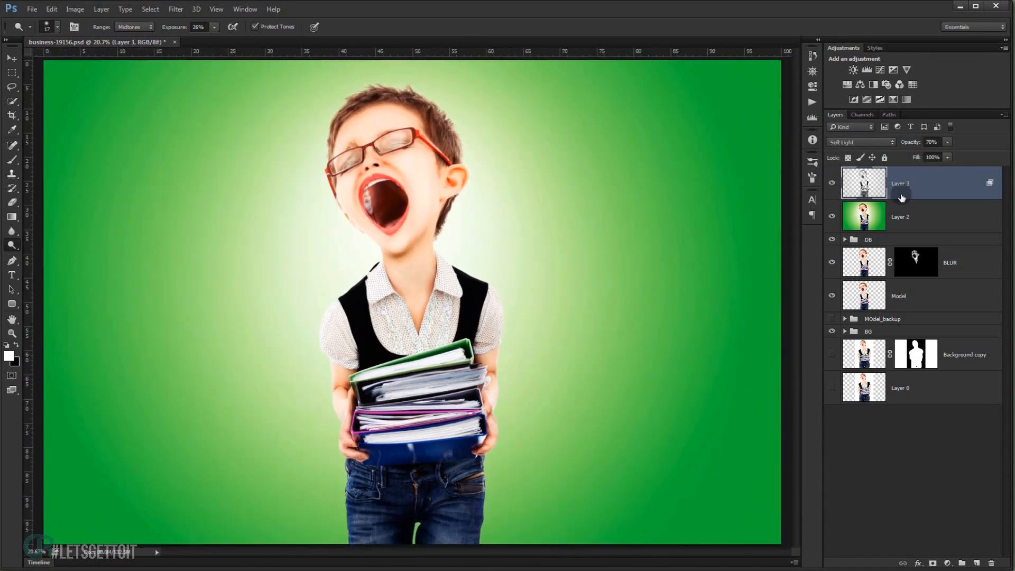
Stamp all visible layers into a new top layer and apply a High Pass filter with a 1.7-pixel radius.
key("ctrl+shift+alt+e")
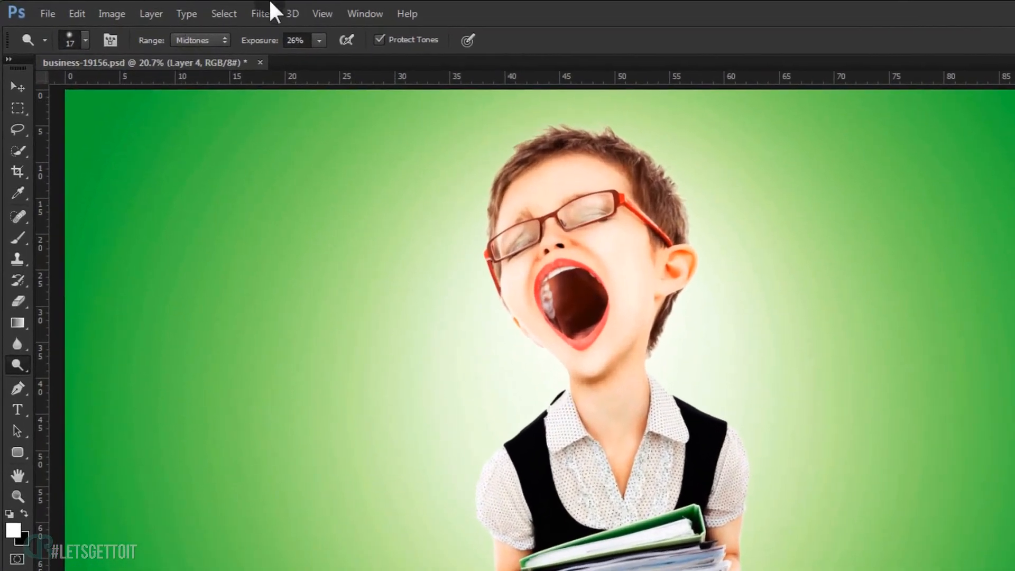
left_click(262, 10)
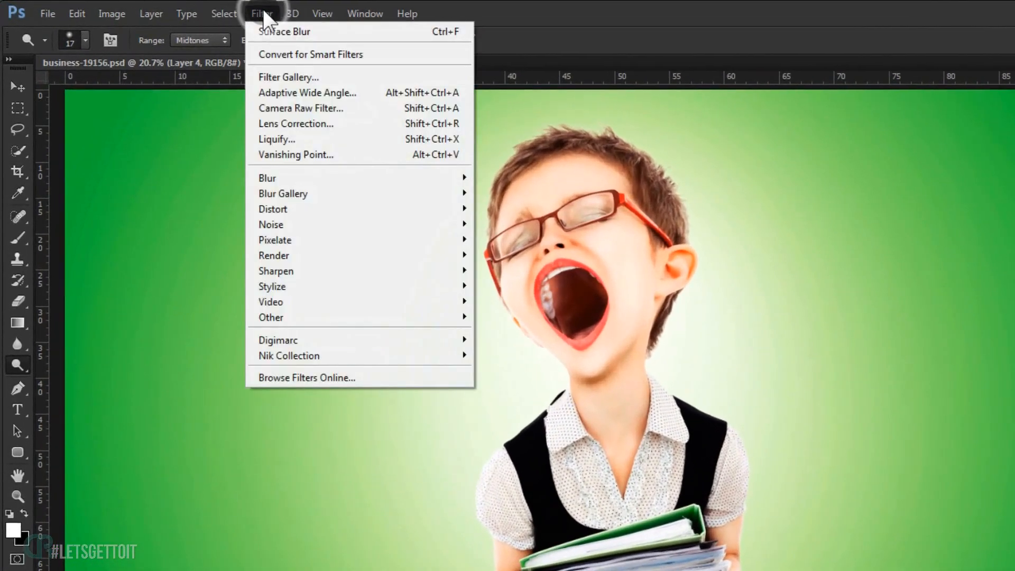
mouse_move(369, 316)
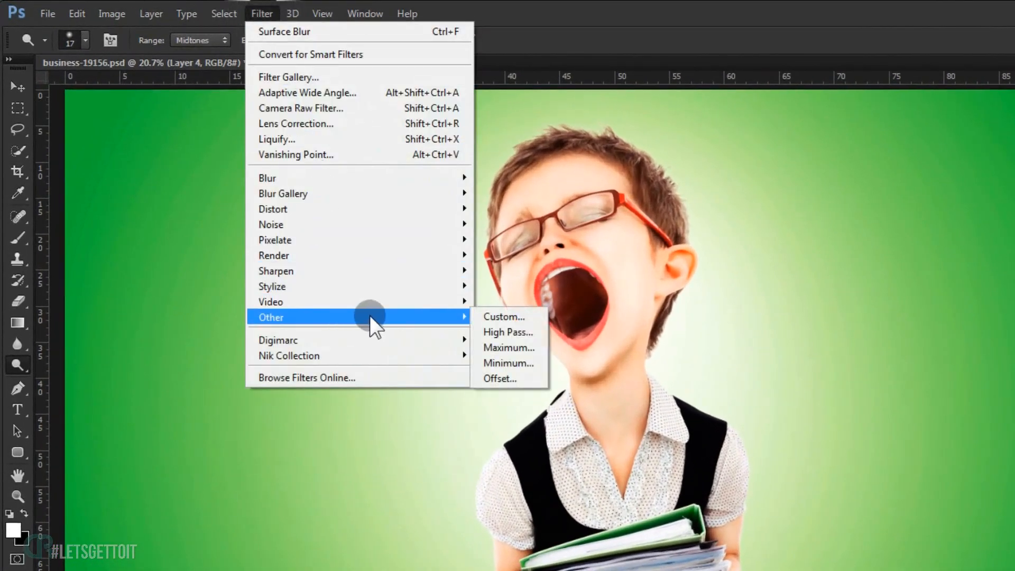
left_click(527, 326)
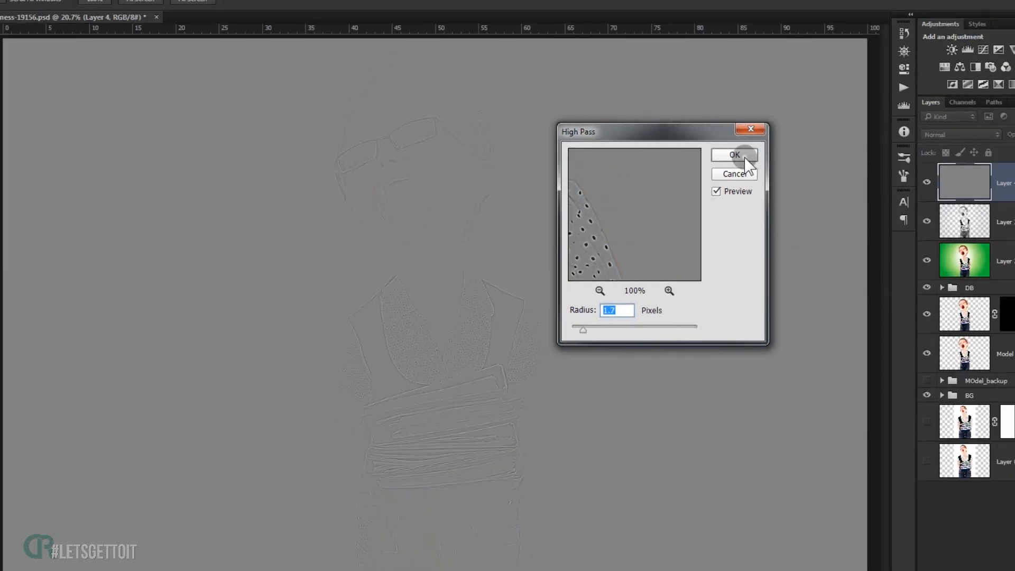
left_click(874, 167)
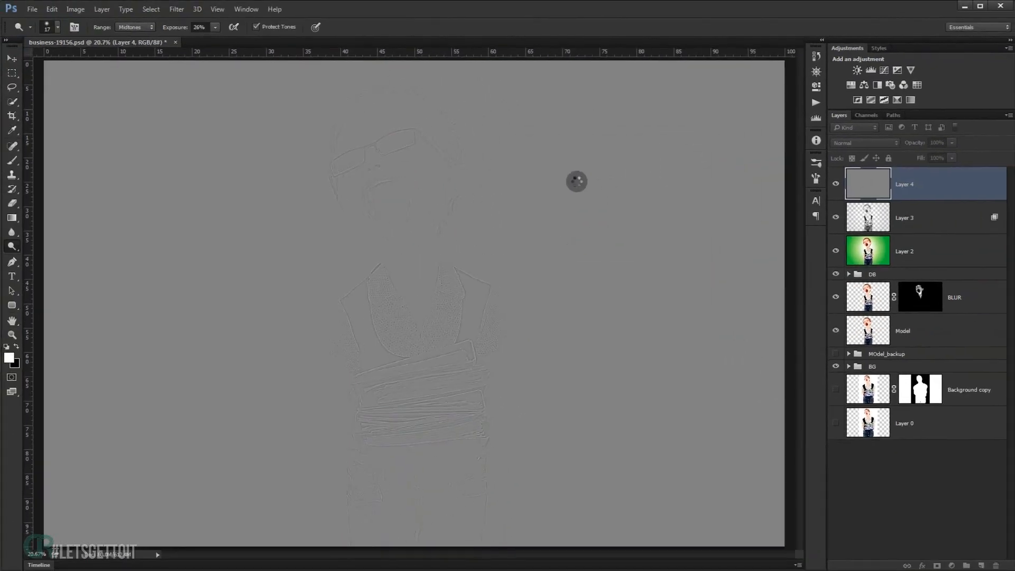
Set the High Pass layer's blend mode to Vivid Light to sharpen the portrait.
left_click(852, 141)
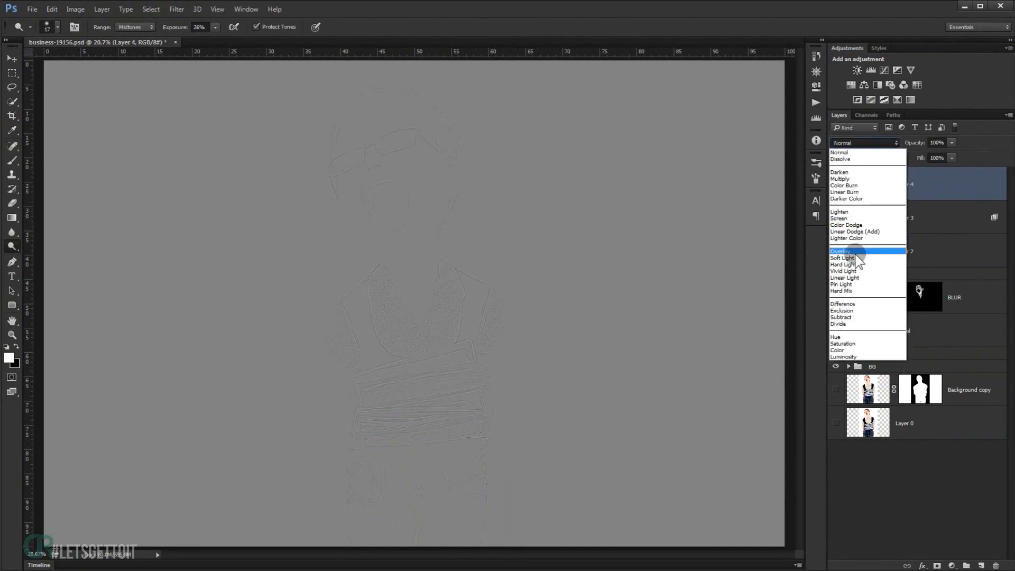
left_click(855, 271)
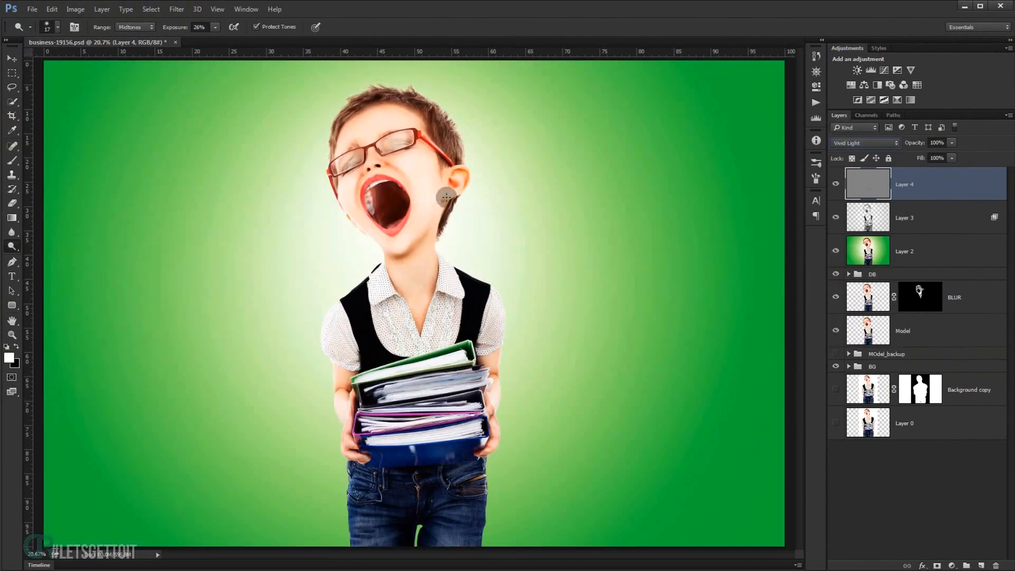
Examine the sharpened face up close and the whole portrait with the interface panels hidden.
left_click(11, 59)
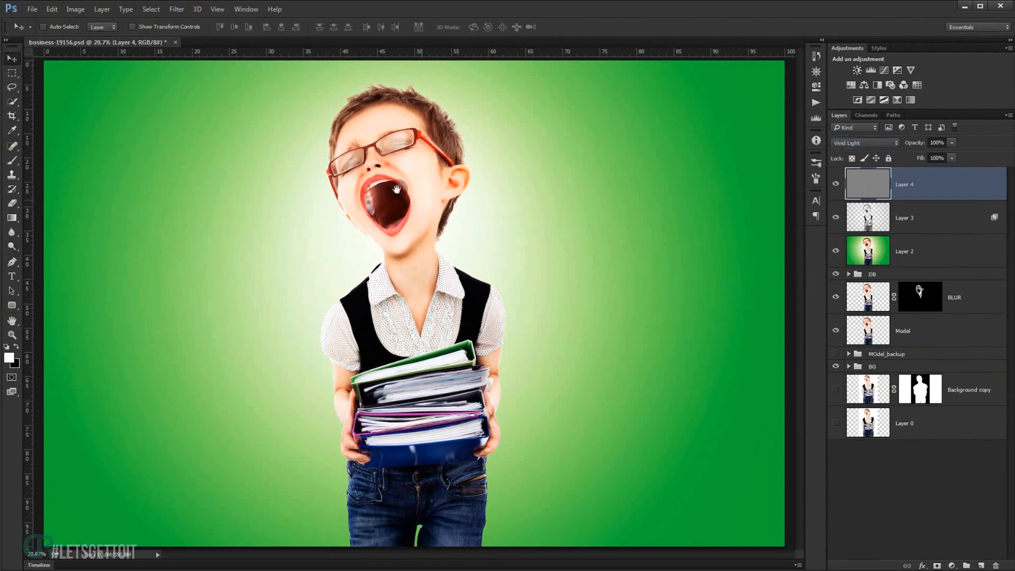
scroll(459, 200, "up", 1)
scroll(413, 205, "up", 1)
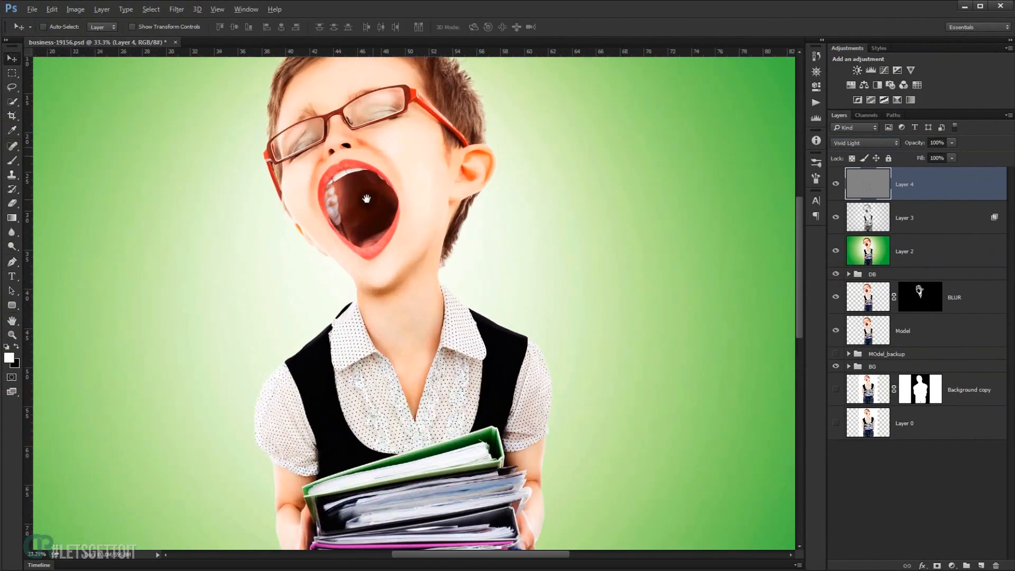
scroll(388, 262, "up", 1)
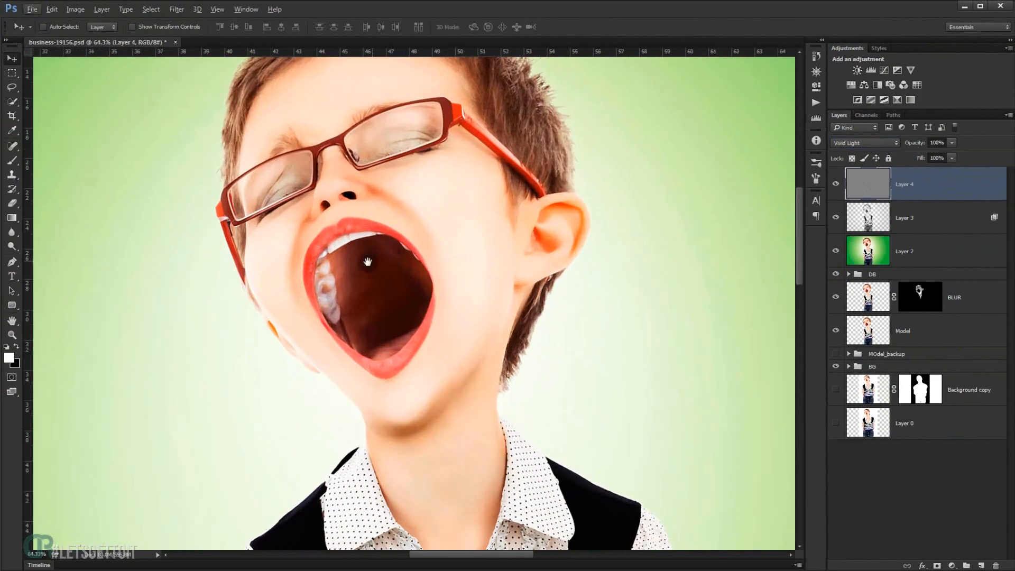
scroll(364, 264, "up", 1)
scroll(600, 189, "down", 4)
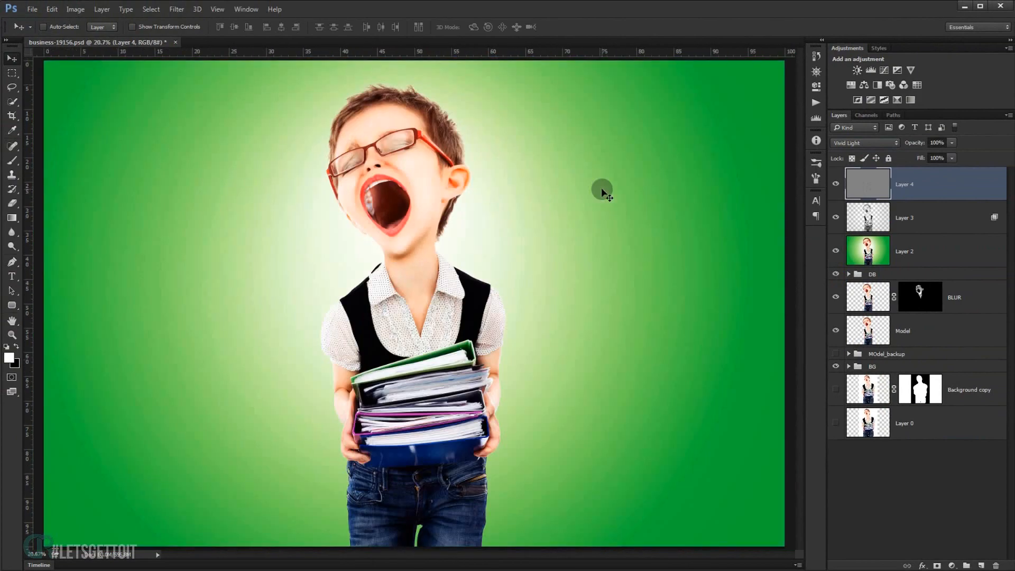
key("Tab")
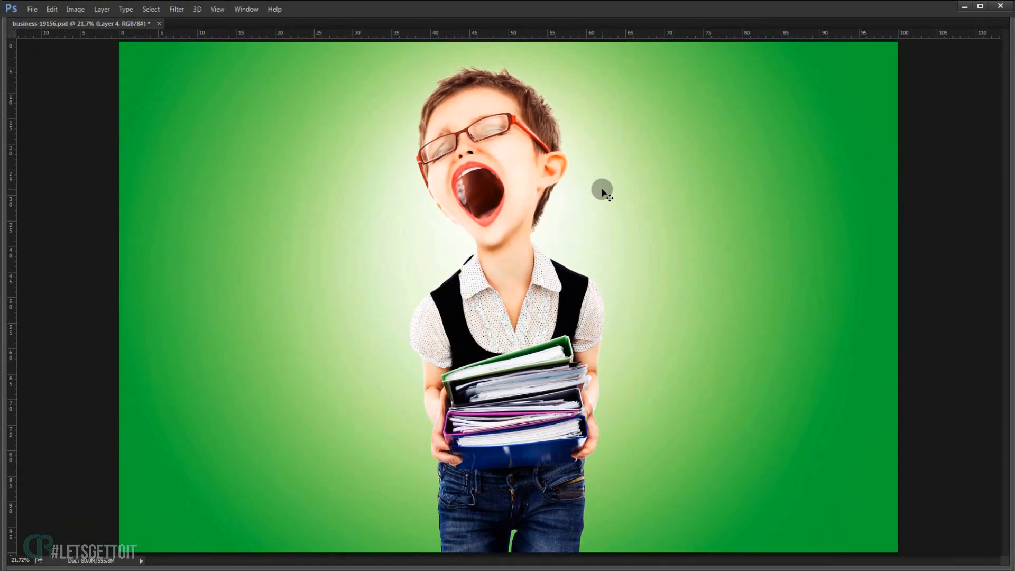